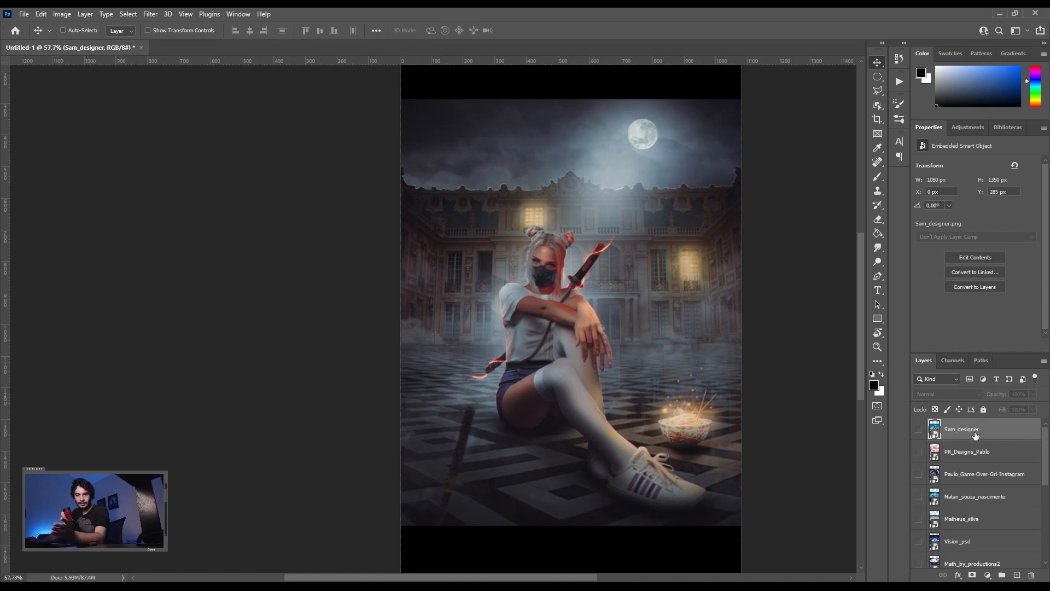
- Select the artwork layer directly above the Background and examine the composition of the seated masked girl up close
left_click(974, 534)
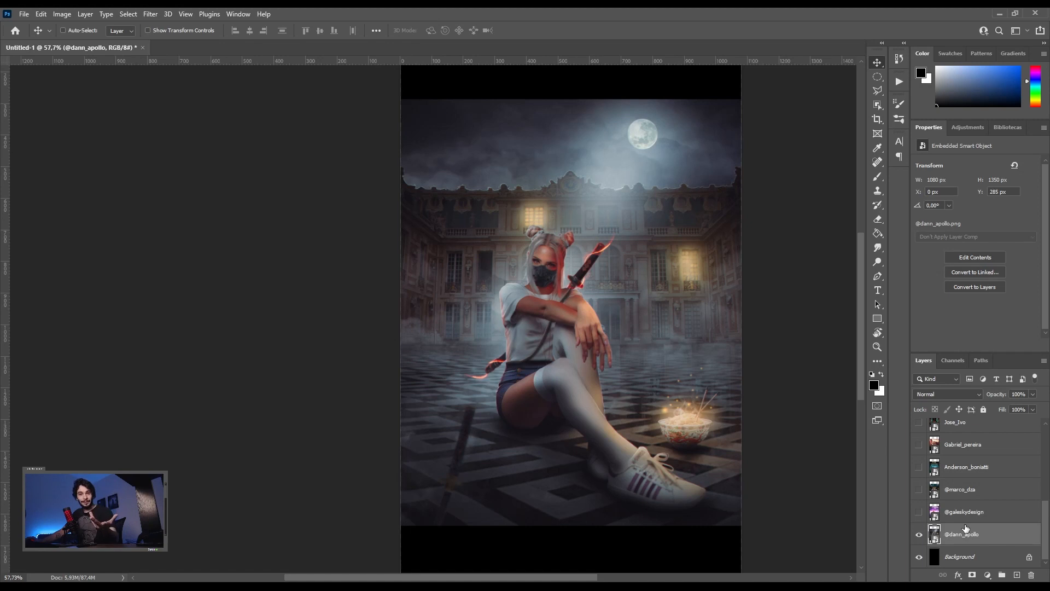
left_click(966, 519)
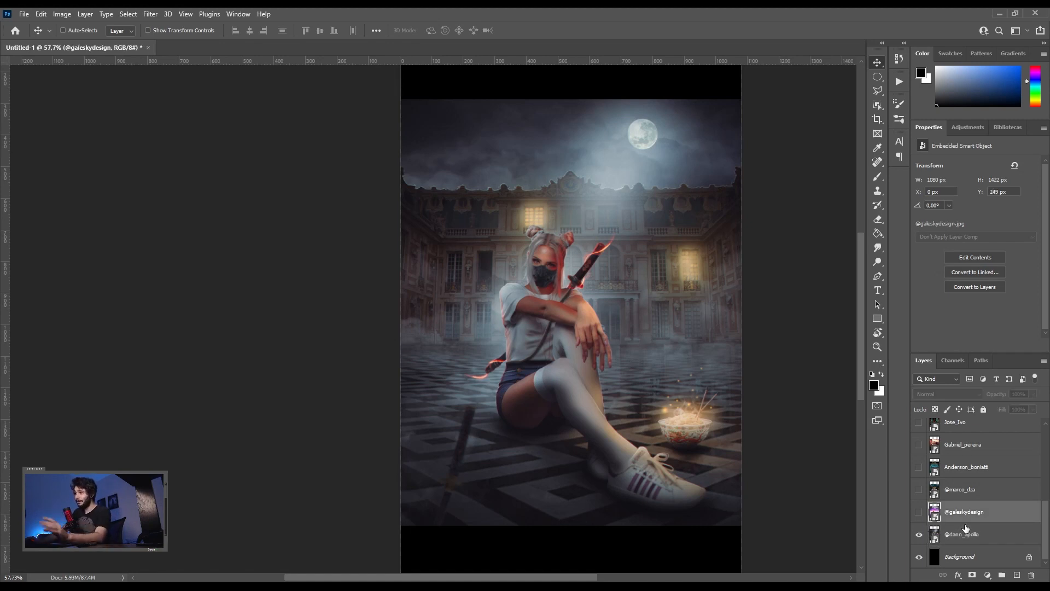
left_click(970, 533)
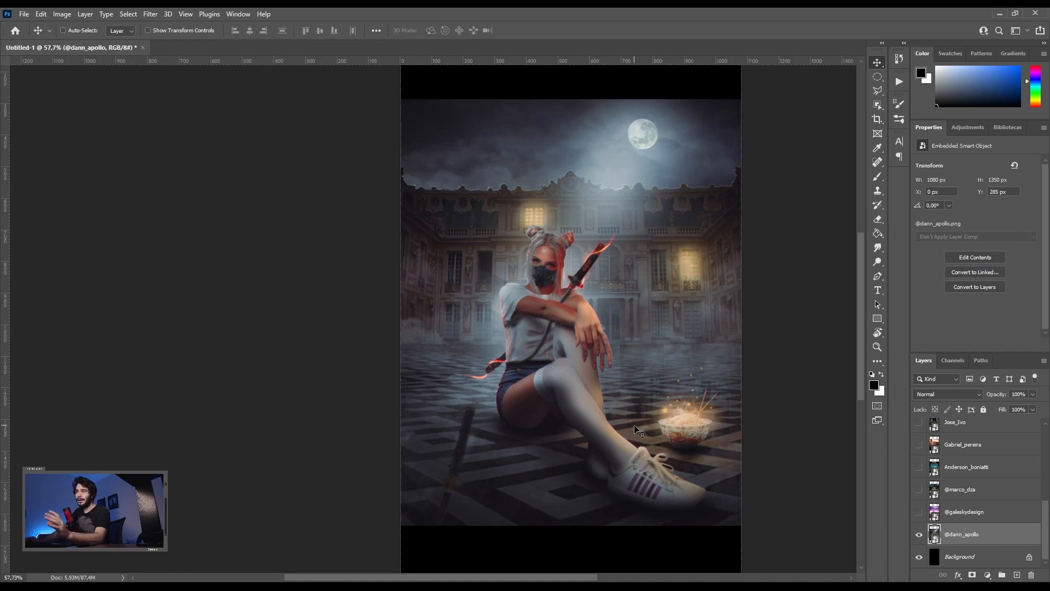
scroll(640, 377, "up", 2)
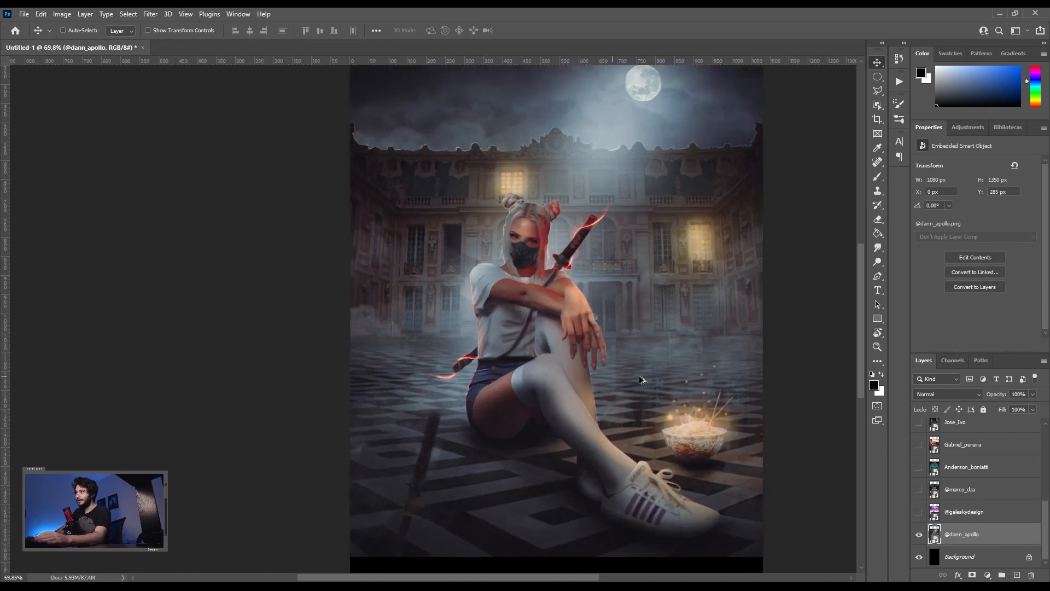
scroll(640, 377, "up", 1)
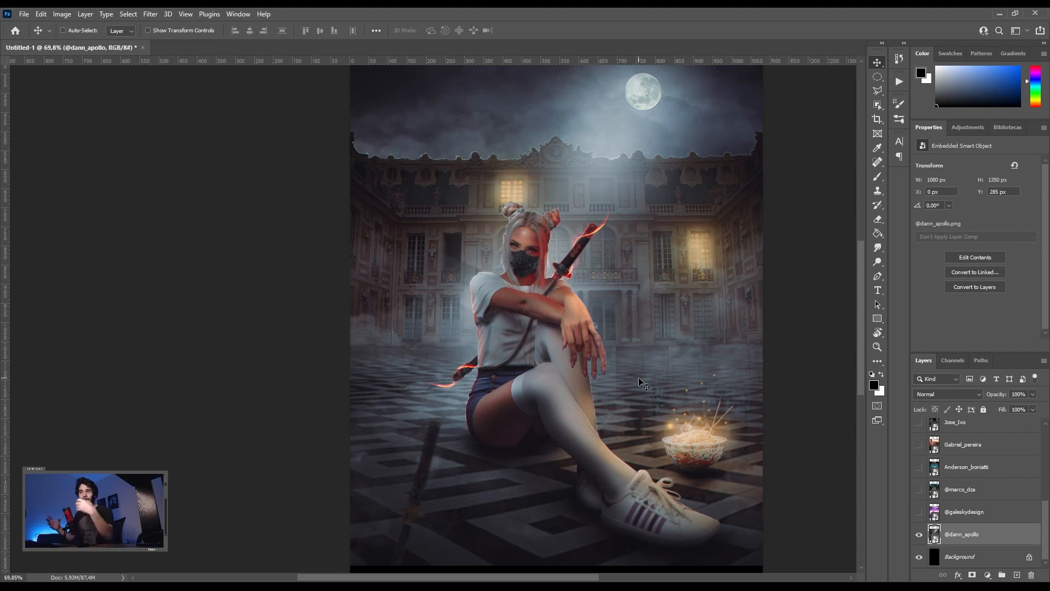
scroll(943, 487, "up", 1)
scroll(943, 488, "down", 1)
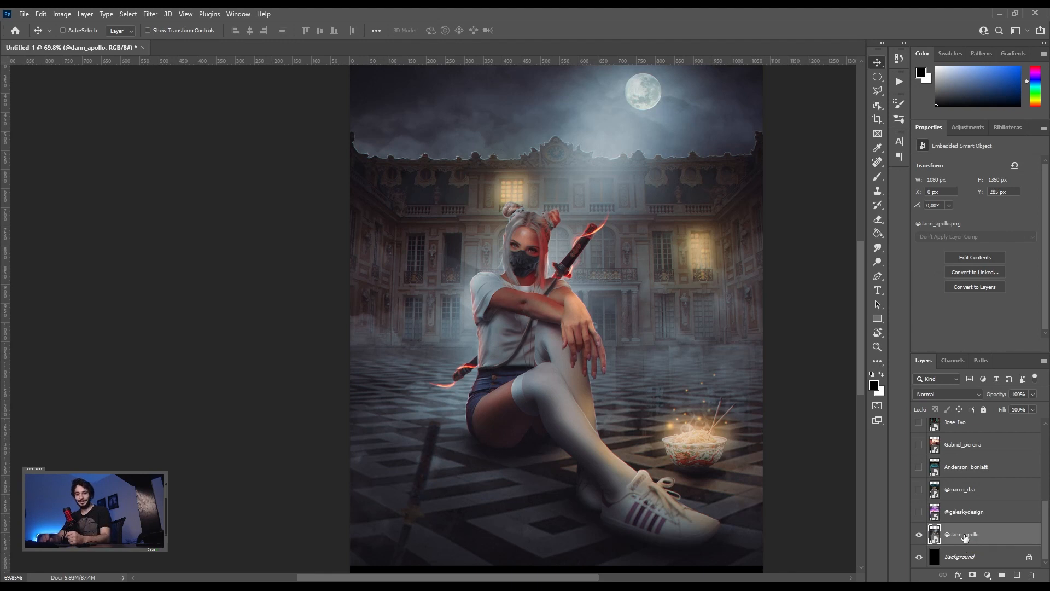
scroll(524, 386, "down", 2)
scroll(513, 392, "up", 2)
scroll(514, 394, "up", 1)
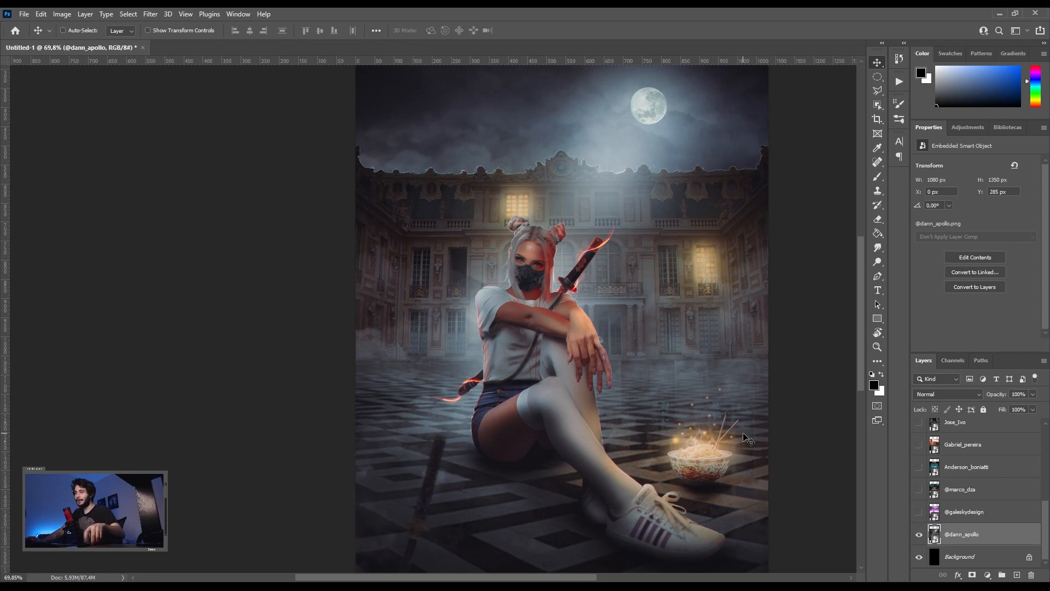
- Add an empty layer above the visible artwork layer and reduce the Brush tool's size to 15 px
left_click(1016, 574)
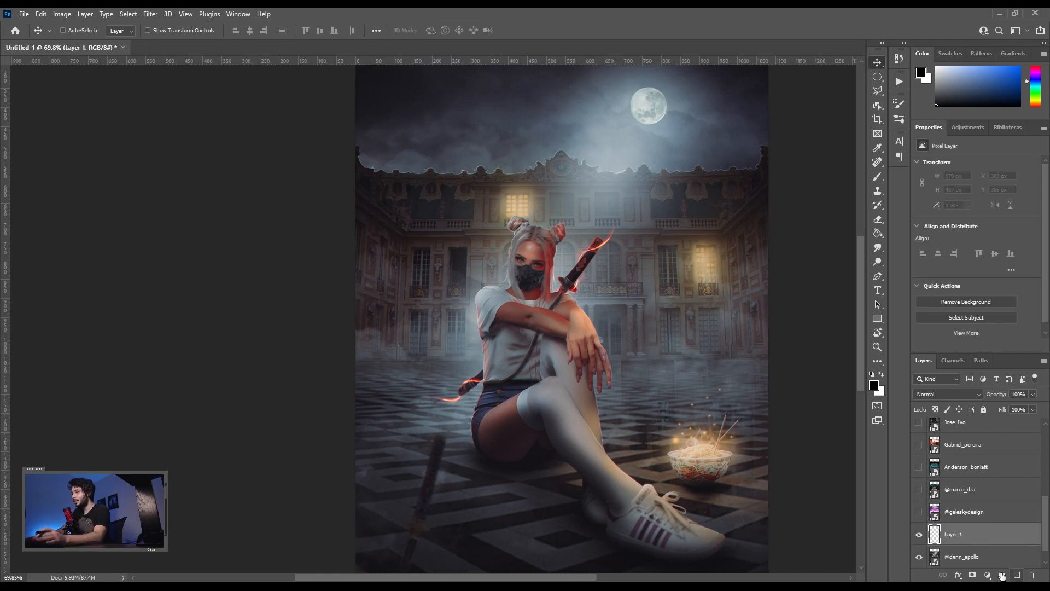
key("b")
key("bracketleft")
key("bracketleft")
key("bracketleft")
key("bracketleft")
key("bracketleft")
key("bracketleft")
key("bracketleft")
key("bracketleft")
key("bracketleft")
key("bracketleft")
key("bracketleft")
key("bracketleft")
key("bracketleft")
key("bracketleft")
key("bracketleft")
key("bracketleft")
key("bracketleft")
key("bracketleft")
key("bracketleft")
key("bracketleft")
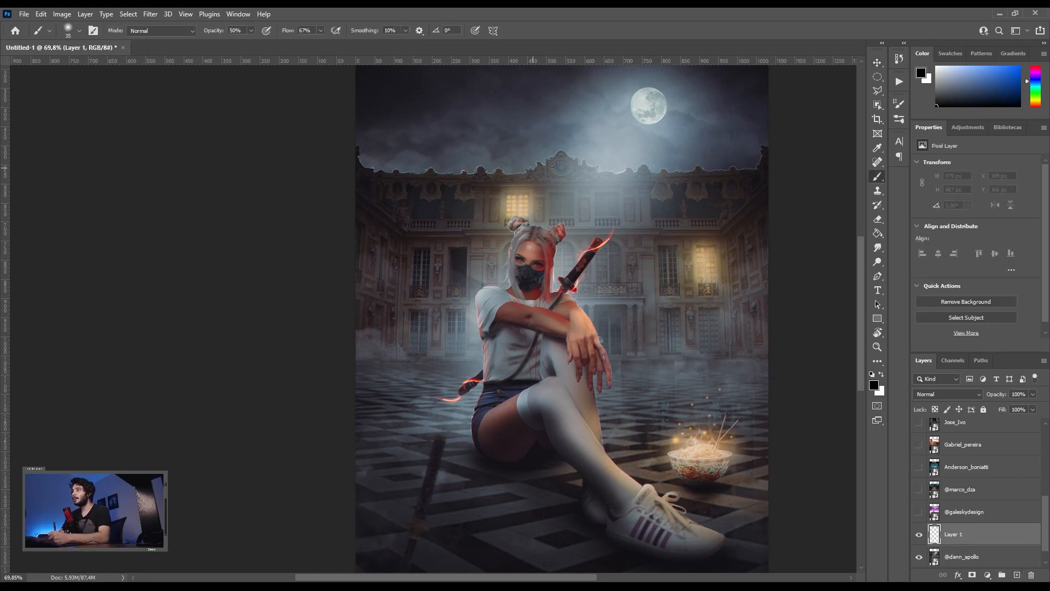
key("bracketleft")
key("bracketleft")
key("bracketleft")
- Try circling the moon with a dark brush stroke and undo it
mouse_move(641, 87)
left_mouse_down()
mouse_move(646, 126)
mouse_move(664, 122)
mouse_move(671, 106)
mouse_move(662, 91)
mouse_move(642, 89)
mouse_move(633, 113)
mouse_move(651, 122)
mouse_move(666, 109)
mouse_move(655, 89)
left_mouse_up()
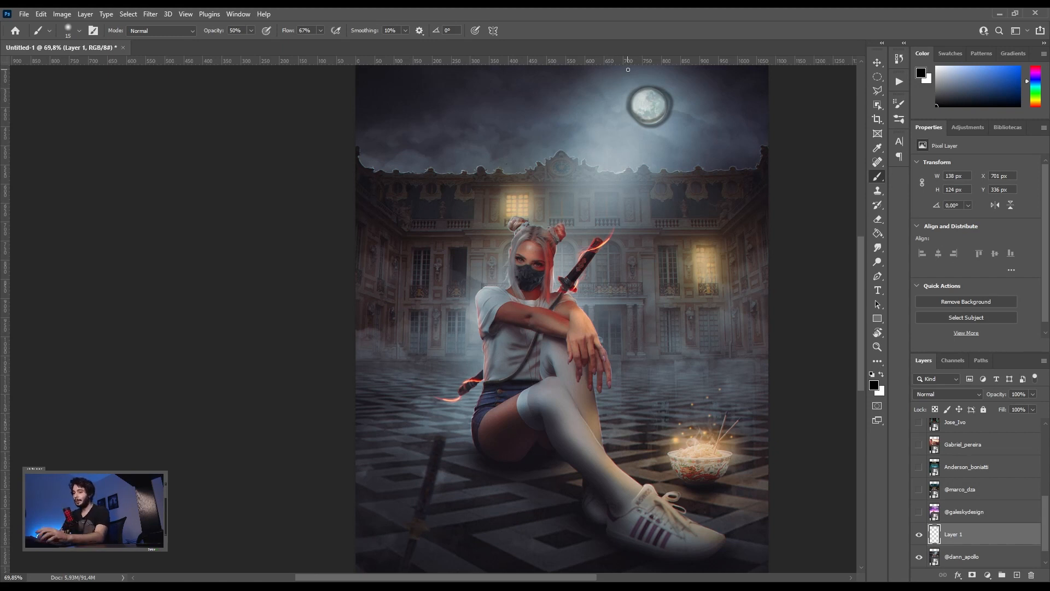
key("ctrl+z")
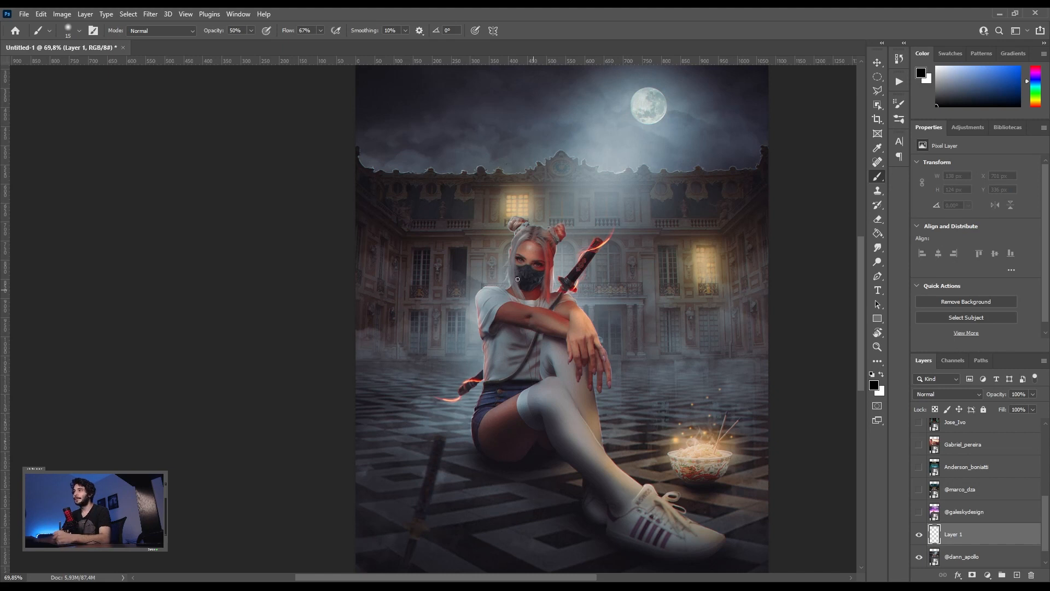
- Set the brush to 69% opacity and 9 px size, then try an outline around the palace scene and undo it
left_click_drag(204, 32, 214, 33)
key("[")
key("[")
mouse_move(372, 171)
left_mouse_down()
mouse_move(743, 167)
mouse_move(732, 484)
mouse_move(400, 414)
left_mouse_up()
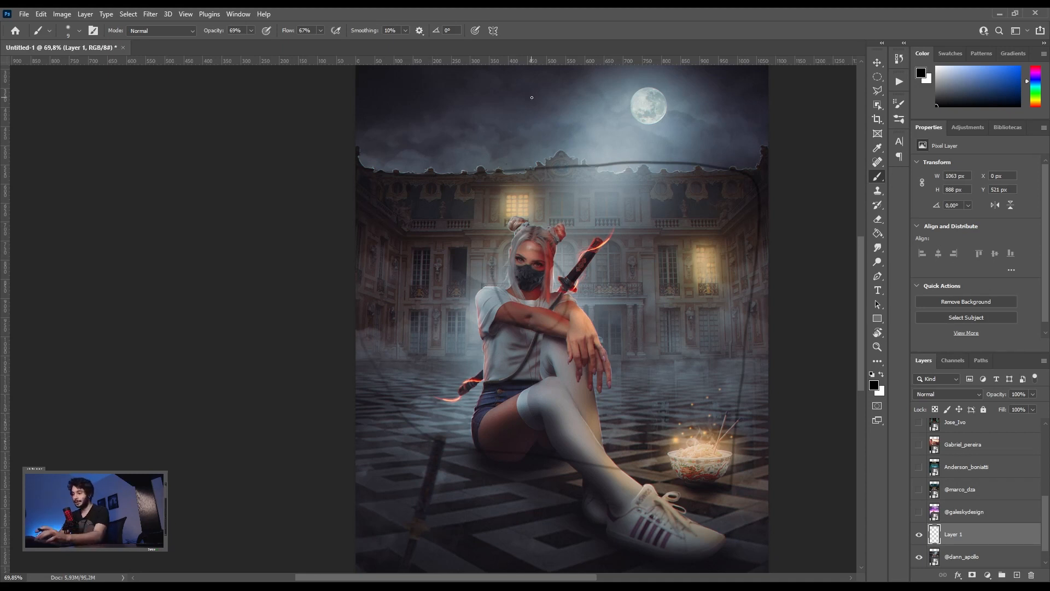
key("ctrl+z")
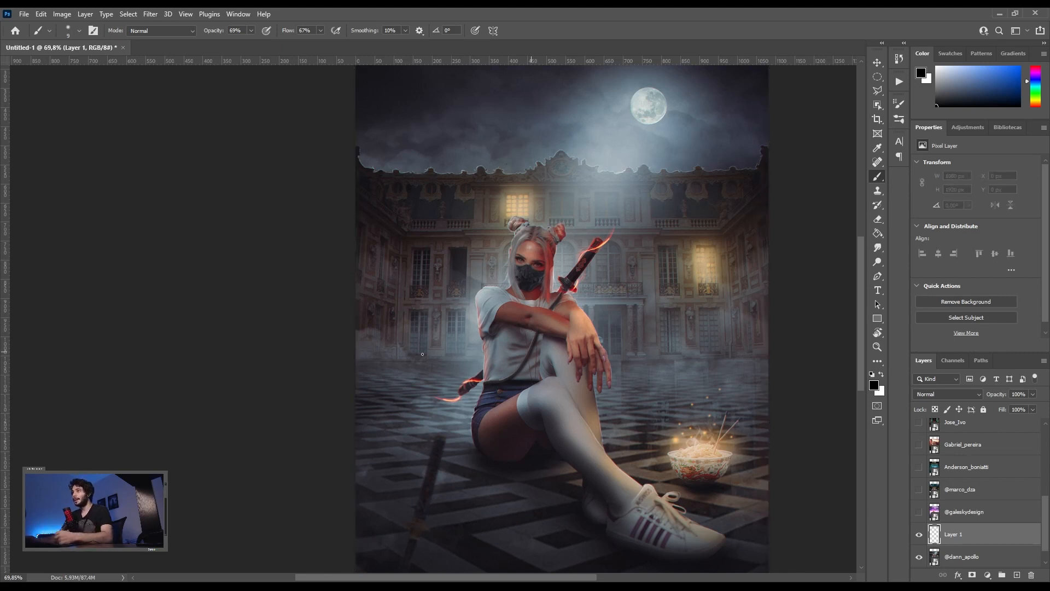
- Circle the moon, draw arrows pointing at it, and clear all the marks from Layer 1
mouse_move(640, 89)
left_mouse_down()
mouse_move(638, 122)
mouse_move(660, 126)
mouse_move(674, 109)
mouse_move(671, 91)
mouse_move(630, 99)
left_mouse_up()
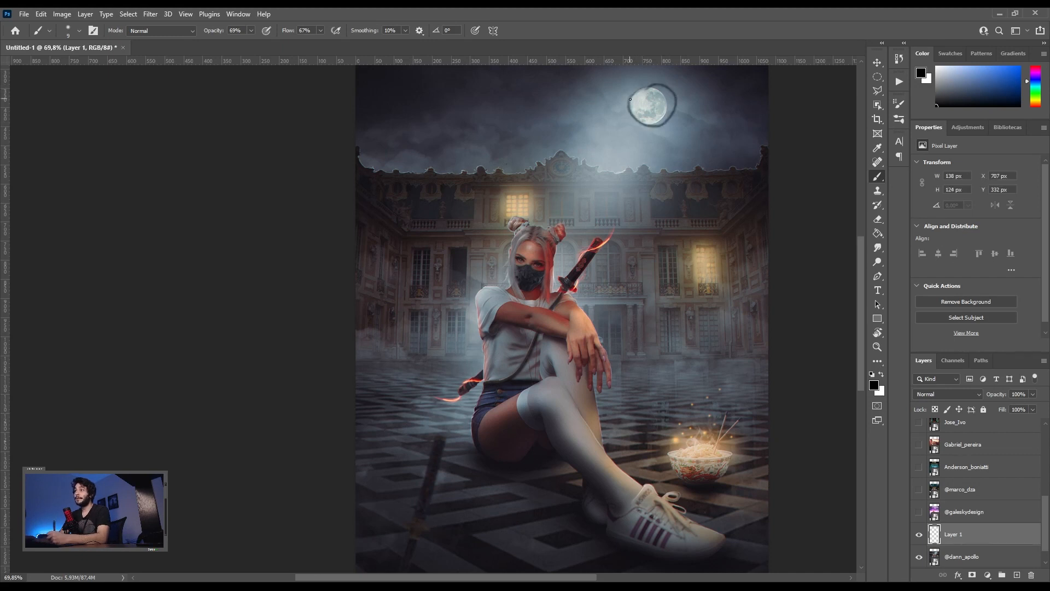
mouse_move(537, 125)
left_mouse_down()
mouse_move(597, 117)
mouse_move(599, 131)
left_mouse_up()
mouse_move(626, 168)
left_mouse_down()
mouse_move(634, 137)
mouse_move(644, 149)
mouse_move(677, 139)
mouse_move(668, 130)
left_mouse_up()
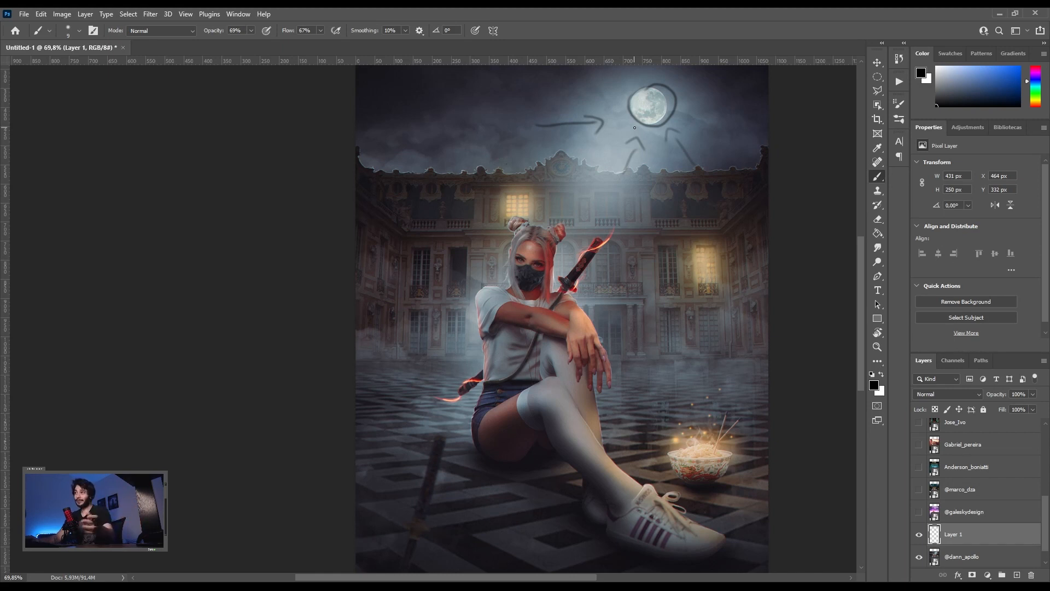
key("ctrl+a")
key("Delete")
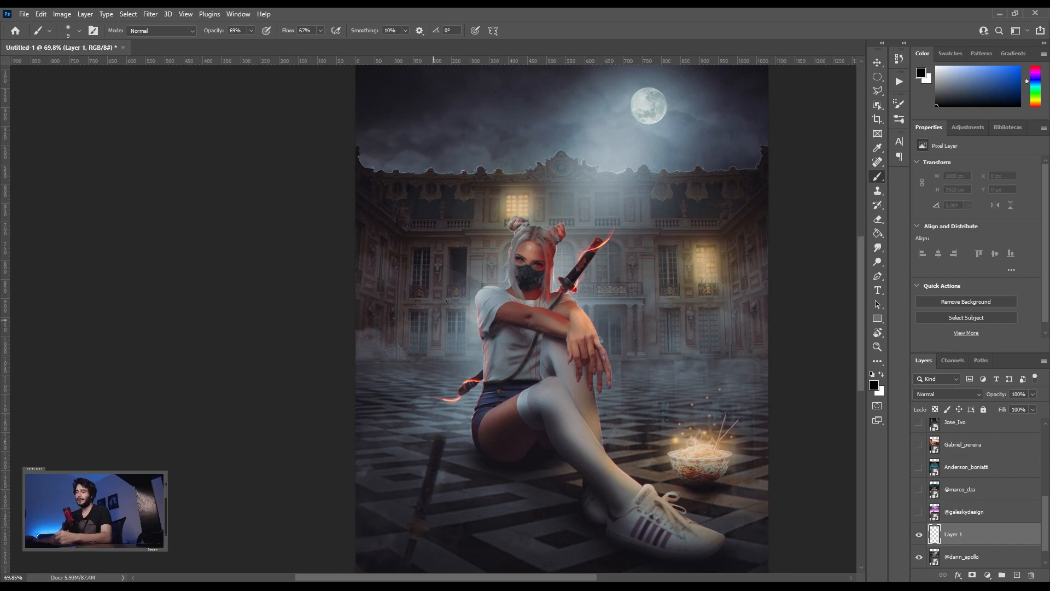
mouse_move(638, 92)
left_mouse_down()
mouse_move(631, 116)
mouse_move(663, 116)
mouse_move(636, 88)
left_mouse_up()
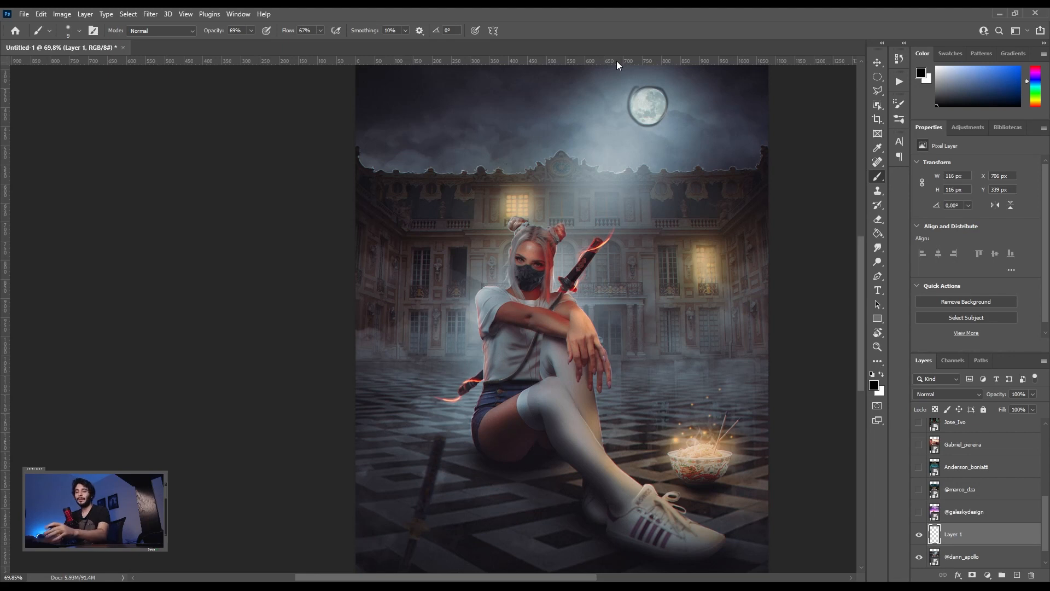
key("ctrl+z")
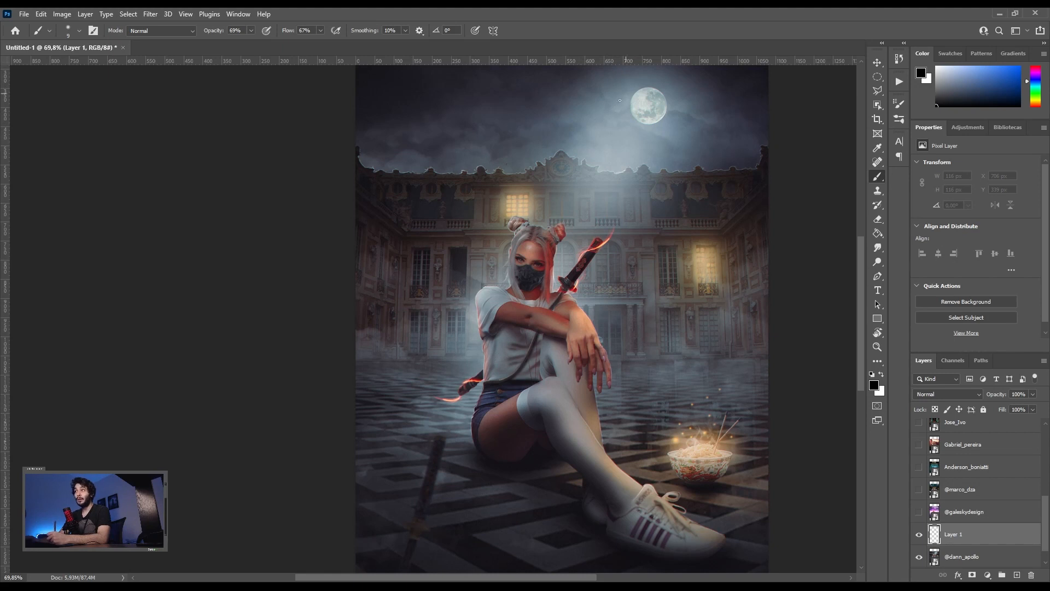
- Circle the girl's face and draw guide strokes and arrows leading toward the moon, then undo all of them
mouse_move(559, 146)
left_mouse_down()
mouse_move(616, 119)
mouse_move(603, 118)
mouse_move(624, 131)
left_mouse_up()
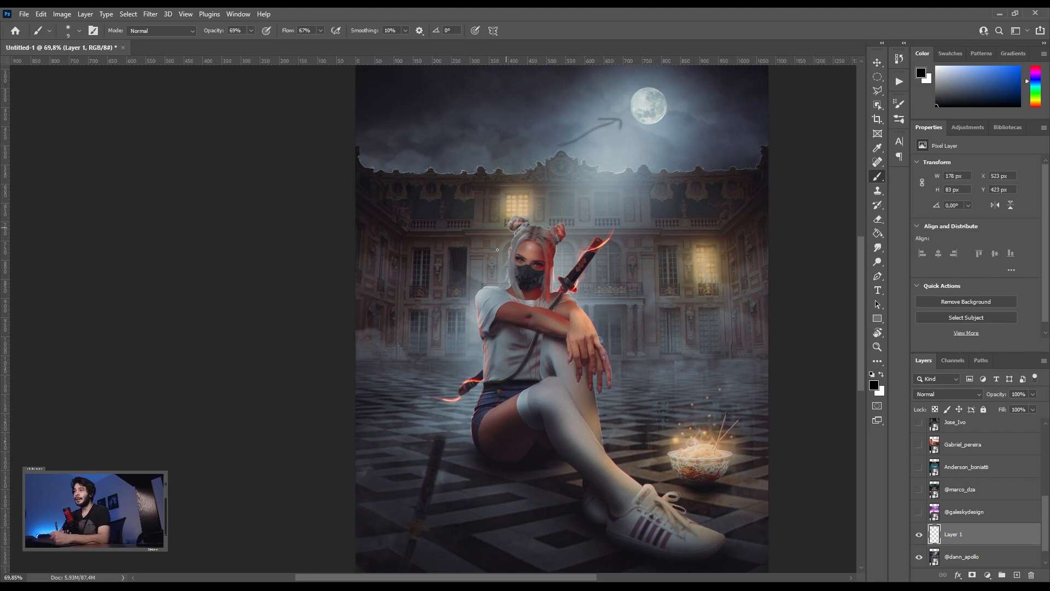
mouse_move(504, 253)
left_mouse_down()
mouse_move(560, 318)
mouse_move(506, 228)
mouse_move(503, 314)
left_mouse_up()
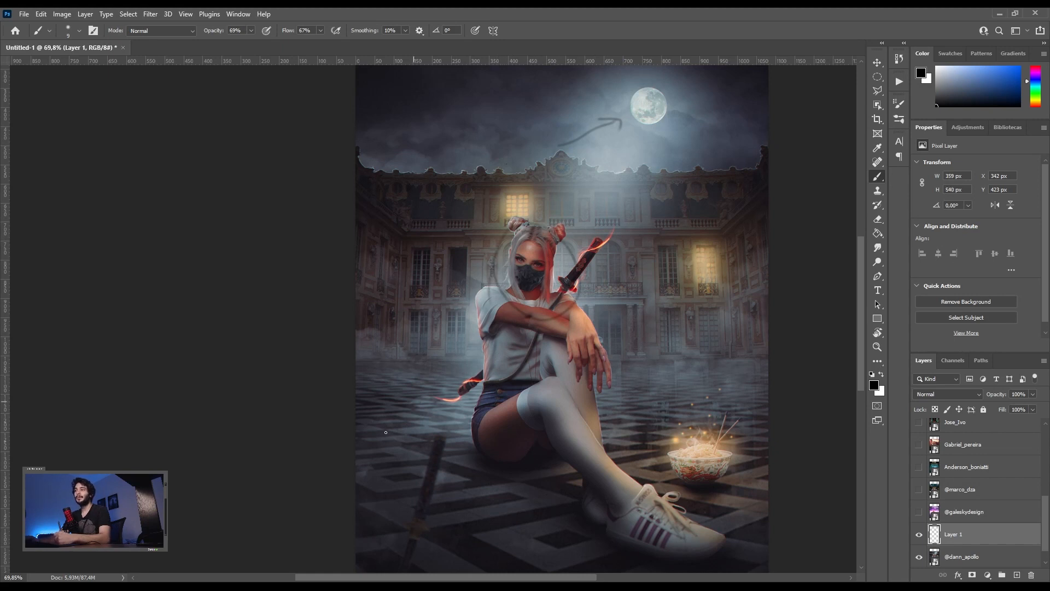
mouse_move(668, 402)
left_mouse_down()
mouse_move(711, 164)
mouse_move(685, 128)
left_mouse_up()
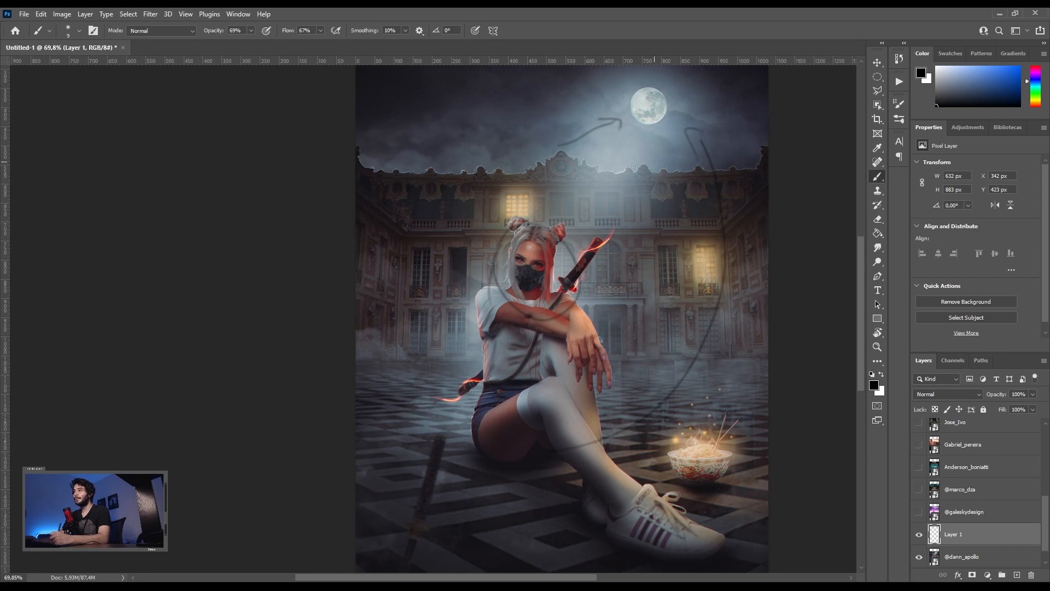
left_click_drag(433, 171, 508, 346)
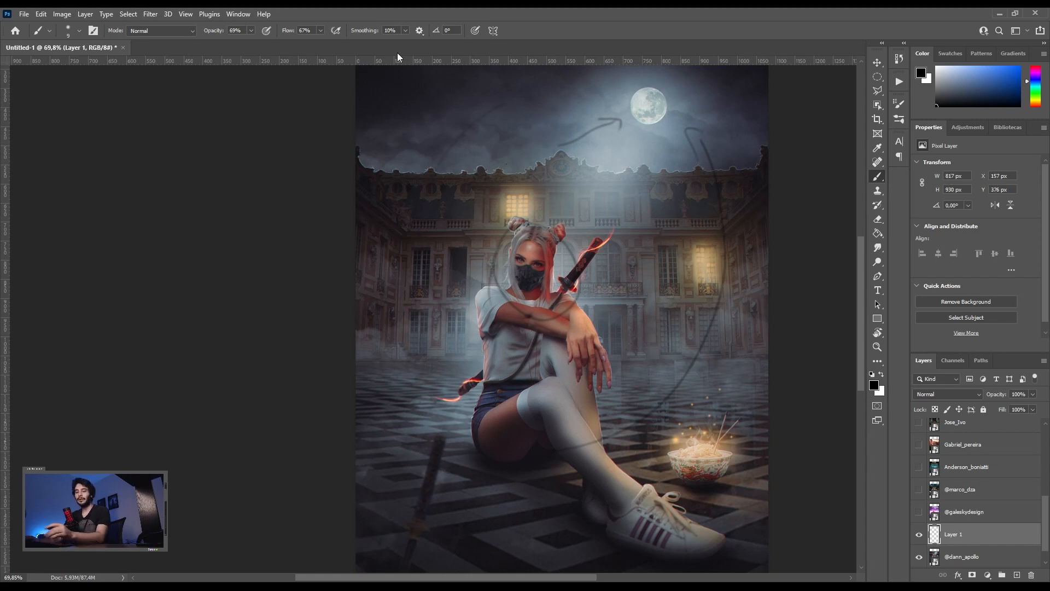
key("ctrl+z")
key("ctrl+z")
key("ctrl+z")
key("ctrl+z")
key("ctrl+z")
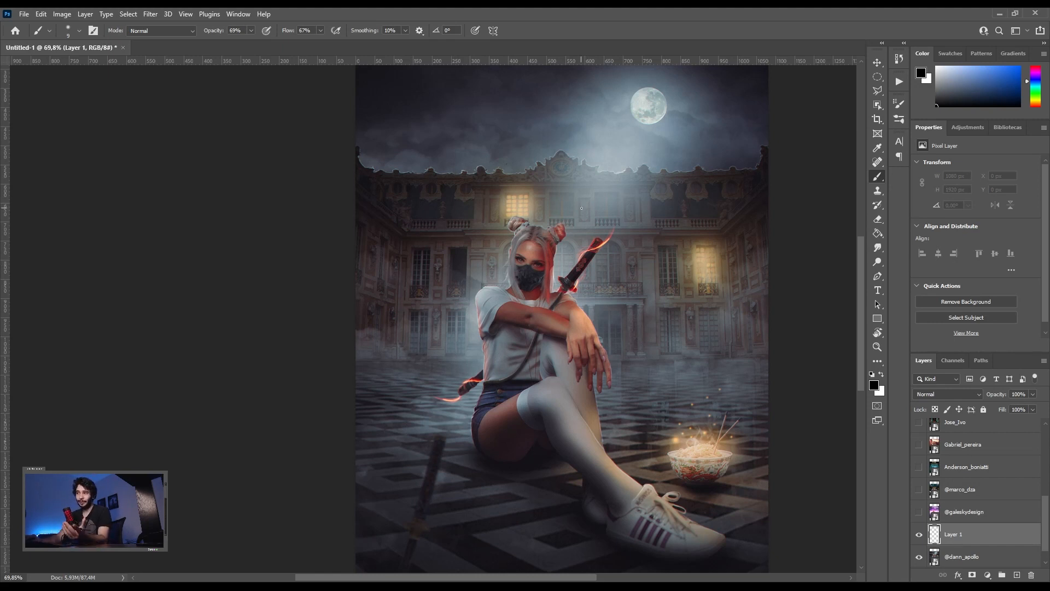
- Inspect the lighting on the girl and her legs, and enlarge the brush to 80 px for the floor area
scroll(539, 265, "up", 5)
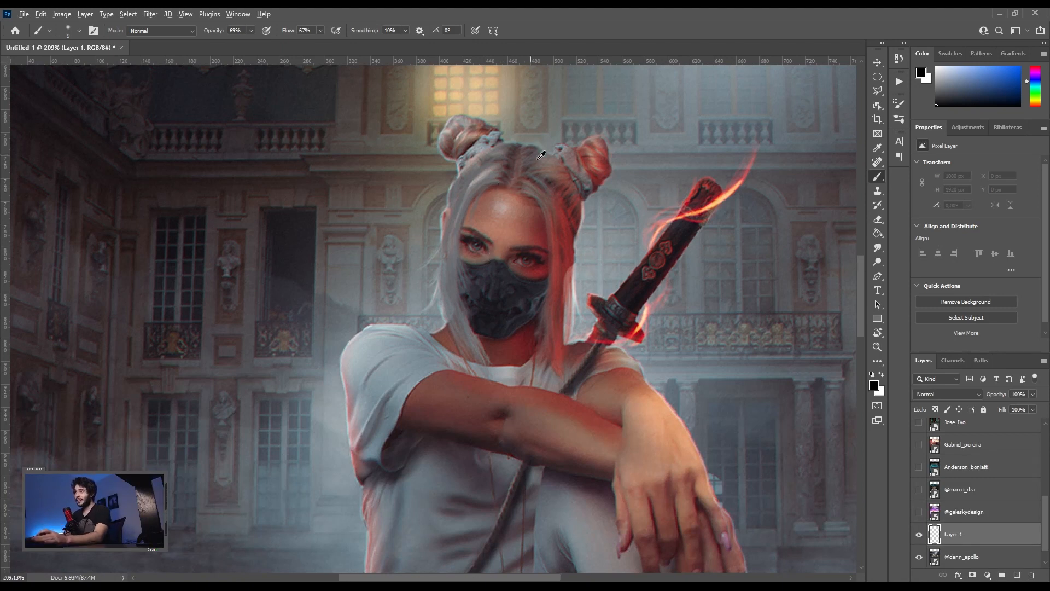
scroll(541, 155, "down", 3)
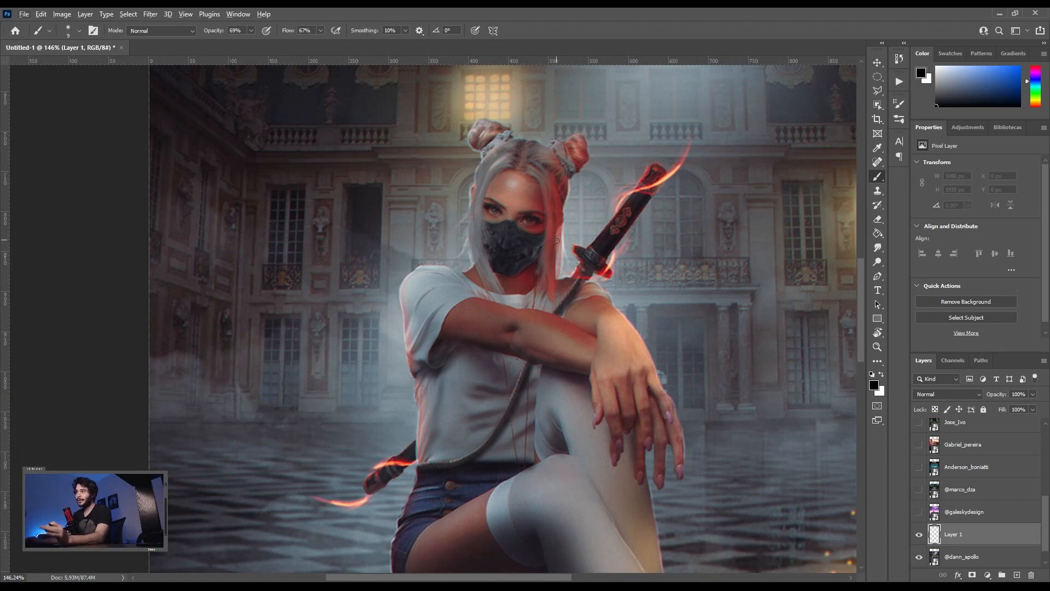
scroll(569, 261, "down", 10)
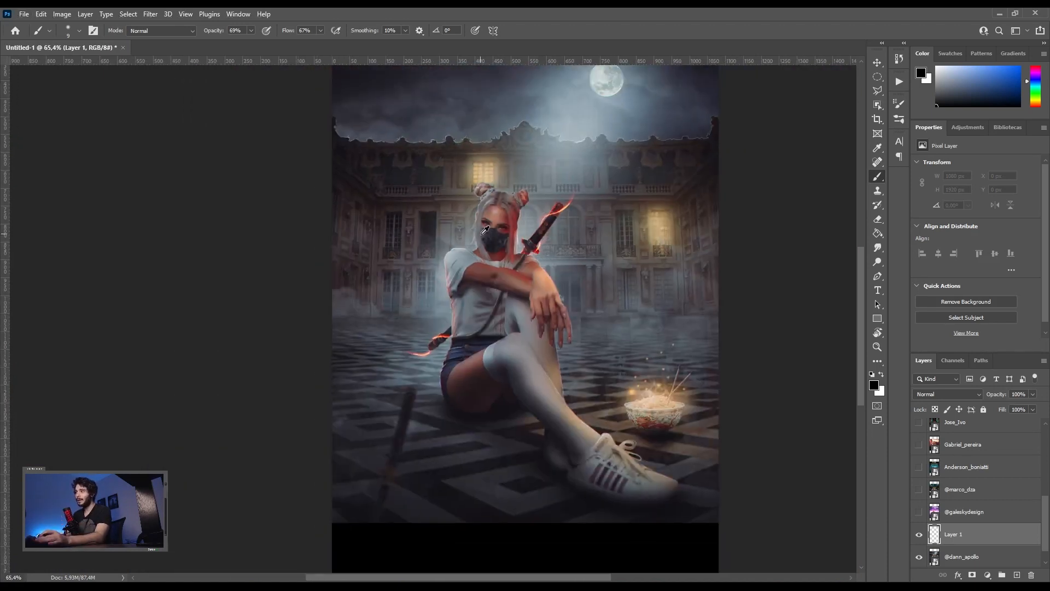
scroll(580, 381, "up", 8)
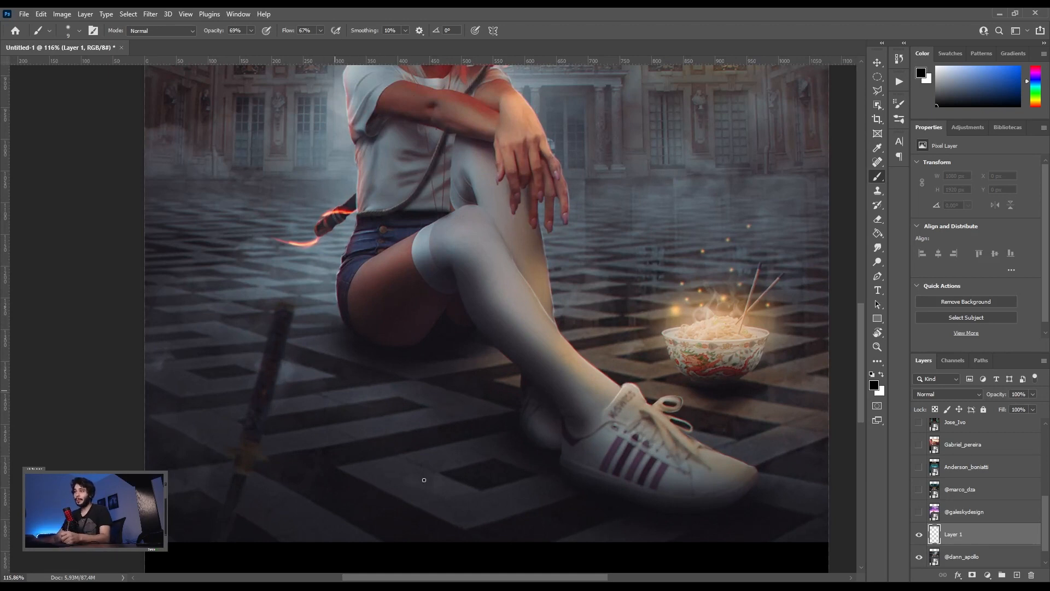
key("bracketright")
key("bracketright")
key("bracketright")
key("bracketright")
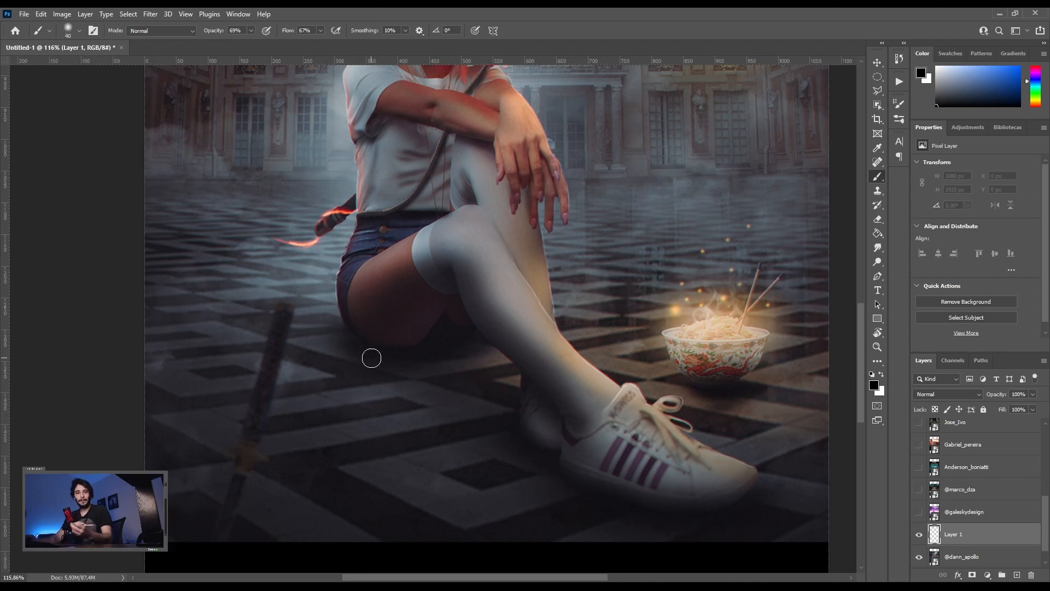
key("bracketright")
key("bracketright")
key("bracketright")
key("bracketright")
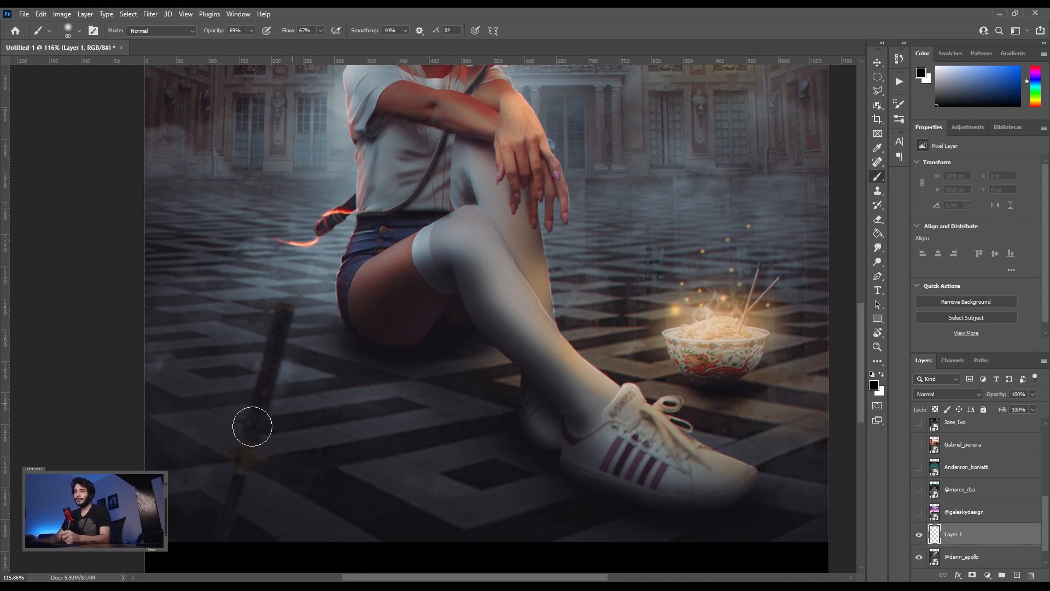
- Sample the dark floor color from the artwork layer and paint it on Layer 1 across the floor beneath the seated girl
key("alt")
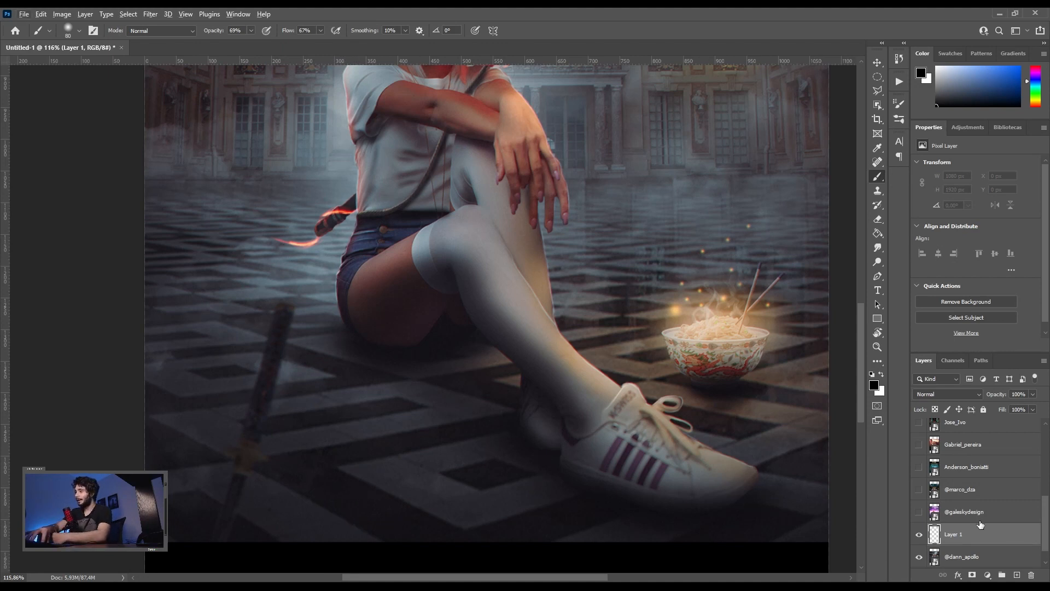
left_click(985, 556)
key("alt")
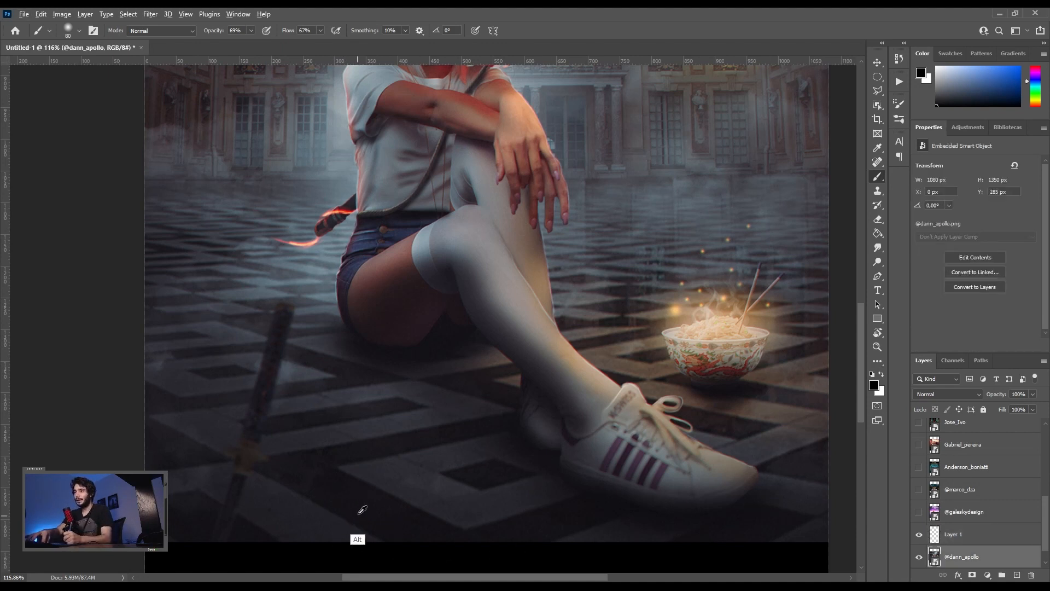
left_click(354, 499, "alt")
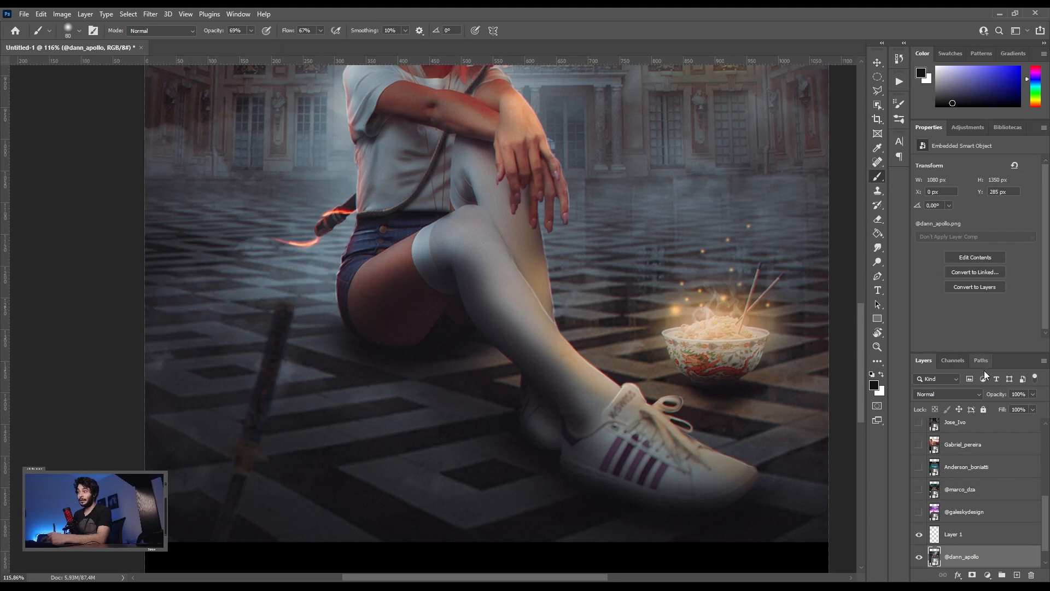
left_click(980, 520)
left_click(973, 537)
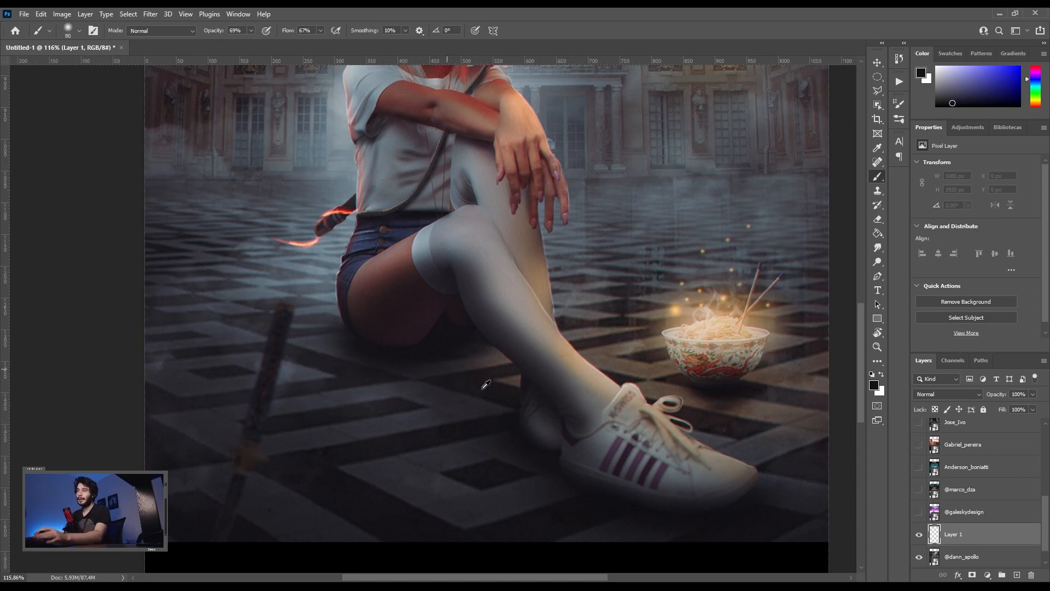
scroll(486, 384, "down", 3)
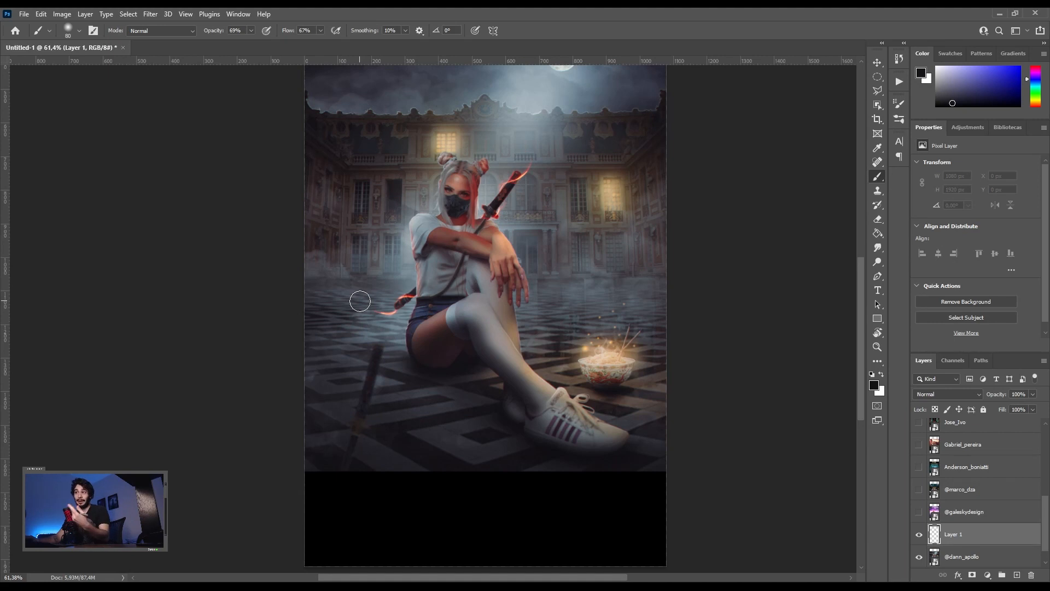
mouse_move(432, 373)
left_mouse_down()
mouse_move(415, 380)
mouse_move(408, 368)
mouse_move(424, 377)
mouse_move(464, 478)
mouse_move(447, 372)
mouse_move(483, 464)
mouse_move(476, 363)
mouse_move(457, 431)
left_mouse_up()
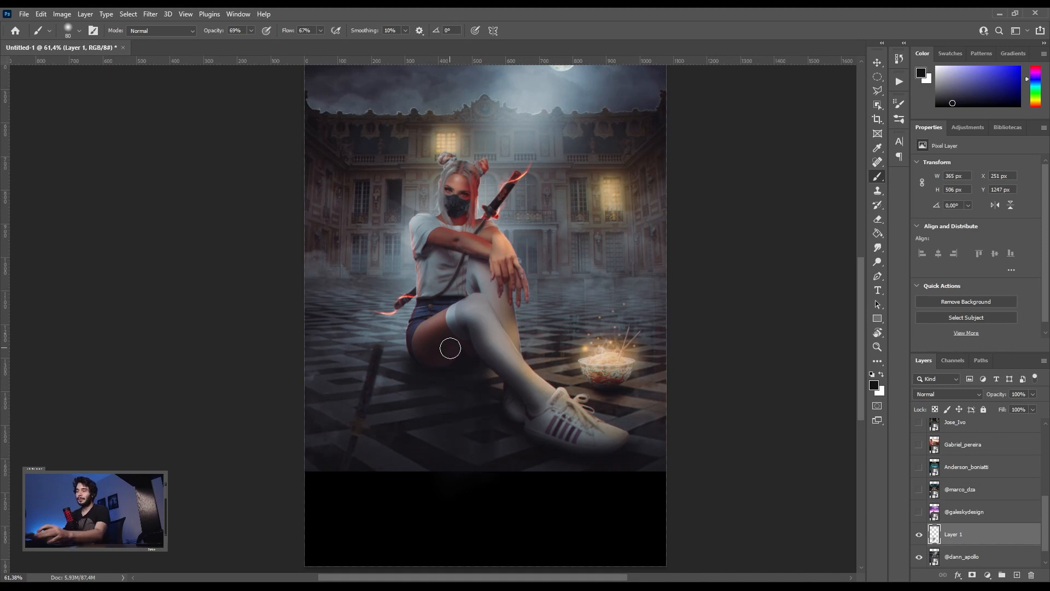
- Paint dark shadow strokes on Layer 1 beneath the girl's legs and, with a 70 px brush, on the floor below the noodle bowl
scroll(473, 328, "down", 1)
scroll(483, 115, "up", 3)
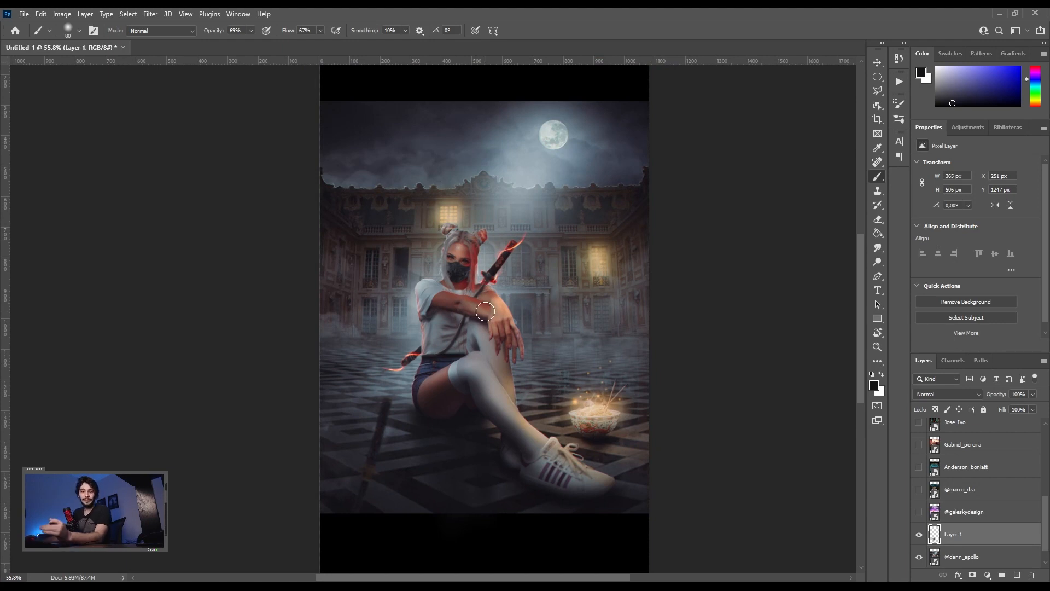
scroll(506, 446, "up", 3)
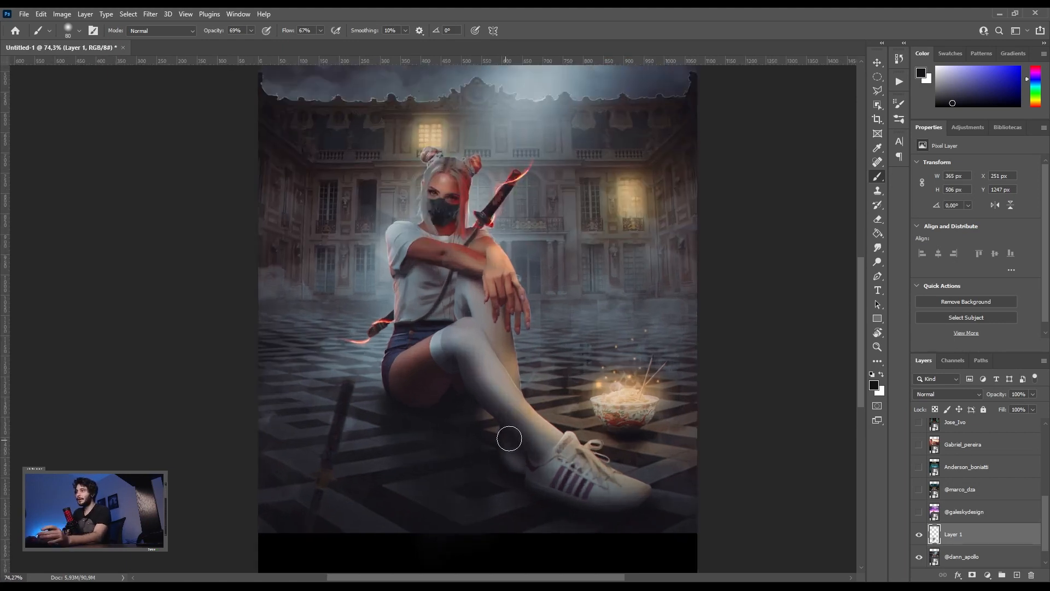
scroll(514, 426, "down", 2)
scroll(522, 415, "up", 1)
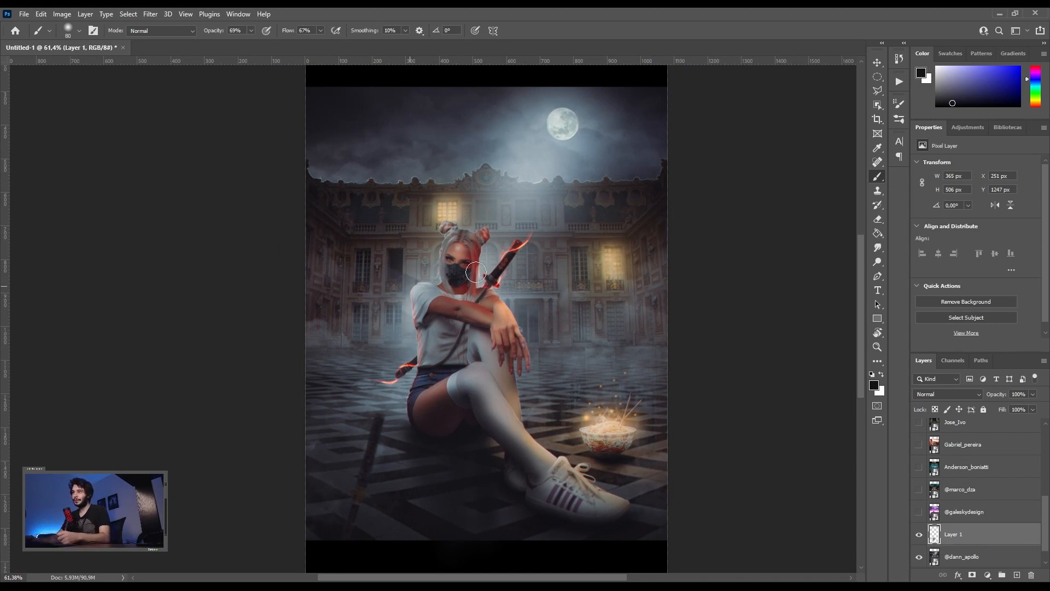
left_click_drag(479, 434, 481, 436)
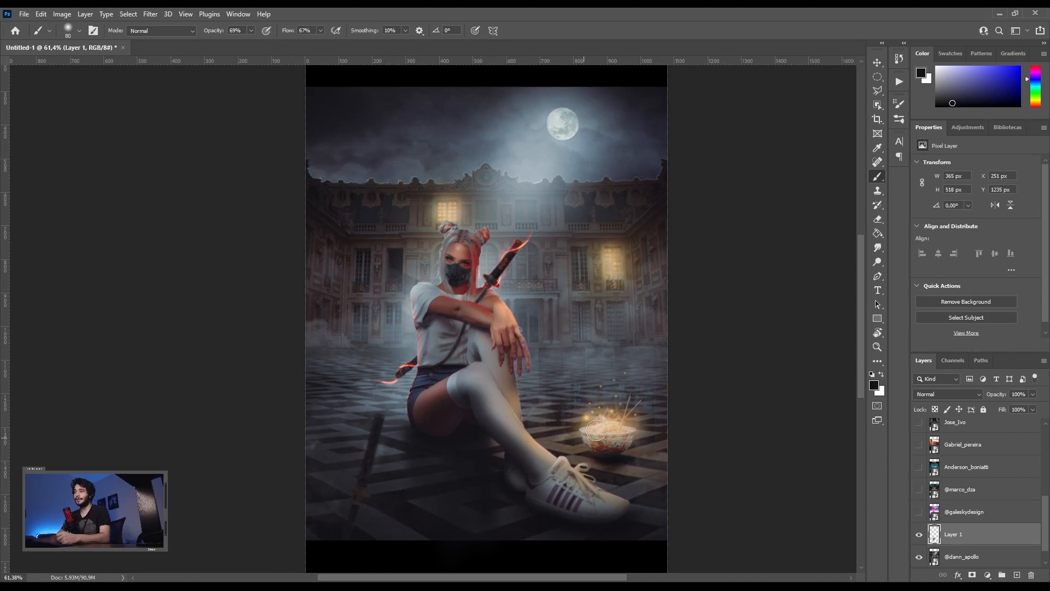
key("[")
left_click_drag(617, 468, 648, 491)
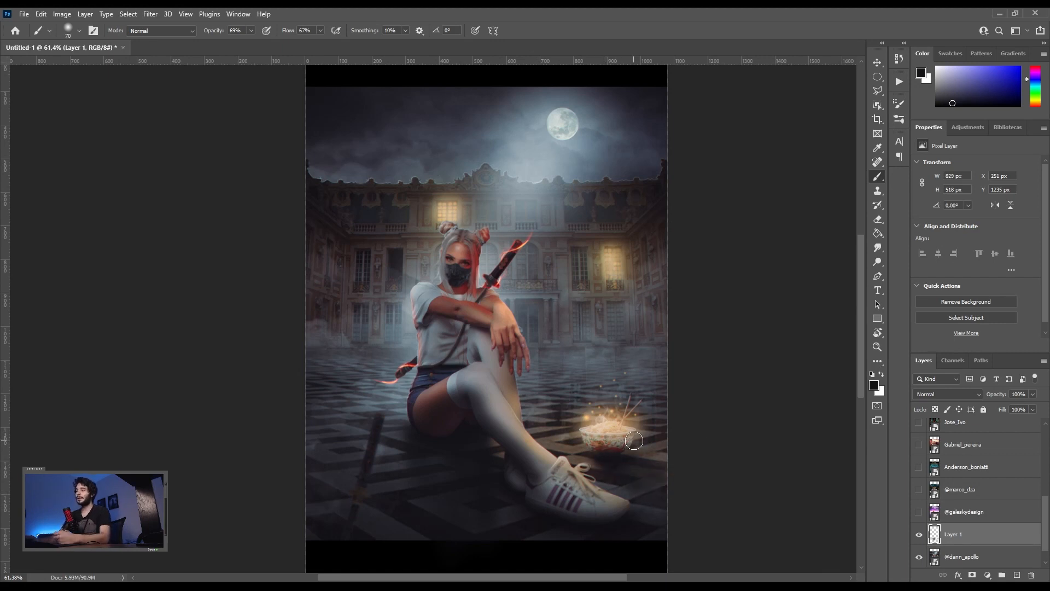
key("v")
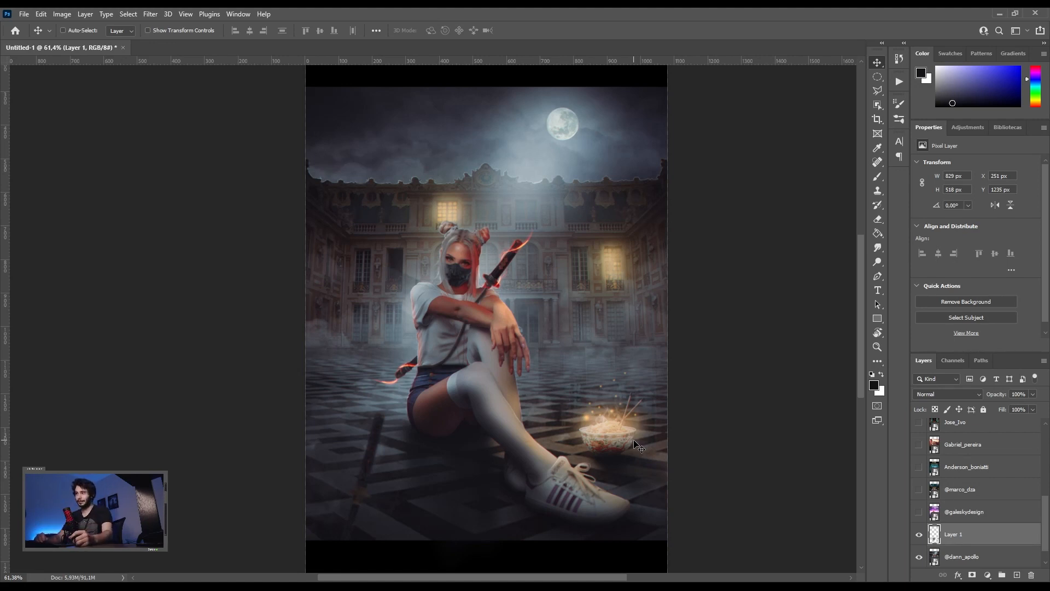
- Mark the lit window beside the sword with a smaller dark brush, then undo the marks
scroll(454, 320, "up", 1)
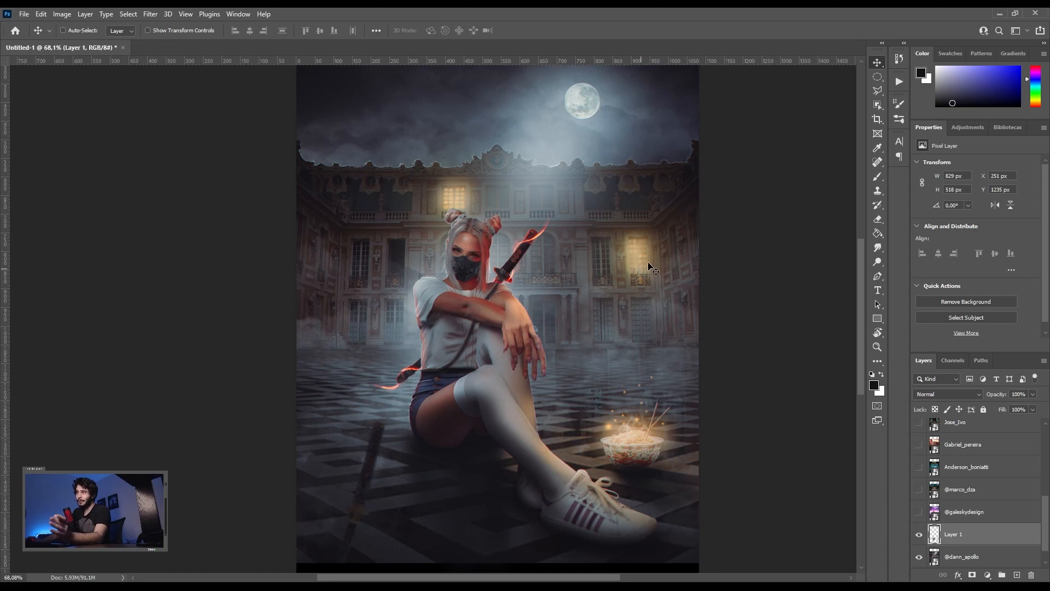
key("b")
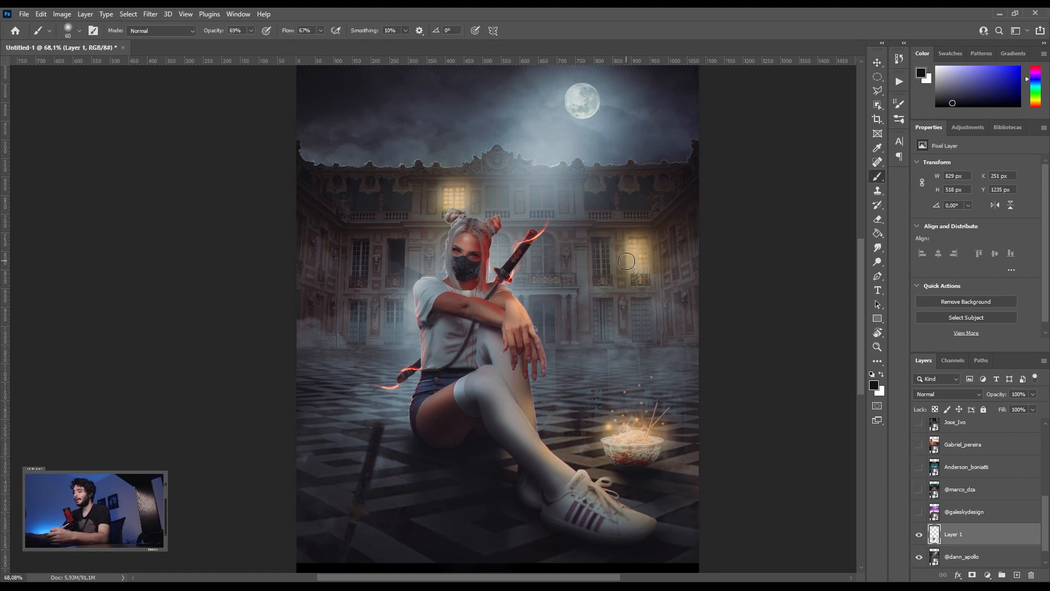
key("bracketleft")
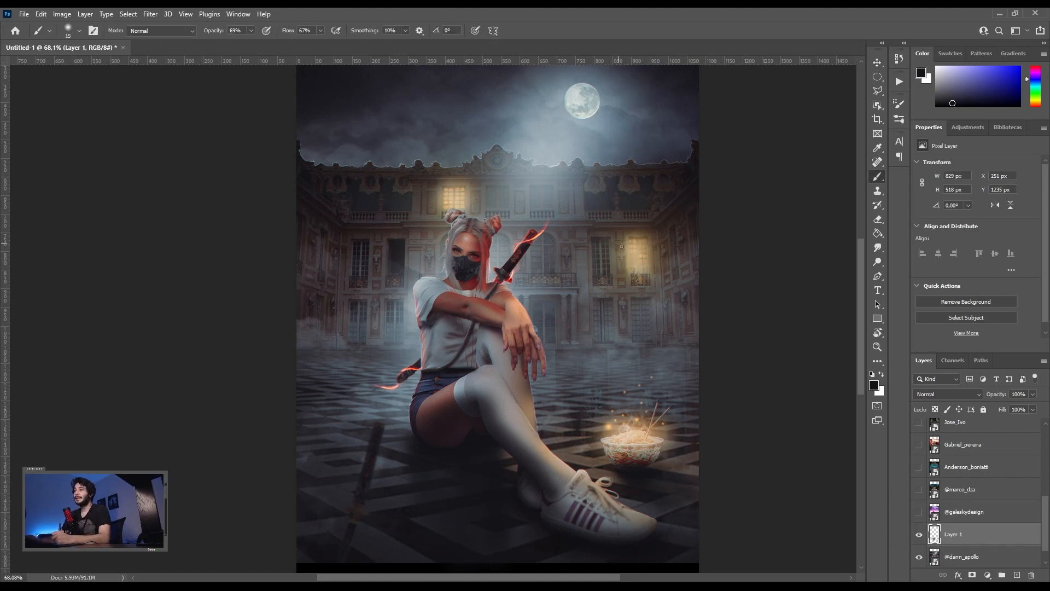
mouse_move(627, 236)
left_mouse_down()
mouse_move(628, 308)
mouse_move(649, 288)
mouse_move(631, 292)
left_mouse_up()
key("ctrl+z")
key("ctrl+z")
- Set up a 6 px brush in light violet, mark over the same lit window, and undo the mark
key("bracketleft")
key("bracketleft")
key("bracketleft")
left_click_drag(991, 90, 958, 39)
left_click_drag(632, 286, 647, 272)
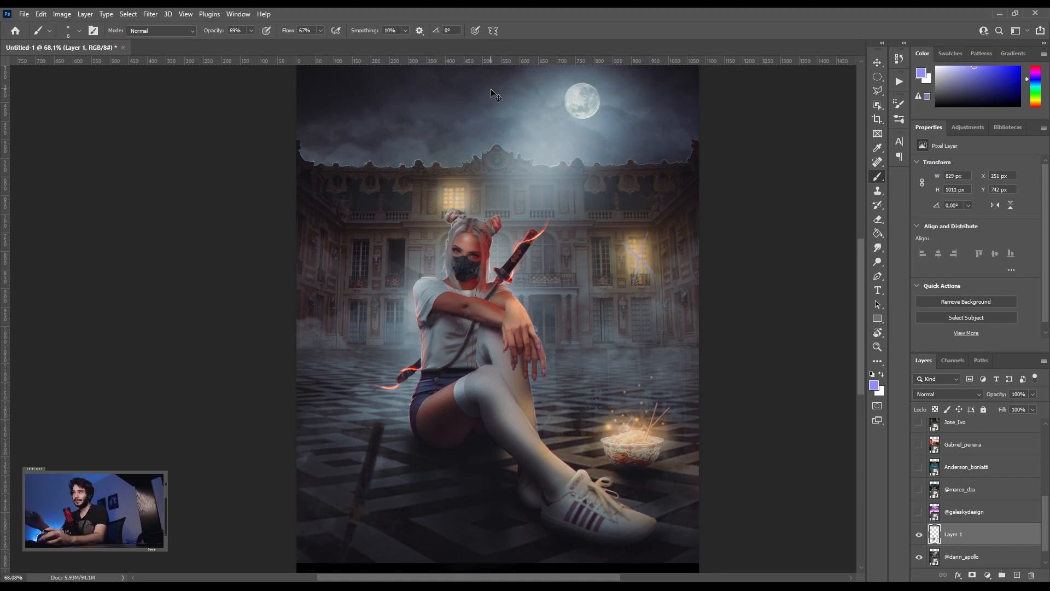
key("ctrl+z")
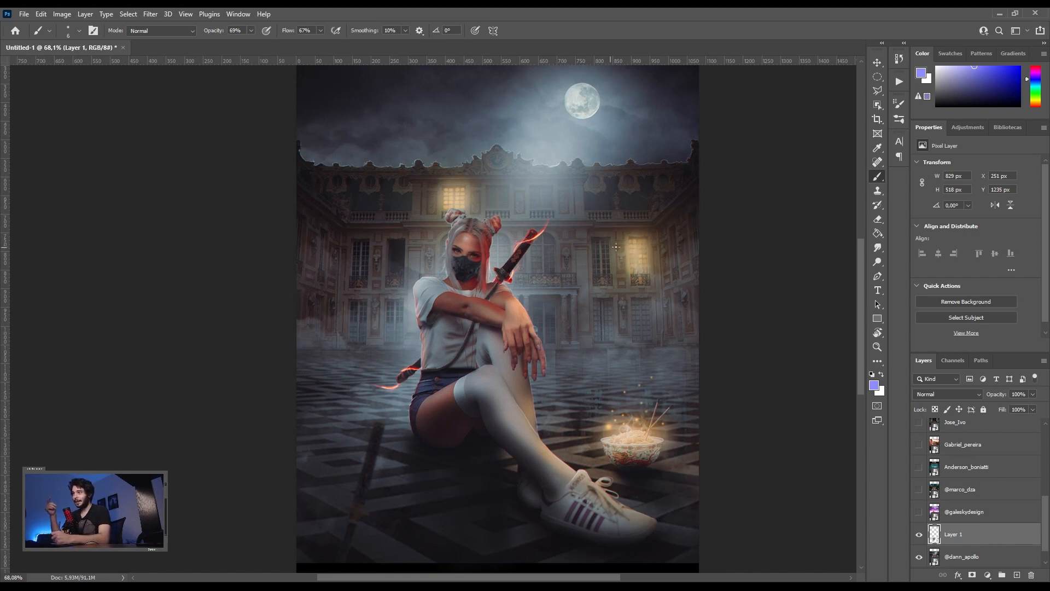
- Draw curved guide lines linking the lit window to the unlit one across the facade, circle the unlit window, and undo every mark
mouse_move(643, 257)
left_mouse_down()
mouse_move(580, 306)
mouse_move(446, 296)
mouse_move(380, 253)
left_mouse_up()
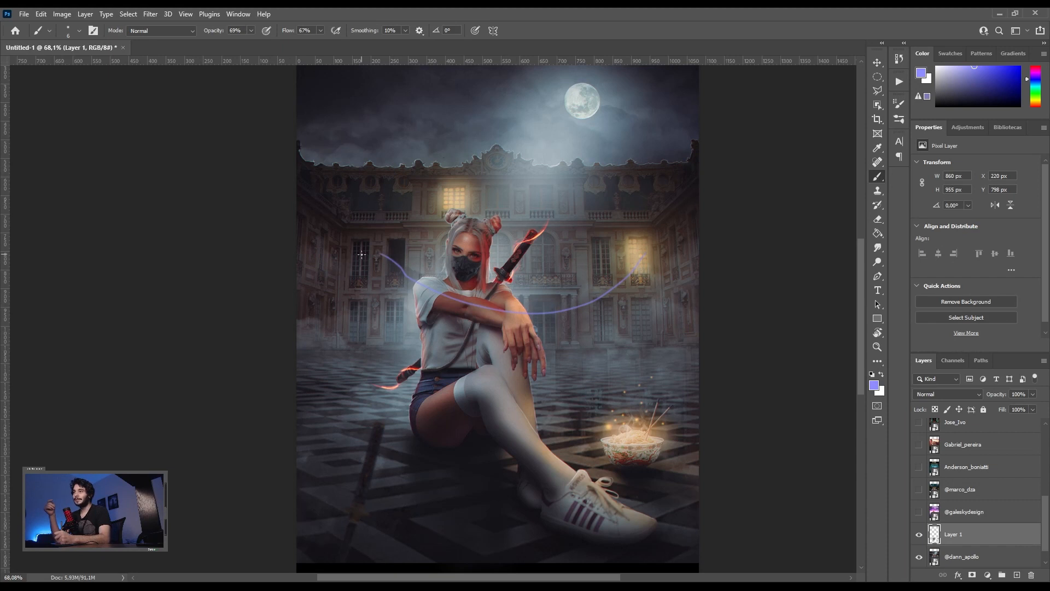
key("ctrl+z")
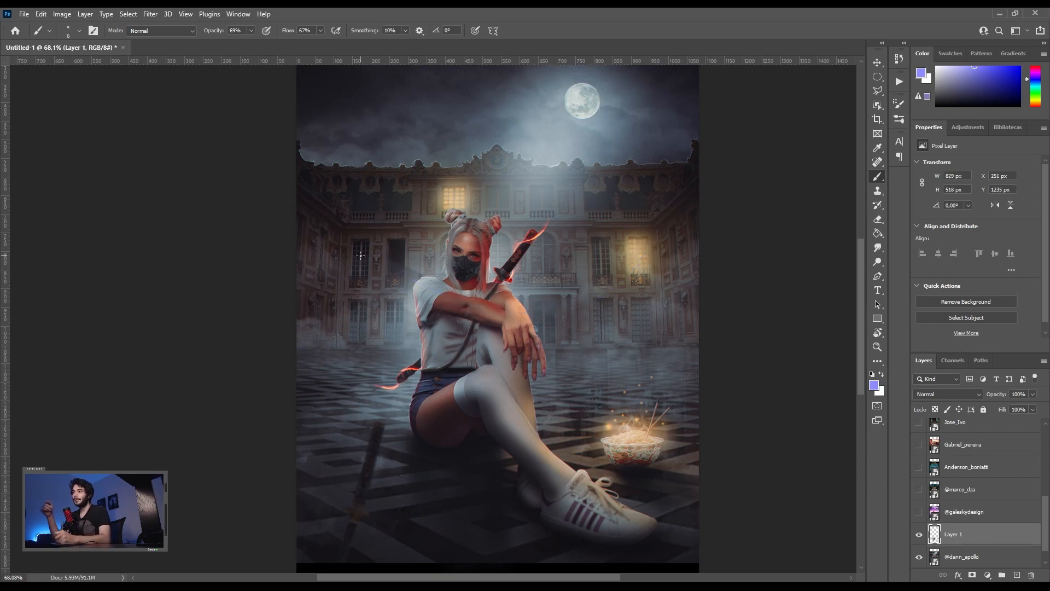
mouse_move(359, 254)
left_mouse_down()
mouse_move(441, 316)
mouse_move(537, 314)
mouse_move(624, 272)
left_mouse_up()
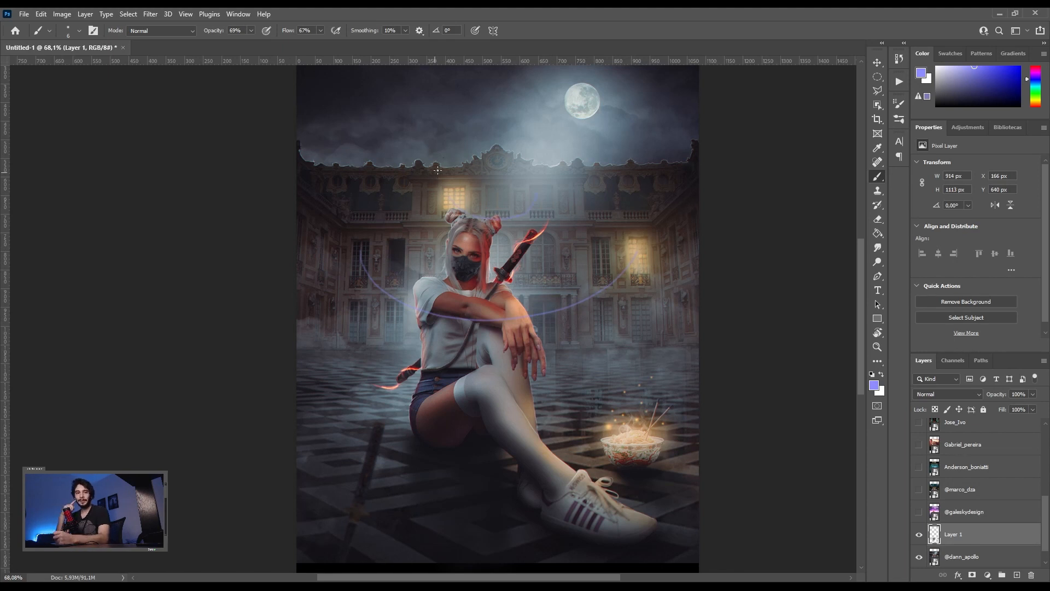
key("ctrl+z")
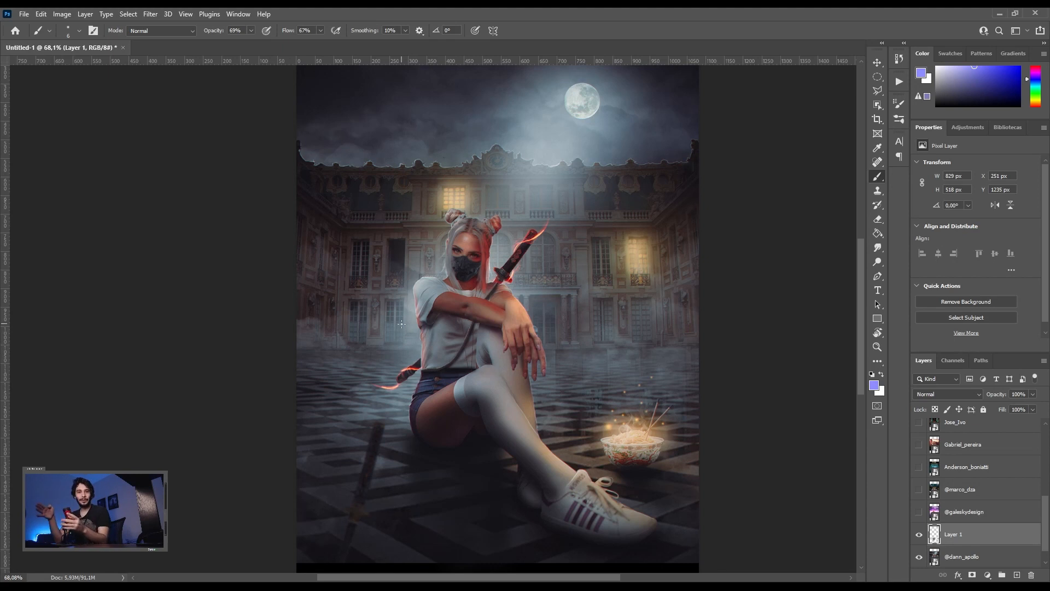
mouse_move(358, 256)
left_mouse_down()
mouse_move(372, 277)
mouse_move(359, 276)
left_mouse_up()
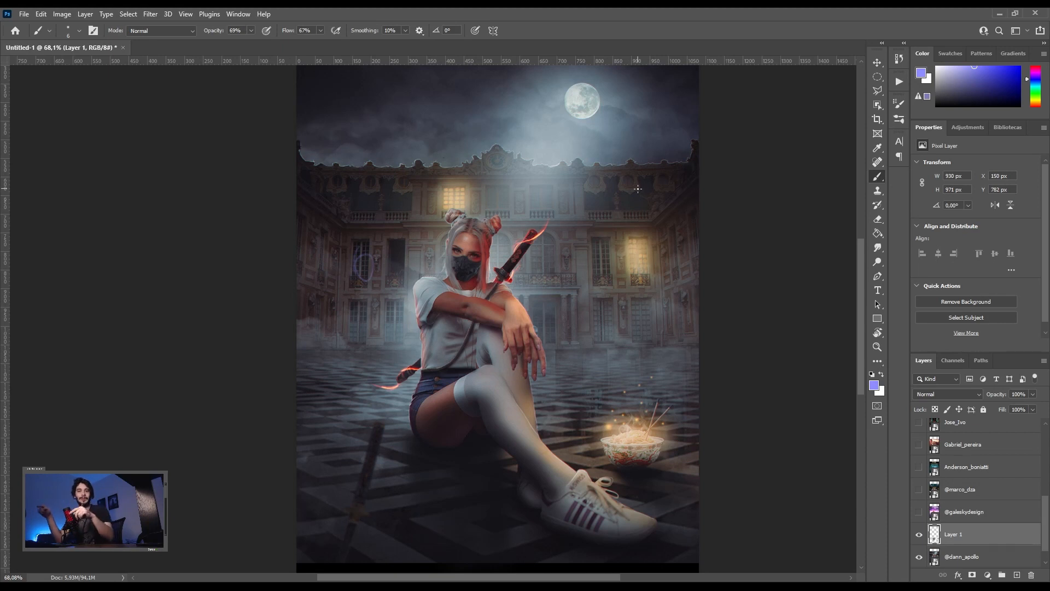
key("ctrl+z")
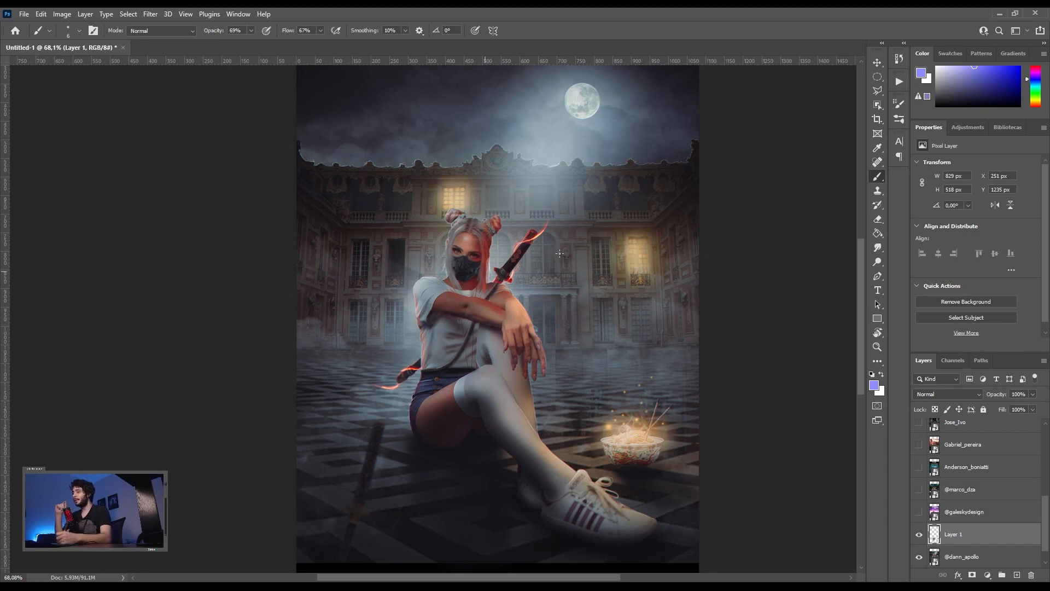
- Outline the blurred foreground sword, add guide strokes on the floor around its lower end, and clear everything from Layer 1
left_click(375, 427, "shift")
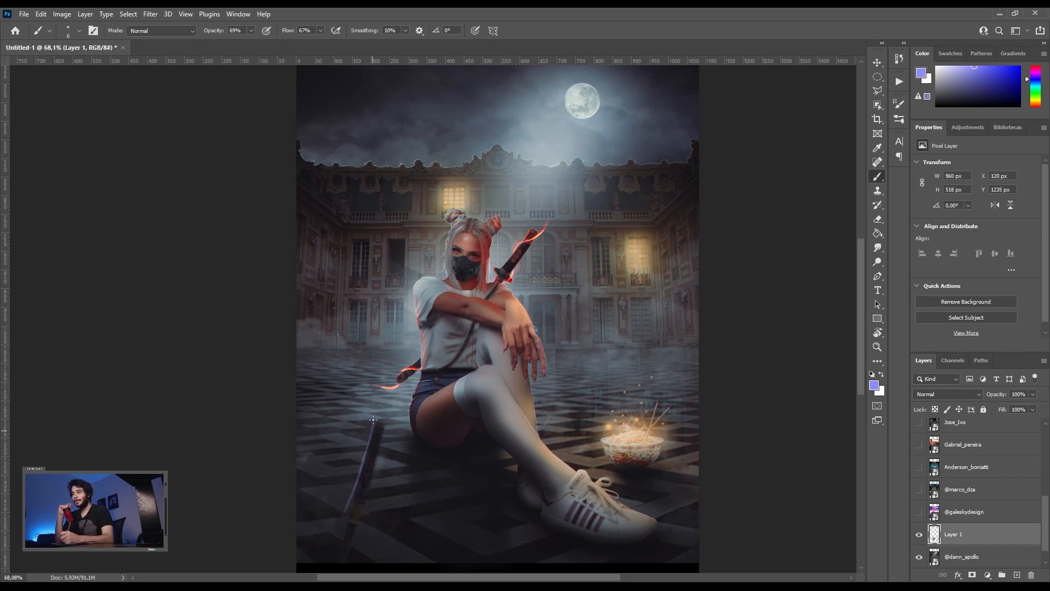
mouse_move(382, 434)
left_mouse_down()
mouse_move(360, 525)
mouse_move(357, 504)
mouse_move(339, 508)
mouse_move(358, 521)
mouse_move(352, 540)
mouse_move(343, 525)
mouse_move(337, 571)
left_mouse_up()
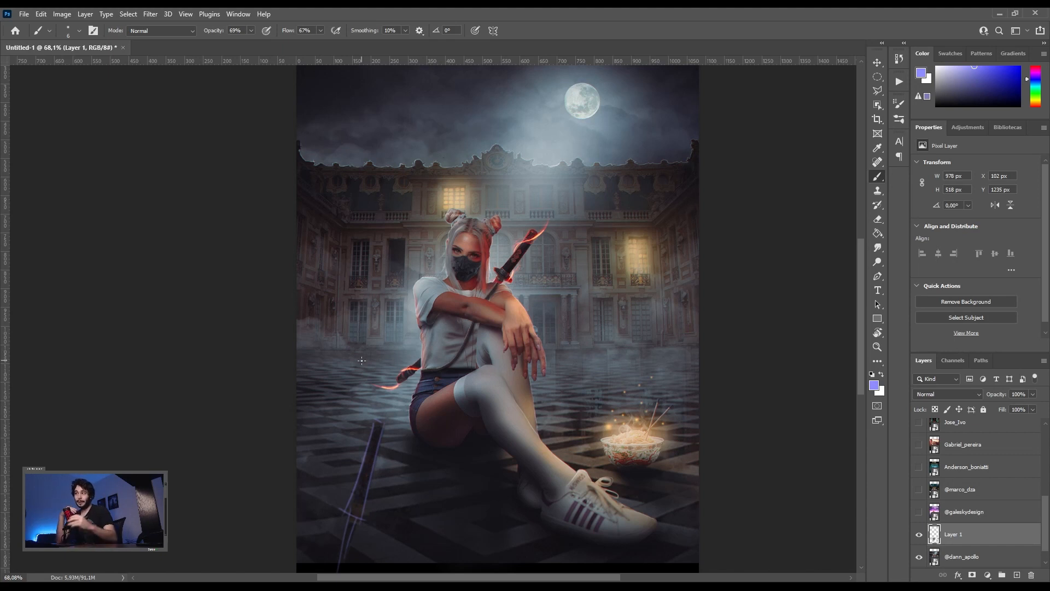
left_click(299, 544)
left_click(376, 557, "shift")
left_click_drag(369, 547, 370, 571)
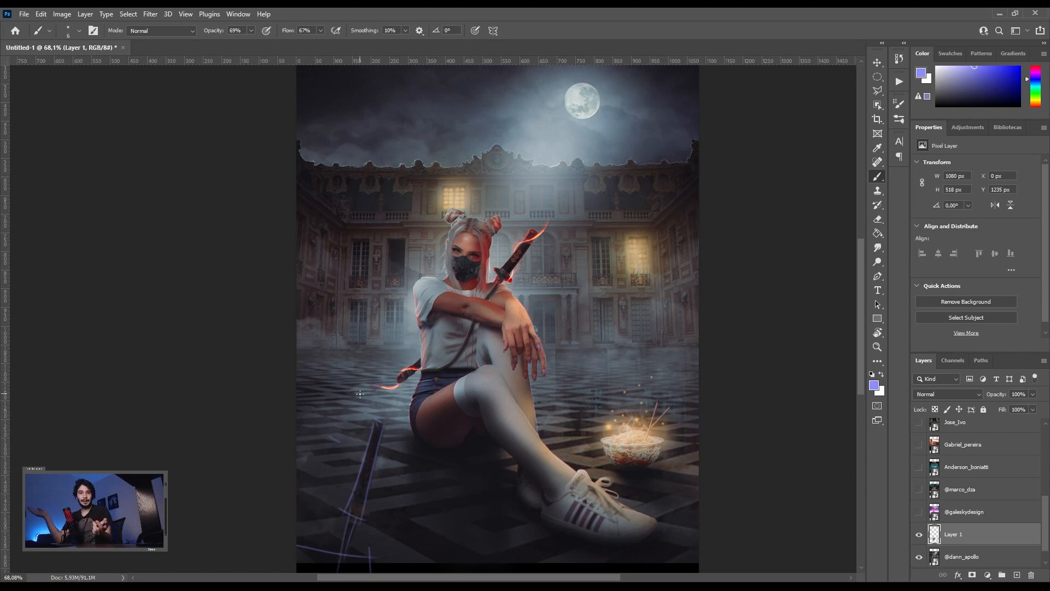
key("ctrl+d")
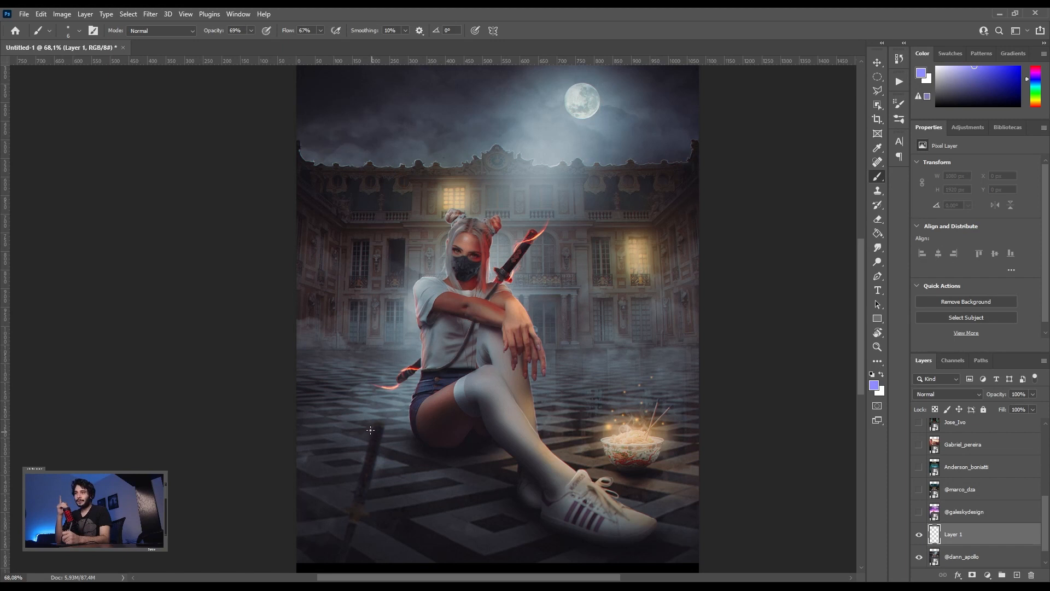
- Draw guide strokes down across the foreground floor, circle the blurred sword, and delete all the marks from Layer 1
left_click_drag(431, 444, 454, 548)
left_click_drag(509, 457, 484, 570)
left_click_drag(628, 454, 637, 482)
left_click_drag(414, 442, 364, 571)
left_click_drag(304, 460, 330, 572)
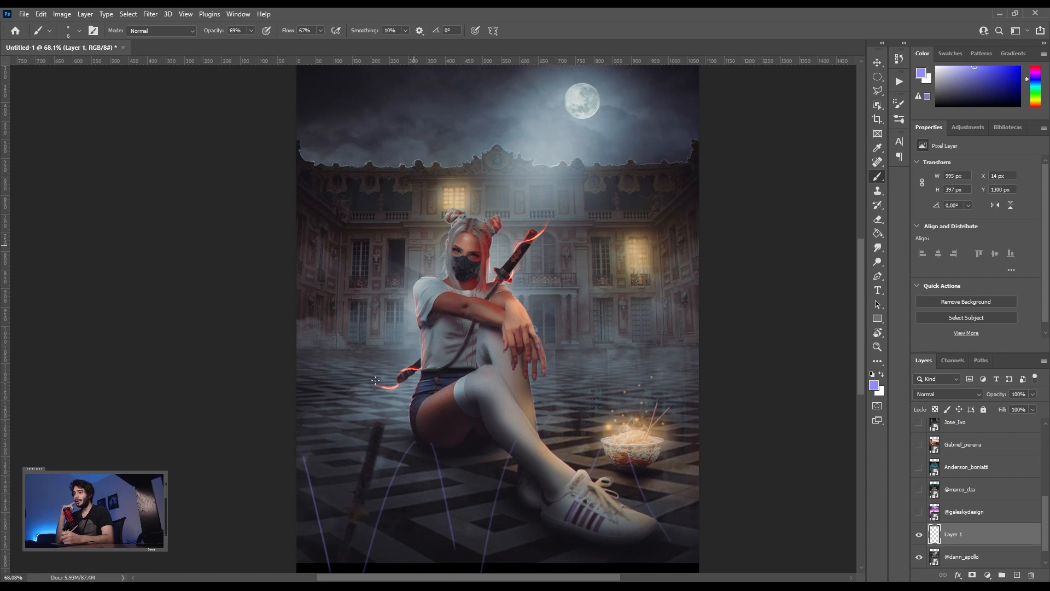
mouse_move(377, 425)
left_mouse_down()
mouse_move(360, 531)
mouse_move(341, 519)
left_mouse_up()
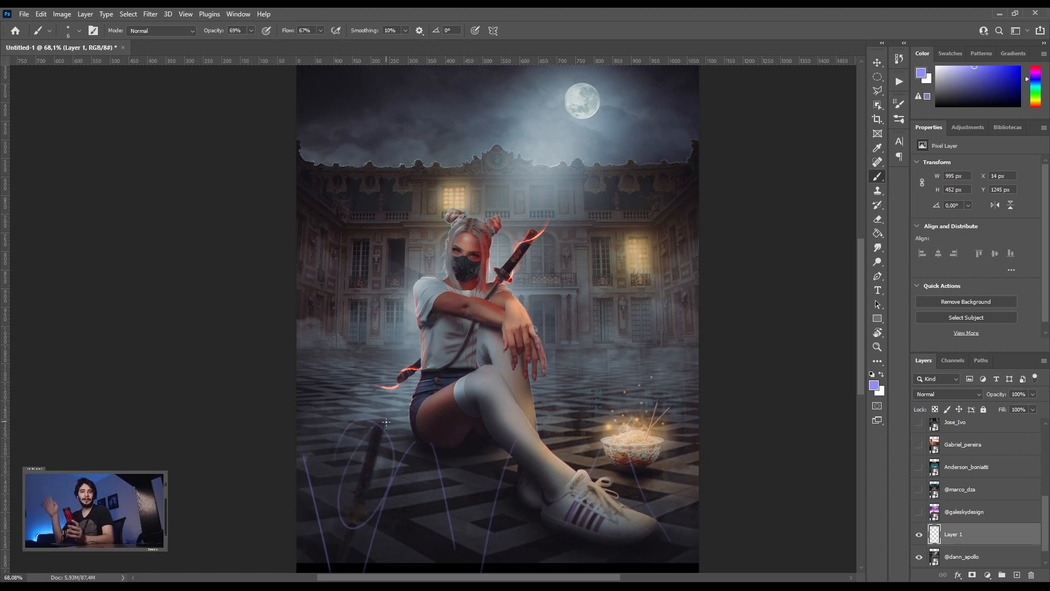
key("ctrl+a")
key("Delete")
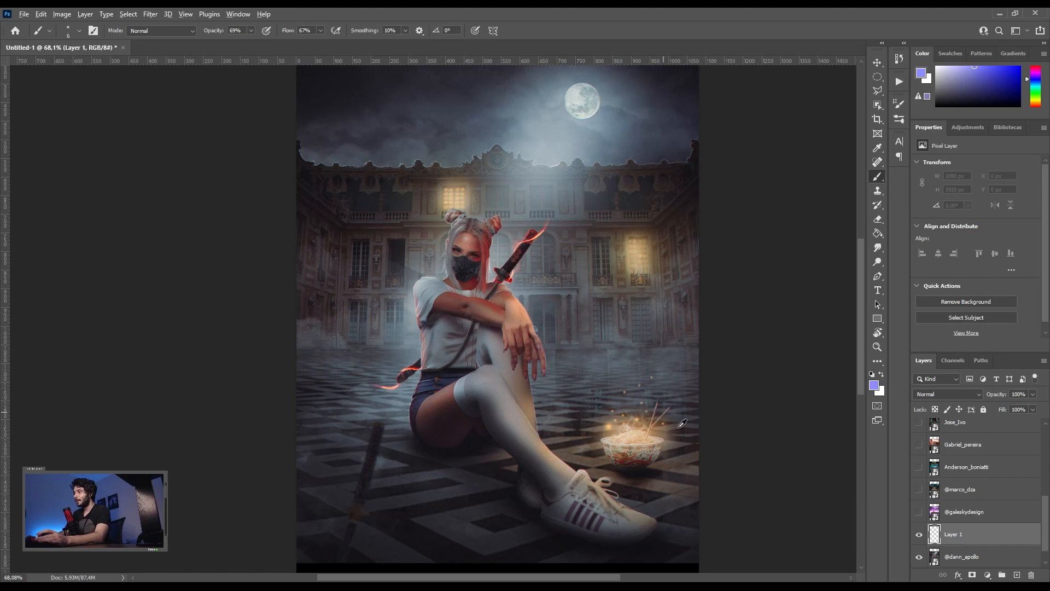
- Set the foreground color to a pale warm orange-white and reduce the brush size for detail work over the noodle bowl
scroll(674, 457, "up", 9)
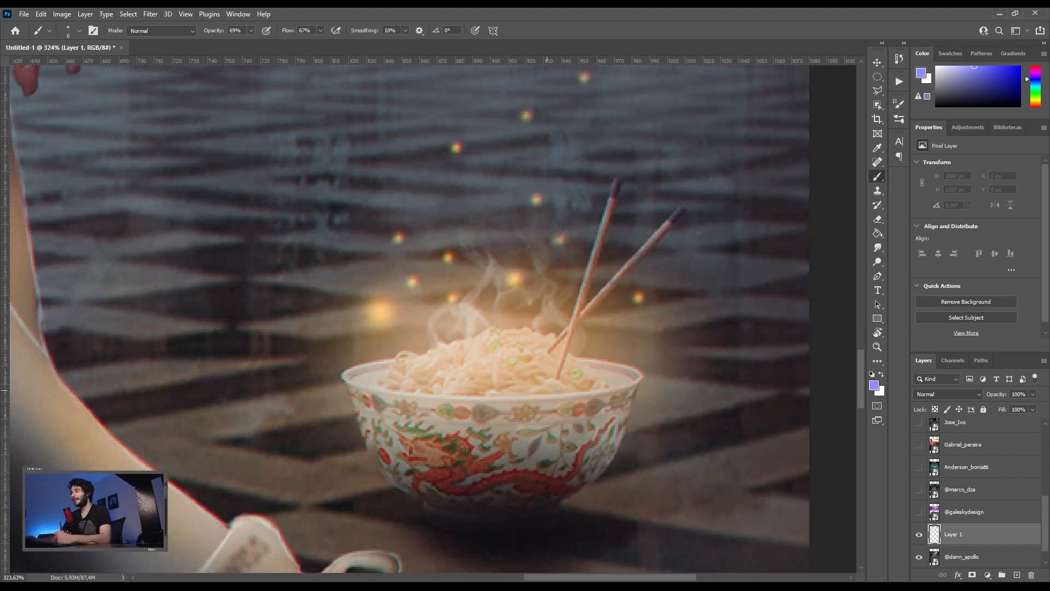
left_click(944, 67)
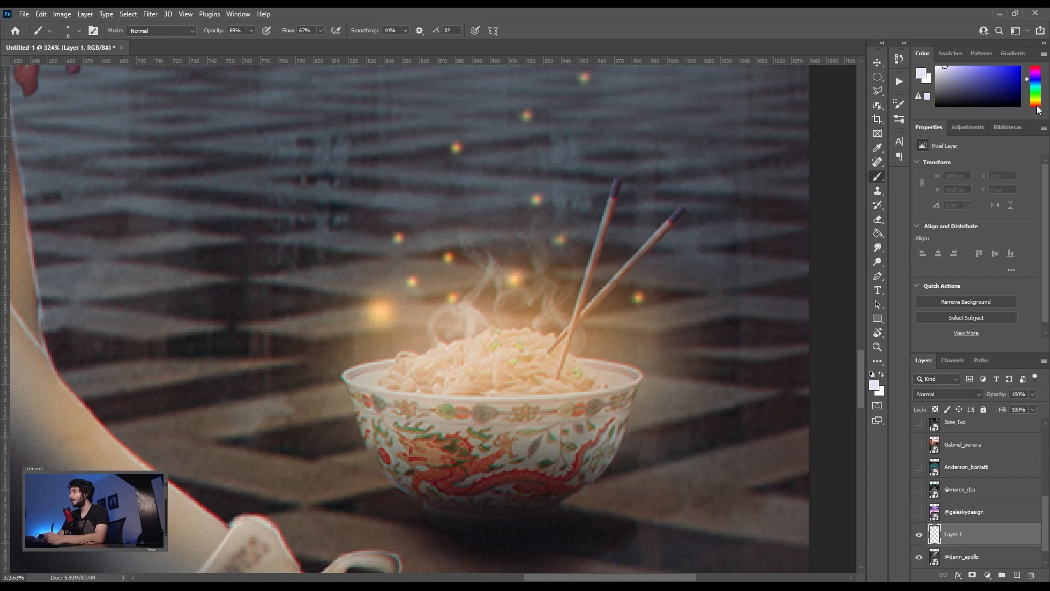
left_click(1037, 106)
left_click(1032, 103)
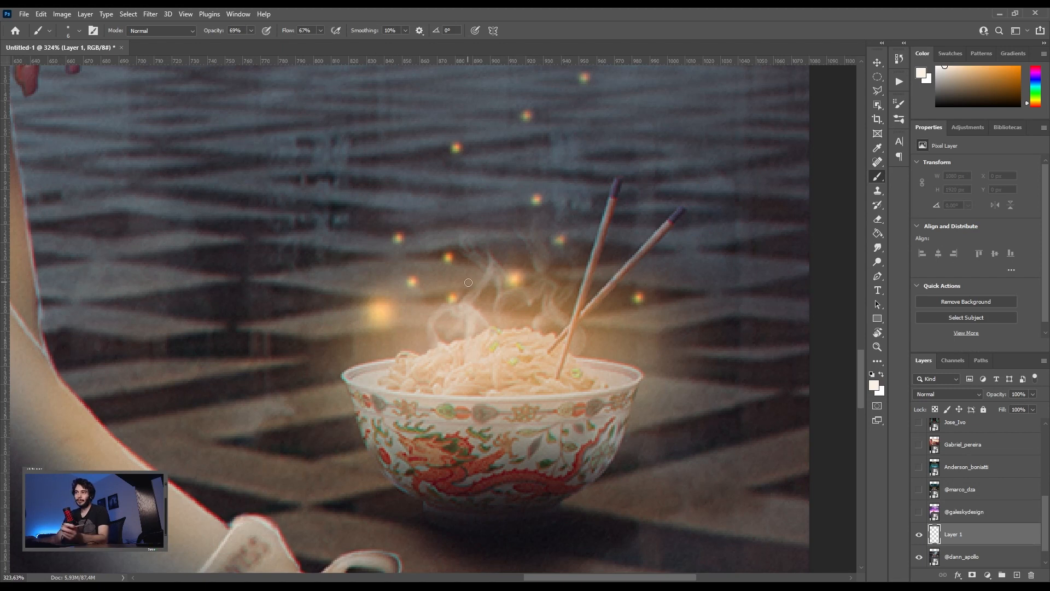
key("bracketleft")
key("bracketleft")
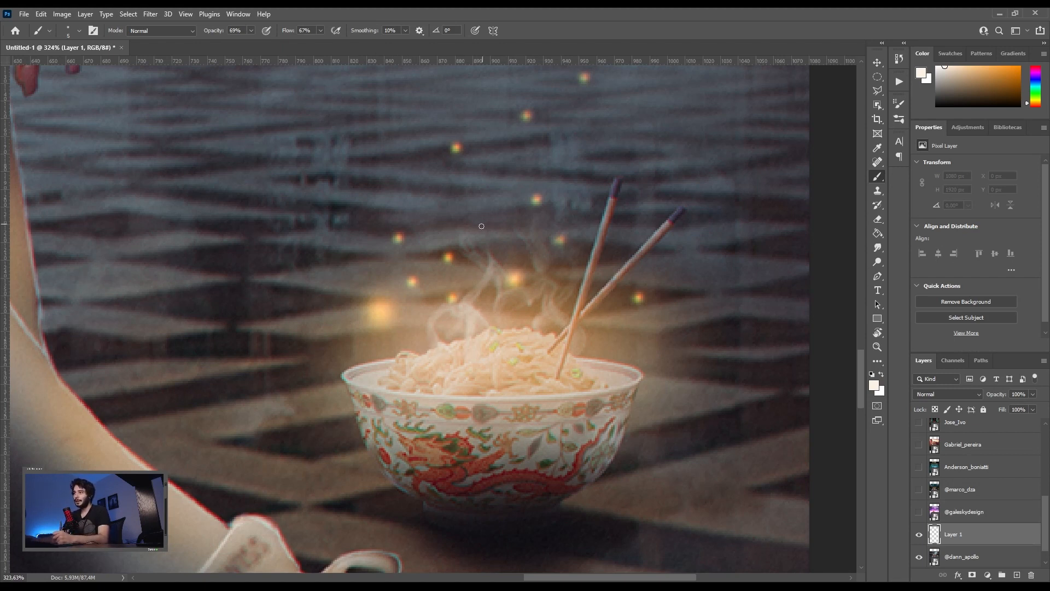
- Dab many tiny pale sparks on Layer 1 through the steam above the bowl and around the chopsticks, using 100% brush opacity
key("bracketleft")
left_click(471, 210)
key("bracketright")
left_click(431, 223)
left_click(499, 289)
key("0")
left_click(571, 271)
left_click(564, 201)
left_click(561, 180)
left_click(526, 167)
left_click(484, 187)
left_click(500, 234)
left_click(516, 257)
left_click(472, 284)
left_click(422, 282)
left_click(392, 273)
left_click(419, 332)
left_click(443, 284)
left_click(596, 335)
left_click(618, 307)
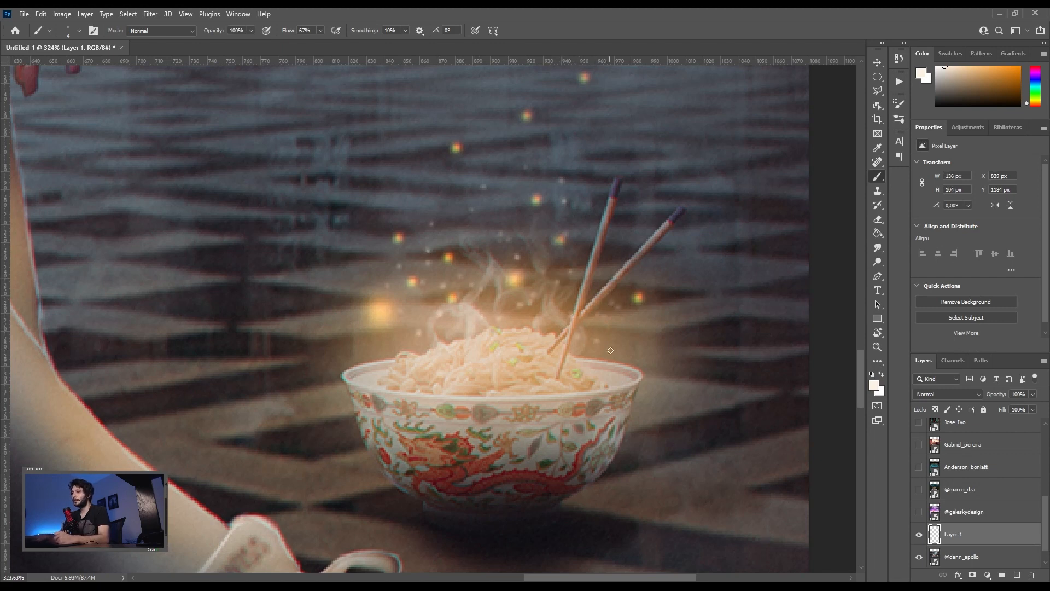
left_click(638, 337)
left_click(604, 254)
left_click(610, 244)
left_click(613, 258)
left_click(563, 211)
left_click(542, 207)
left_click(506, 194)
left_click(493, 188)
left_click(500, 220)
left_click(433, 188)
left_click(436, 147)
left_click(465, 130)
left_click(484, 131)
left_click(441, 171)
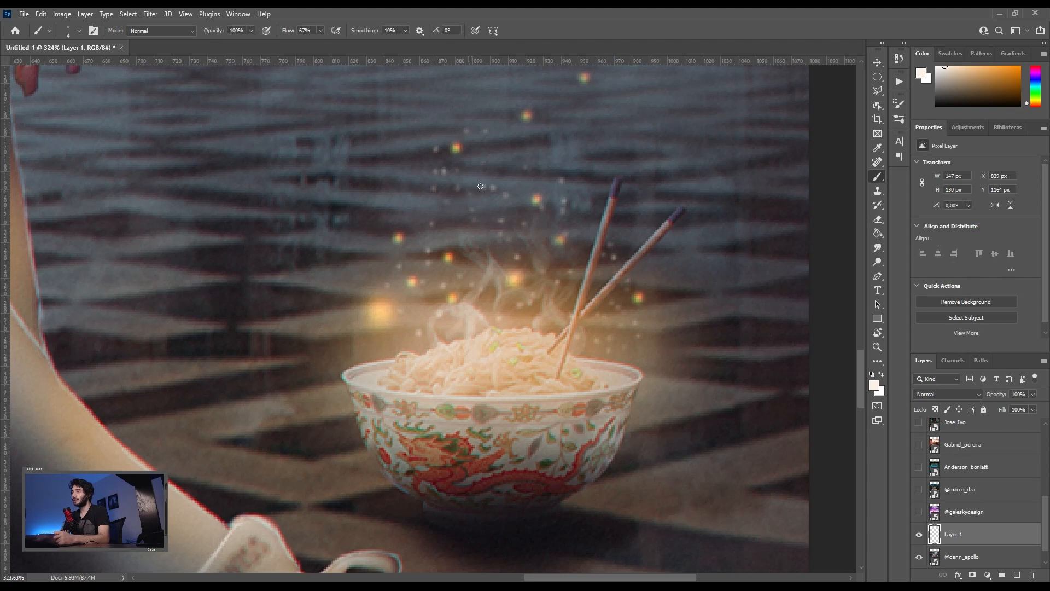
- Paint pale highlights over the noodles on Layer 1, enlarging the brush for a softer glow across the whole mound
key("bracketright")
key("bracketright")
key("bracketright")
mouse_move(488, 334)
left_mouse_down()
mouse_move(460, 370)
mouse_move(460, 347)
mouse_move(482, 335)
mouse_move(379, 384)
mouse_move(384, 372)
mouse_move(406, 374)
left_mouse_up()
mouse_move(411, 372)
left_mouse_down()
mouse_move(464, 354)
mouse_move(454, 391)
left_mouse_up()
mouse_move(510, 346)
left_mouse_down()
mouse_move(528, 333)
mouse_move(545, 345)
mouse_move(509, 378)
mouse_move(519, 383)
mouse_move(560, 351)
mouse_move(507, 368)
mouse_move(531, 360)
left_mouse_up()
key("bracketright")
key("bracketright")
key("bracketright")
key("bracketright")
key("bracketright")
key("bracketright")
key("bracketright")
key("bracketright")
key("bracketright")
left_click_drag(442, 369, 529, 358)
- Fit the whole artwork in view and toggle Layer 1's visibility to compare the bowl before and after, leaving the layer visible
key("v")
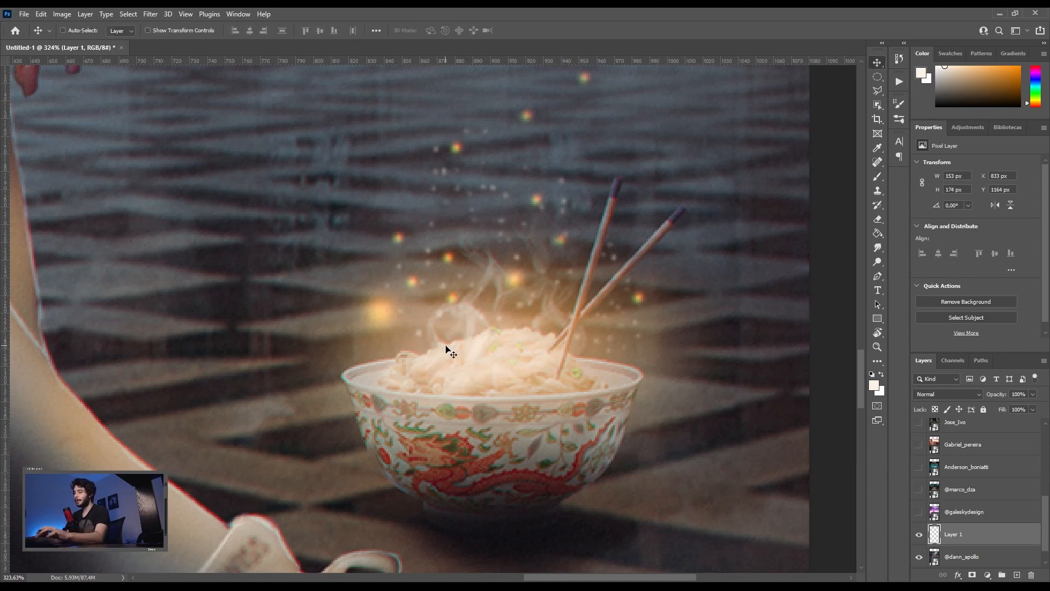
key("ctrl+0")
left_click(919, 535)
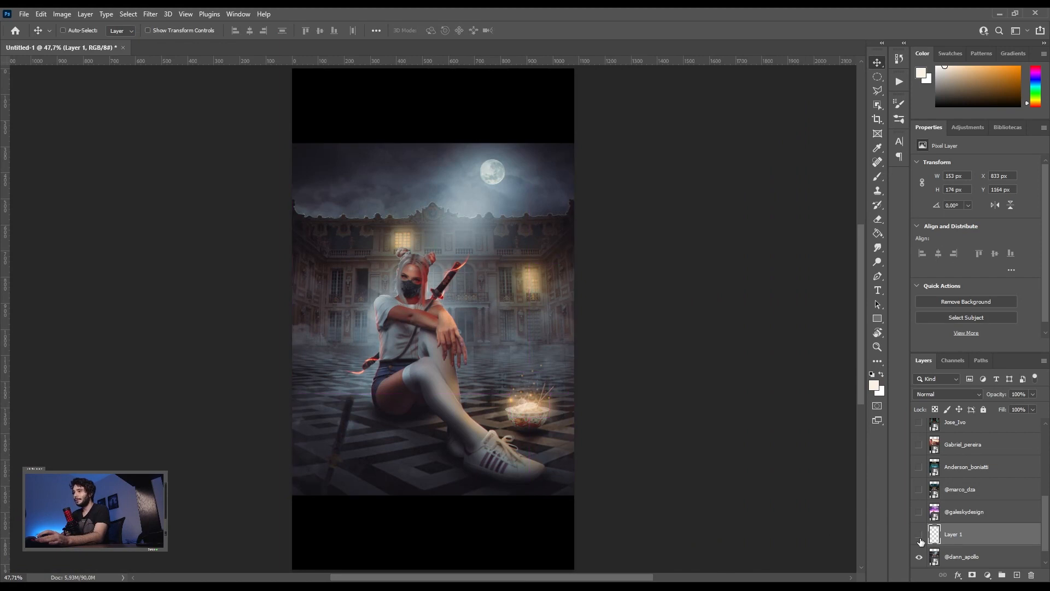
left_click(920, 538)
left_click(920, 538)
left_click(919, 538)
left_click(920, 538)
left_click(920, 538)
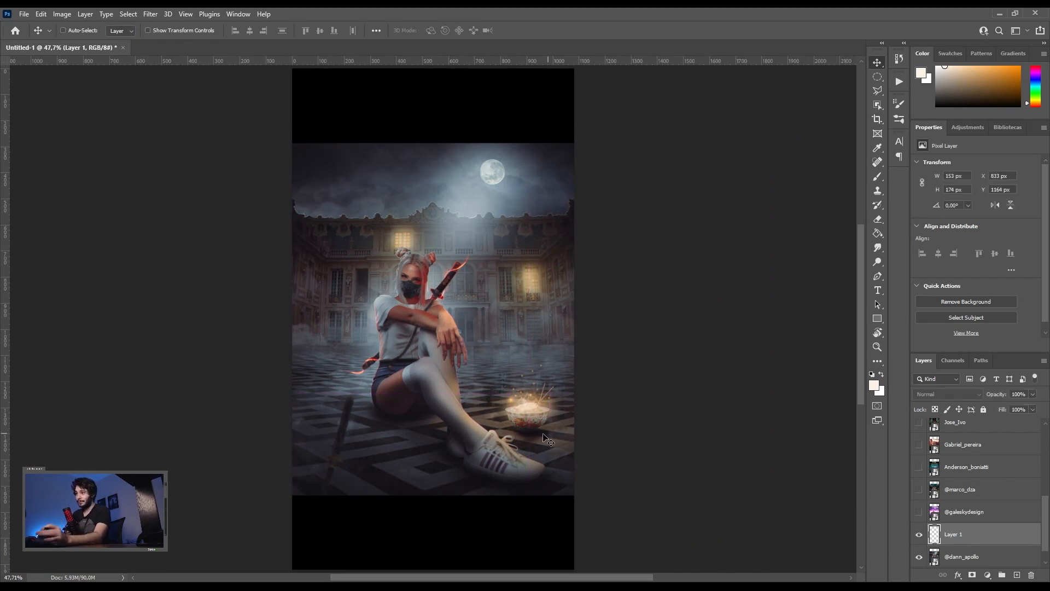
- Paint fine pale highlights along the noodle bowl's inner rim on Layer 1, using a small 8 px brush
scroll(547, 432, "up", 5)
scroll(547, 432, "up", 5)
key("b")
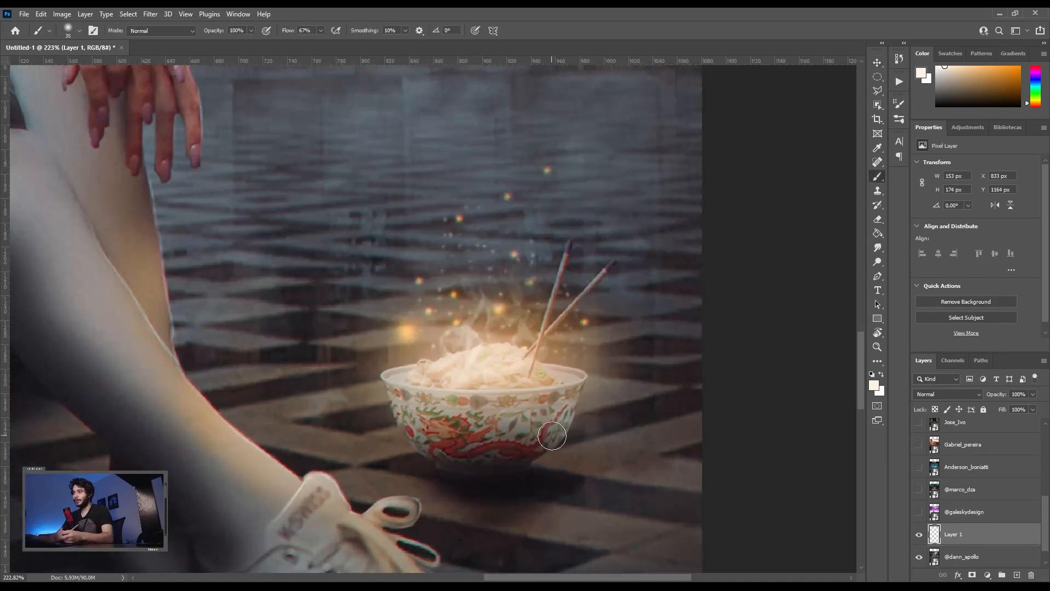
key("bracketleft")
key("bracketleft")
key("bracketleft")
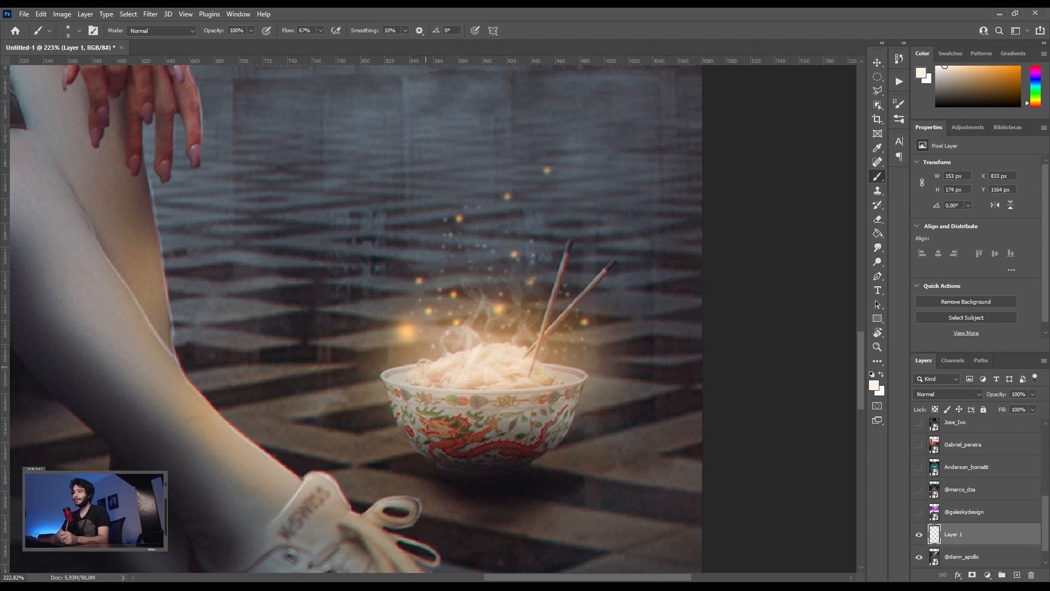
mouse_move(548, 383)
left_mouse_down()
mouse_move(535, 384)
mouse_move(582, 374)
left_mouse_up()
mouse_move(419, 371)
left_mouse_down()
mouse_move(384, 374)
mouse_move(410, 367)
left_mouse_up()
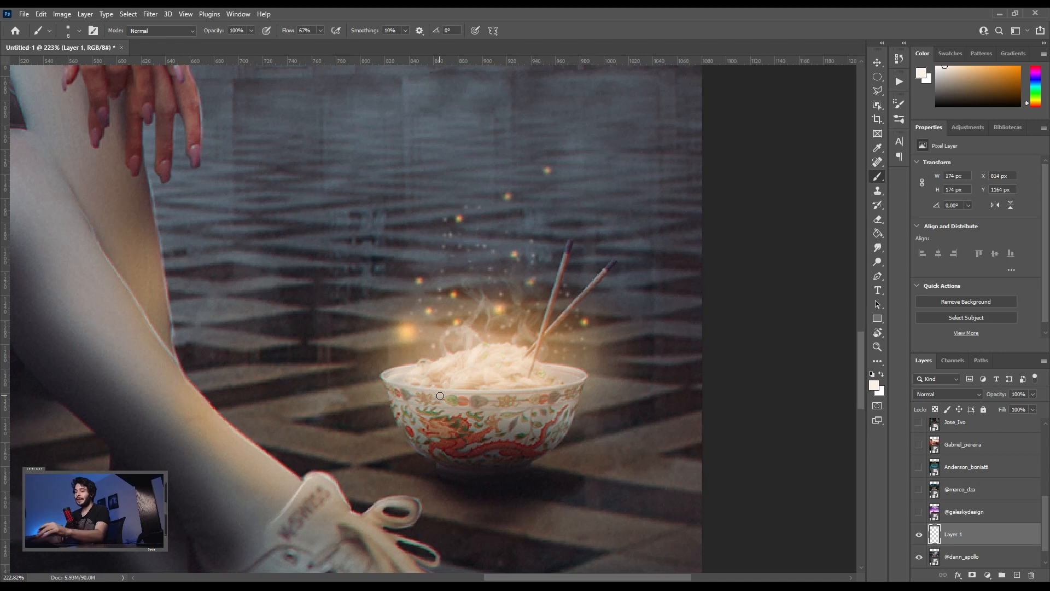
key("v")
key("ctrl+0")
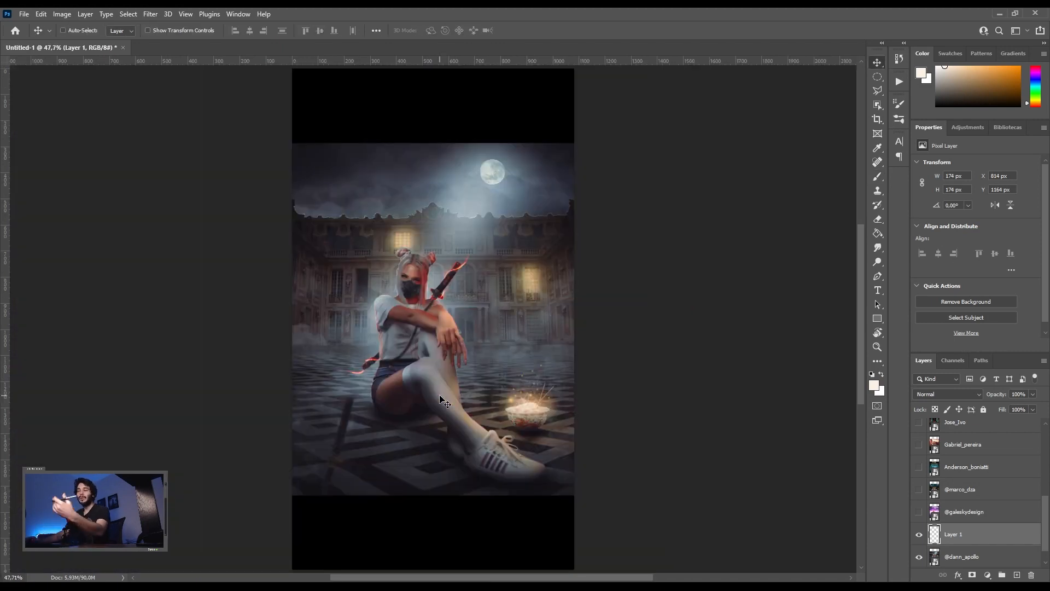
scroll(341, 363, "up", 2)
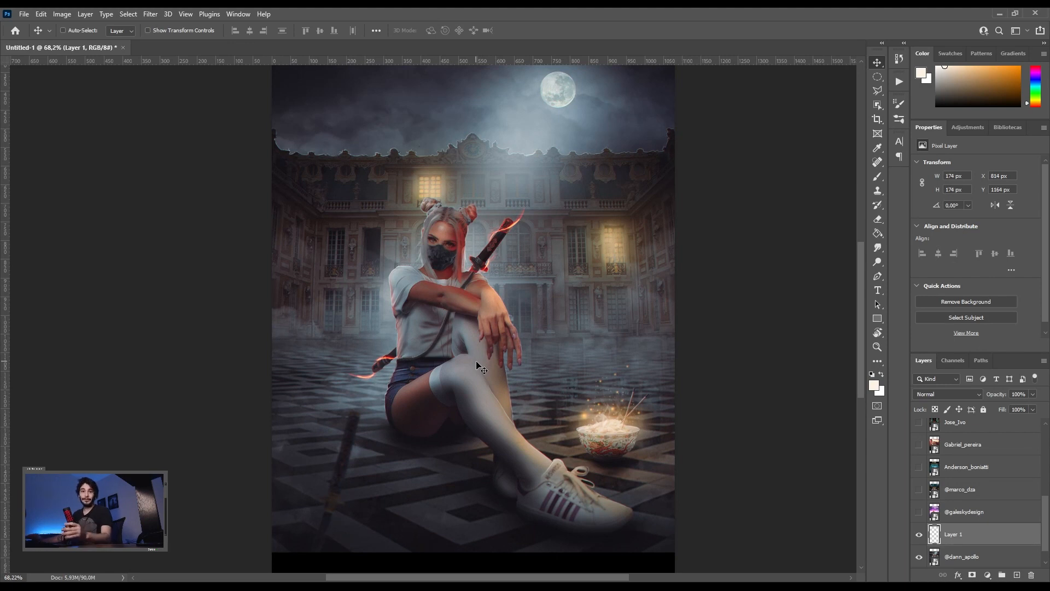
scroll(520, 394, "up", 1)
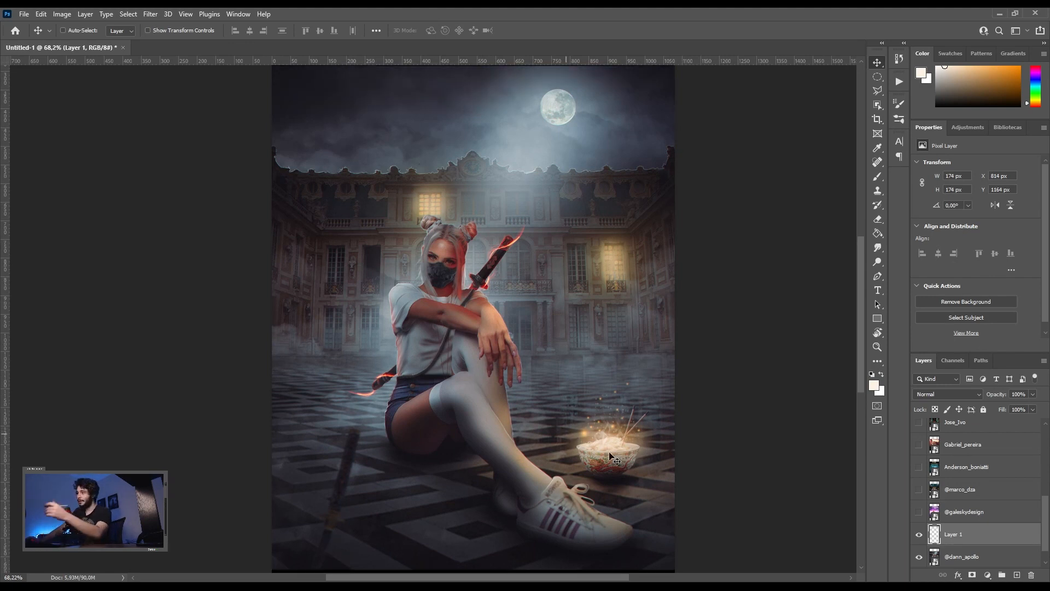
- Hide Layer 1 and the night-scene image, and show and select the purple lightning-sky composite's layer
left_click_drag(919, 556, 919, 511)
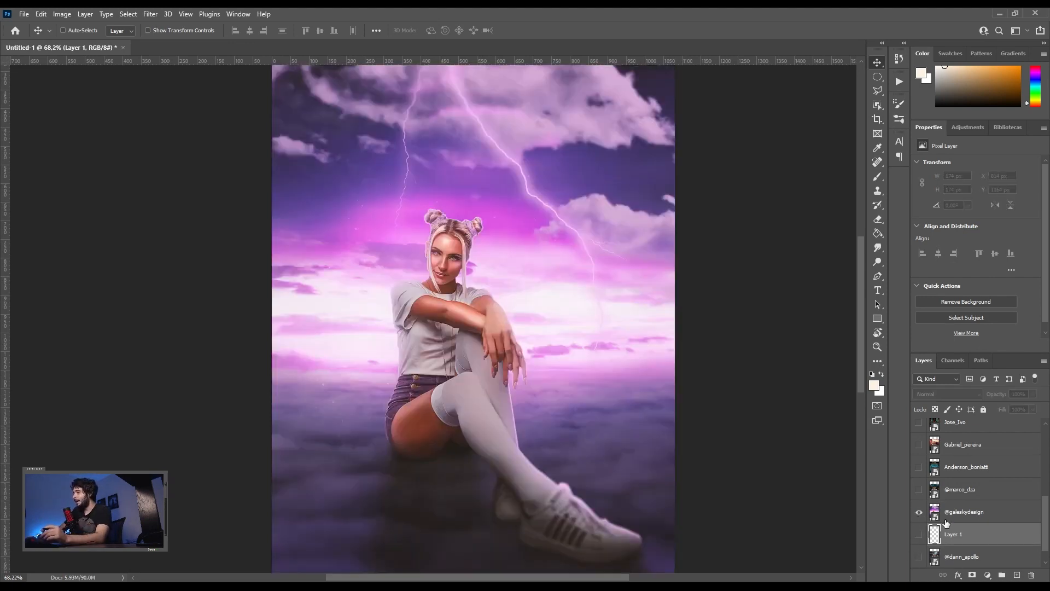
left_click(949, 517)
scroll(541, 424, "down", 1)
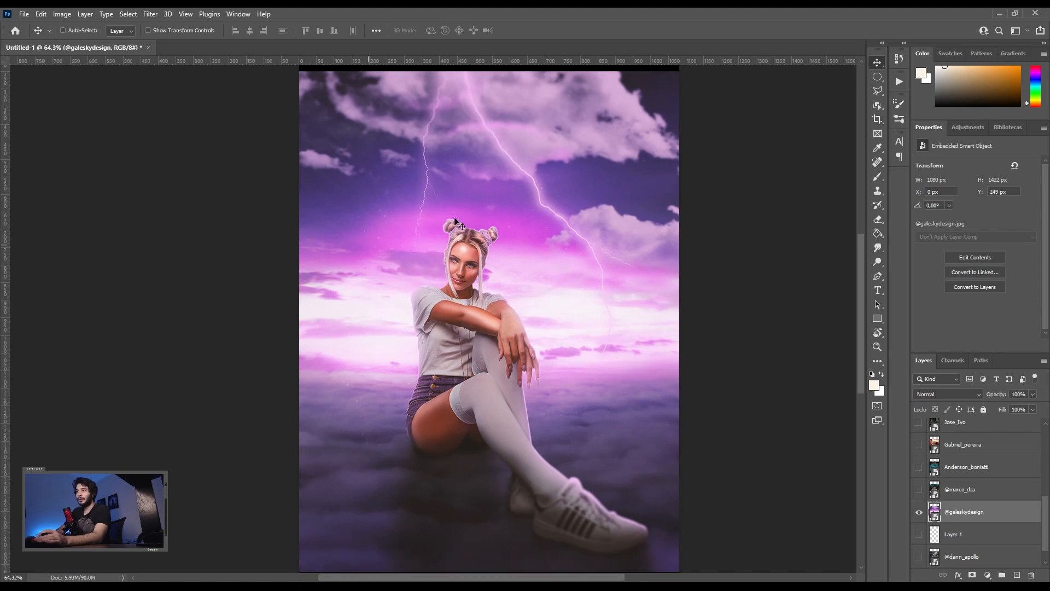
- Add a Hue/Saturation adjustment above the purple composite and set the Blues saturation to -18
left_click(987, 575)
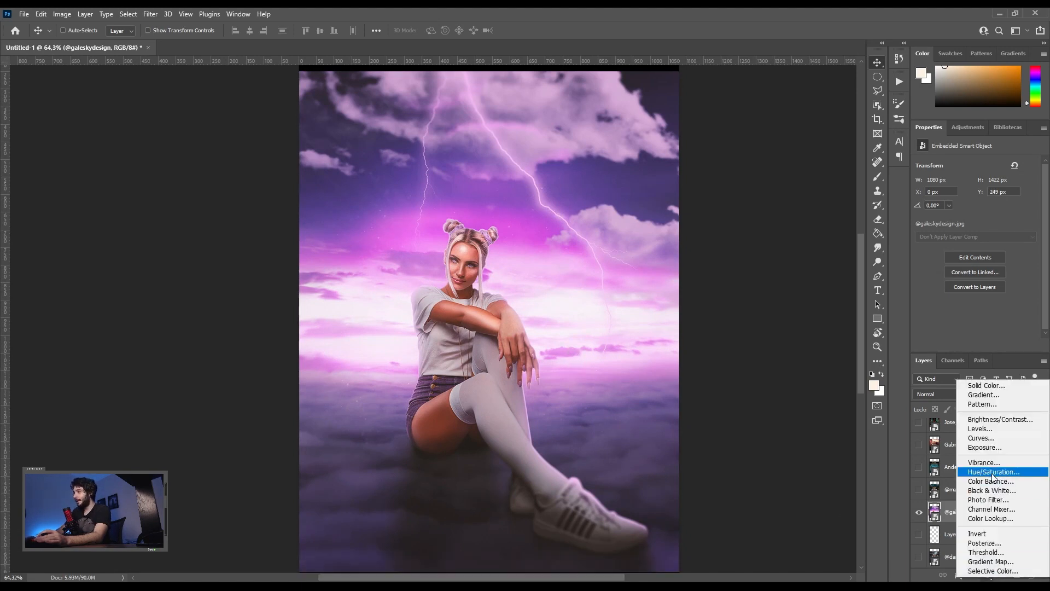
left_click(993, 473)
left_click(949, 179)
left_click(954, 232)
mouse_move(976, 224)
left_mouse_down()
mouse_move(935, 228)
mouse_move(966, 228)
left_mouse_up()
left_click(964, 181)
left_click(954, 232)
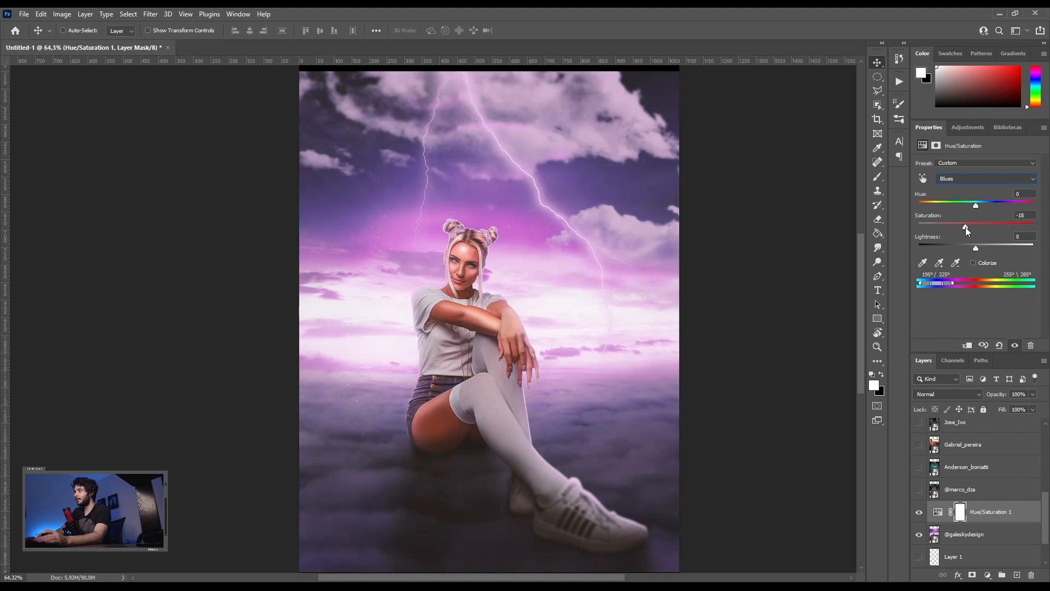
- Reduce the Magentas saturation, and set the saturation to -19 for Yellows and -7 for Reds
left_click(943, 181)
left_click(958, 234)
left_click(962, 179)
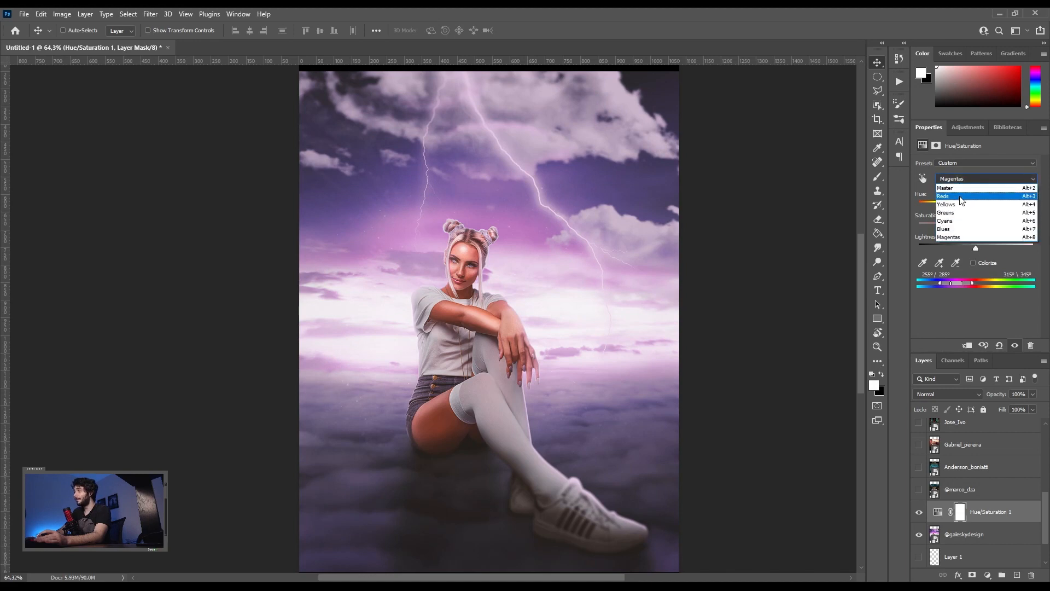
left_click(962, 197)
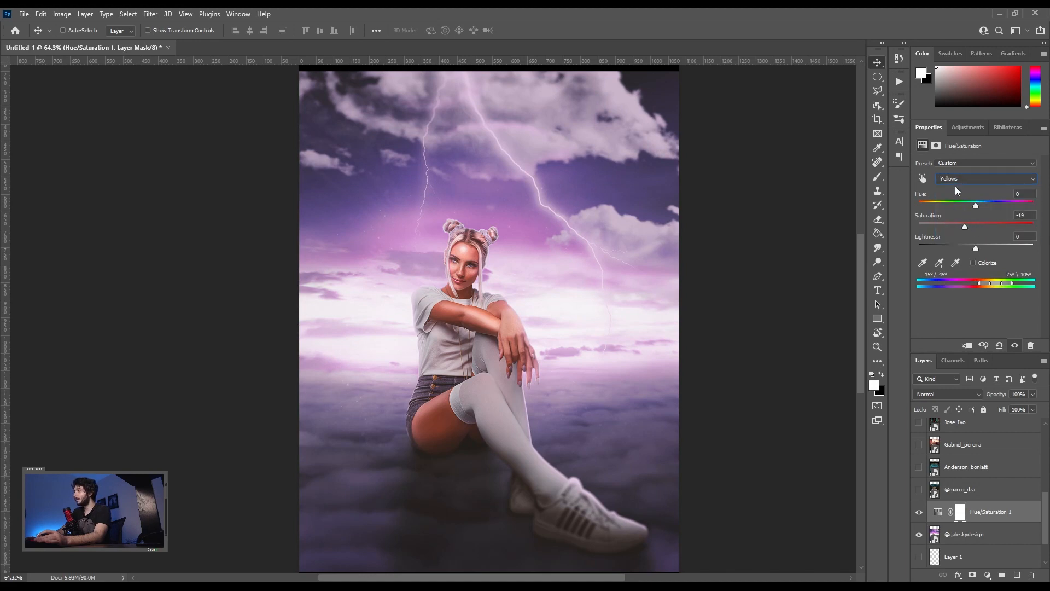
left_click(955, 185)
left_click(954, 193)
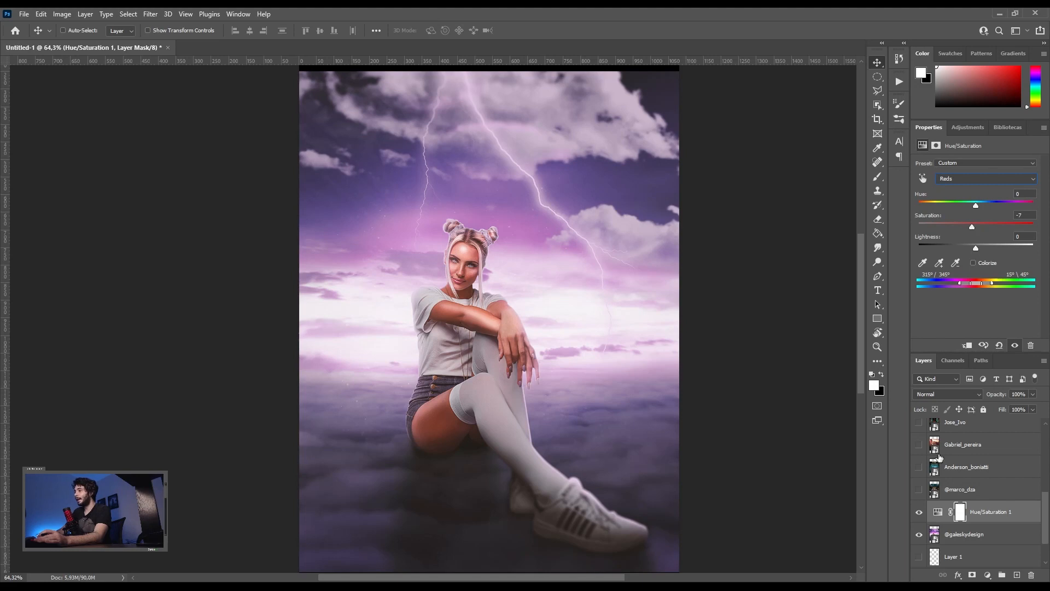
- Toggle the Hue/Saturation adjustment's visibility to compare the purple composite before and after, leaving it visible
left_click(919, 514)
left_click(918, 514)
left_click(918, 513)
left_click(919, 513)
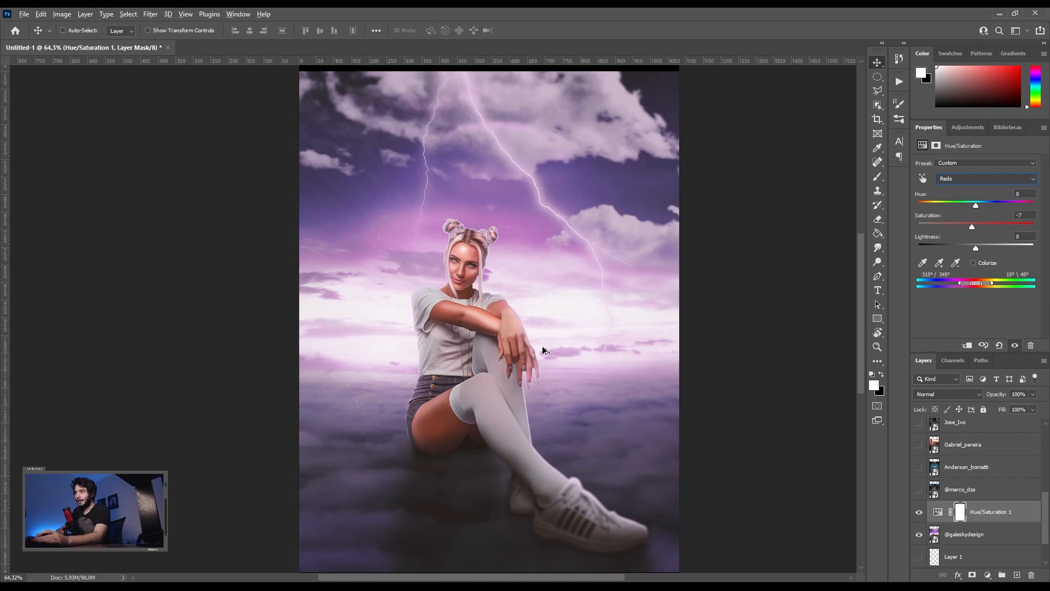
scroll(393, 344, "down", 2)
scroll(335, 357, "up", 1)
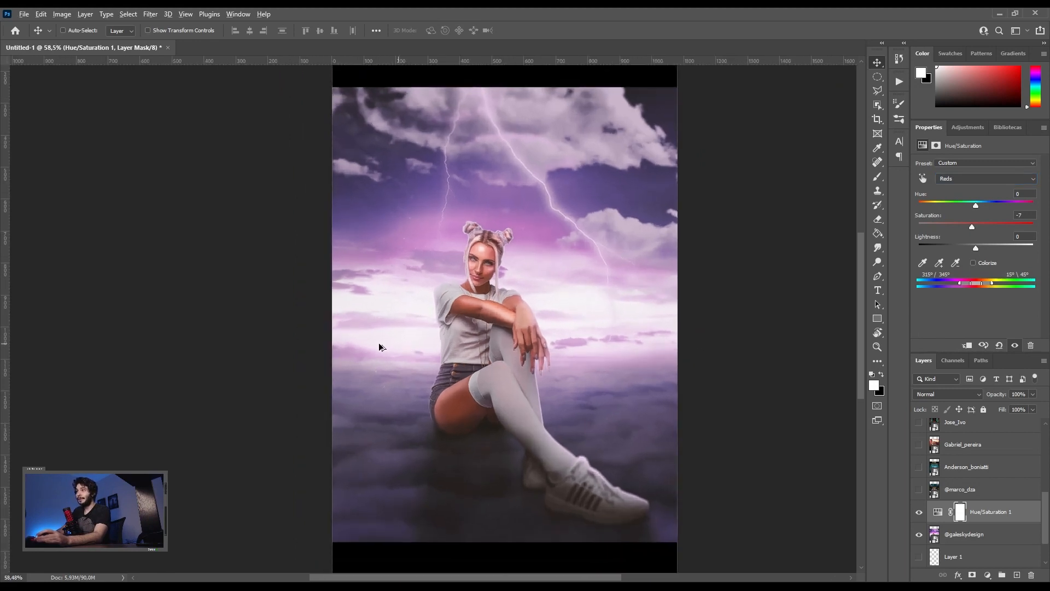
scroll(381, 347, "up", 1)
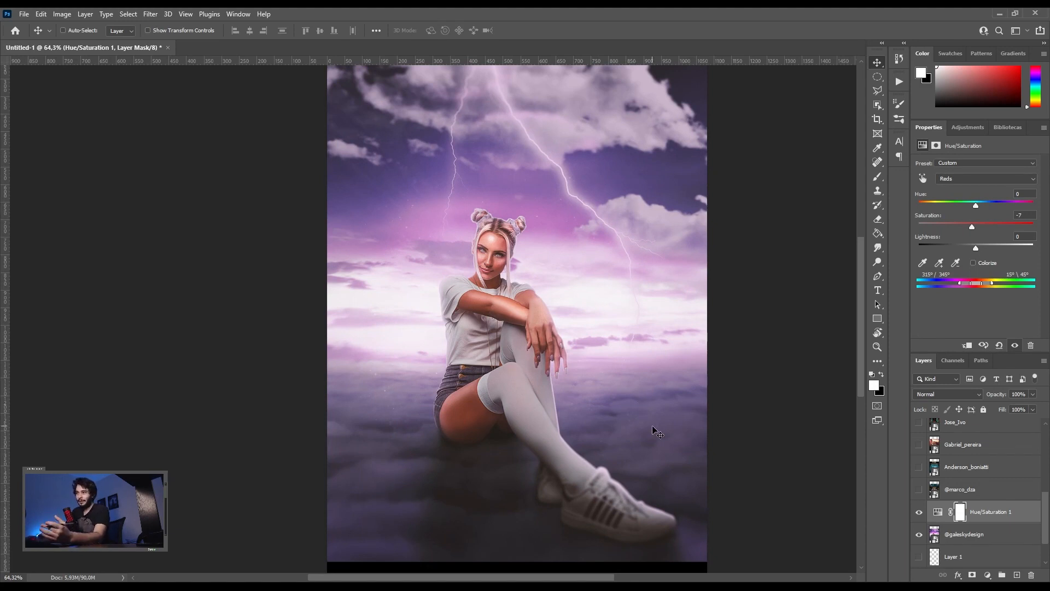
- Try a Curves adjustment with highlight output 166 and shadow output 30 to flatten the contrast, and delete it
left_click(988, 574)
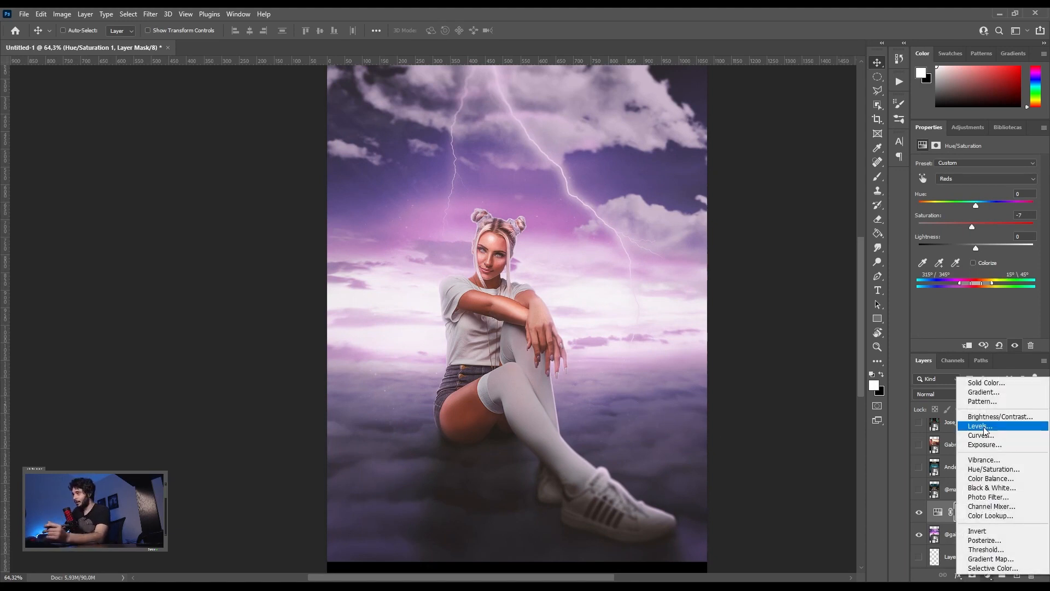
left_click(987, 433)
left_click_drag(1029, 192, 1031, 221)
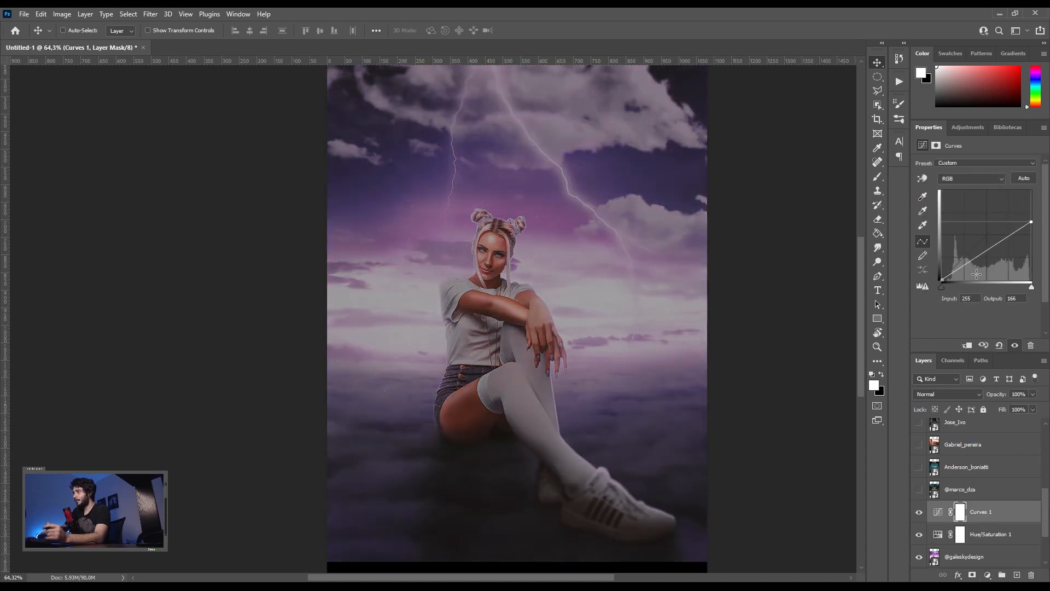
left_click_drag(940, 282, 941, 269)
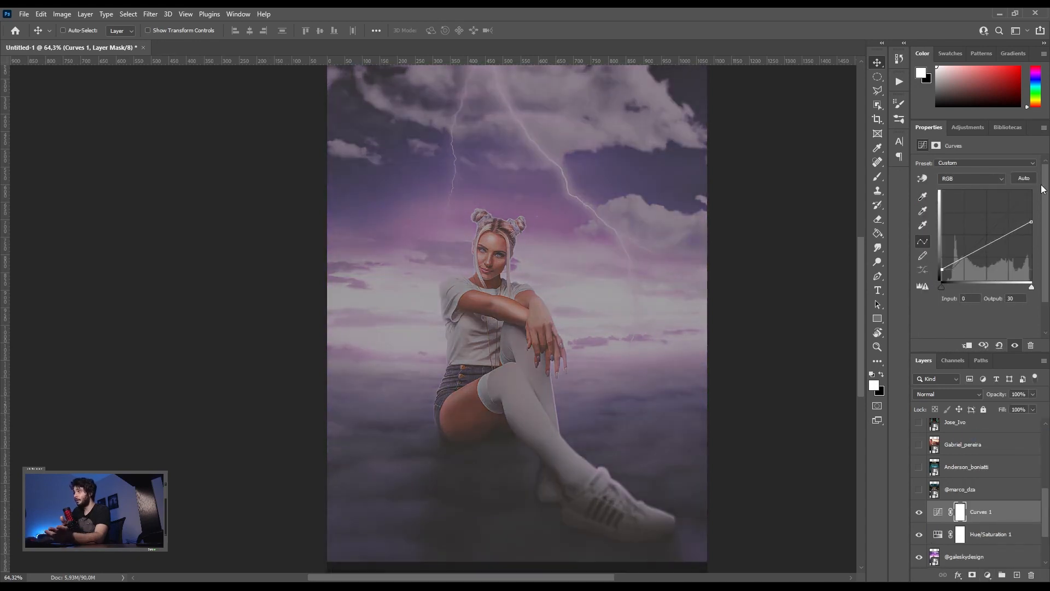
left_click(1007, 510)
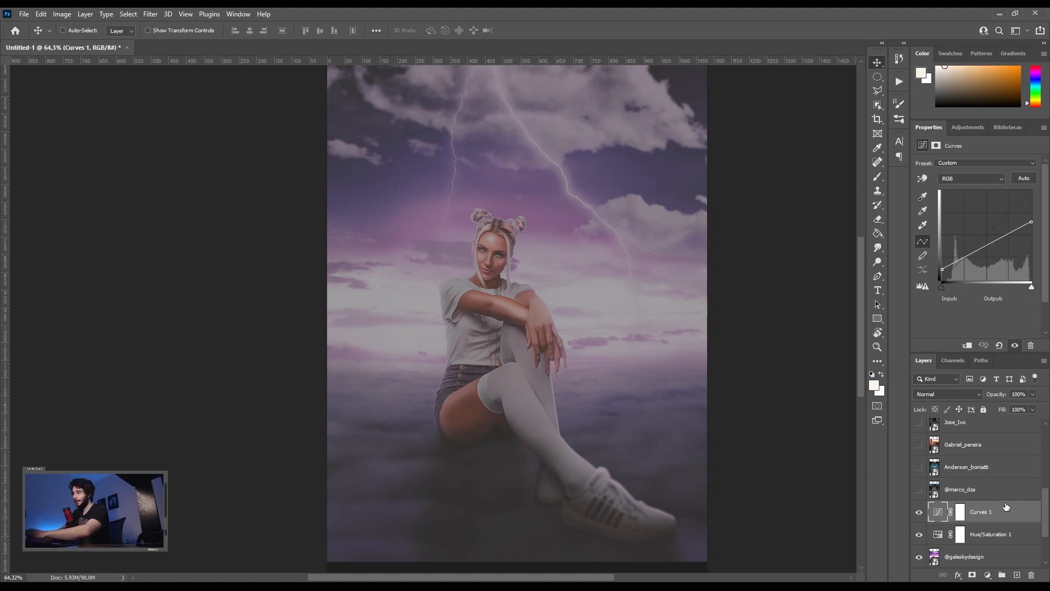
key("Delete")
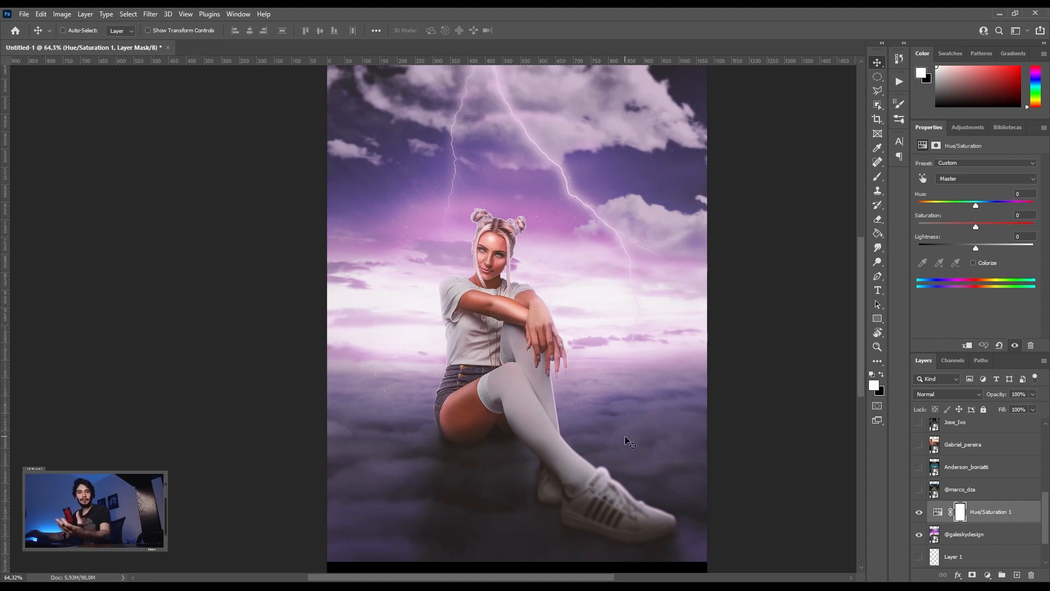
- Add a new layer above the Hue/Saturation adjustment, set its blend mode to Screen, and shift the foreground color to pale pink
left_click(1016, 575)
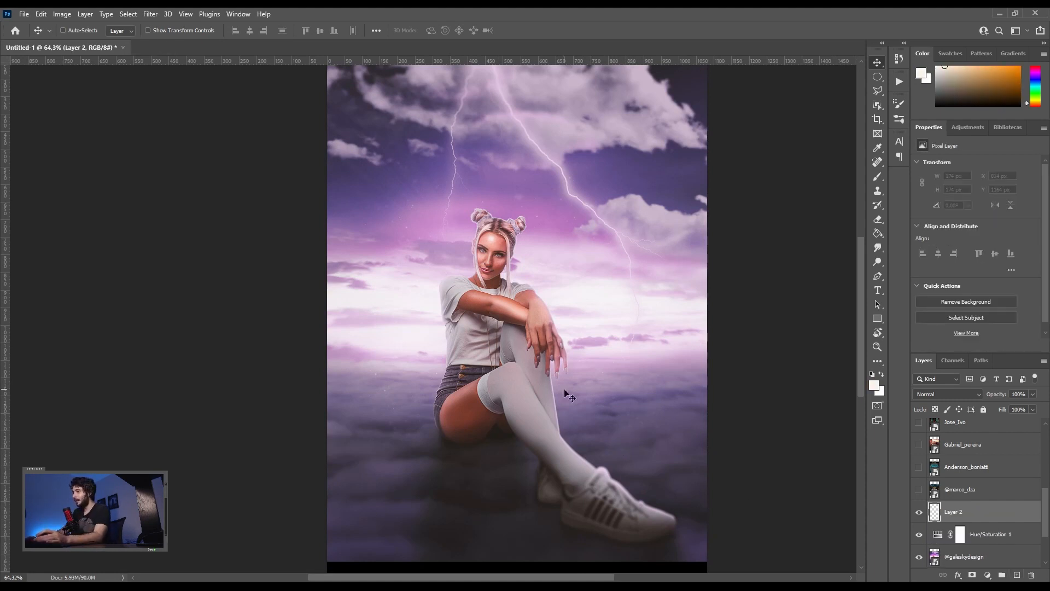
left_click_drag(1038, 88, 1038, 75)
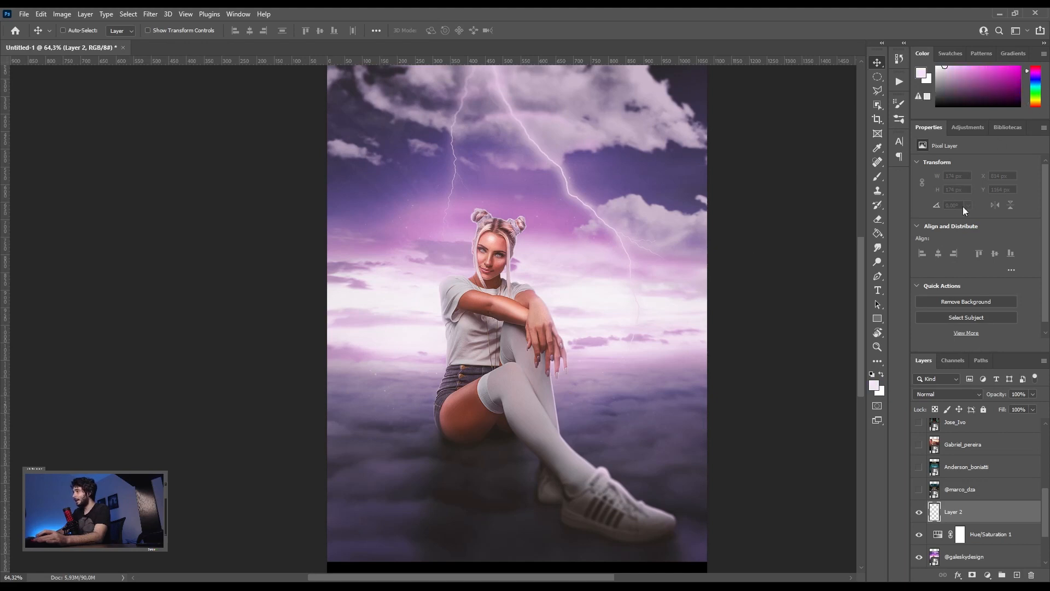
left_click(928, 394)
left_click(932, 409)
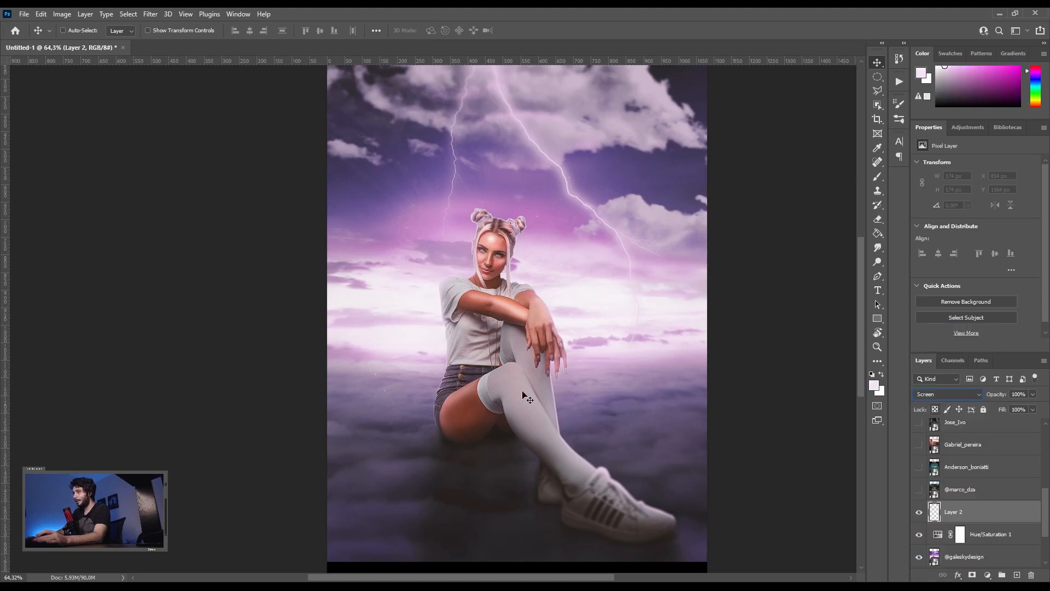
- Choose a textured cloud brush with 29% flow and sample a muted purple from the clouds beside the woman
key("b")
right_click(459, 377)
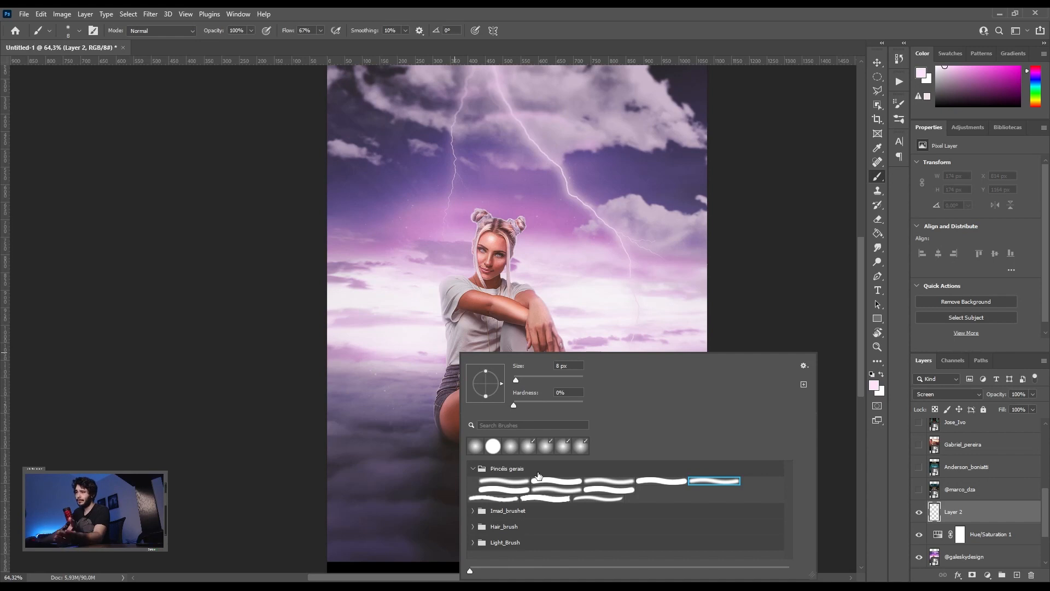
left_click(492, 500)
left_click(531, 499)
mouse_move(403, 389)
left_mouse_down()
mouse_move(433, 396)
mouse_move(411, 407)
mouse_move(432, 415)
left_mouse_up()
right_click(438, 419)
left_click(471, 501)
left_click(383, 405, "alt")
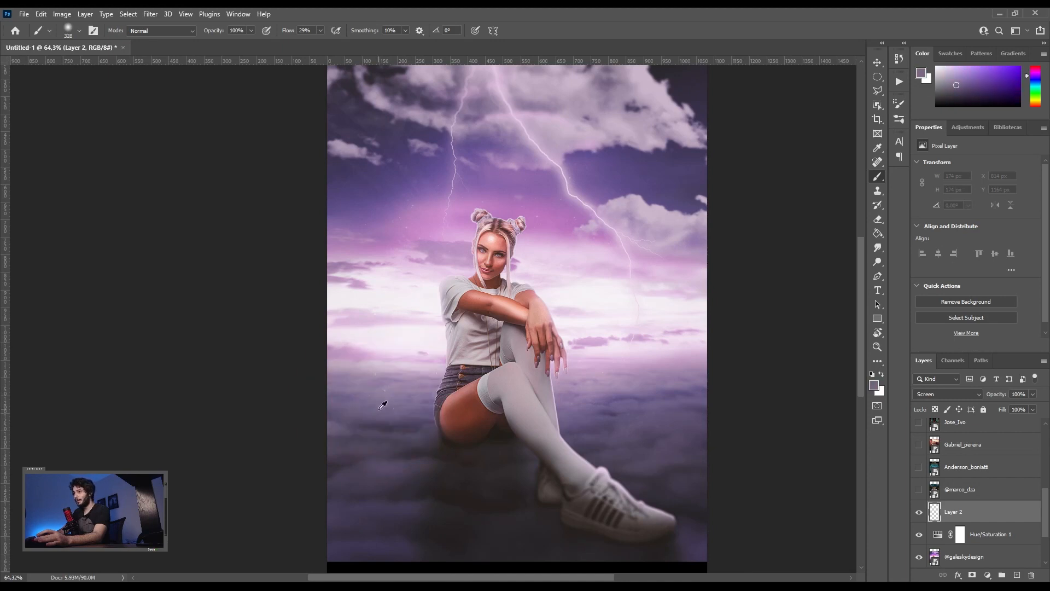
- Paint muted purple clouds on Layer 2 around the woman's thigh, across both sides of the ground and over her sneaker
left_click(332, 381)
left_click(387, 403)
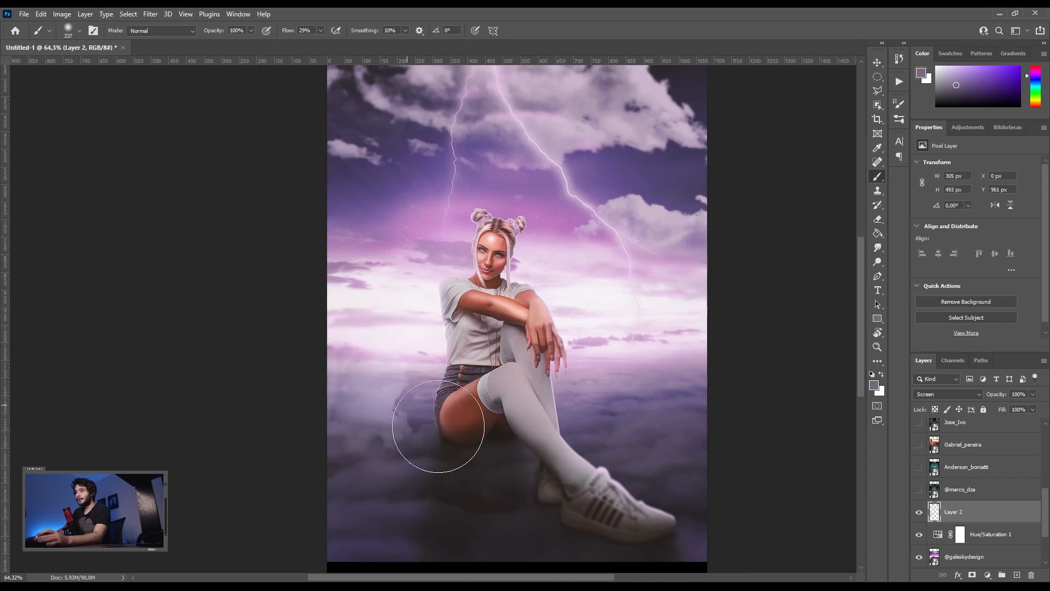
left_click(453, 428)
left_click(392, 453)
left_click(390, 492)
left_click(586, 426)
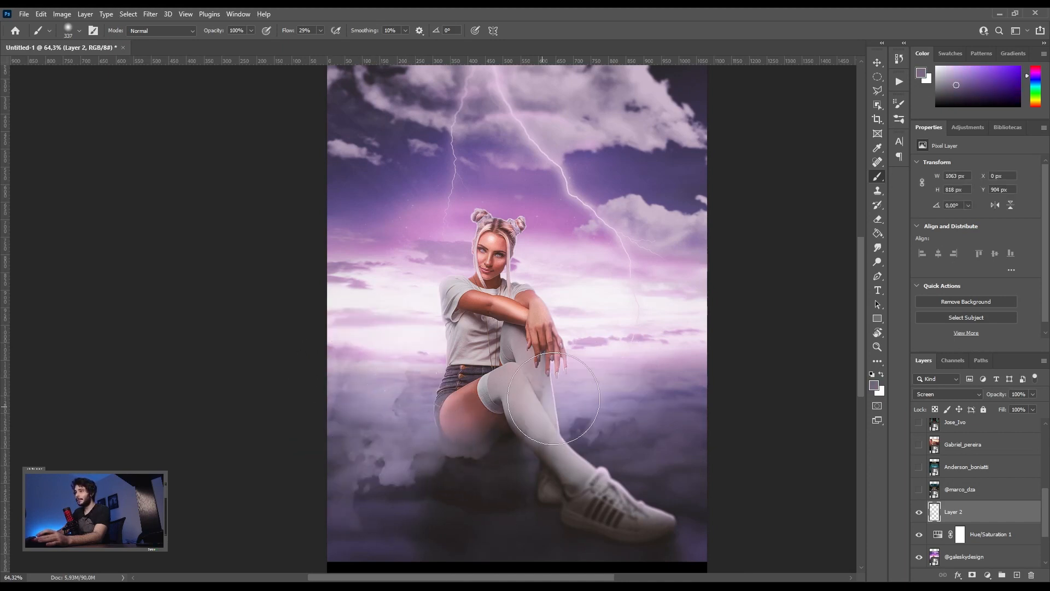
left_click(613, 441)
left_click(613, 501)
mouse_move(620, 496)
left_mouse_down()
mouse_move(652, 485)
mouse_move(724, 483)
mouse_move(643, 490)
left_mouse_up()
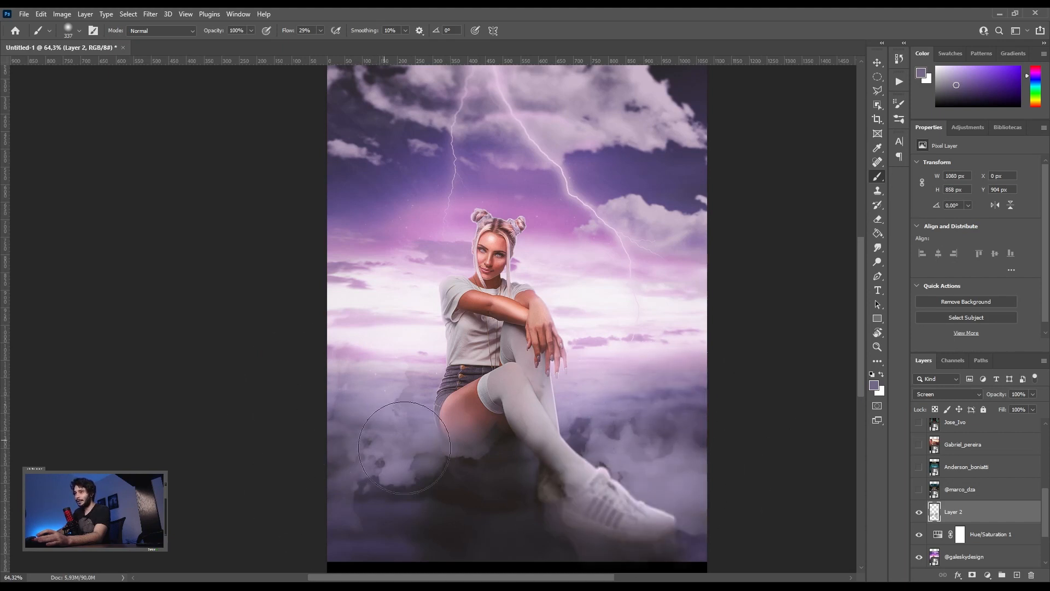
- Build up more cloud on Layer 2 below the thigh and behind the lower legs, varying the brush size between 452 and 235 px
left_click(437, 471)
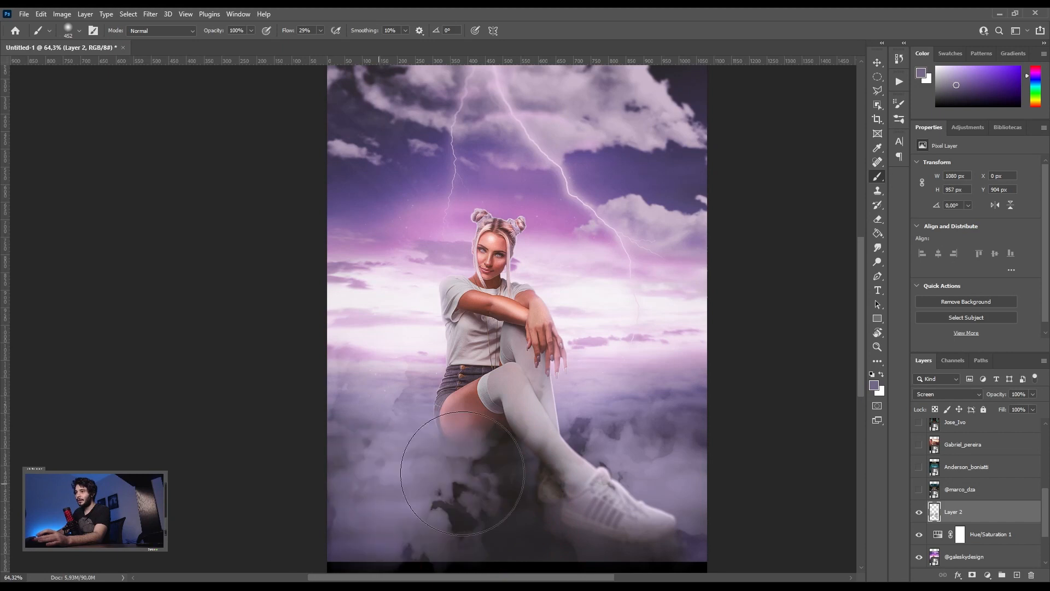
left_click_drag(397, 408, 441, 405)
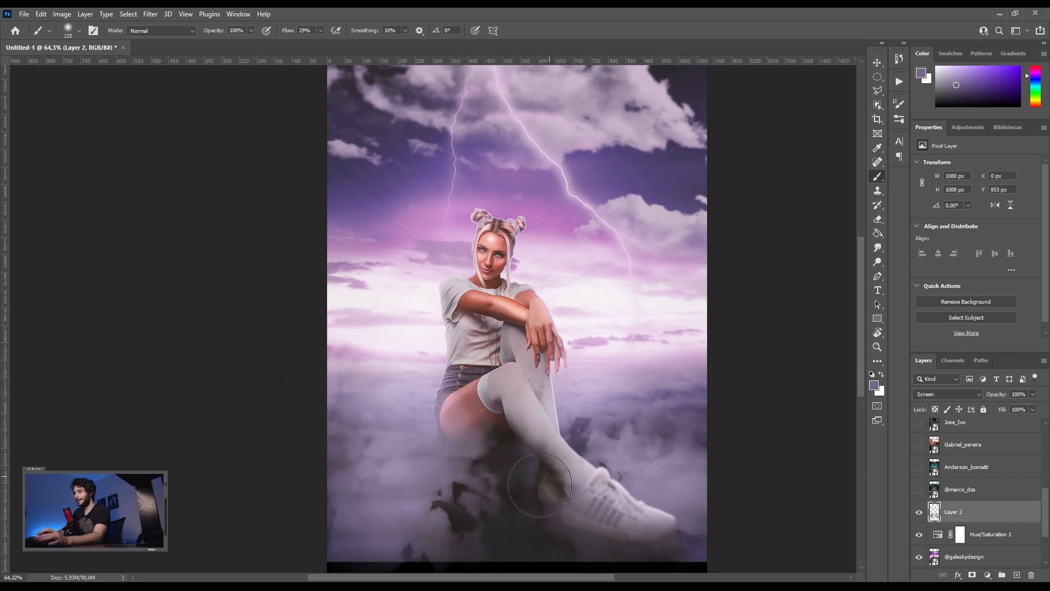
mouse_move(598, 465)
left_mouse_down()
mouse_move(563, 432)
mouse_move(520, 457)
left_mouse_up()
mouse_move(434, 431)
left_mouse_down()
mouse_move(394, 417)
mouse_move(317, 421)
mouse_move(312, 469)
mouse_move(471, 527)
mouse_move(550, 494)
mouse_move(445, 504)
mouse_move(577, 489)
left_mouse_up()
- Add a layer mask to Layer 2 and paint black on it to break up the clouds beneath the woman's legs
key("x")
left_click(970, 577)
key("x")
mouse_move(452, 481)
left_mouse_down()
mouse_move(333, 511)
mouse_move(485, 511)
mouse_move(421, 514)
mouse_move(381, 456)
mouse_move(336, 454)
left_mouse_up()
mouse_move(789, 452)
left_mouse_down()
mouse_move(654, 447)
mouse_move(699, 449)
mouse_move(673, 445)
mouse_move(721, 472)
mouse_move(647, 424)
mouse_move(682, 437)
left_mouse_up()
key("v")
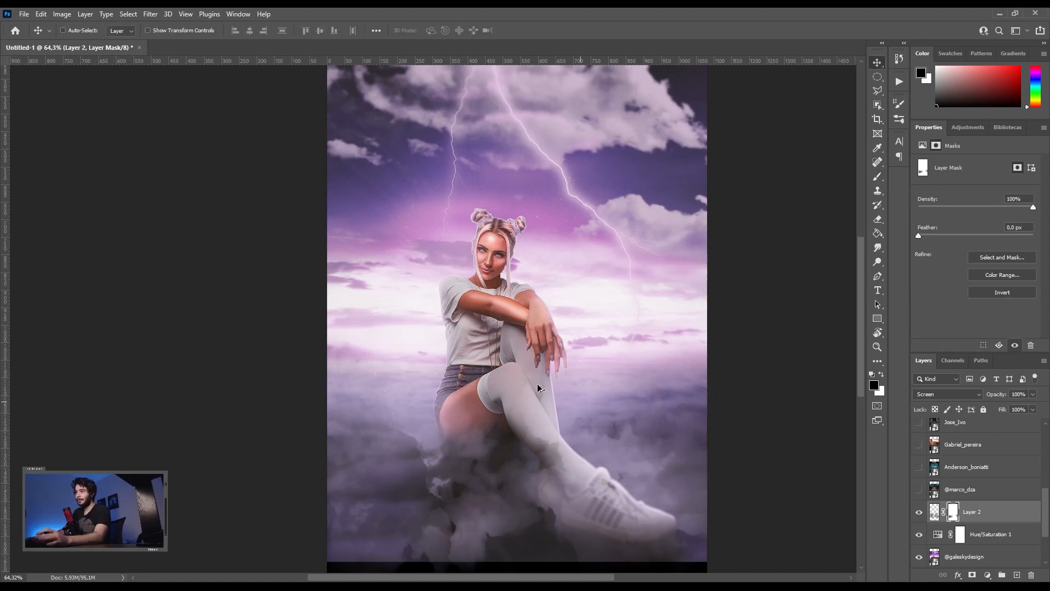
- Toggle Layer 2 and the Hue/Saturation adjustment off and on to compare the composite before and after, leaving both visible
scroll(516, 368, "down", 2)
scroll(516, 369, "up", 1)
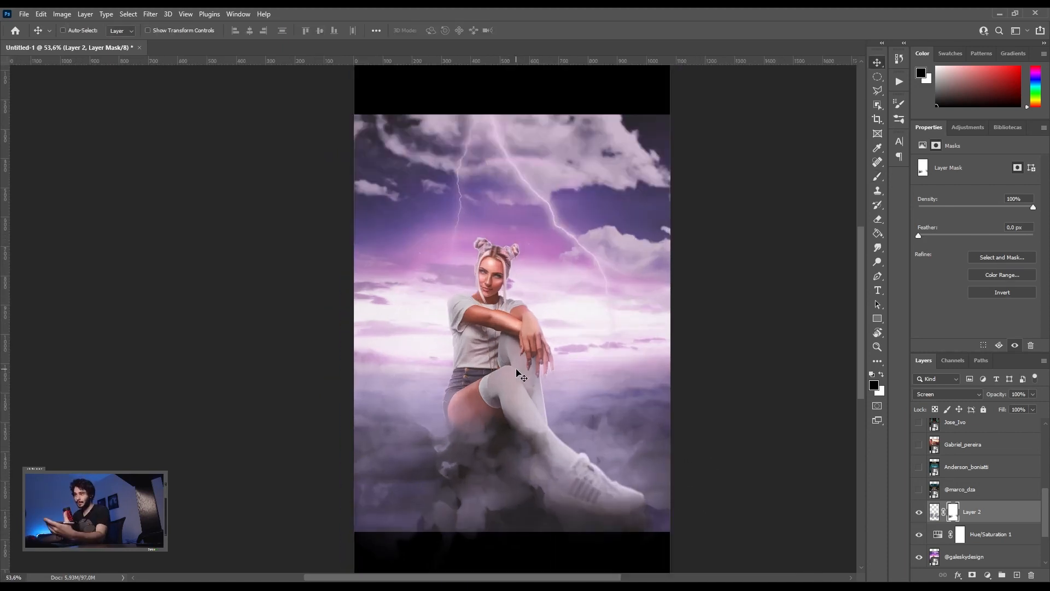
left_click(918, 512)
left_click(918, 535)
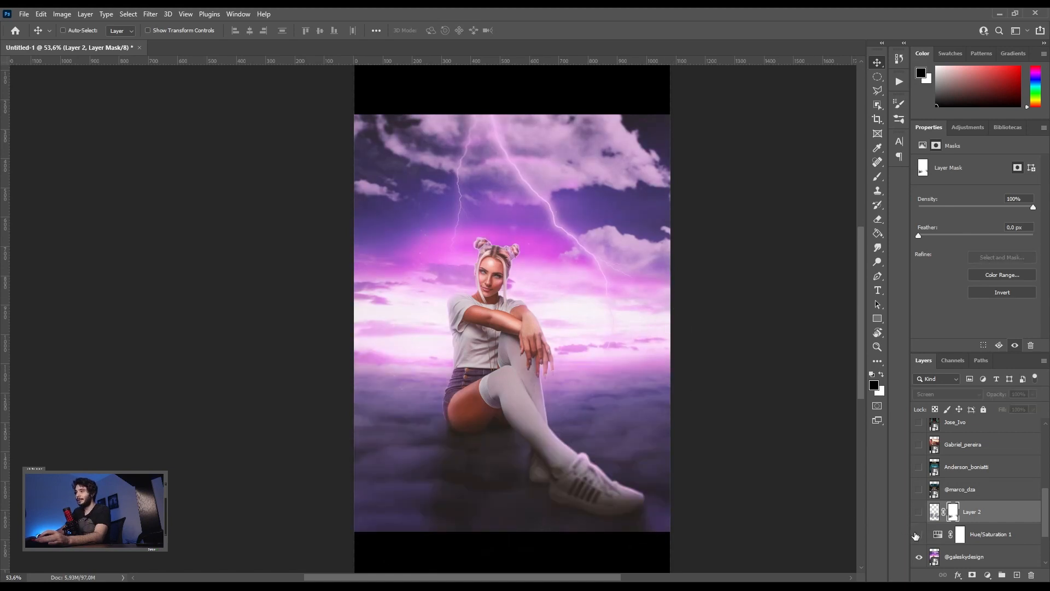
left_click(917, 534)
left_click(920, 512)
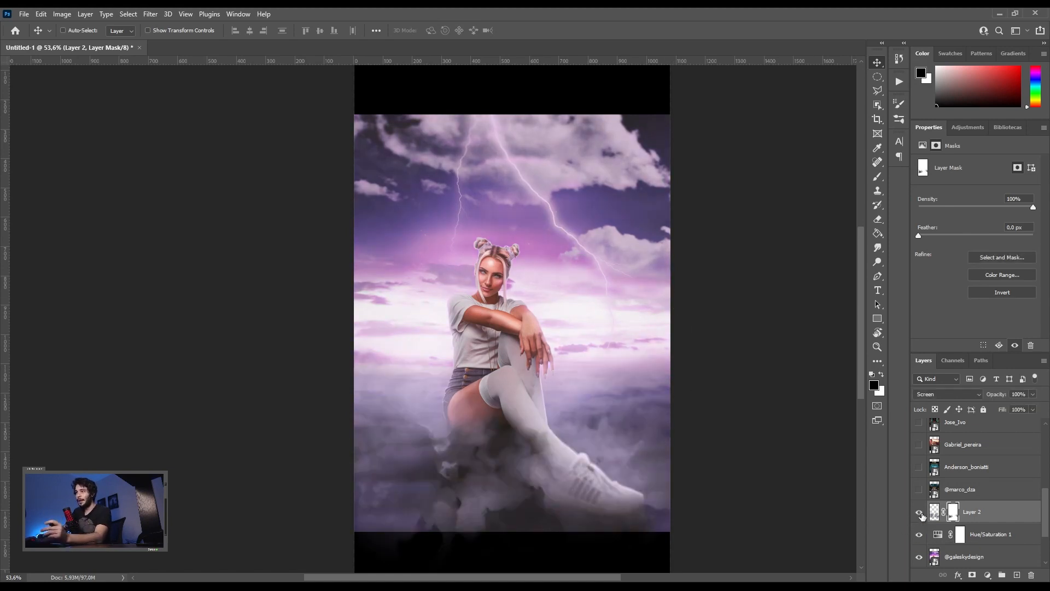
- Hide and reshow Layer 2 and Hue/Saturation 1 once more to check the purple lightning composite's edits
left_click(919, 530)
left_click(922, 520)
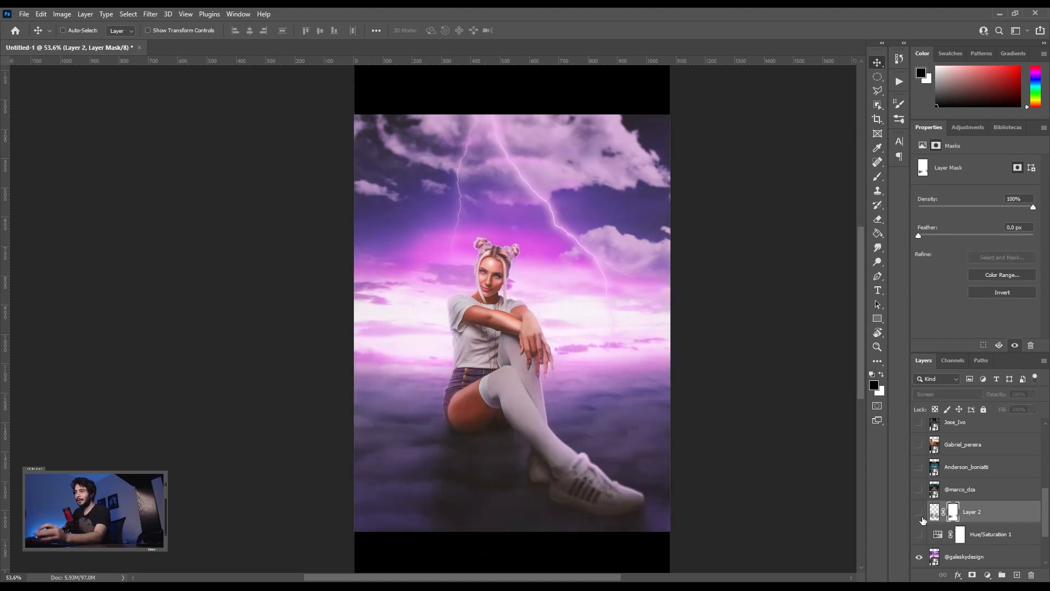
left_click(918, 532)
left_click(919, 520)
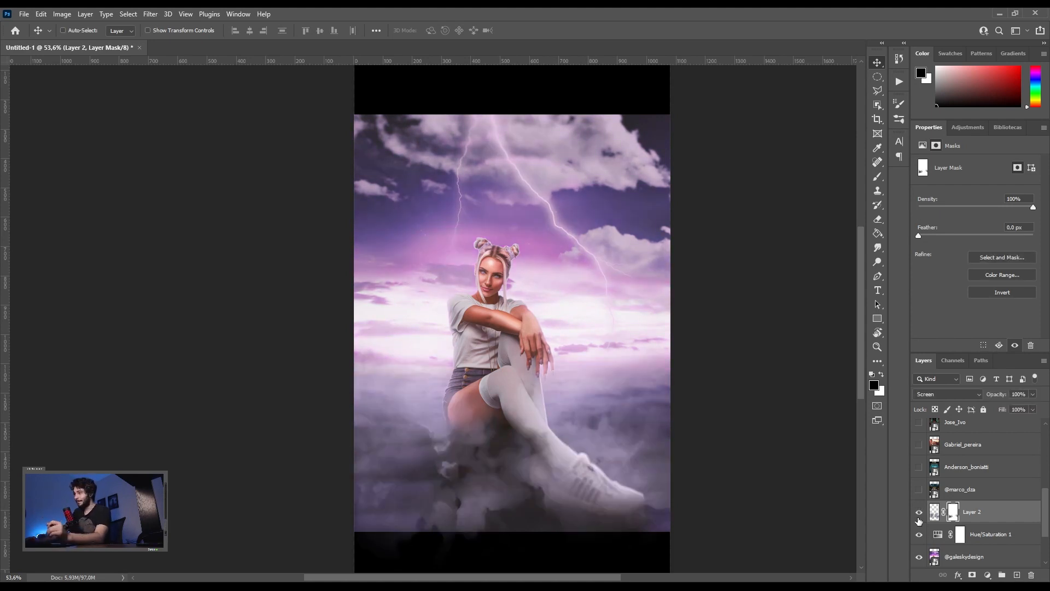
scroll(418, 321, "up", 1)
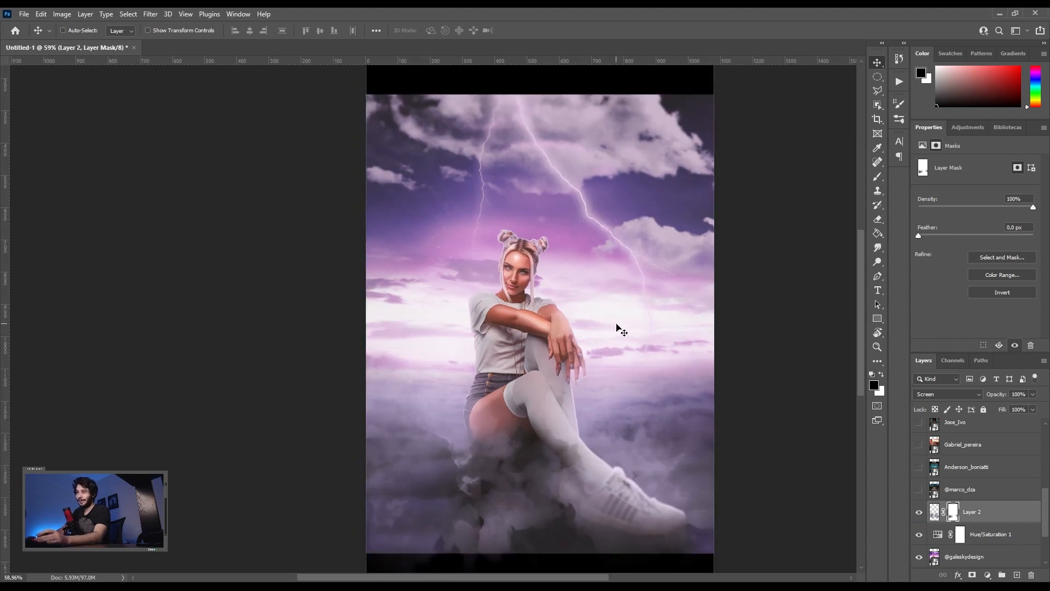
- Hide the purple lightning scene with its edit layers, then show and select the palace courtyard composite with the floating banknotes
left_click_drag(919, 560, 919, 514)
left_click(918, 491)
left_click(961, 492)
scroll(635, 378, "up", 1)
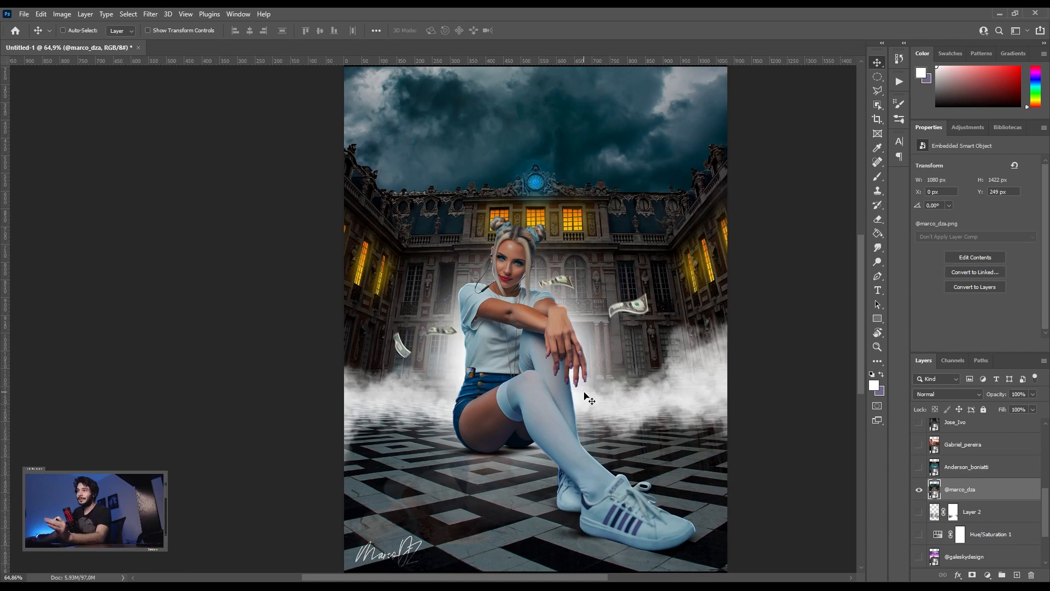
scroll(964, 467, "down", 1)
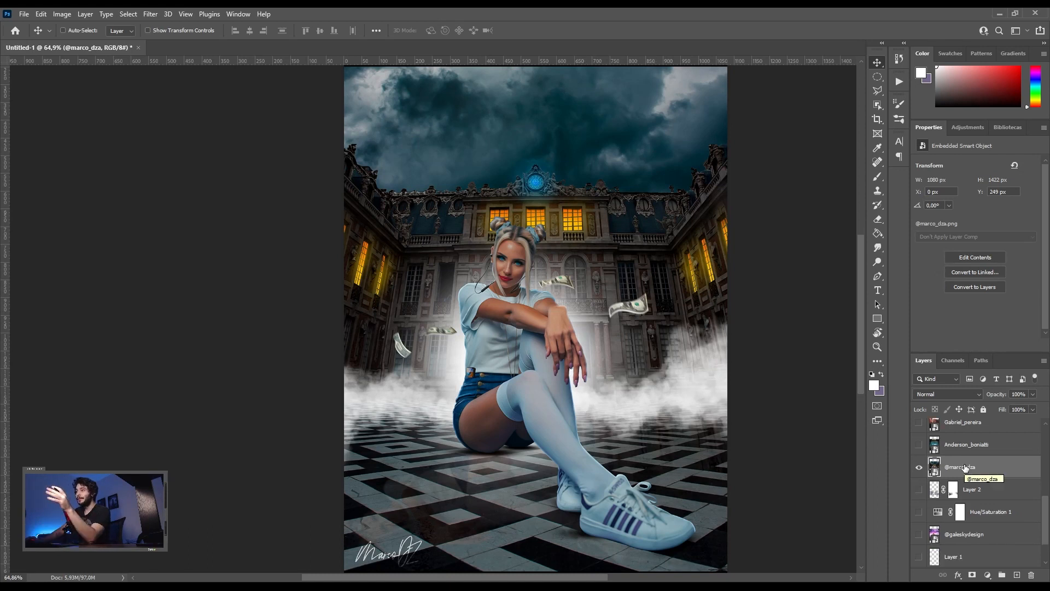
scroll(964, 466, "down", 2)
left_click(974, 543)
scroll(974, 542, "up", 2)
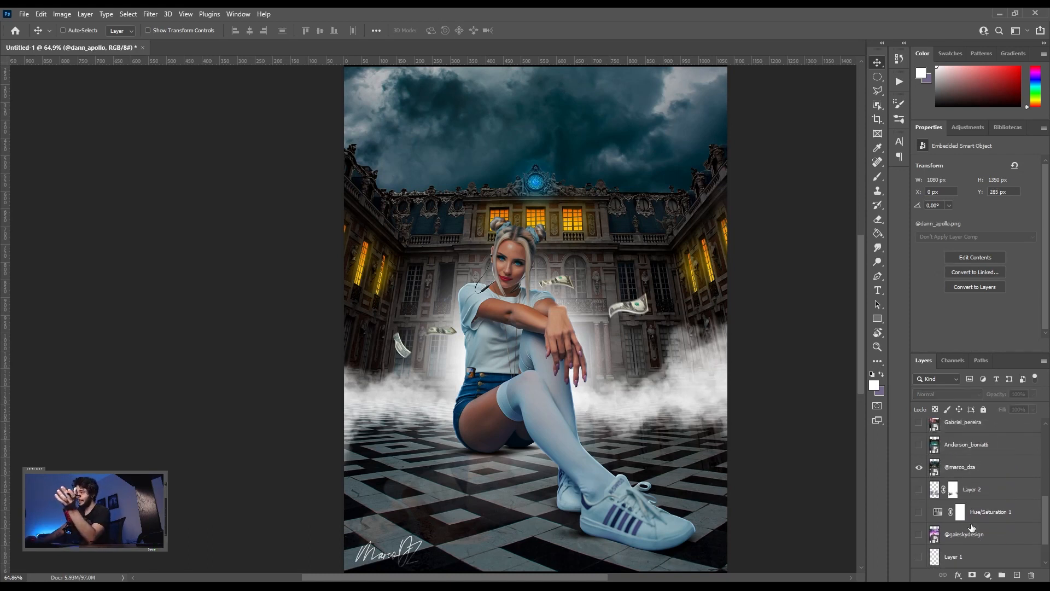
left_click(970, 468)
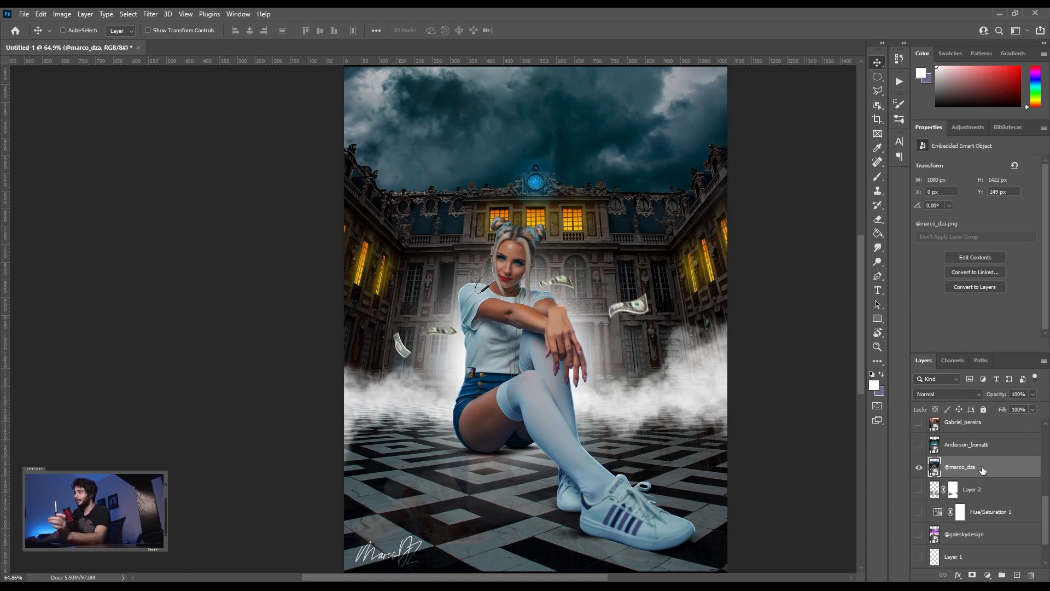
- Add a new layer above the courtyard composite and choose a muted blue as the foreground colour
left_click(987, 575)
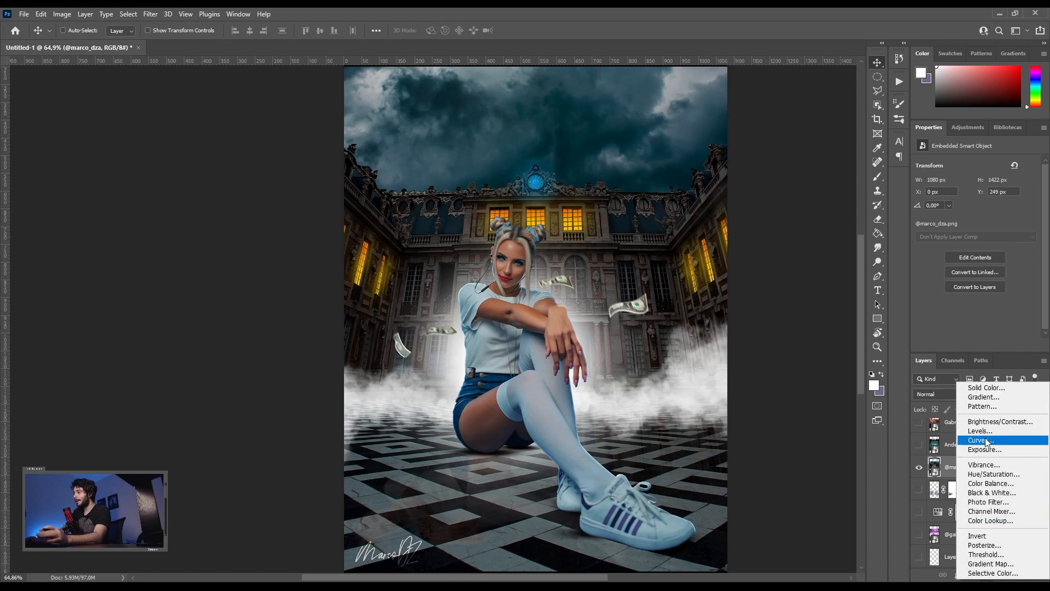
left_click(939, 476)
left_click(1016, 574)
left_click(942, 89)
left_click(1034, 82)
left_click(965, 84)
- Try a small brush stroke on the large banknote, and set up a soft 25 px brush at 47% opacity
scroll(634, 327, "up", 5)
key("b")
key("bracketleft")
key("bracketleft")
key("bracketleft")
key("bracketleft")
key("bracketleft")
key("bracketleft")
key("bracketleft")
key("bracketleft")
left_click_drag(569, 307, 607, 281)
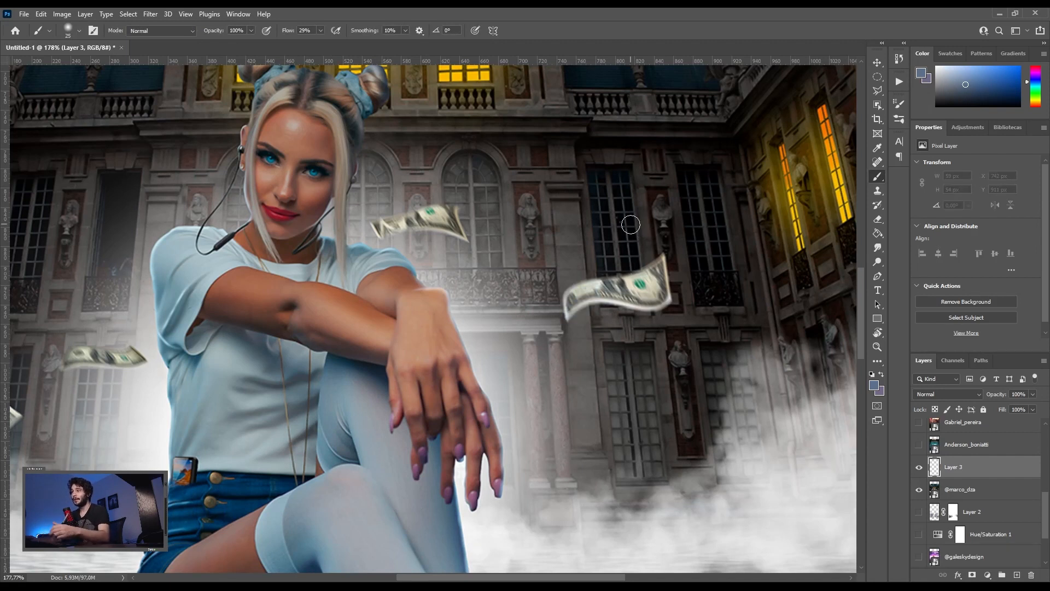
right_click(468, 307)
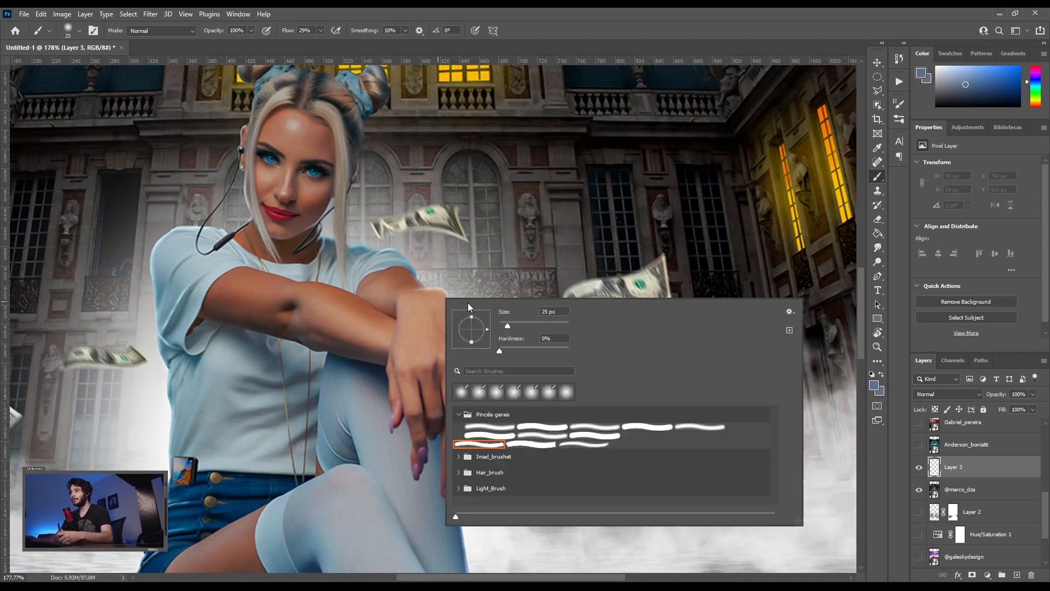
double_click(538, 437)
left_click_drag(212, 32, 183, 27)
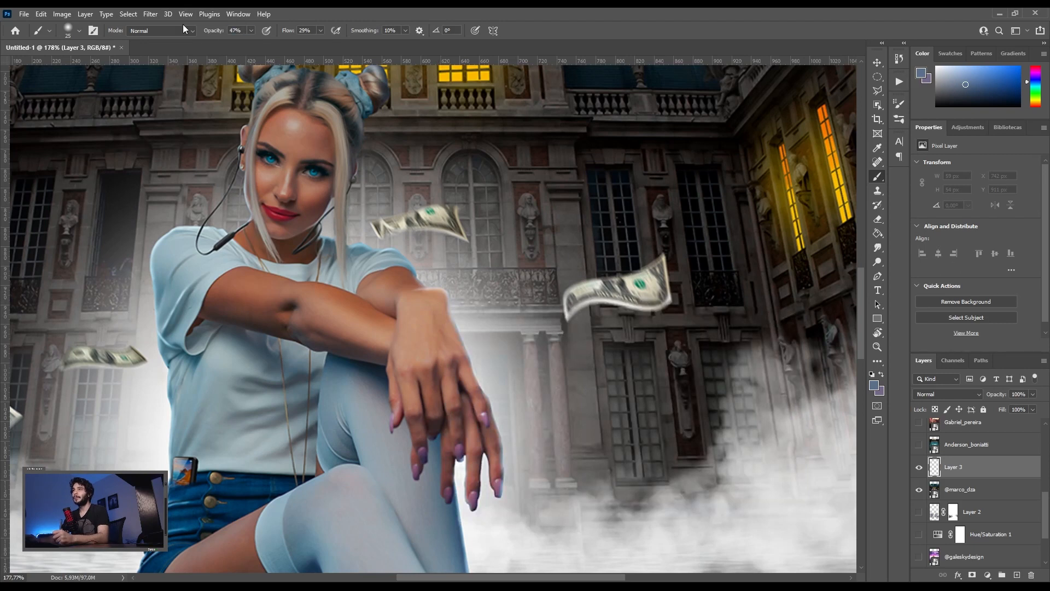
- Paint over the floating banknotes on Layer 3 with dark tones sampled from the surroundings, dulling them into the scene
key("bracketright")
mouse_move(566, 312)
left_mouse_down()
mouse_move(620, 292)
mouse_move(594, 291)
mouse_move(638, 291)
mouse_move(614, 294)
mouse_move(659, 271)
mouse_move(623, 287)
mouse_move(667, 282)
mouse_move(661, 295)
left_mouse_up()
left_click(652, 266, "alt")
left_click(654, 289, "alt")
key("bracketleft")
mouse_move(385, 222)
left_mouse_down()
mouse_move(408, 217)
mouse_move(428, 227)
mouse_move(382, 229)
mouse_move(448, 231)
mouse_move(436, 217)
mouse_move(399, 224)
left_mouse_up()
left_click_drag(192, 288, 546, 239)
mouse_move(335, 330)
left_mouse_down()
mouse_move(351, 369)
mouse_move(335, 319)
mouse_move(350, 357)
mouse_move(338, 349)
mouse_move(333, 322)
mouse_move(360, 375)
mouse_move(341, 350)
mouse_move(350, 330)
left_mouse_up()
mouse_move(447, 295)
left_mouse_down()
mouse_move(474, 308)
mouse_move(435, 308)
mouse_move(499, 311)
mouse_move(415, 307)
mouse_move(489, 315)
left_mouse_up()
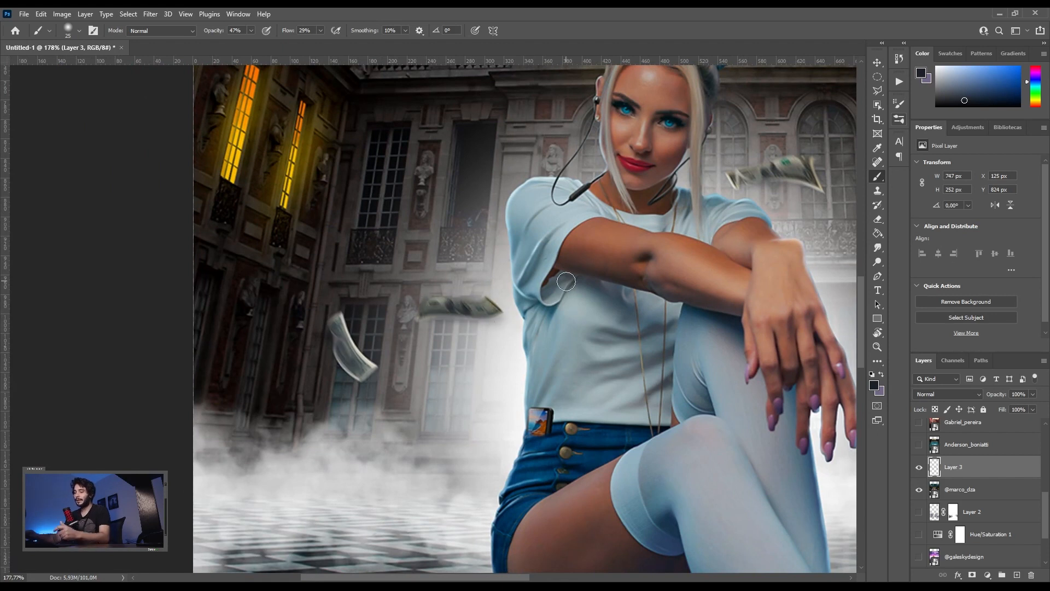
- Toggle Layer 3 off and on to compare the banknotes before and after the painting, leaving it visible
key("v")
scroll(491, 238, "down", 5)
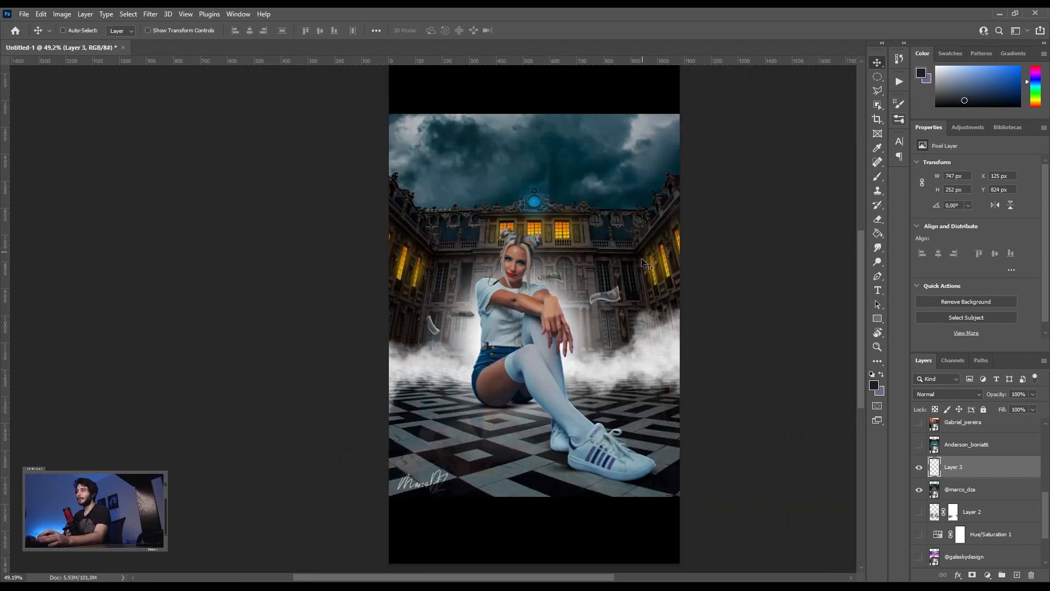
scroll(610, 228, "up", 2)
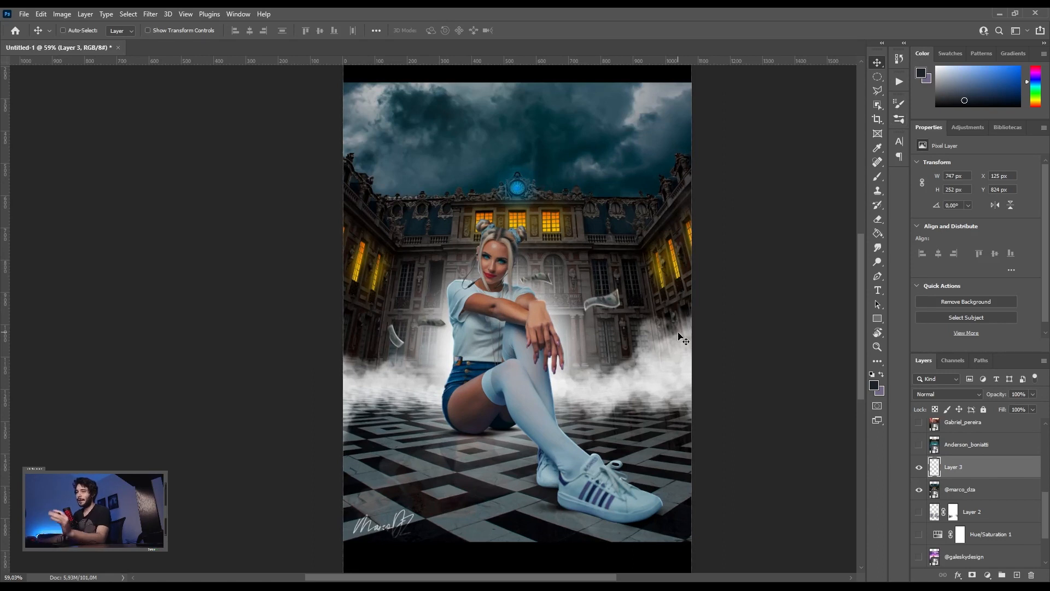
left_click(920, 469)
left_click(920, 469)
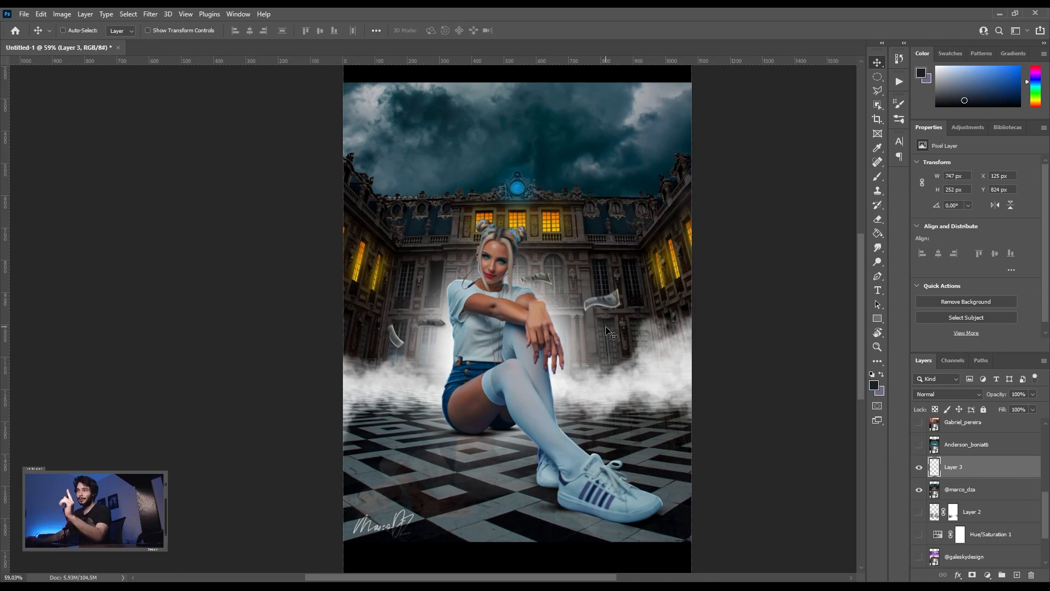
- Examine the courtyard composite and briefly isolate the noodle-bowl night scene for comparison, restoring the courtyard view
scroll(493, 291, "up", 2)
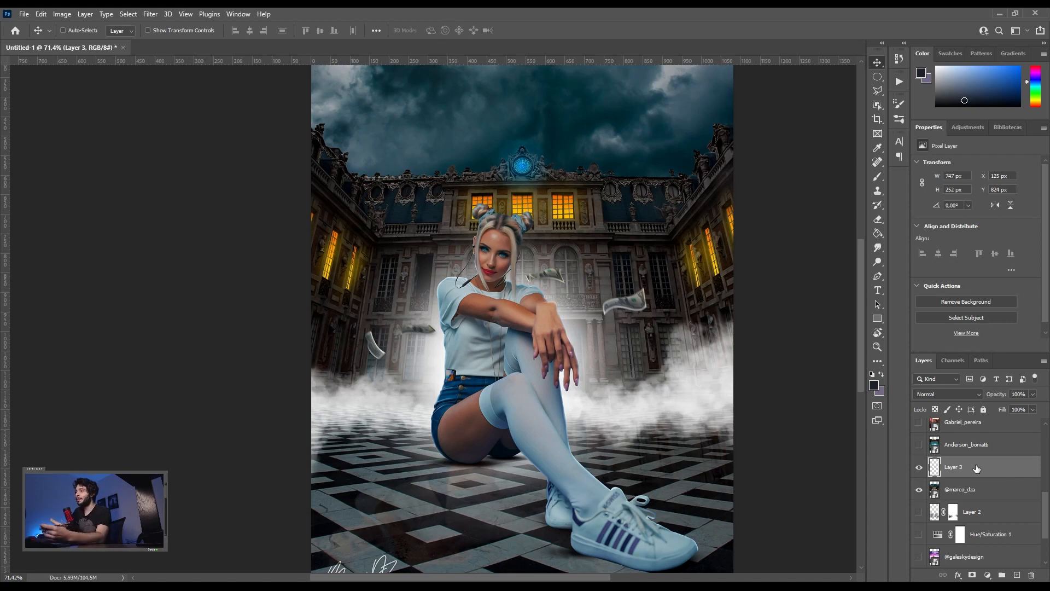
scroll(702, 388, "down", 1)
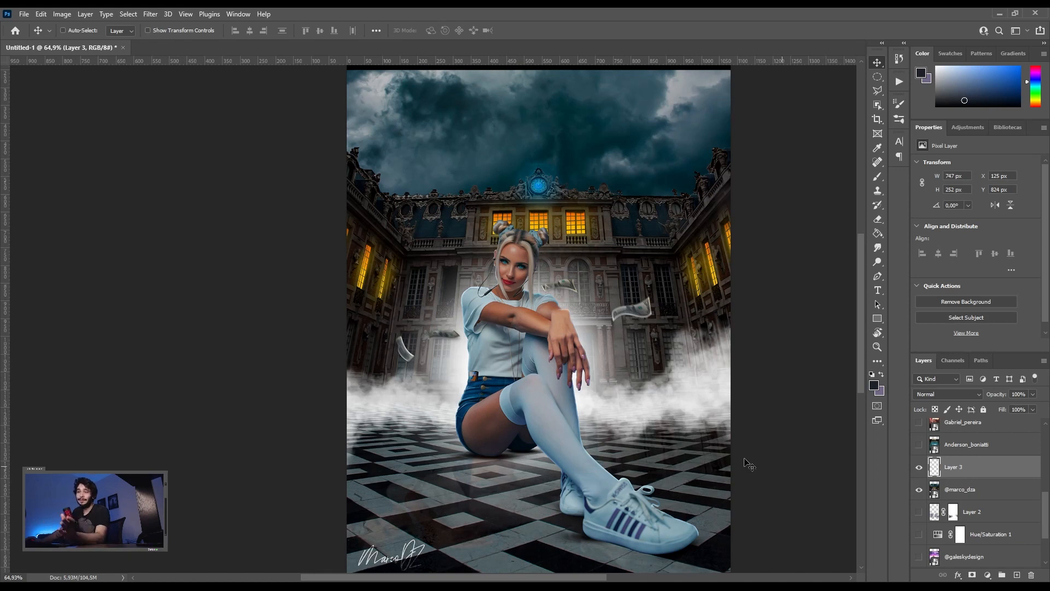
scroll(599, 428, "down", 2)
scroll(591, 427, "up", 1)
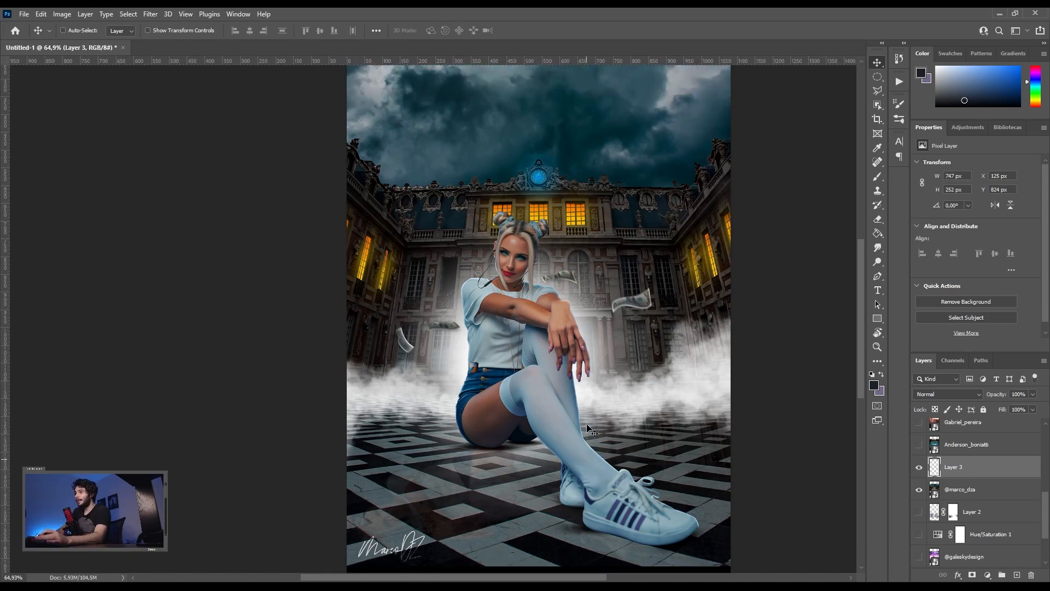
scroll(591, 426, "up", 1)
scroll(972, 516, "down", 1)
scroll(972, 516, "down", 2)
left_click(920, 536, "alt")
left_click(919, 537, "alt")
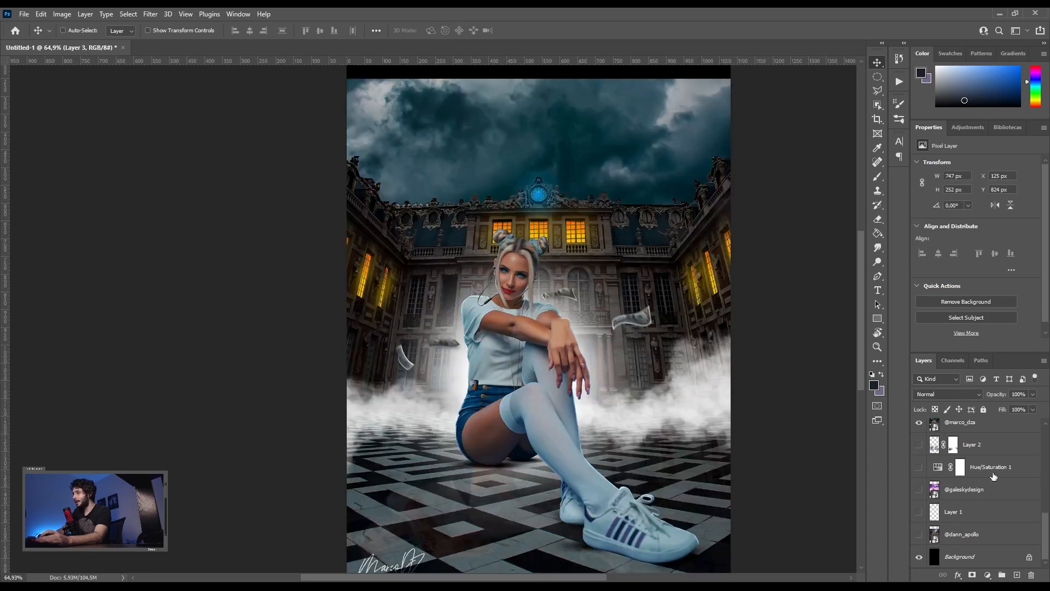
- Select the courtyard composite's layer, inspect the sneakers up close, and add a new layer directly above it
scroll(966, 516, "up", 4)
left_click(965, 514)
scroll(624, 476, "up", 6)
scroll(628, 449, "down", 2)
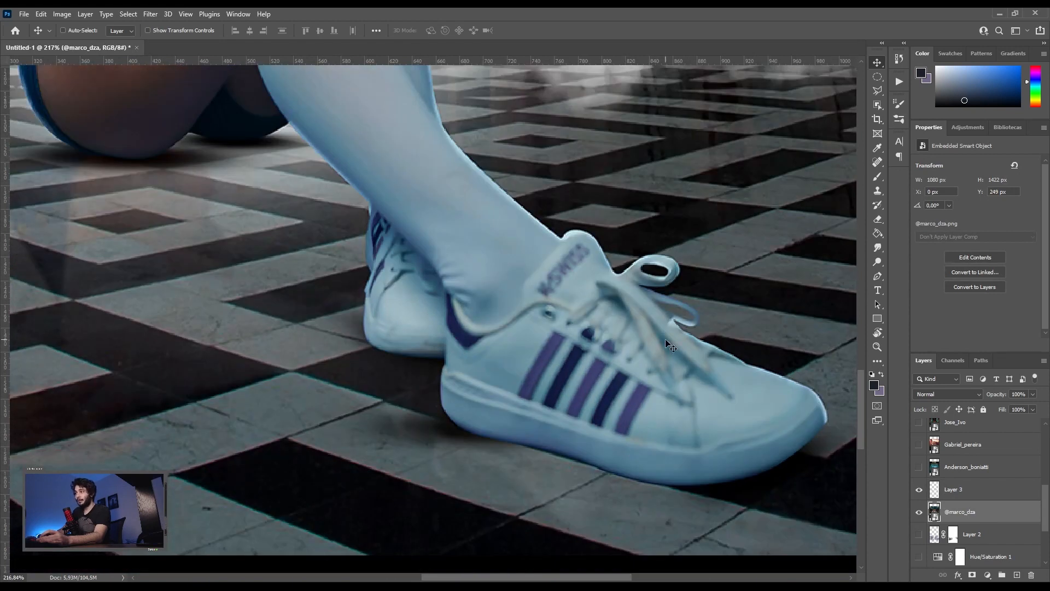
scroll(683, 366, "down", 3)
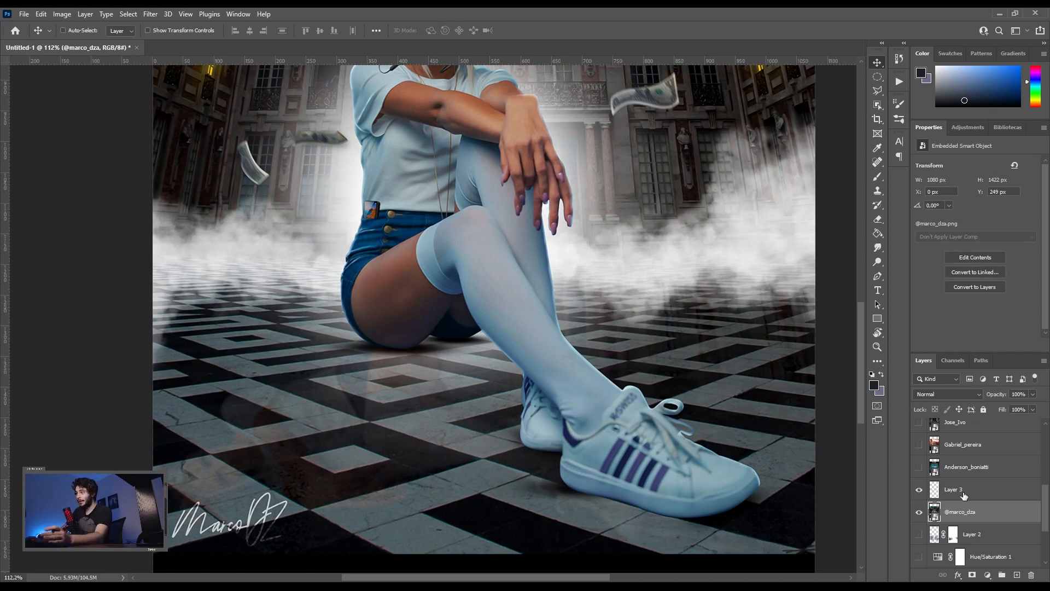
left_click(1017, 575)
scroll(652, 474, "down", 3)
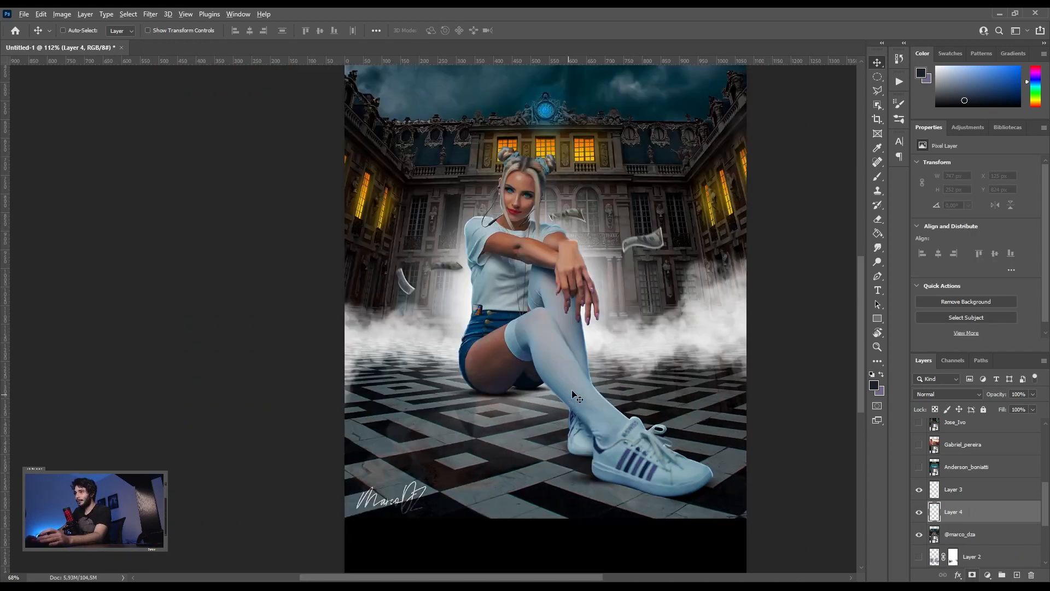
- Outline a band across the floor and mark the foreground on Layer 4 with a light blue 20 px brush at 100% opacity and flow
key("b")
key("bracketleft")
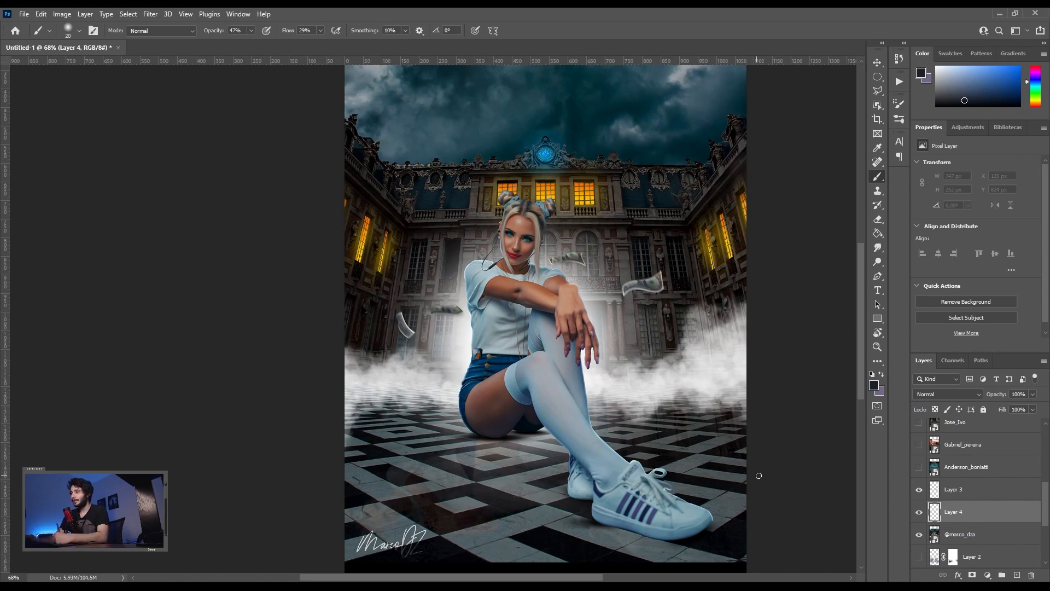
left_click_drag(649, 474, 556, 471)
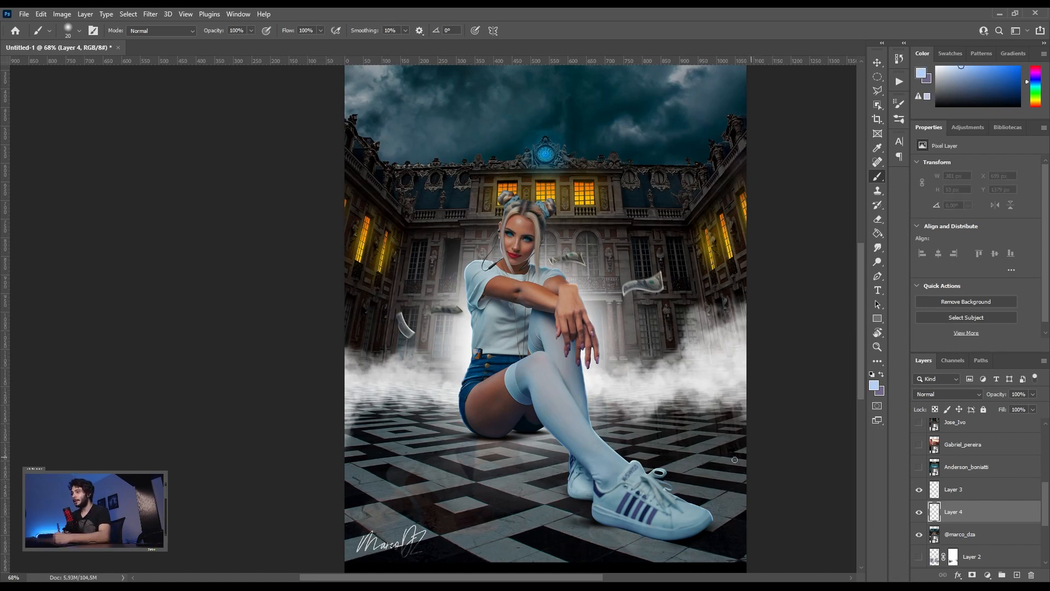
mouse_move(748, 467)
left_mouse_down()
mouse_move(380, 483)
mouse_move(347, 432)
mouse_move(345, 462)
left_mouse_up()
mouse_move(341, 403)
left_mouse_down()
mouse_move(412, 410)
mouse_move(741, 392)
mouse_move(734, 403)
mouse_move(742, 388)
mouse_move(731, 471)
left_mouse_up()
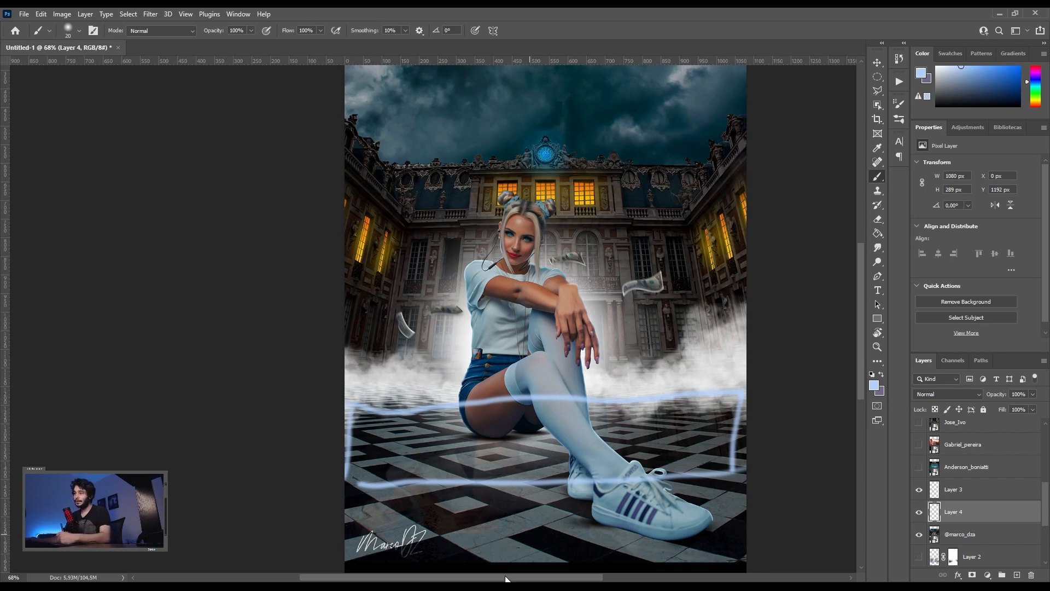
scroll(507, 560, "up", 5, "alt")
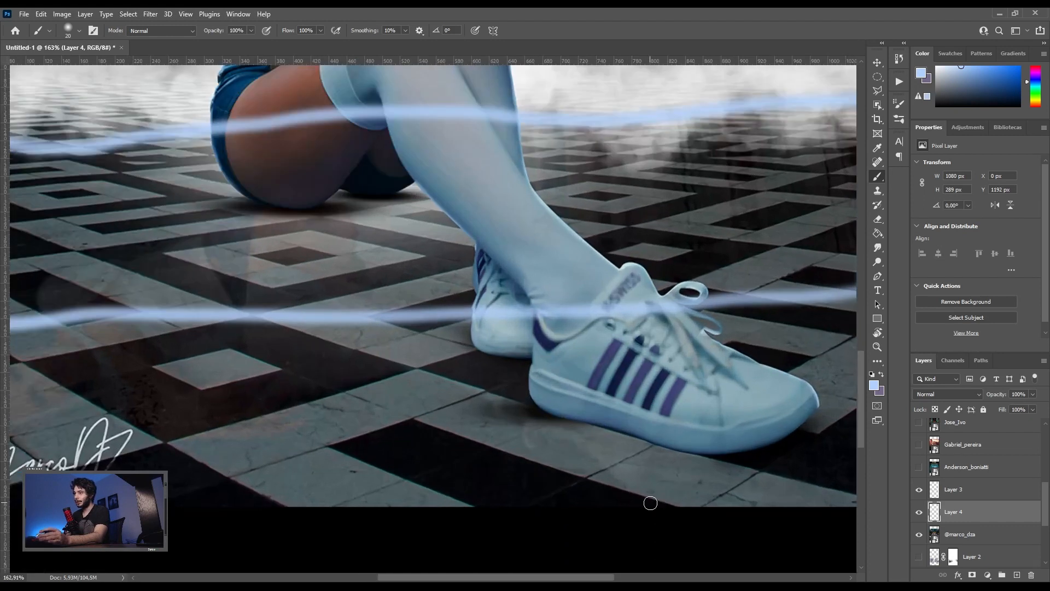
left_click_drag(229, 410, 433, 449)
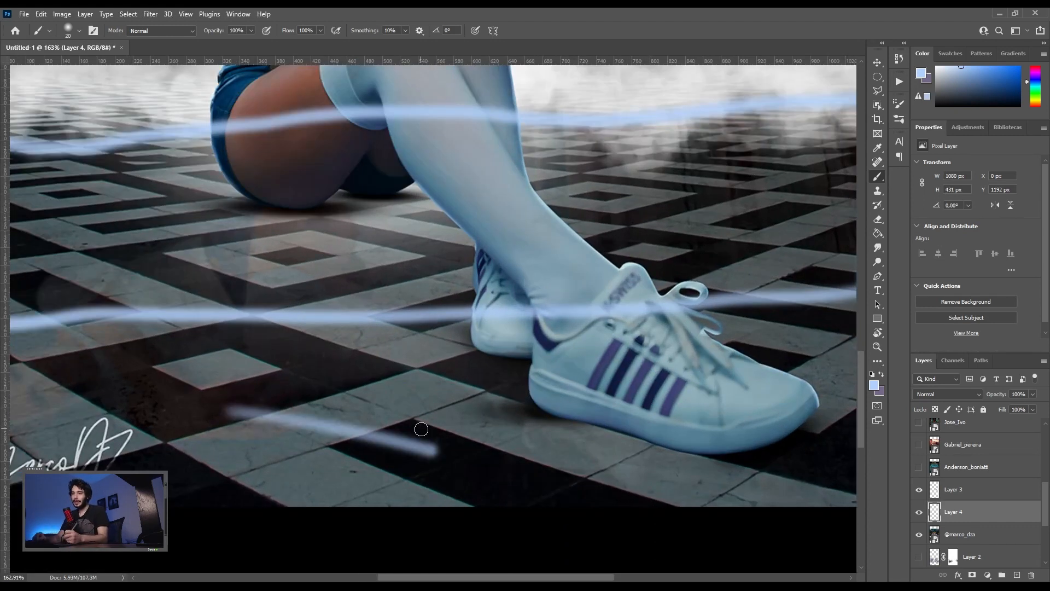
- Draw upward arrows over the palace facade and a downward arrow on the foreground floor with a 9 px brush on Layer 4
scroll(469, 390, "down", 5)
scroll(464, 350, "up", 1)
key("bracketleft")
key("bracketleft")
key("bracketleft")
mouse_move(533, 348)
left_mouse_down()
mouse_move(533, 225)
mouse_move(549, 230)
left_mouse_up()
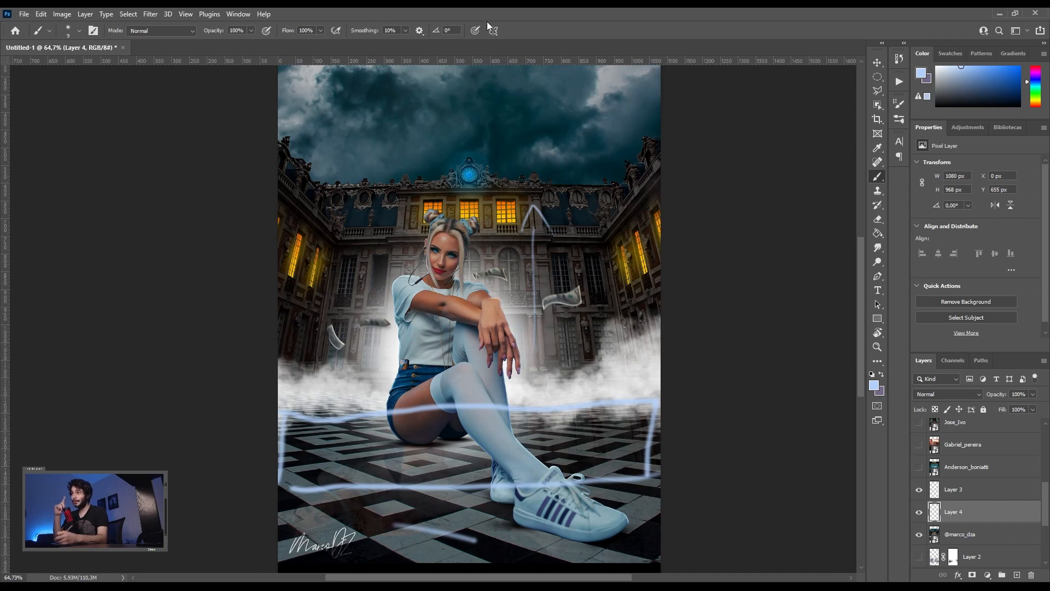
mouse_move(525, 227)
left_mouse_down()
mouse_move(534, 203)
mouse_move(558, 238)
left_mouse_up()
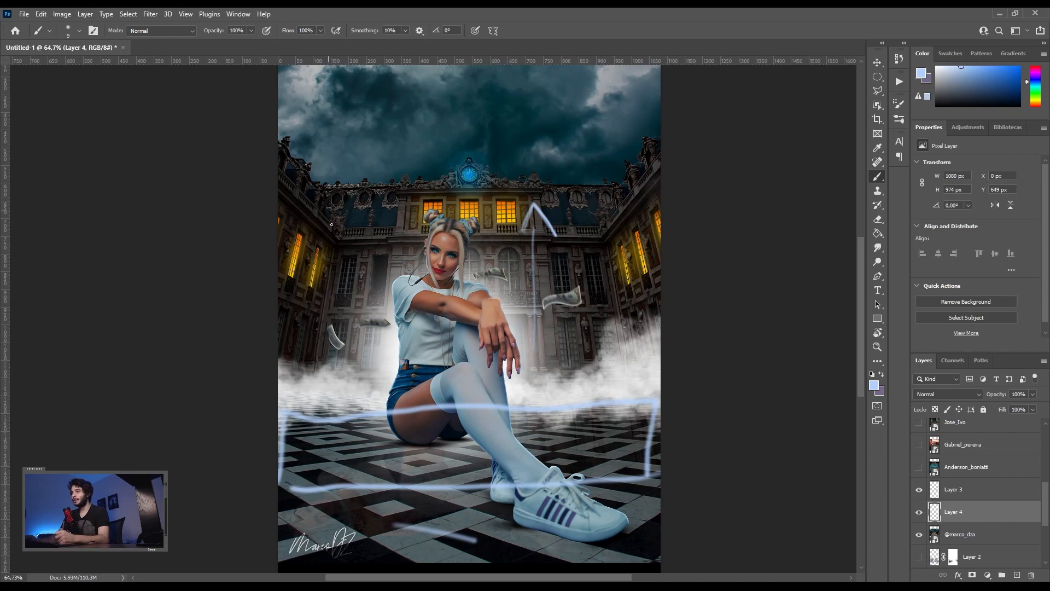
left_click_drag(367, 293, 358, 220)
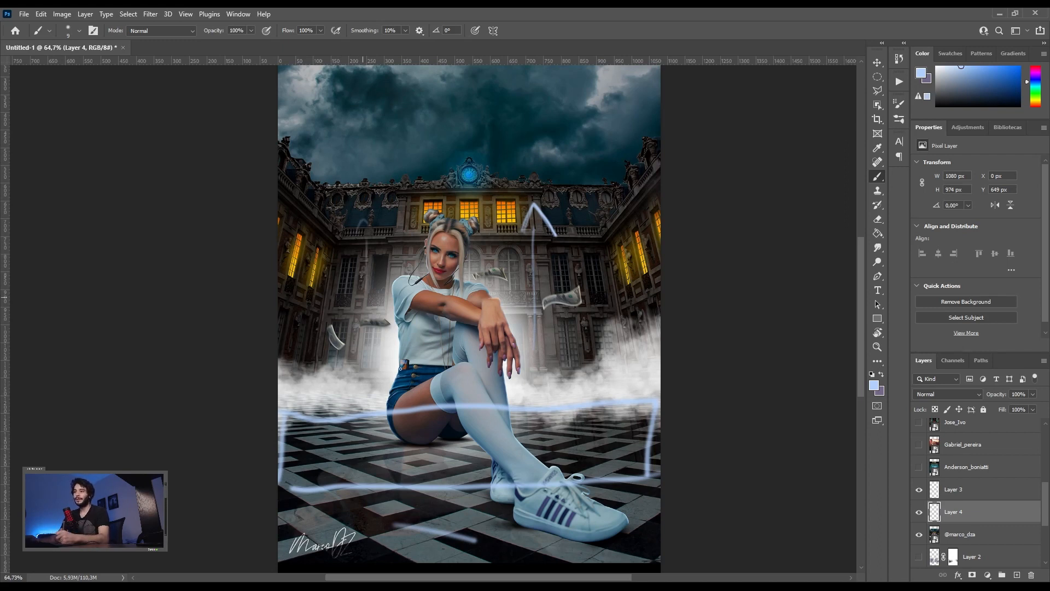
mouse_move(433, 504)
left_mouse_down()
mouse_move(423, 530)
mouse_move(436, 548)
left_mouse_up()
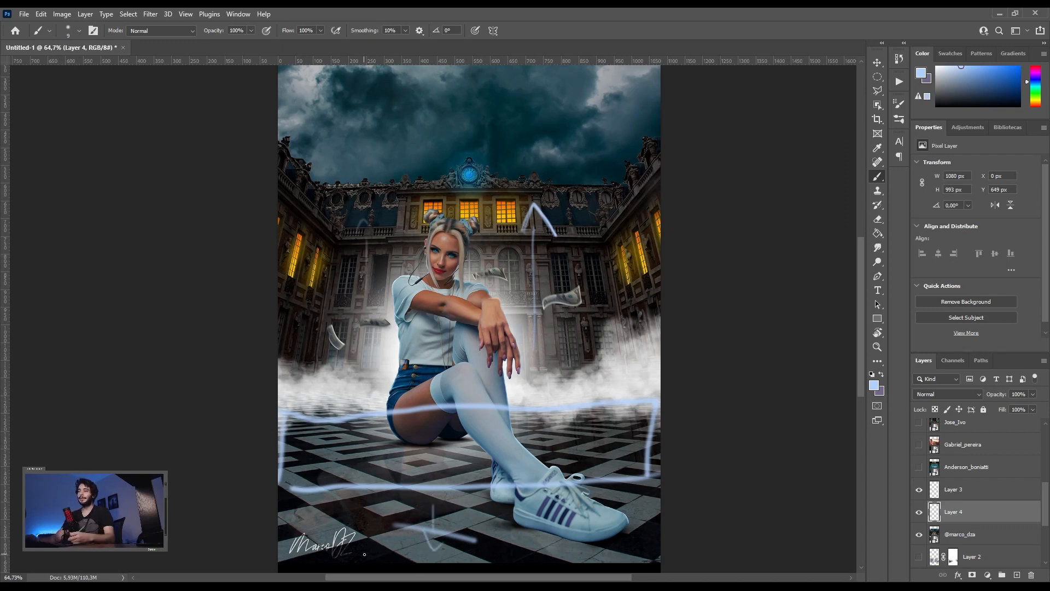
- Isolate the noodle-bowl night scene and examine the sharpness and blur of its sneakers, bowl and foreground floor
key("v")
scroll(979, 492, "down", 3)
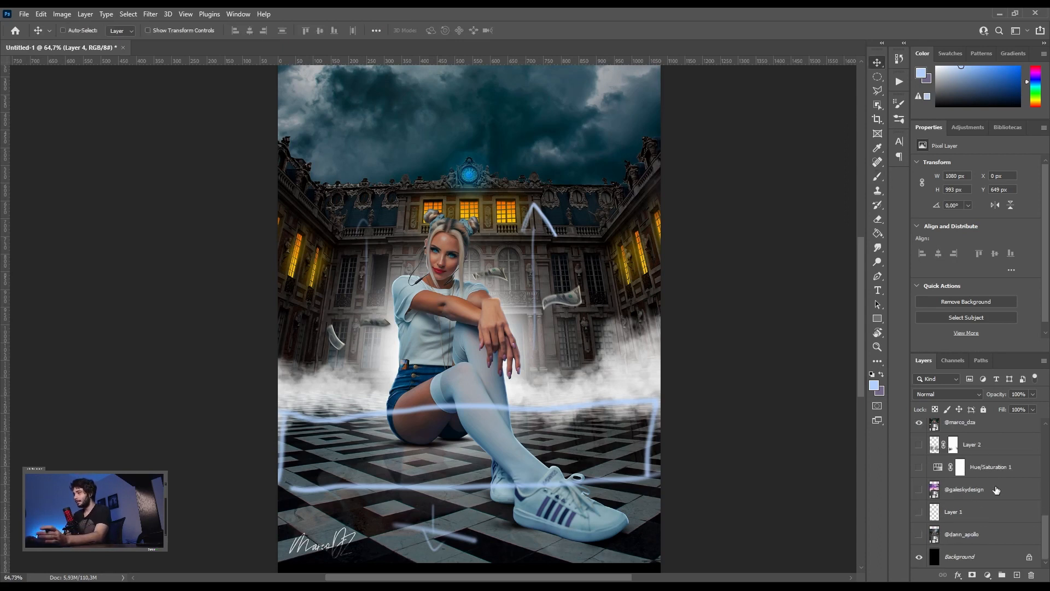
left_click(919, 534, "alt")
scroll(536, 462, "up", 6)
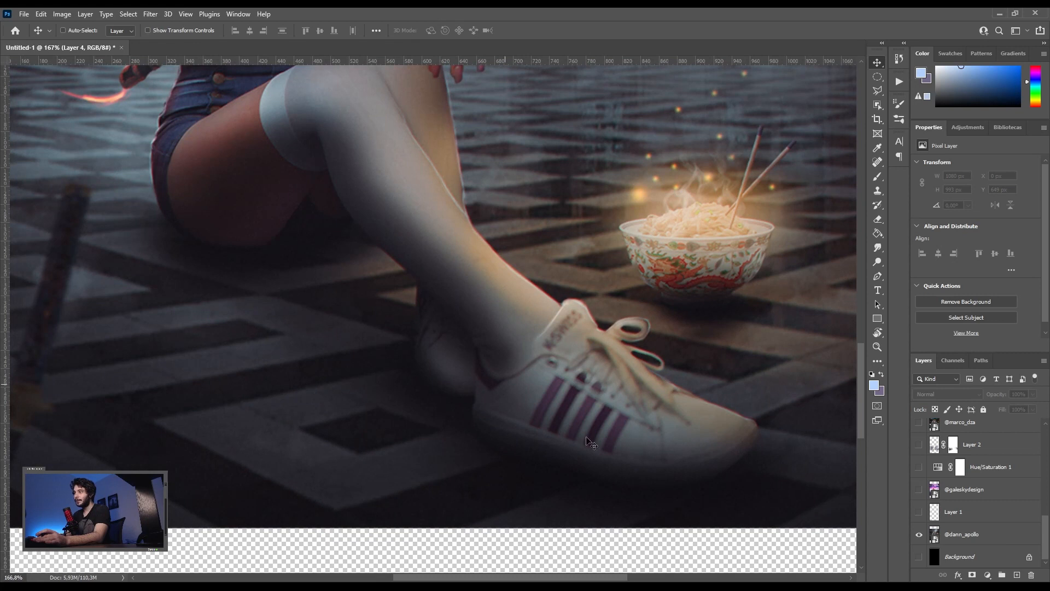
scroll(739, 401, "up", 2)
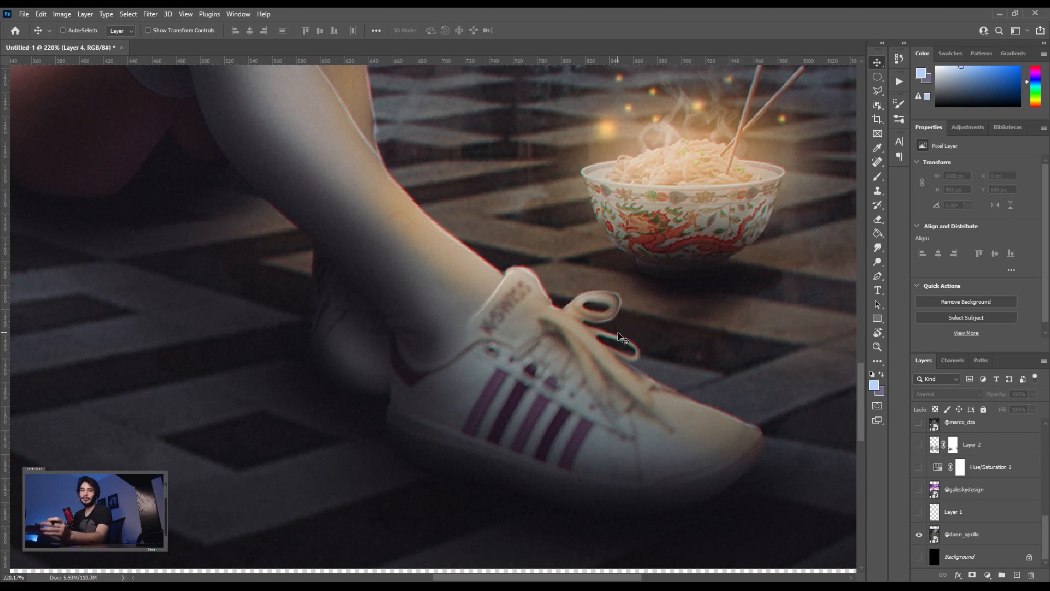
scroll(650, 337, "down", 7)
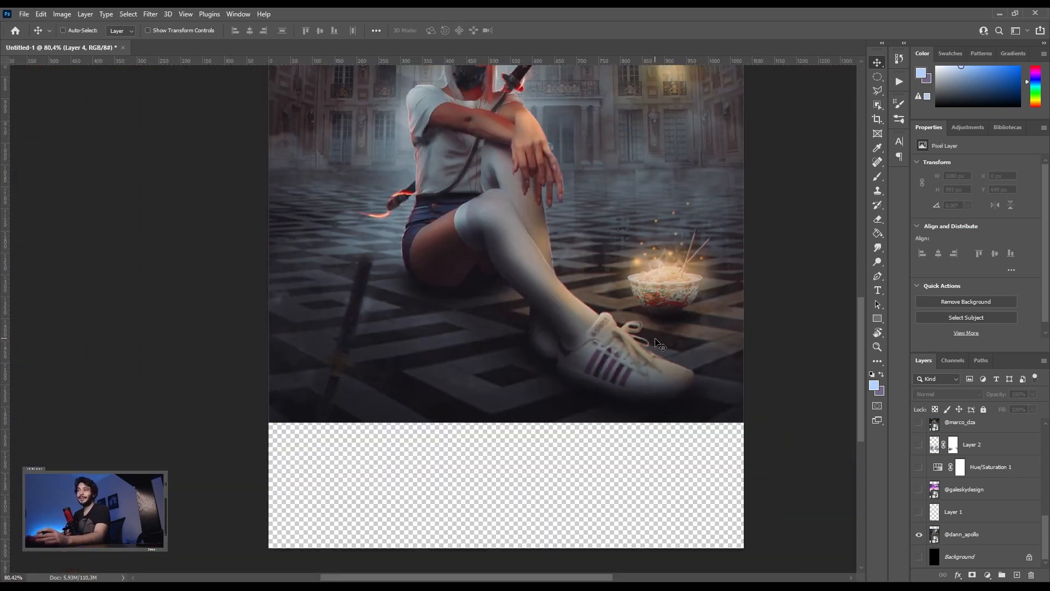
- Add a Curves adjustment above Layer 3 on the courtyard scene, lower its white point to output 119, and invert its mask to black
scroll(628, 333, "up", 3)
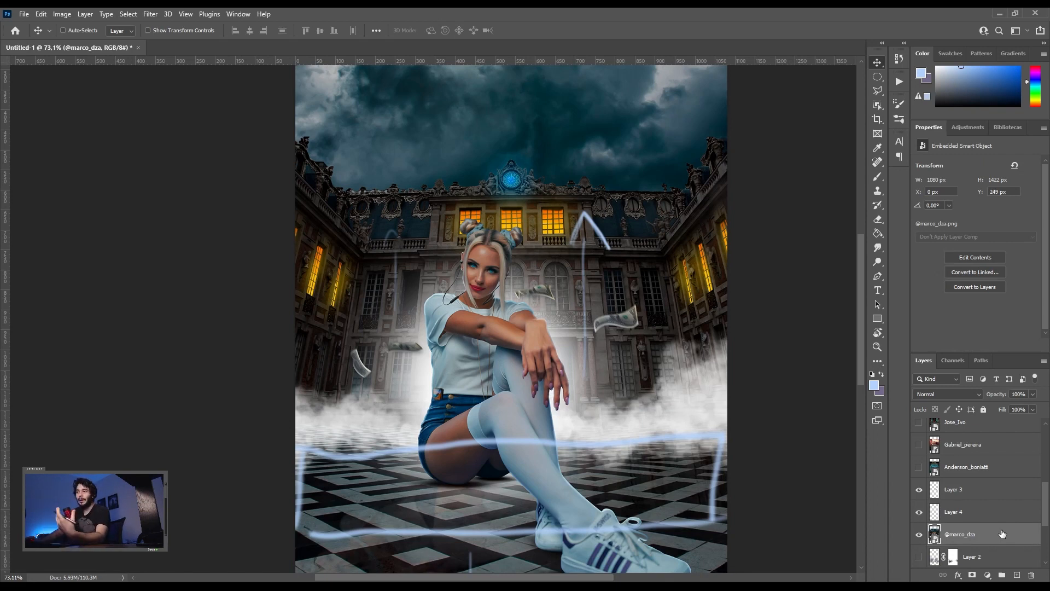
left_click(979, 489)
left_click(987, 575)
left_click(986, 439)
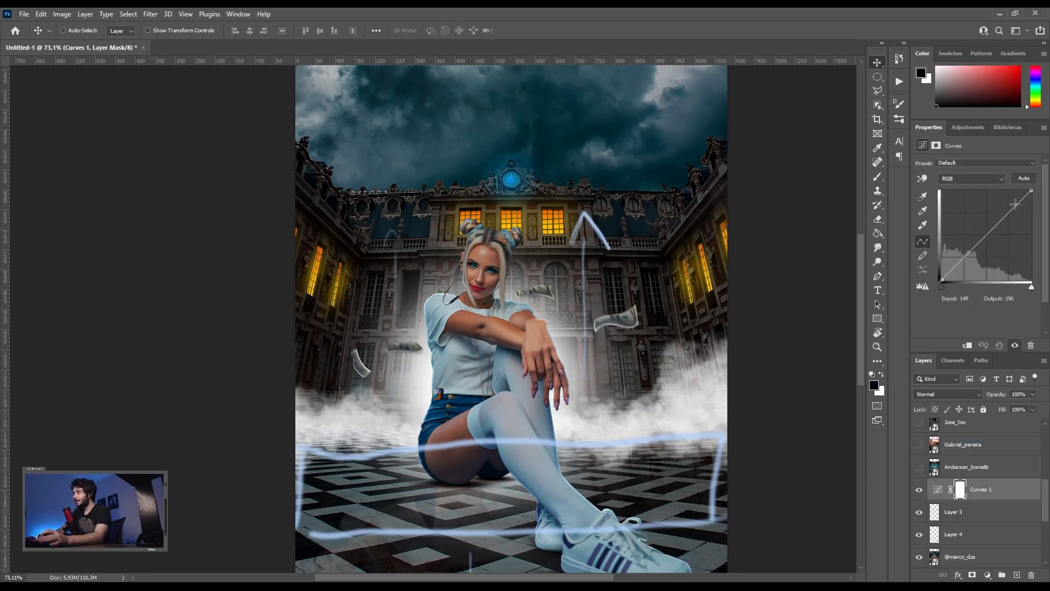
left_click_drag(1031, 191, 1047, 245)
key("ctrl+i")
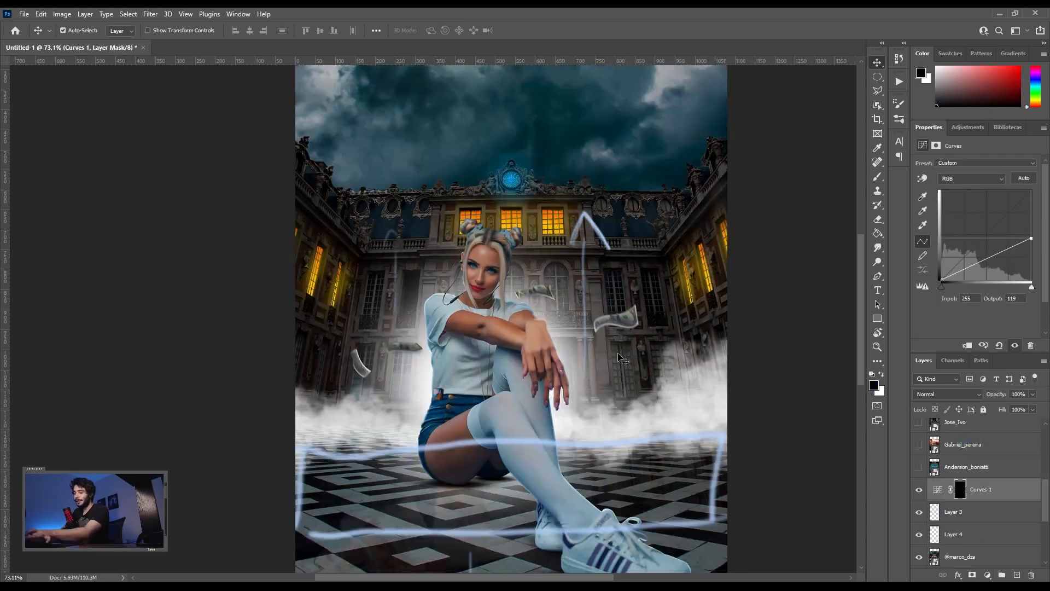
- Paint white on the Curves mask with a soft 600 px brush to darken the outer areas of the courtyard scene around the woman
key("b")
key("bracketright")
key("bracketright")
key("bracketright")
key("bracketright")
key("bracketright")
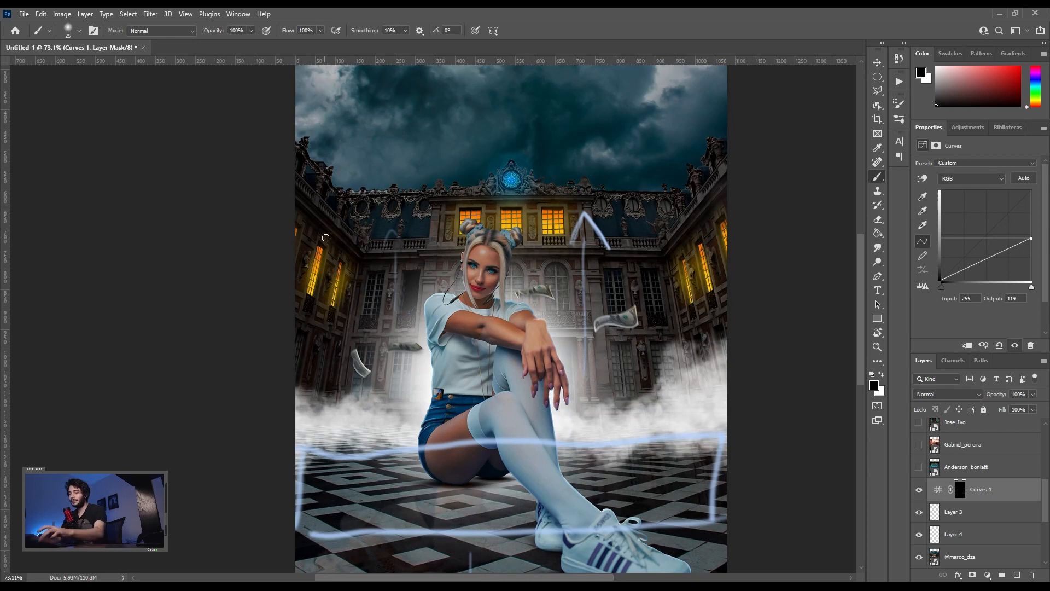
key("x")
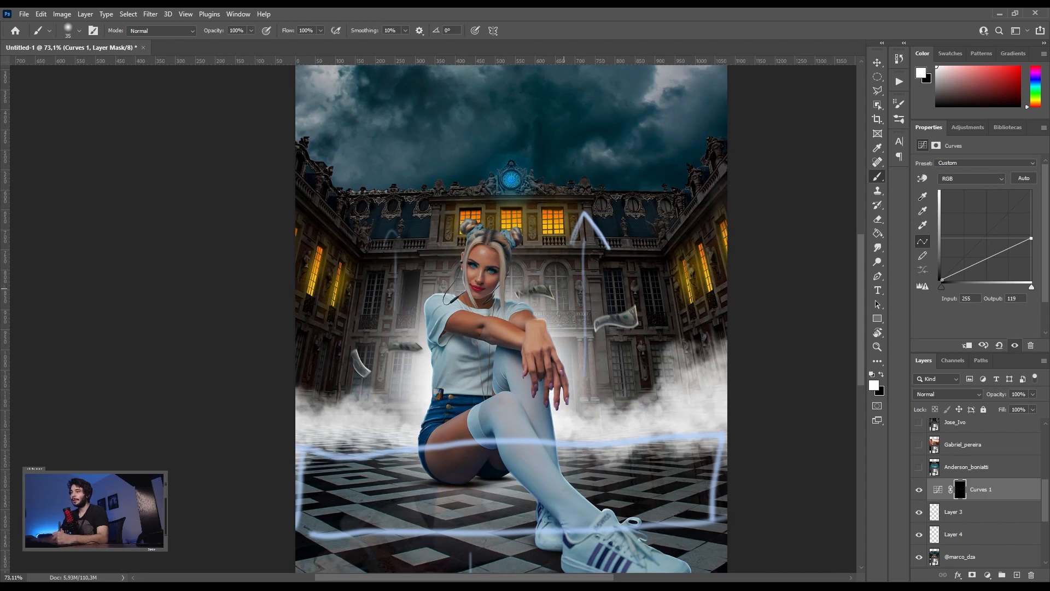
key("bracketright")
key("bracketright")
key("bracketright")
key("bracketright")
key("bracketright")
key("bracketright")
key("bracketright")
key("bracketright")
key("bracketright")
key("bracketright")
key("bracketright")
key("bracketright")
key("bracketright")
key("bracketright")
key("bracketright")
key("bracketright")
mouse_move(309, 436)
left_mouse_down()
mouse_move(302, 513)
mouse_move(672, 510)
mouse_move(704, 387)
mouse_move(703, 340)
mouse_move(574, 129)
mouse_move(441, 82)
mouse_move(410, 55)
mouse_move(233, 193)
mouse_move(509, 264)
mouse_move(321, 169)
left_mouse_up()
key("v")
scroll(592, 248, "down", 4)
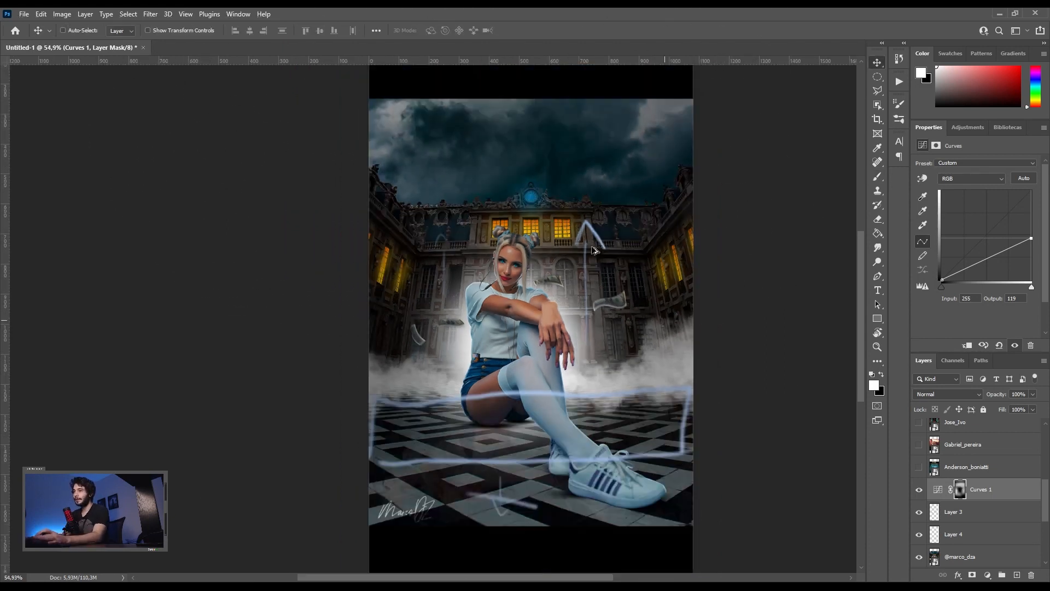
- Compare the courtyard scene with and without the Curves darkening, and examine how the woman stands out at close and full view
left_click(919, 490)
left_click(919, 490)
left_click(919, 490)
left_click(920, 490)
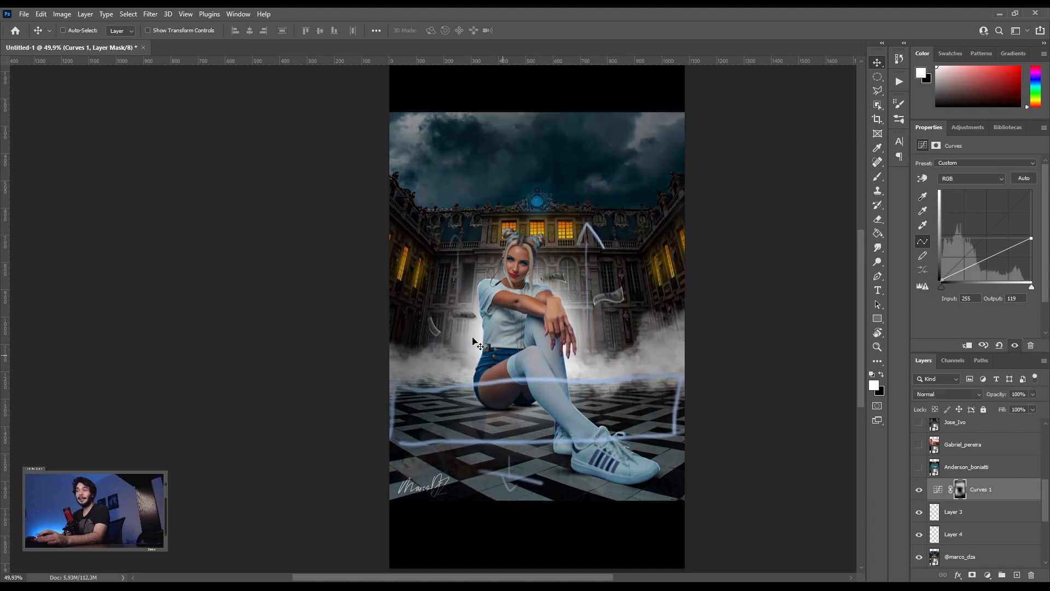
scroll(486, 312, "up", 5)
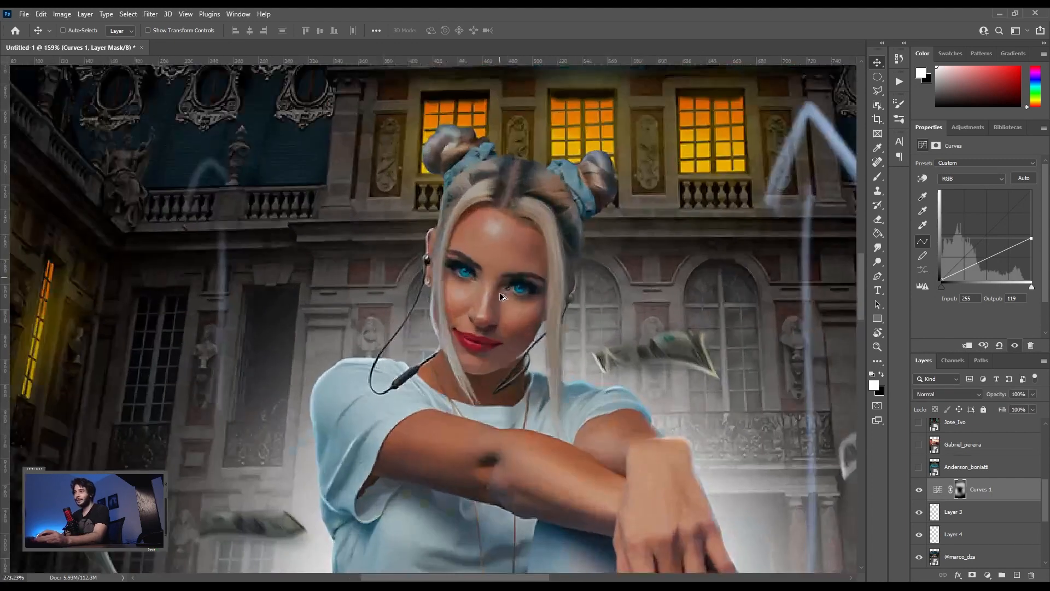
scroll(340, 259, "down", 3)
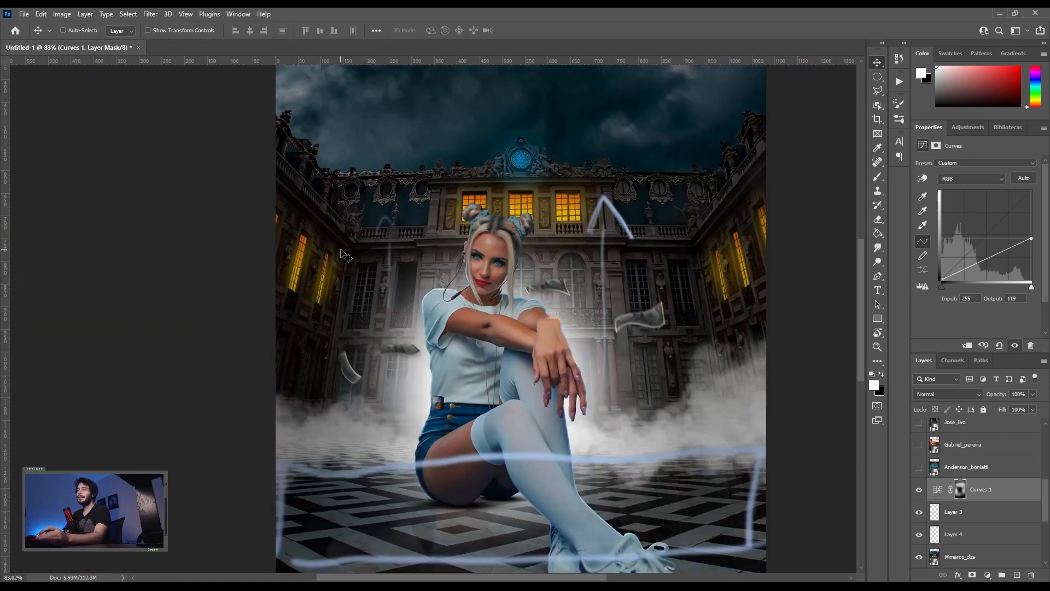
scroll(350, 257, "down", 2)
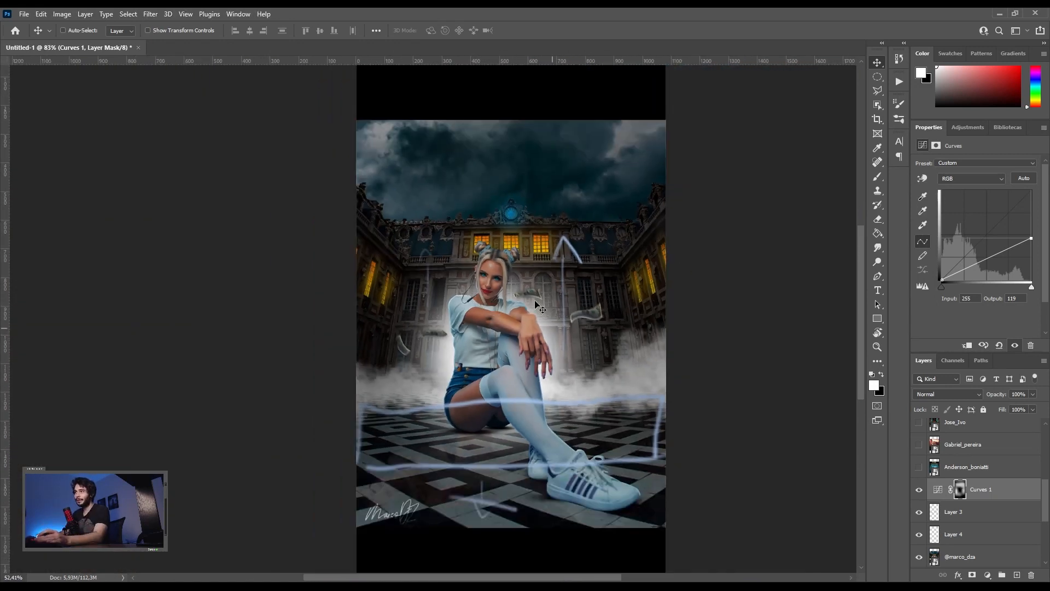
scroll(547, 335, "up", 1)
- Hide the courtyard composite with its annotation and Curves layers, show and select the blue bank composite, and look over its framing
left_click_drag(918, 490, 921, 560)
left_click(918, 468)
left_click(940, 468)
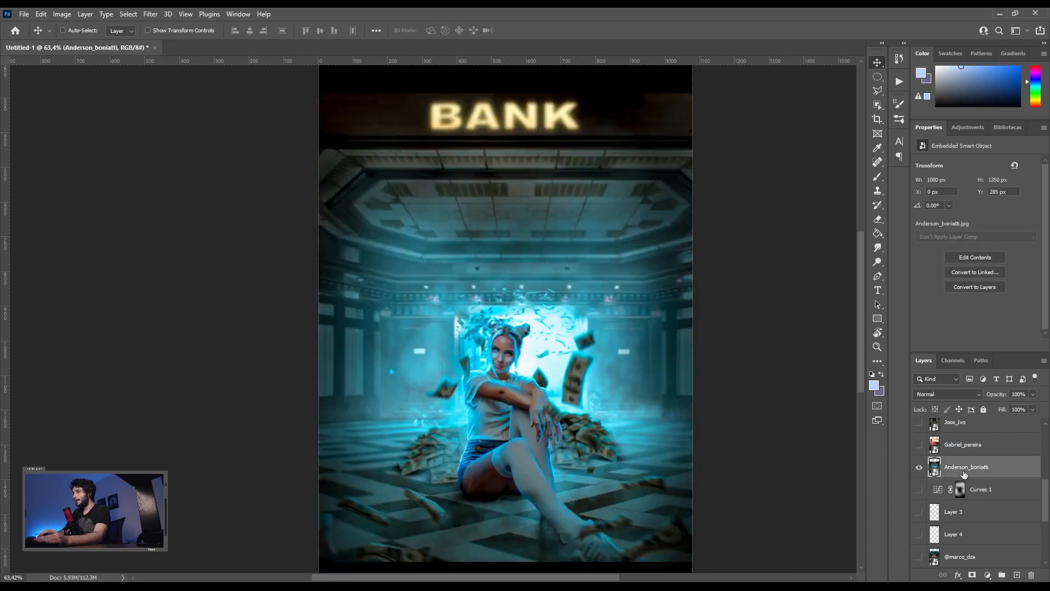
scroll(549, 287, "down", 1)
scroll(550, 268, "down", 1)
scroll(541, 268, "up", 1)
scroll(536, 343, "up", 1)
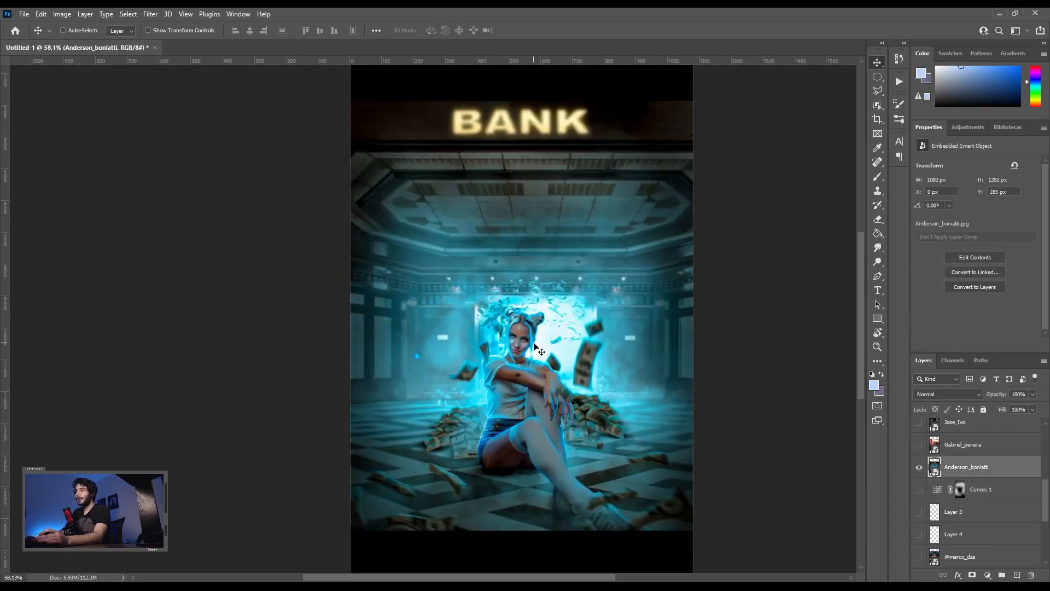
scroll(535, 345, "up", 1)
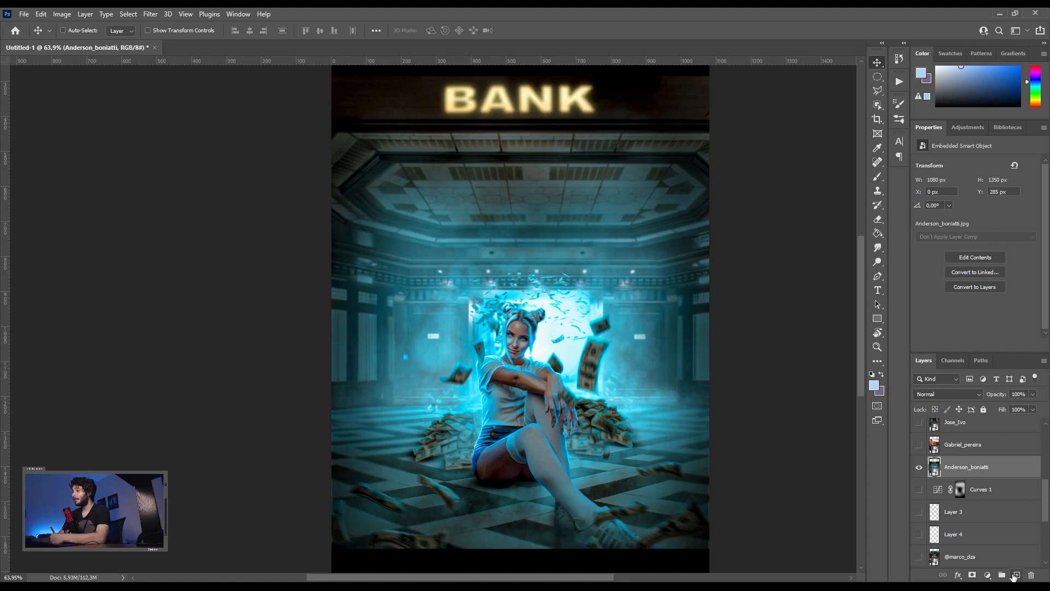
- Add a new layer directly above the bank composite and set the light blue brush to 10 px
left_click(1016, 574)
key("b")
left_click(874, 368)
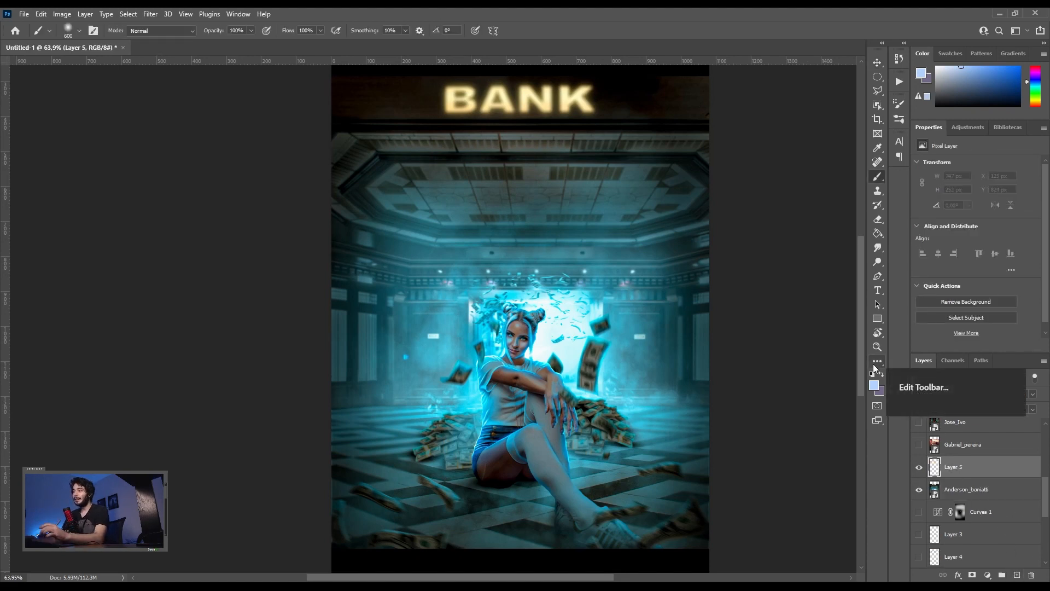
key("bracketleft")
key("bracketleft")
key("bracketleft")
key("bracketleft")
key("bracketleft")
key("bracketleft")
key("bracketleft")
key("bracketleft")
key("bracketleft")
key("bracketleft")
key("bracketleft")
key("bracketleft")
key("bracketleft")
key("bracketleft")
key("bracketleft")
key("bracketleft")
key("bracketleft")
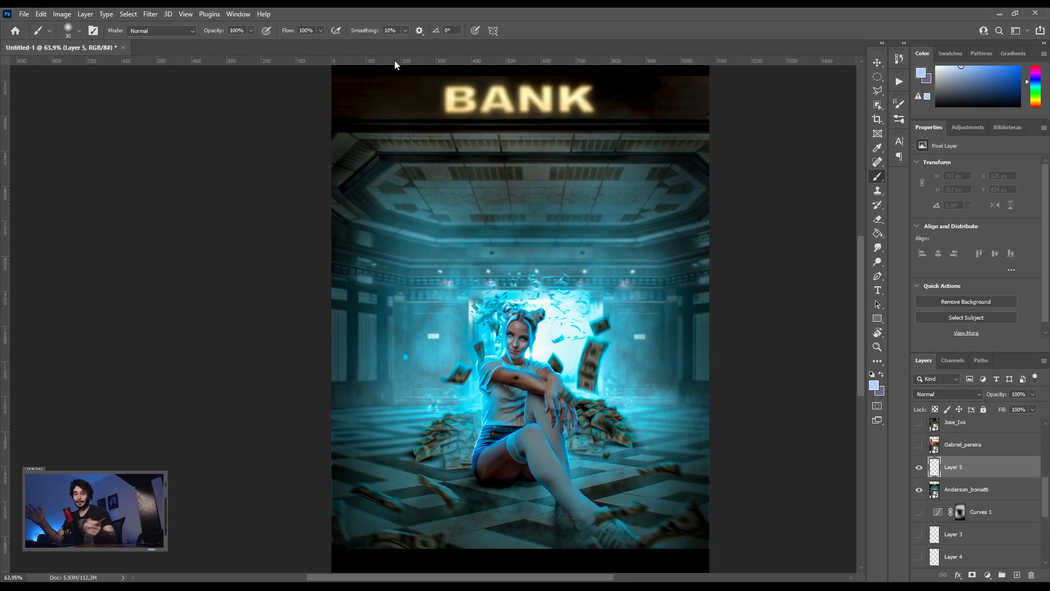
key("bracketleft")
key("bracketleft")
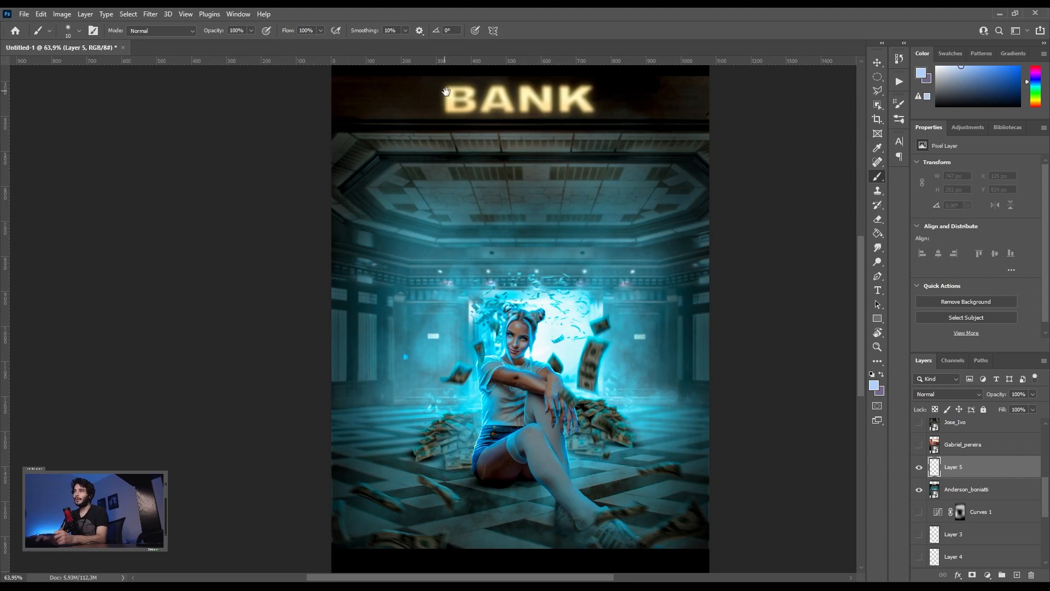
- Sketch a horizontal line, an edge stroke and curved strokes around the BANK sign on Layer 5, and clear them all
left_click_drag(446, 92, 403, 251)
left_click_drag(276, 202, 655, 200)
left_click_drag(665, 138, 665, 198)
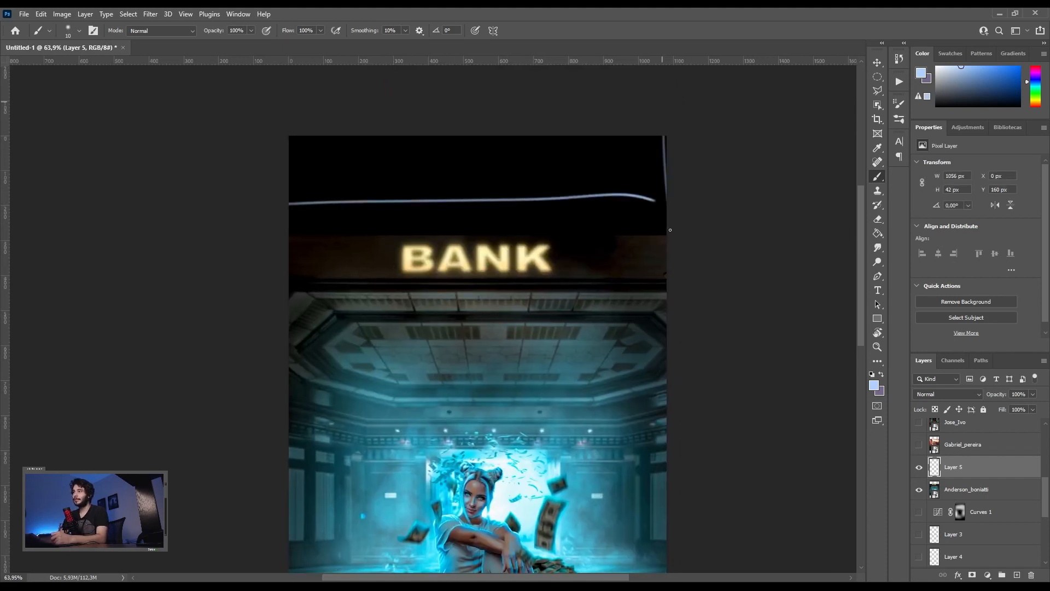
mouse_move(416, 160)
left_mouse_down()
mouse_move(465, 316)
mouse_move(442, 189)
mouse_move(449, 284)
left_mouse_up()
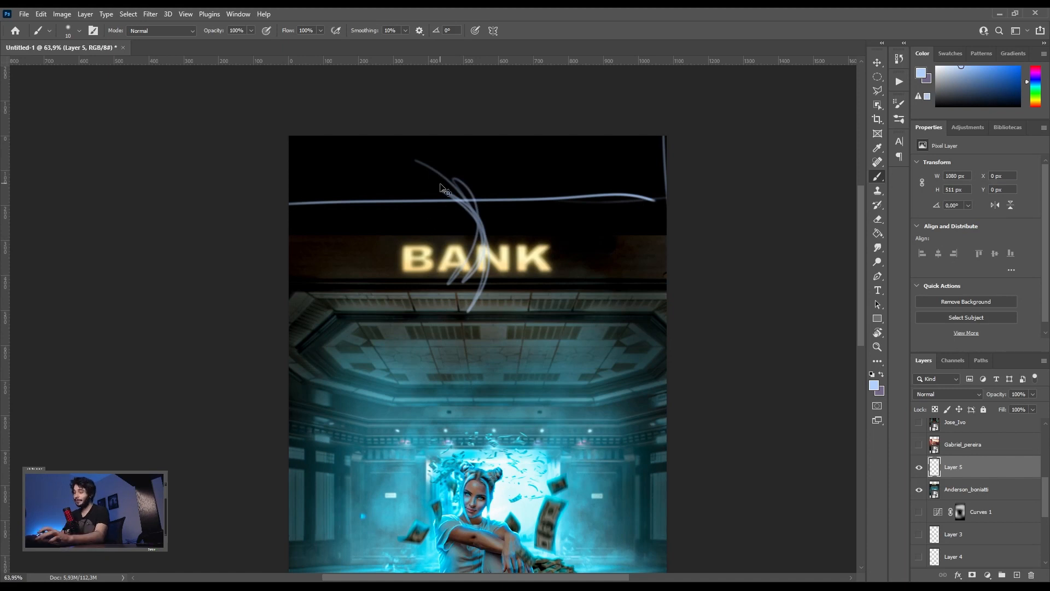
key("ctrl+a")
key("Delete")
key("ctrl+d")
- Draw two horizontal lines across the bank ceiling and a large circle around the woman on Layer 5
left_click_drag(403, 404, 424, 294)
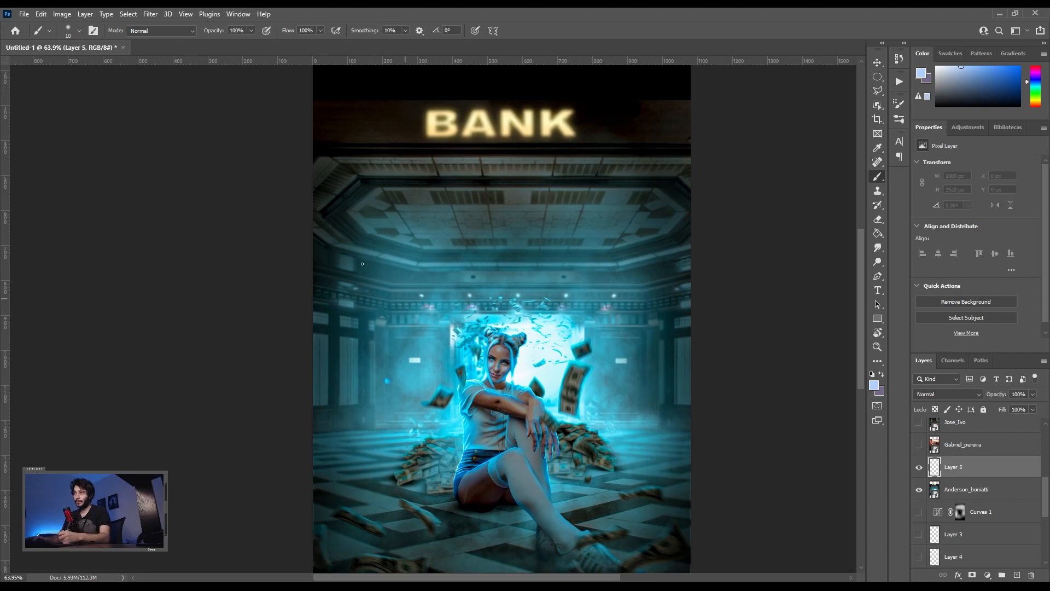
mouse_move(302, 207)
left_mouse_down()
mouse_move(394, 200)
mouse_move(721, 217)
left_mouse_up()
left_click_drag(699, 258, 219, 256)
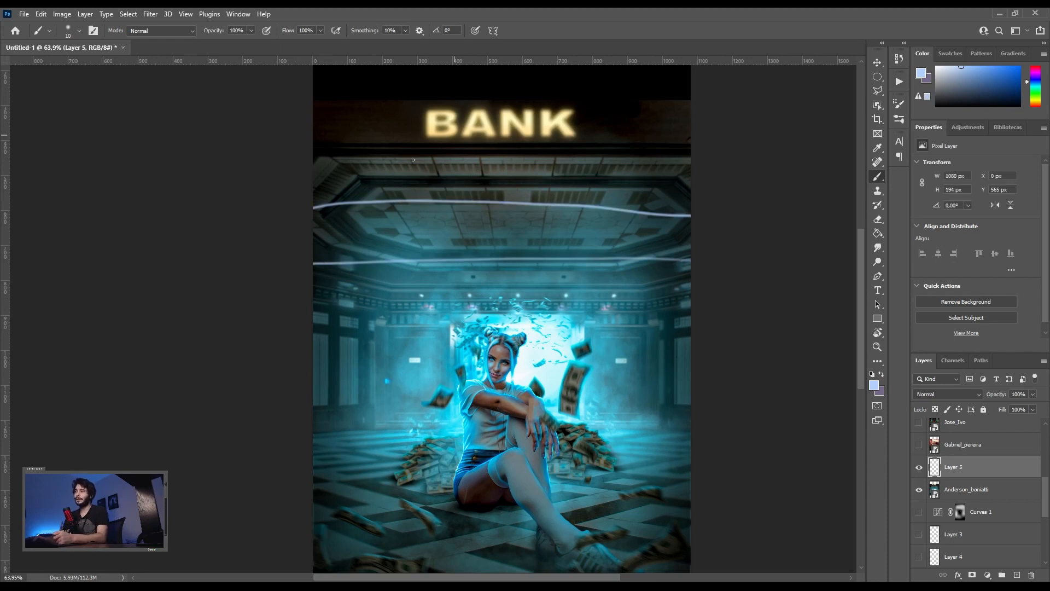
left_click_drag(341, 342, 352, 235)
mouse_move(464, 156)
left_mouse_down()
mouse_move(421, 238)
mouse_move(378, 444)
mouse_move(472, 533)
mouse_move(583, 450)
mouse_move(541, 293)
mouse_move(427, 267)
mouse_move(376, 342)
left_mouse_up()
key("v")
scroll(406, 359, "down", 2)
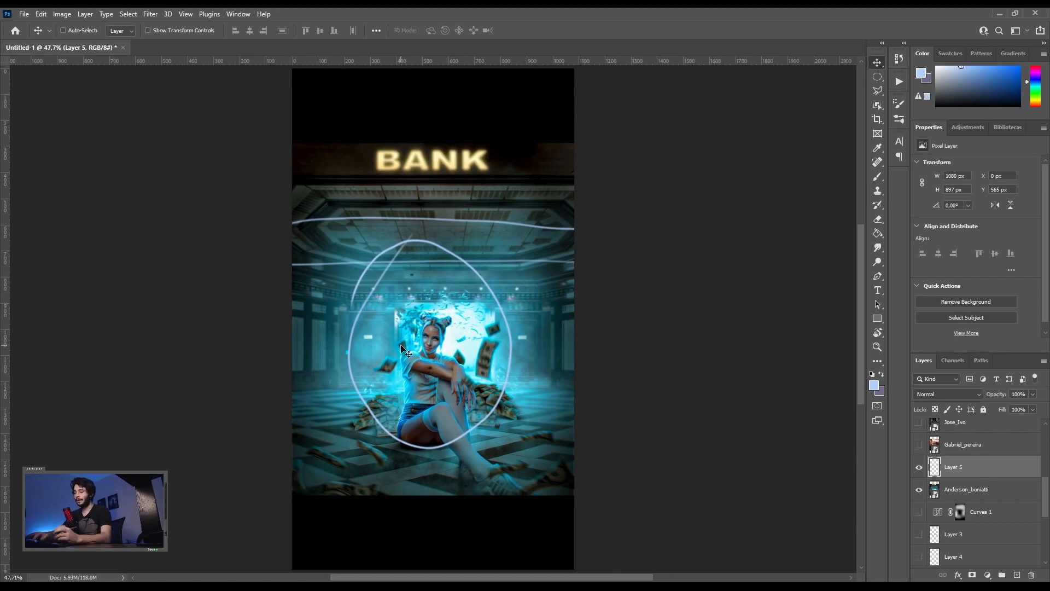
- Draw loops above the woman's head and a line beneath the BANK sign, and clear every stroke from Layer 5
key("b")
mouse_move(389, 254)
left_mouse_down()
mouse_move(366, 306)
mouse_move(389, 336)
mouse_move(426, 342)
mouse_move(401, 274)
mouse_move(454, 298)
mouse_move(453, 248)
mouse_move(405, 255)
mouse_move(429, 295)
mouse_move(466, 281)
mouse_move(434, 238)
mouse_move(414, 286)
mouse_move(468, 281)
mouse_move(420, 251)
mouse_move(409, 312)
left_mouse_up()
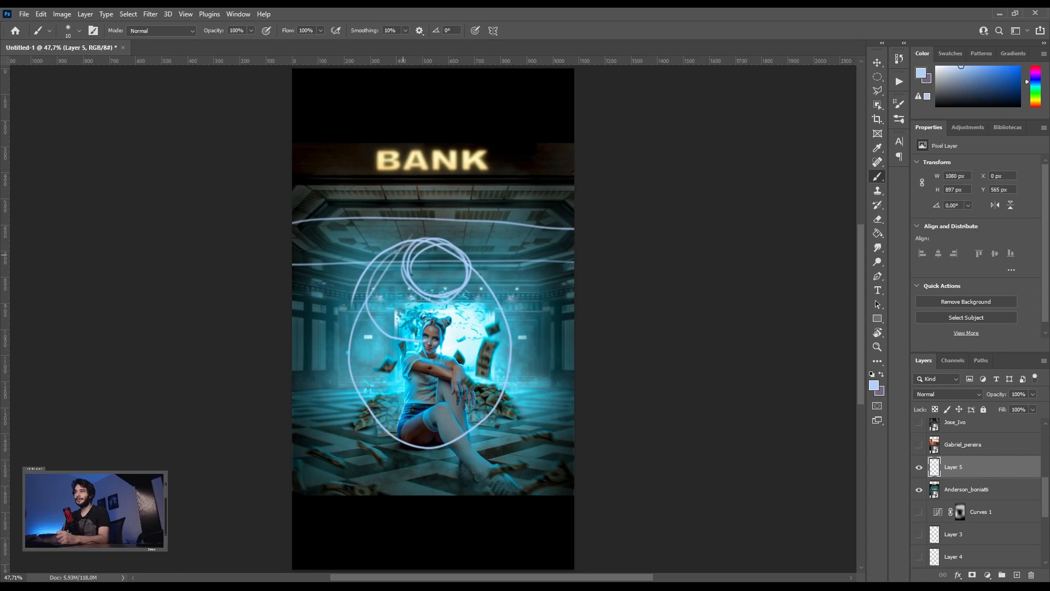
mouse_move(290, 176)
left_mouse_down()
mouse_move(554, 189)
mouse_move(572, 181)
left_mouse_up()
key("ctrl+a")
key("ctrl+x")
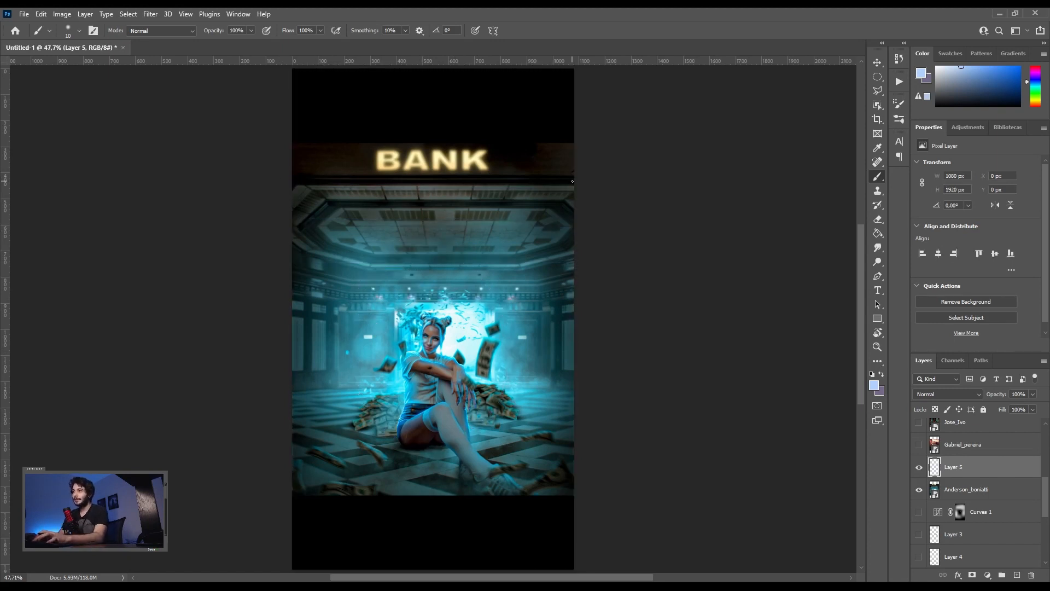
- Paint soft near-black shading over the woman and the money piles around her on Layer 5
scroll(398, 348, "up", 6)
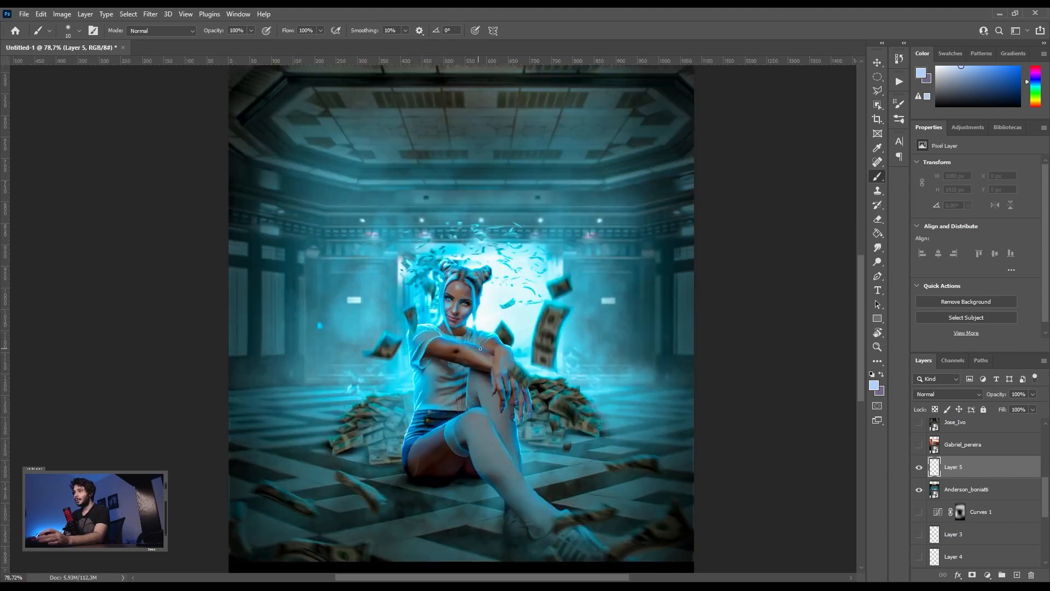
scroll(539, 351, "down", 3)
scroll(524, 353, "up", 2)
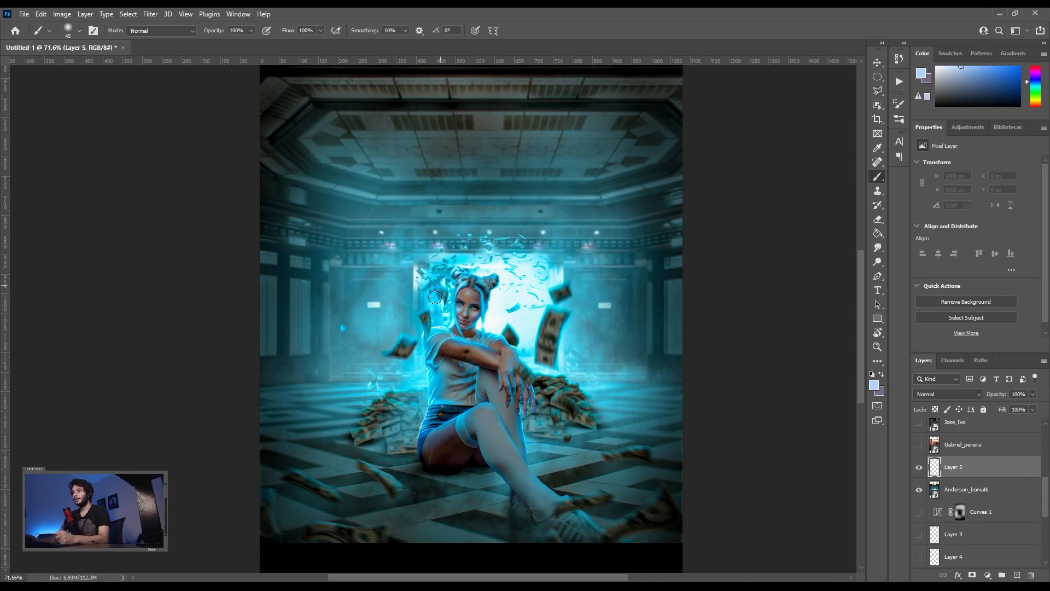
key("bracketright")
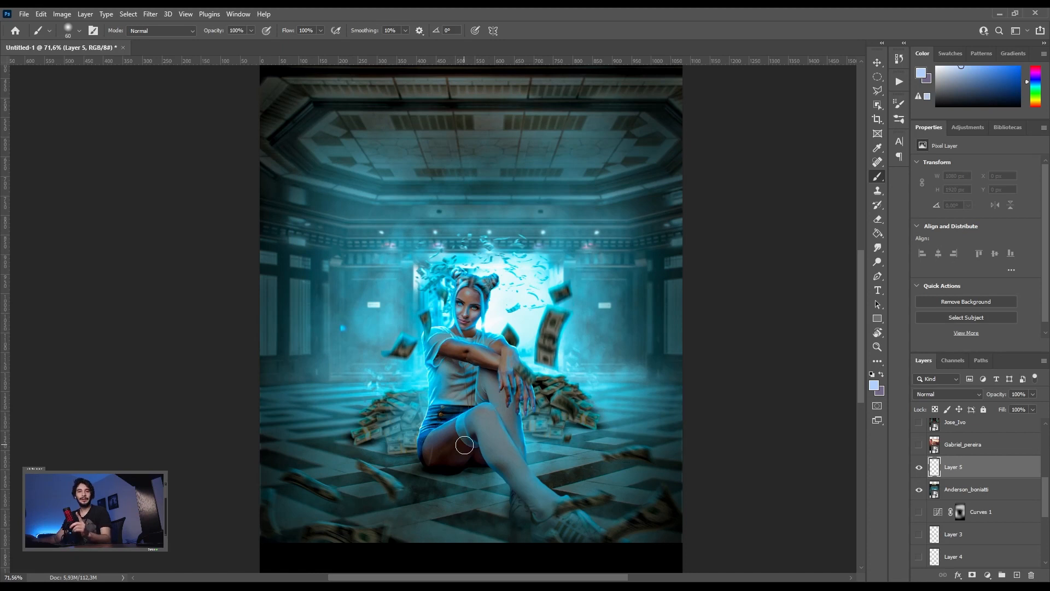
key("bracketright")
key("bracketright")
key("bracketright")
key("bracketright")
key("bracketright")
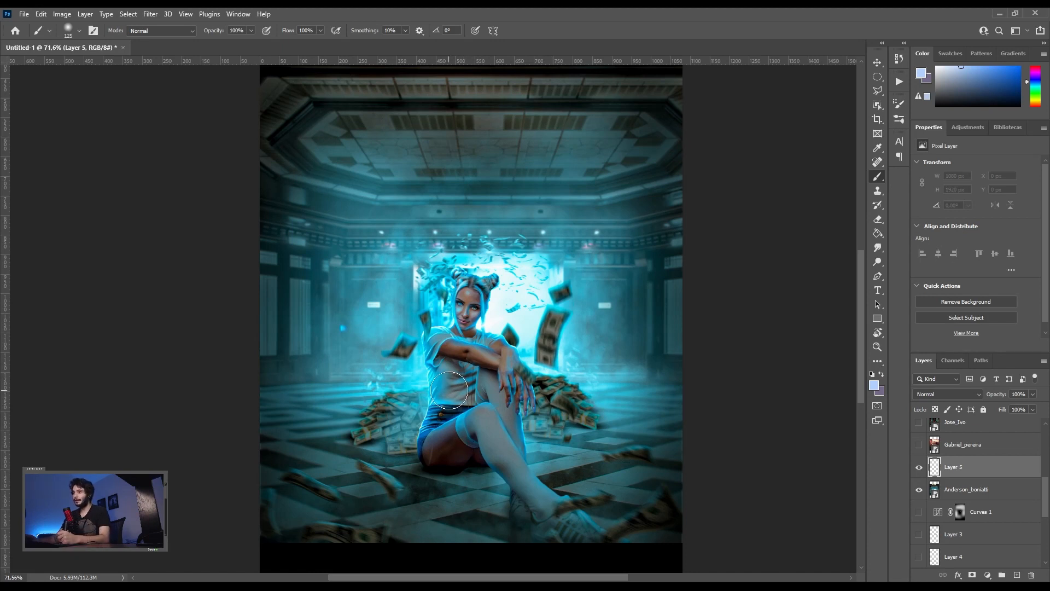
key("bracketleft")
key("bracketleft")
left_click(962, 103)
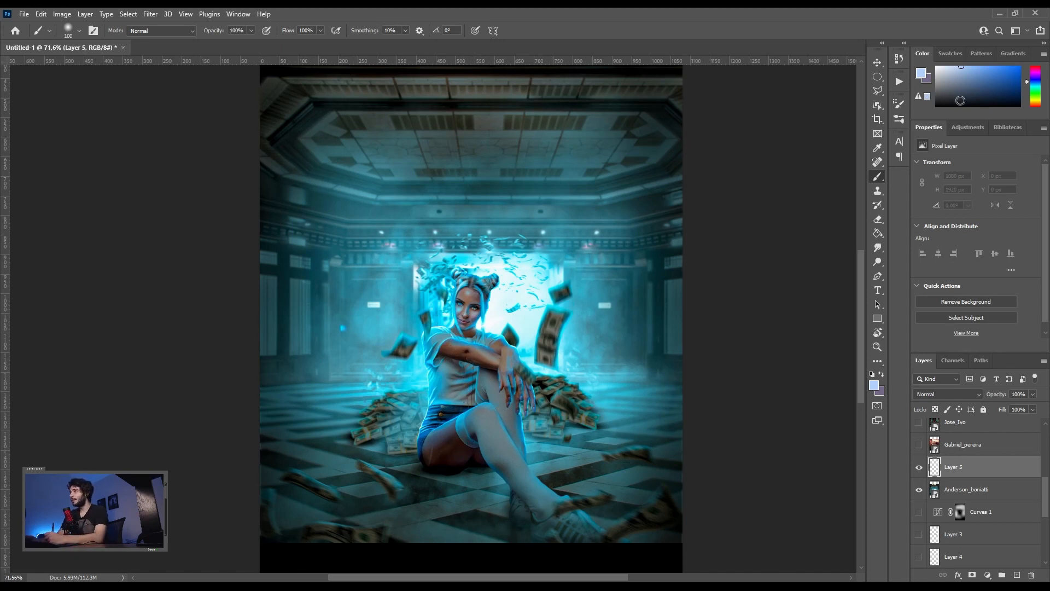
mouse_move(468, 297)
left_mouse_down()
mouse_move(464, 318)
mouse_move(464, 302)
mouse_move(419, 420)
mouse_move(368, 430)
mouse_move(514, 403)
mouse_move(561, 413)
left_mouse_up()
key("bracketright")
key("bracketright")
key("bracketright")
key("ctrl+z")
key("bracketright")
mouse_move(423, 446)
left_mouse_down()
mouse_move(464, 437)
mouse_move(508, 457)
mouse_move(472, 414)
mouse_move(552, 509)
left_mouse_up()
key("bracketleft")
key("bracketleft")
key("bracketleft")
key("bracketleft")
key("bracketleft")
key("bracketleft")
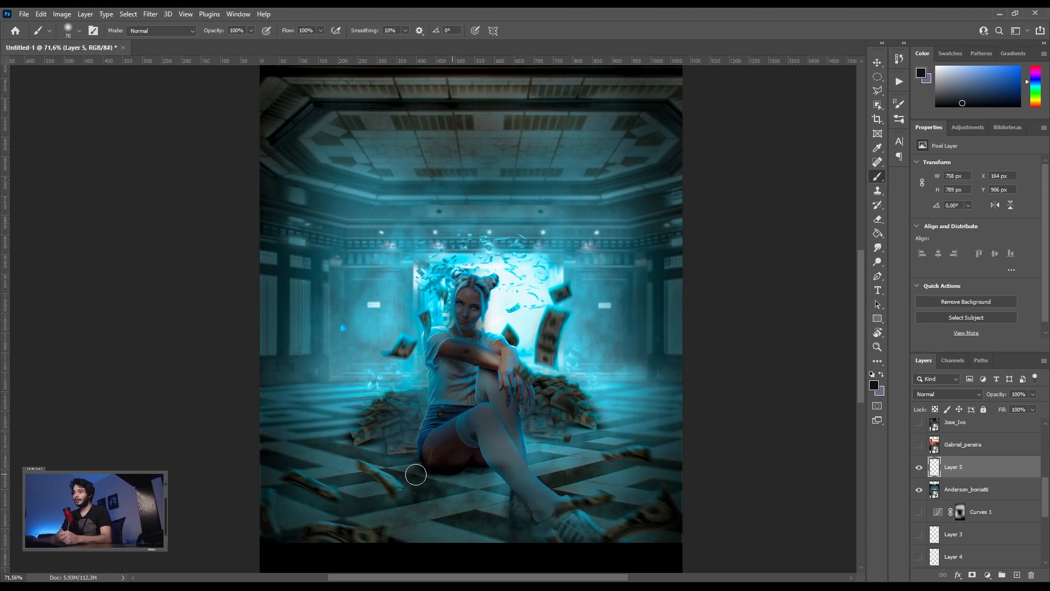
- Inspect the contact shadow under the woman's thigh and deepen the shading on both money piles with a 100 px black brush
scroll(473, 477, "up", 6)
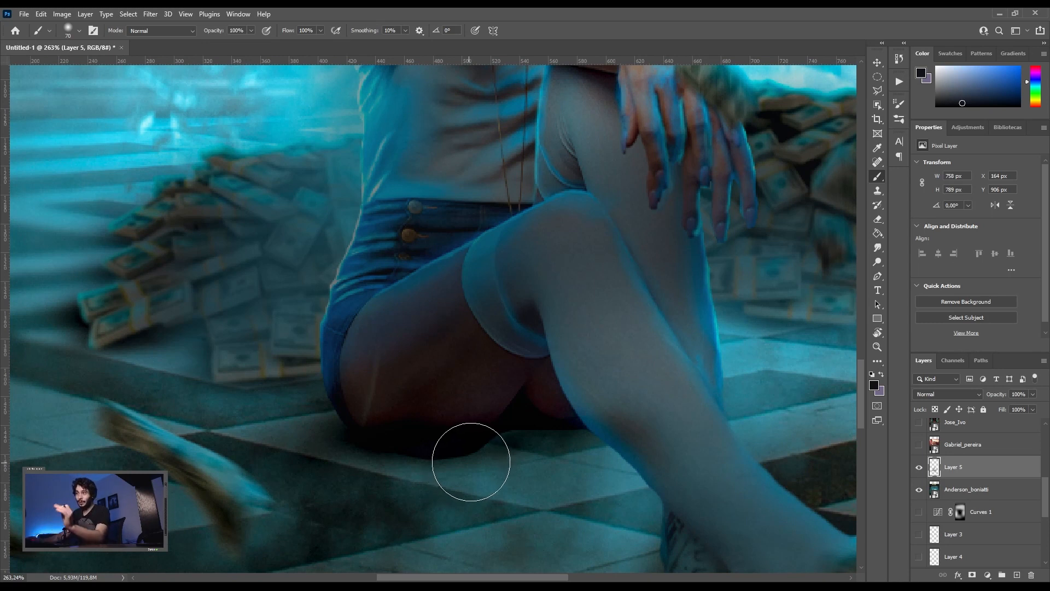
scroll(460, 452, "up", 2)
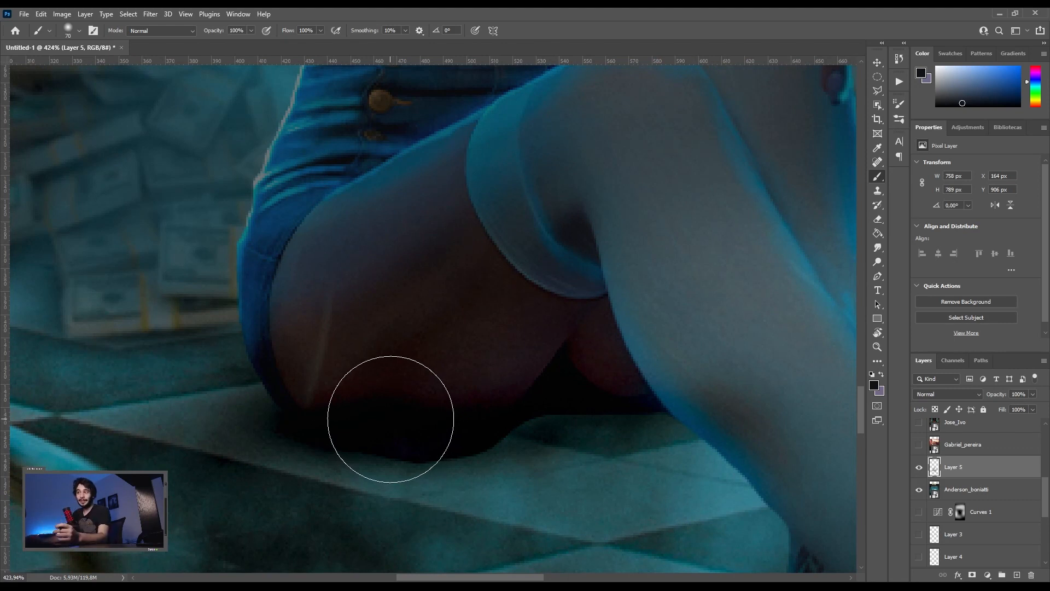
scroll(391, 419, "down", 2)
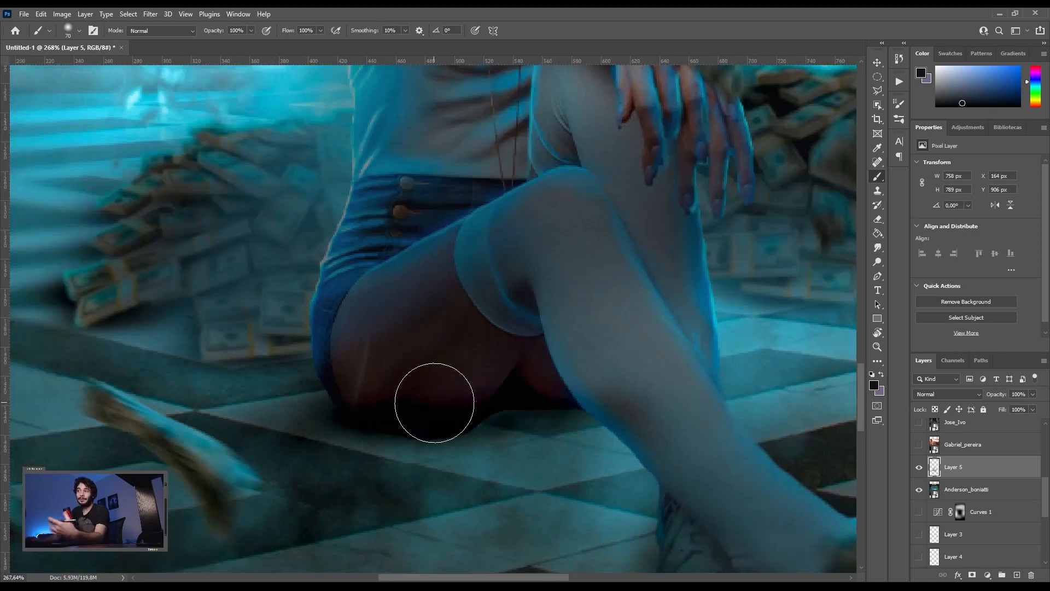
scroll(435, 403, "down", 4)
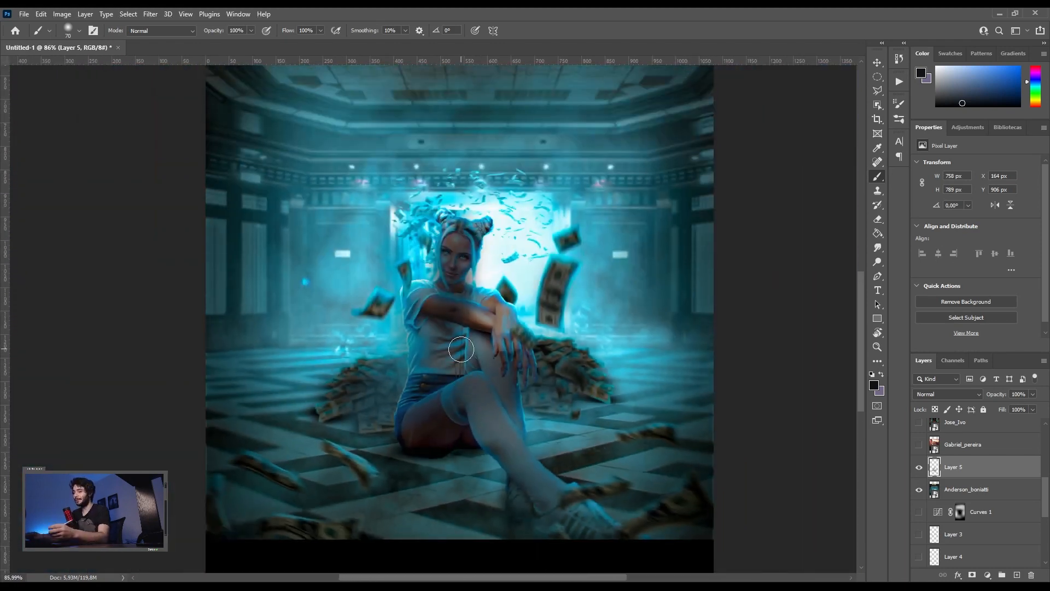
key("bracketright")
key("bracketright")
key("bracketright")
mouse_move(366, 391)
left_mouse_down()
mouse_move(363, 369)
mouse_move(326, 402)
left_mouse_up()
mouse_move(535, 356)
left_mouse_down()
mouse_move(563, 380)
mouse_move(525, 357)
left_mouse_up()
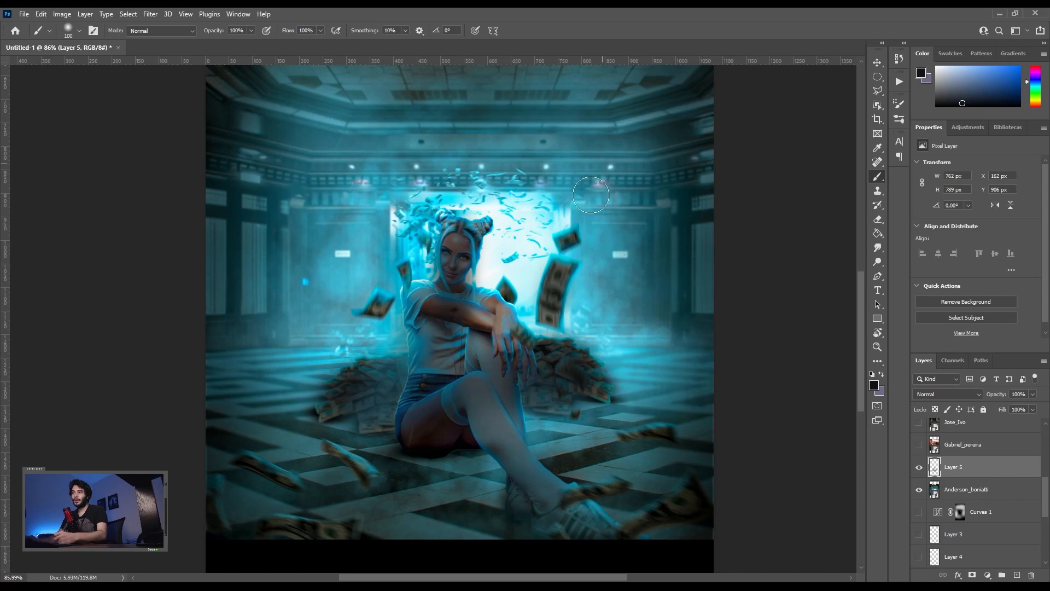
- Paint soft black shading over the bills and floor at the lower left of the bank scene with a 45 px brush
key("bracketleft")
key("bracketleft")
key("bracketleft")
key("bracketleft")
key("bracketleft")
key("bracketleft")
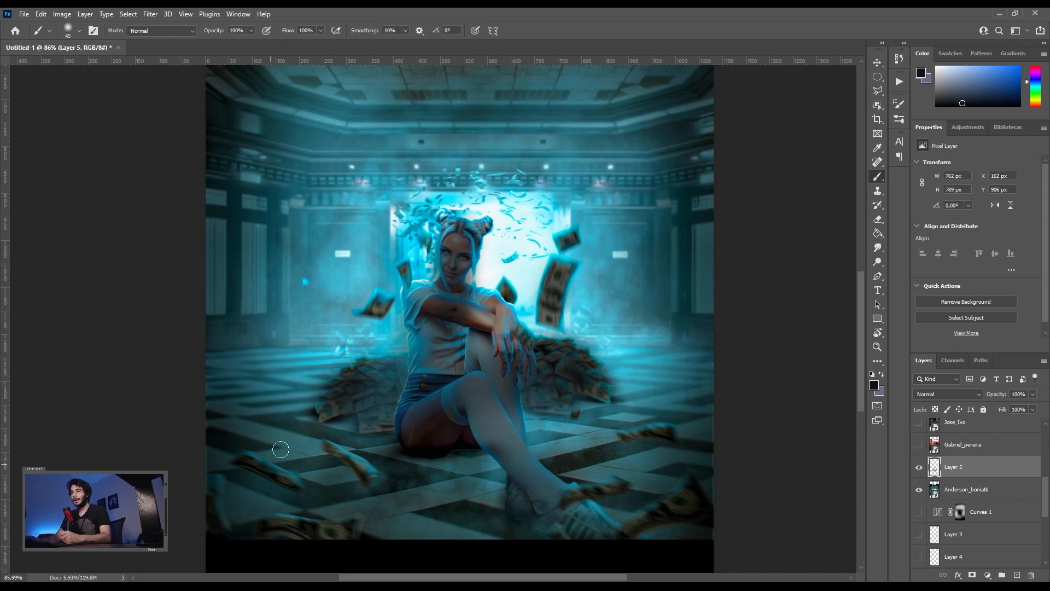
left_click(242, 507)
left_click_drag(289, 451, 255, 510)
left_click_drag(327, 401, 236, 554)
- Darken the falling bill beside the left money pile and the floor in front of the woman with a larger brush
key("bracketright")
key("bracketright")
key("bracketright")
key("bracketright")
key("bracketright")
key("bracketright")
mouse_move(343, 432)
left_mouse_down()
mouse_move(361, 423)
mouse_move(345, 527)
mouse_move(378, 501)
left_mouse_up()
mouse_move(440, 479)
left_mouse_down()
mouse_move(428, 445)
mouse_move(460, 481)
mouse_move(483, 461)
mouse_move(450, 449)
mouse_move(497, 537)
left_mouse_up()
- Shade the blurred bill and the floor to the right of the woman's legs with a 60 px black brush
key("bracketright")
key("bracketright")
key("bracketright")
key("bracketright")
key("bracketleft")
key("bracketleft")
key("bracketleft")
key("bracketleft")
key("bracketleft")
key("bracketleft")
key("bracketleft")
key("bracketleft")
left_click_drag(621, 405, 702, 457)
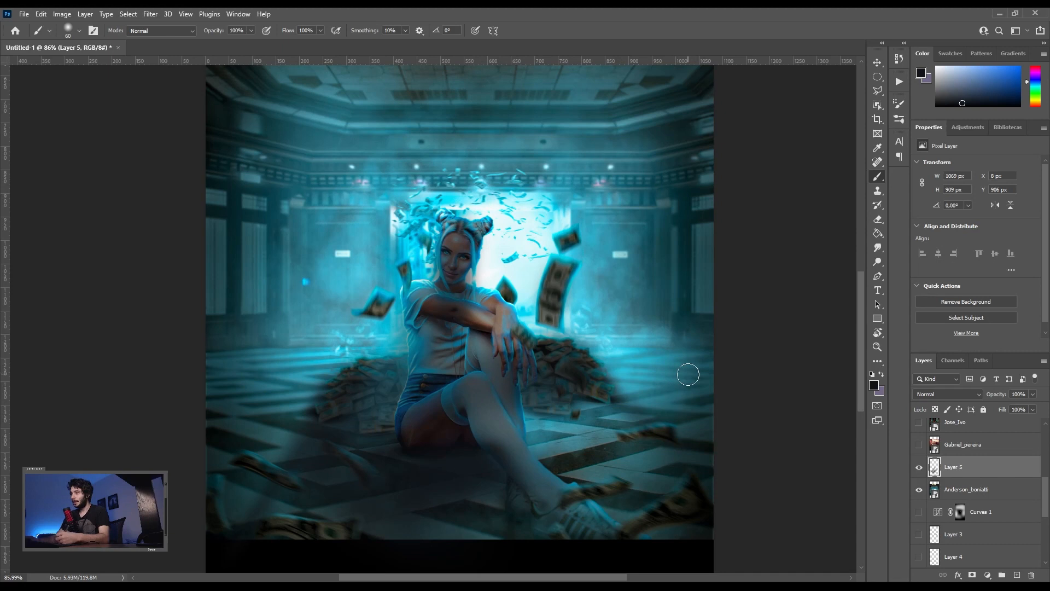
mouse_move(602, 380)
left_mouse_down()
mouse_move(666, 456)
mouse_move(597, 438)
mouse_move(567, 452)
mouse_move(537, 443)
mouse_move(634, 487)
left_mouse_up()
key("bracketright")
key("bracketright")
key("bracketright")
key("bracketright")
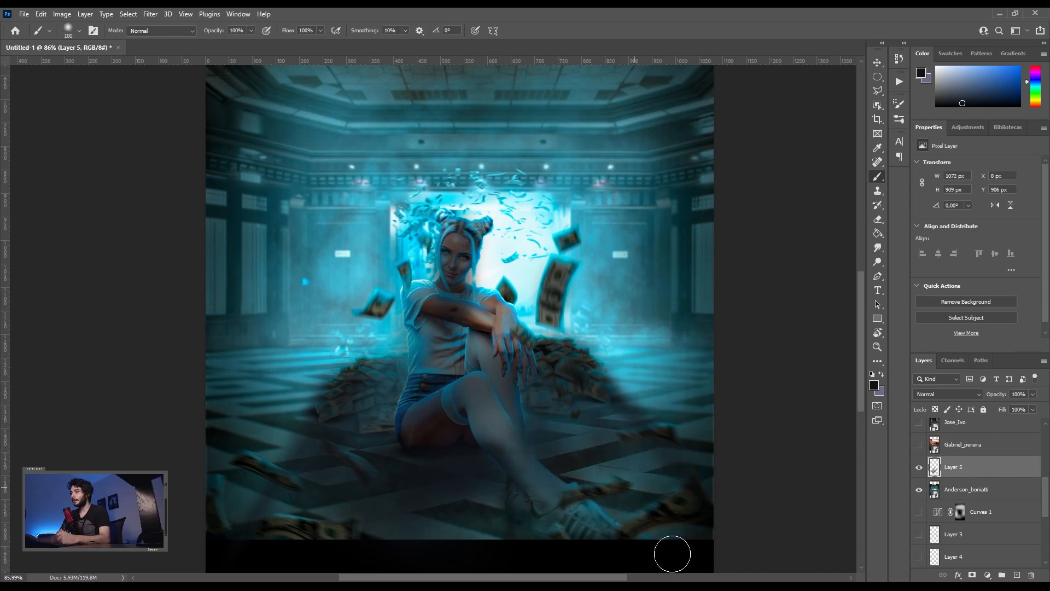
- Compare the whole bank scene with and without the painted shading on Layer 5
key("v")
scroll(554, 286, "down", 2)
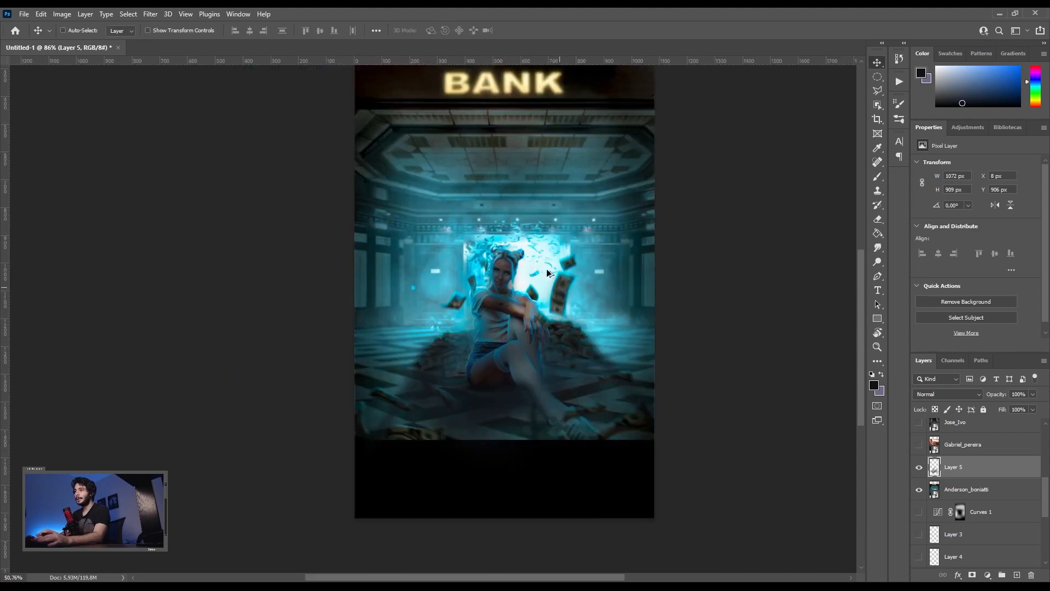
scroll(553, 285, "down", 2)
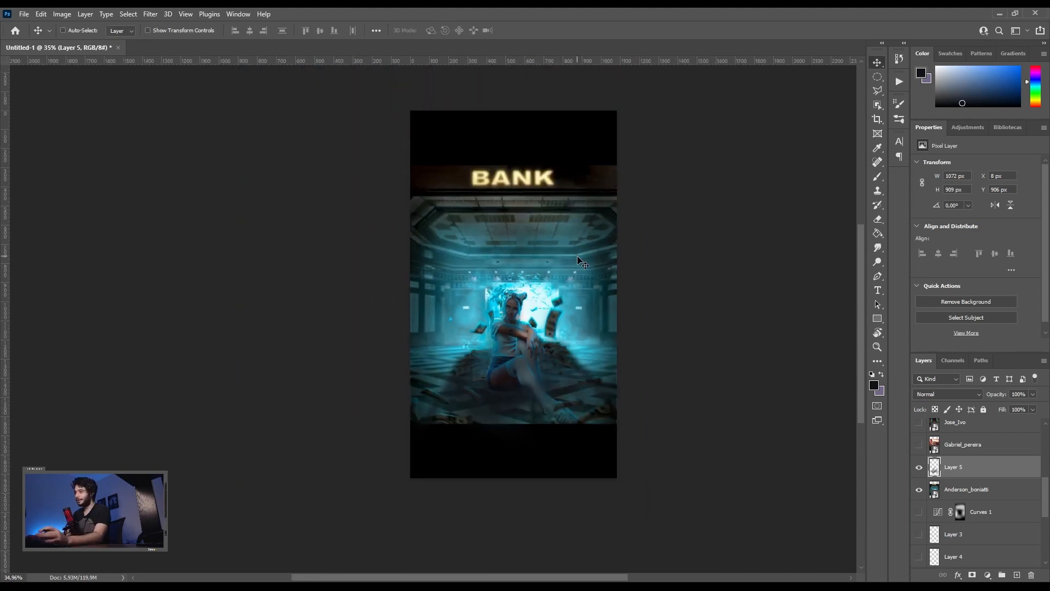
left_click(919, 467)
left_click(918, 468)
left_click(919, 469)
left_click(919, 469)
left_click(920, 469)
left_click(919, 469)
left_click(919, 469)
left_click(919, 469)
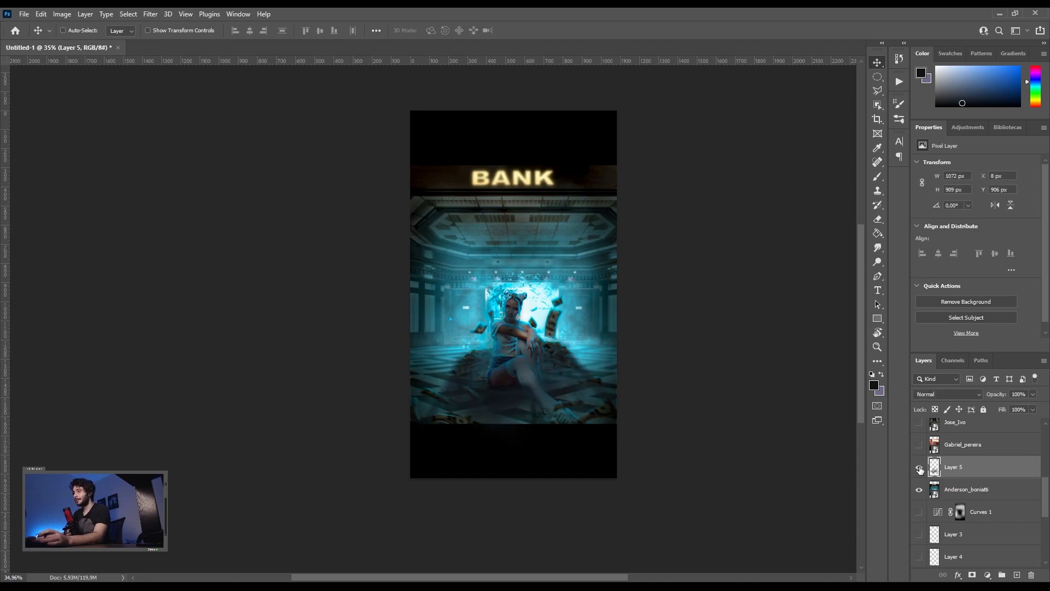
- Hide Layer 5 and examine the original lighting on the woman's face, arms and hands and on the money piles
scroll(517, 278, "up", 3)
scroll(526, 312, "down", 1)
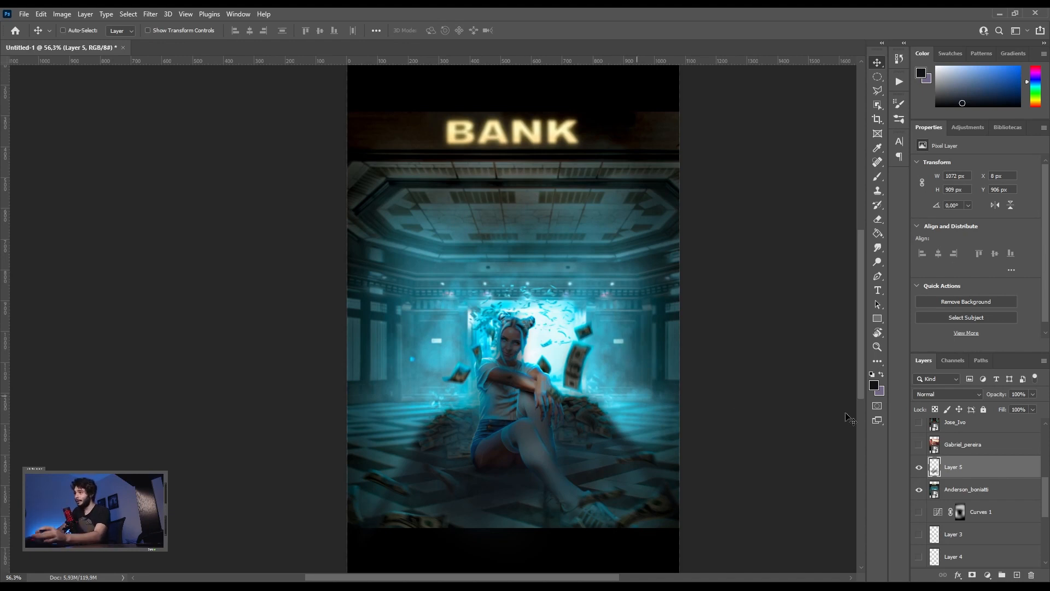
left_click(918, 467)
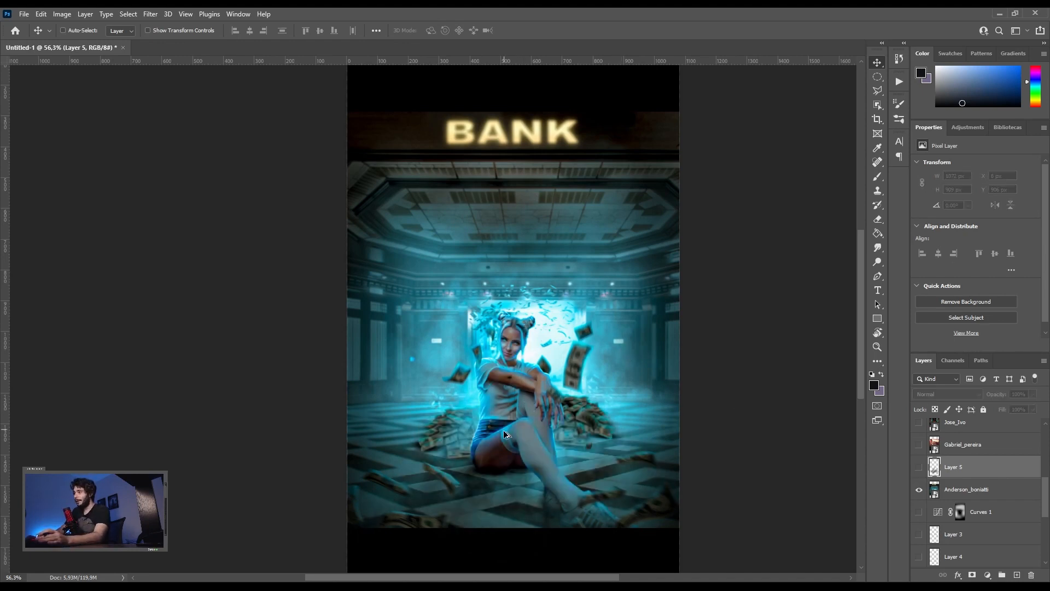
scroll(503, 430, "up", 5)
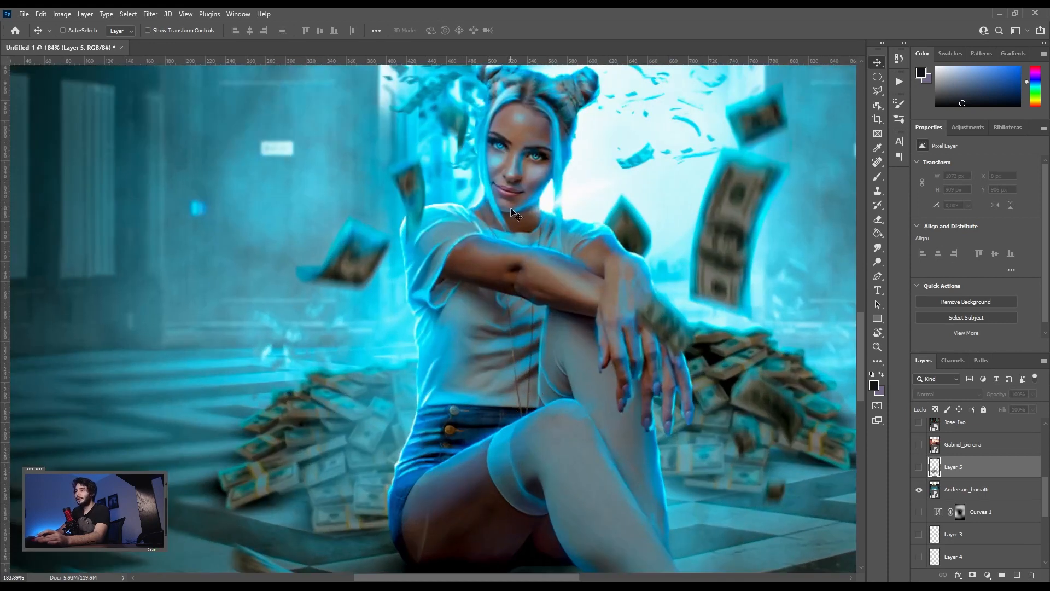
scroll(514, 212, "up", 1)
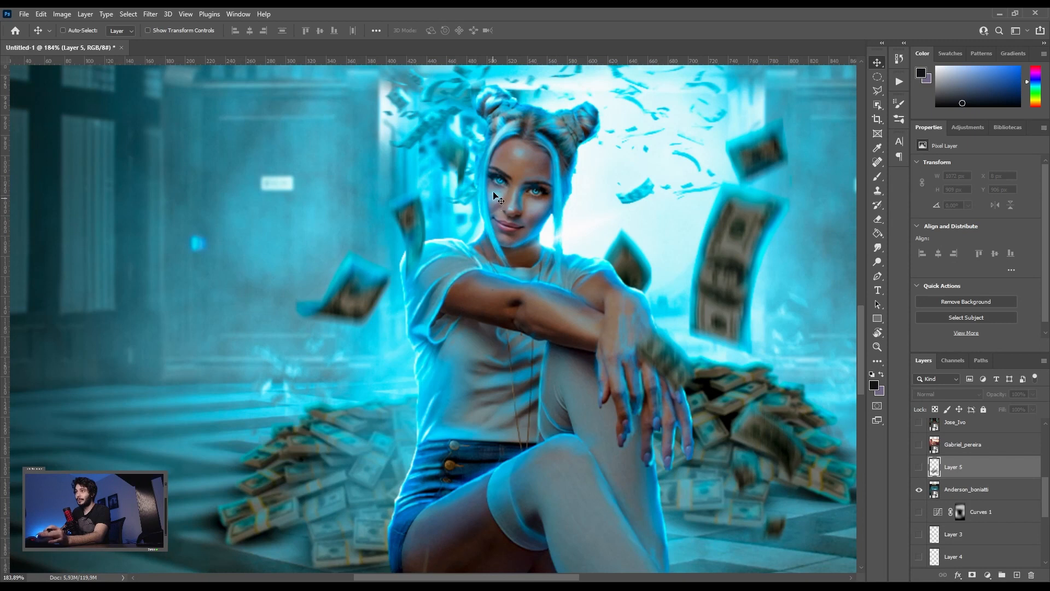
scroll(688, 382, "up", 3)
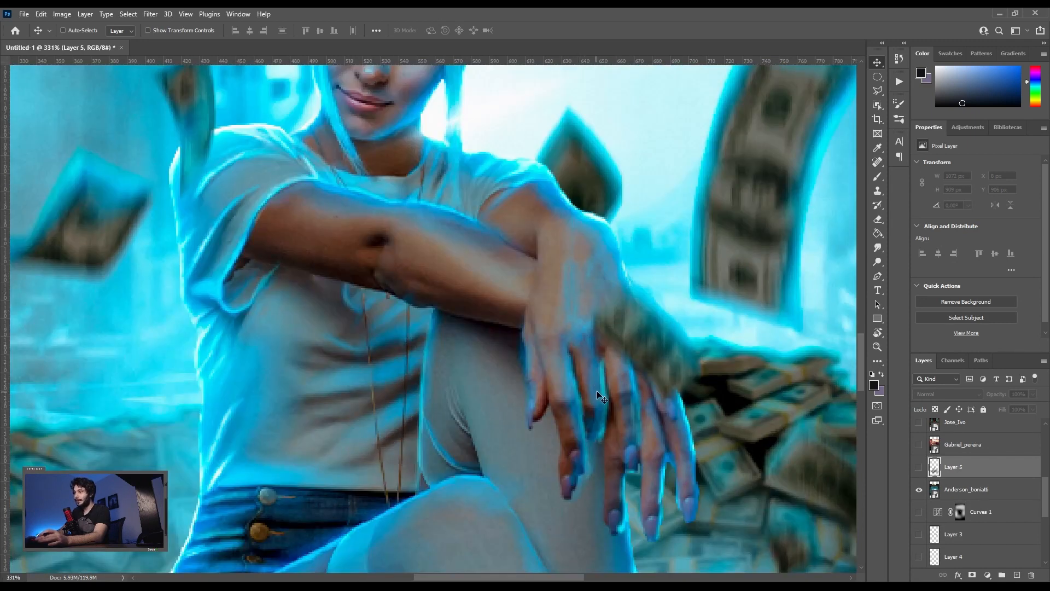
scroll(602, 388, "down", 8)
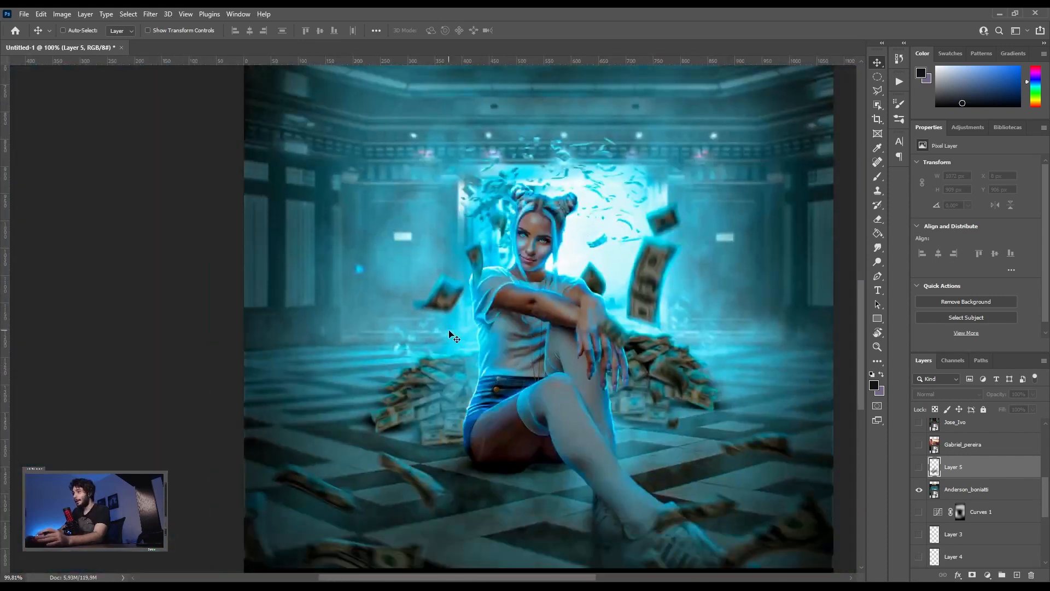
scroll(447, 384, "up", 1)
scroll(514, 381, "down", 2)
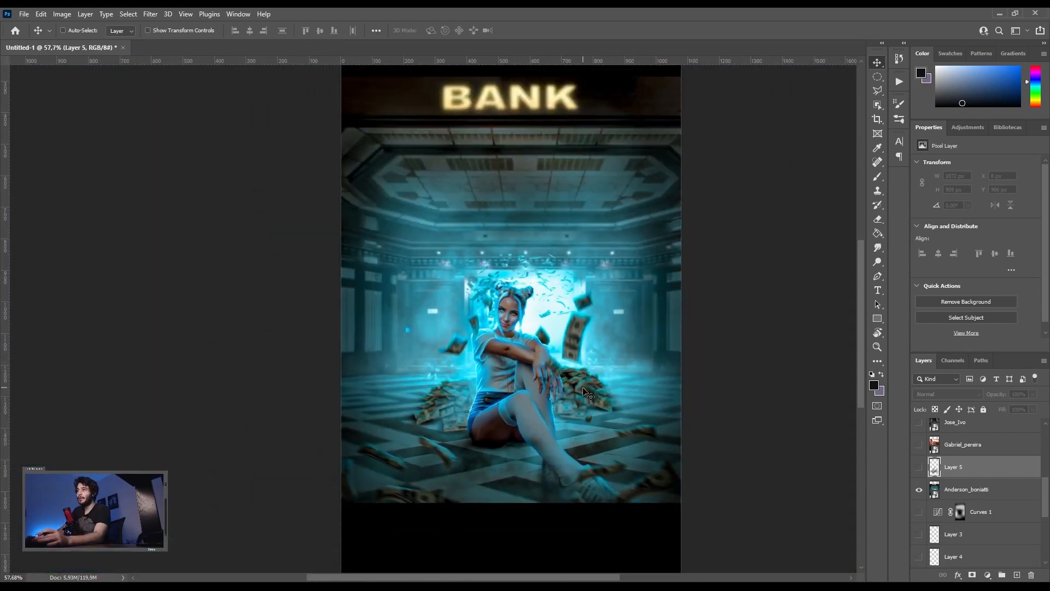
scroll(514, 382, "up", 1)
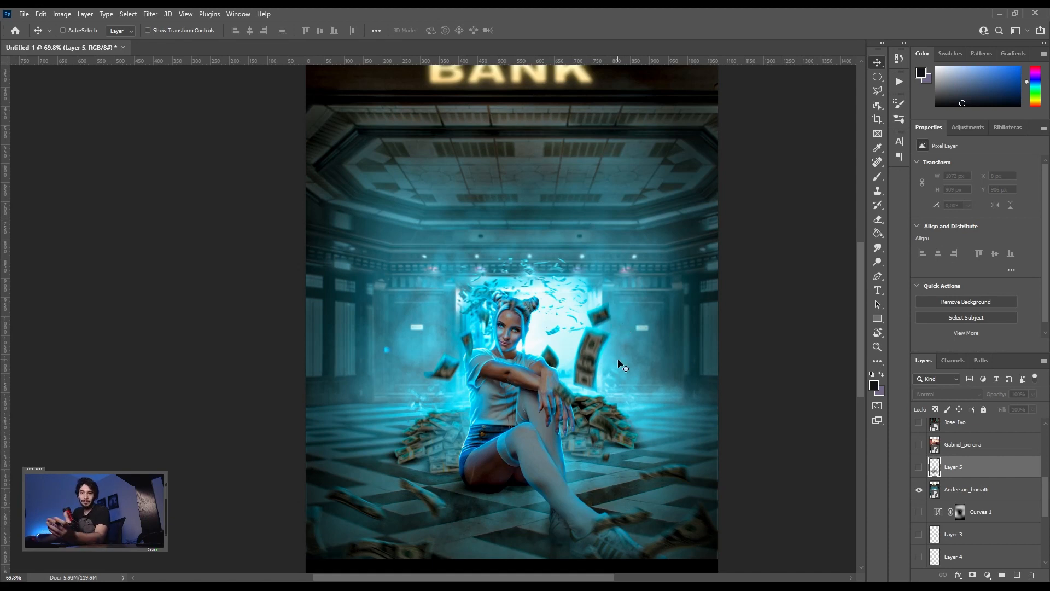
- Compare Layer 5 once more, hide the bank composite and its shading, and show and select the palace composite layer
left_click(918, 467)
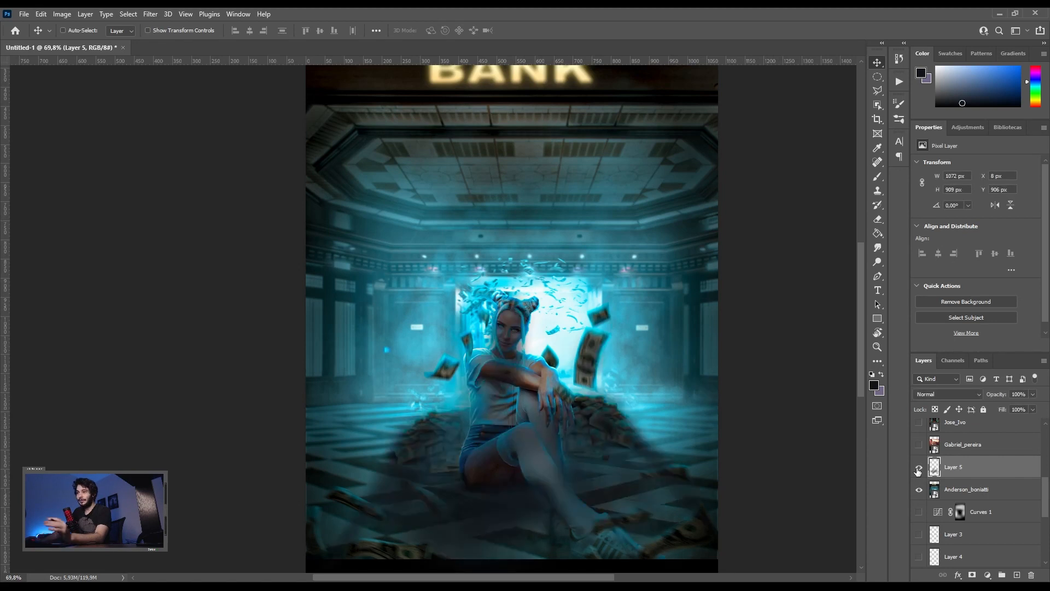
left_click(918, 468)
left_click(919, 489)
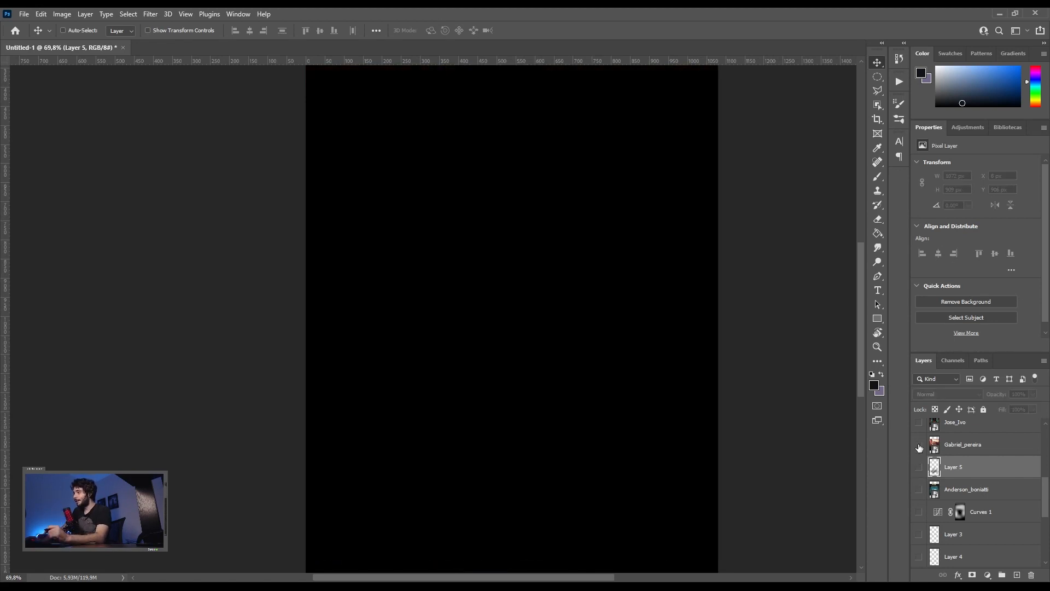
left_click(919, 444)
left_click(963, 445)
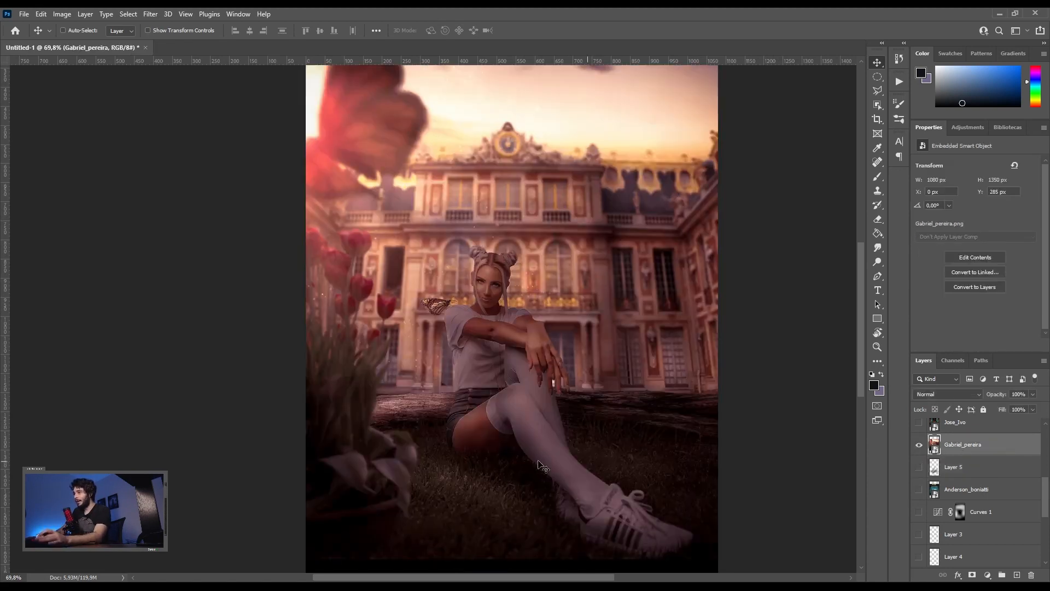
key("ctrl+0")
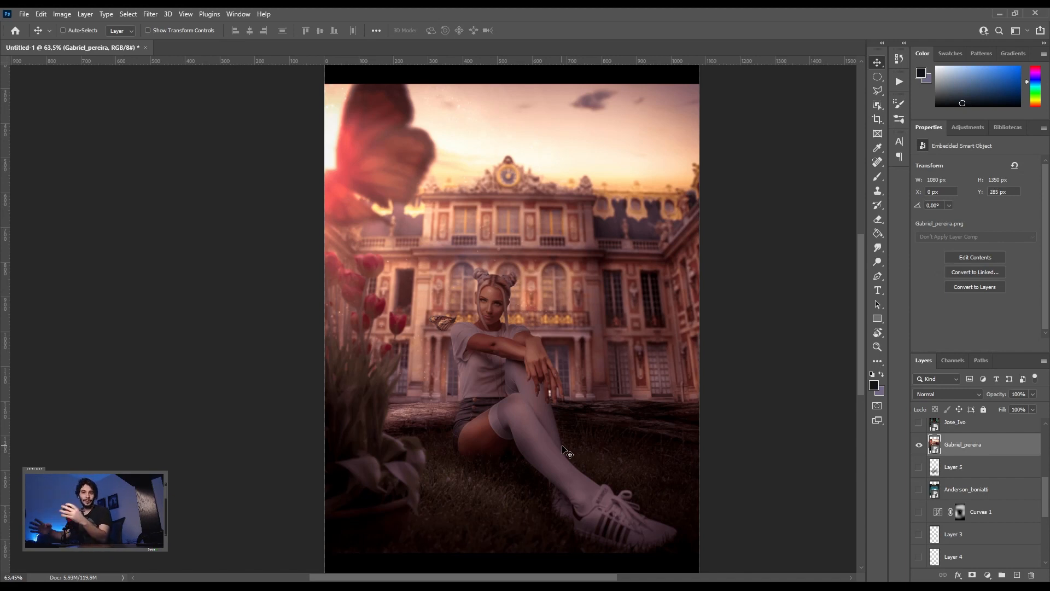
scroll(557, 377, "up", 2)
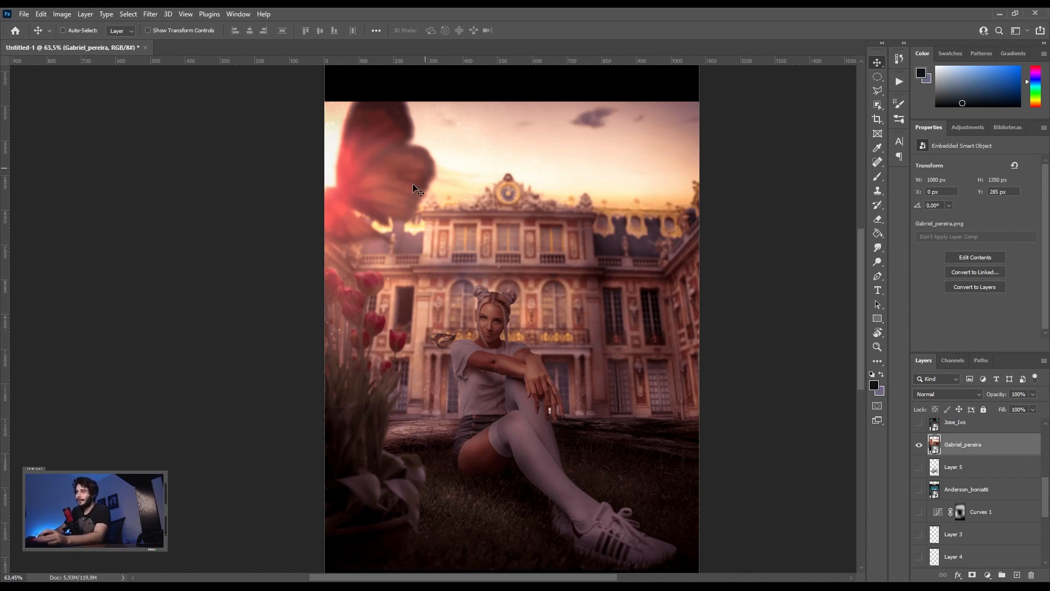
- Add a new layer above the palace composite and reduce the brush to 40 px
left_click(1016, 575)
key("b")
key("bracketleft")
key("bracketleft")
key("bracketleft")
key("bracketleft")
key("bracketleft")
key("bracketleft")
key("bracketleft")
key("bracketleft")
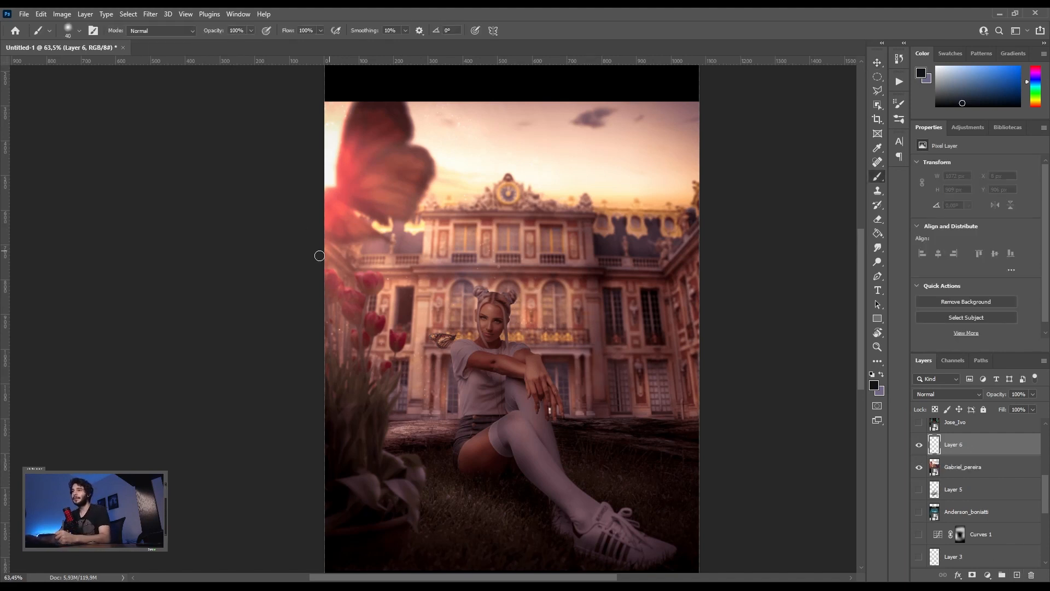
- Try outlining the foreground butterfly and tulips in pale blue with a 25 px brush, and undo both strokes
left_click_drag(950, 82, 950, 49)
key("bracketleft")
mouse_move(463, 479)
left_mouse_down()
mouse_move(423, 388)
mouse_move(405, 73)
mouse_move(323, 104)
left_mouse_up()
mouse_move(331, 144)
left_mouse_down()
mouse_move(330, 194)
mouse_move(332, 142)
mouse_move(319, 174)
left_mouse_up()
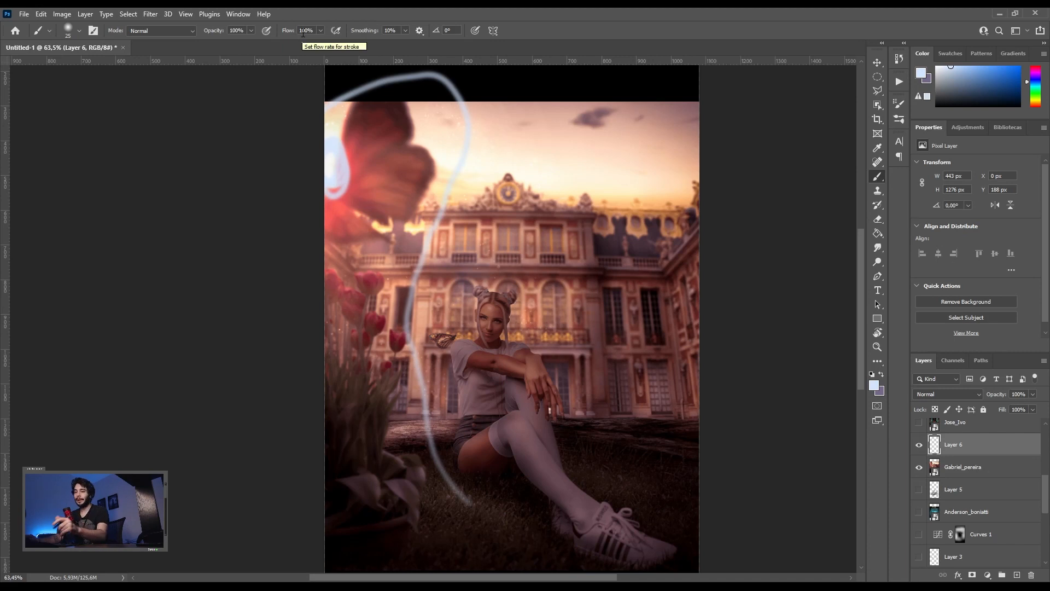
key("ctrl+z")
key("ctrl+z")
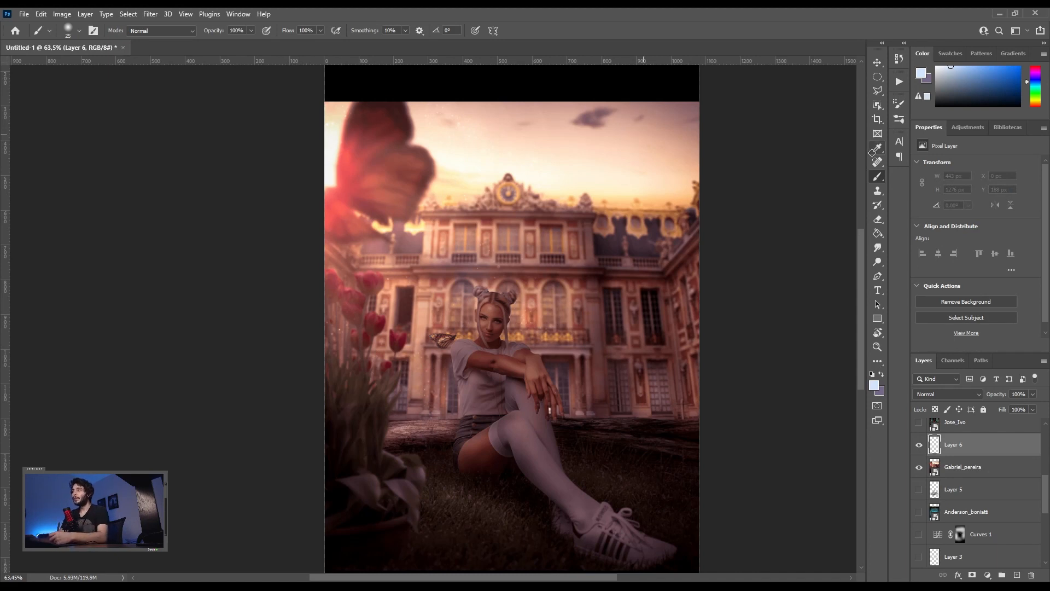
- Draw cream outlines around the foreground butterfly and tulips and across the grass in front of the woman
left_click(1035, 102)
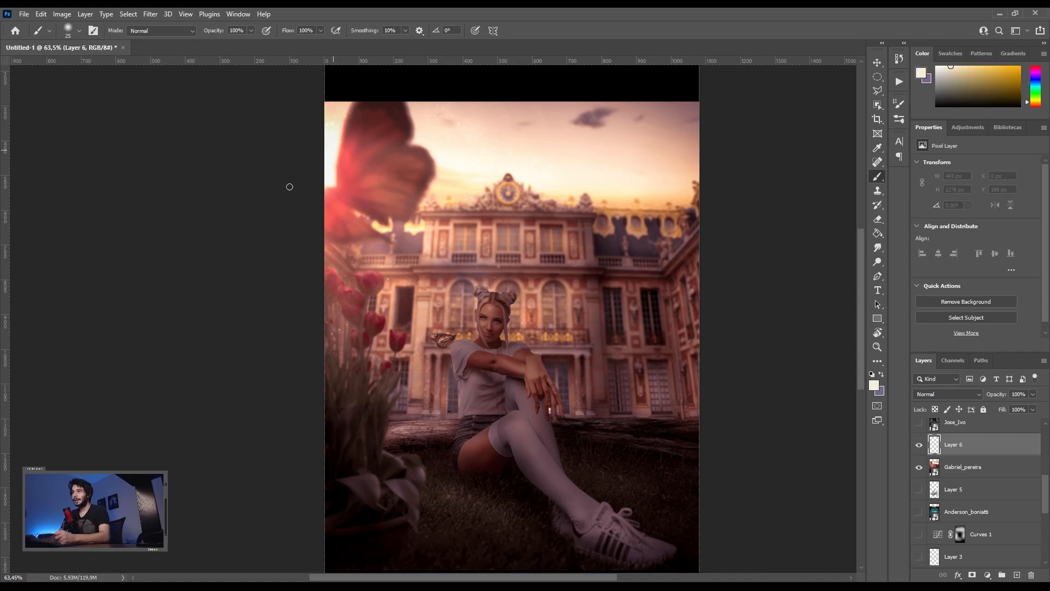
mouse_move(335, 536)
left_mouse_down()
mouse_move(426, 520)
mouse_move(396, 347)
mouse_move(446, 222)
mouse_move(466, 124)
mouse_move(274, 207)
left_mouse_up()
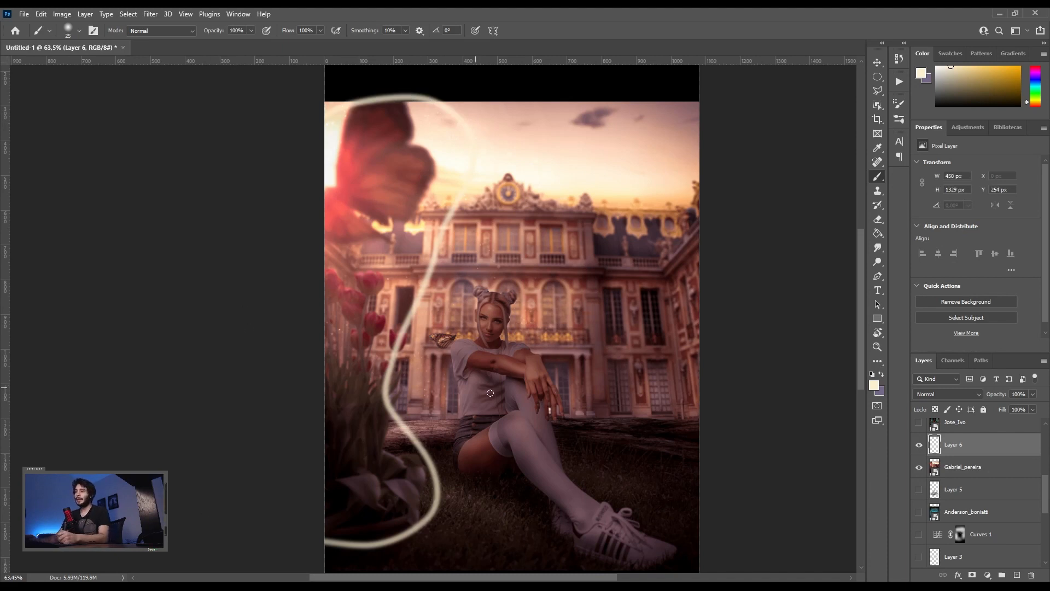
mouse_move(716, 442)
left_mouse_down()
mouse_move(521, 525)
mouse_move(416, 476)
left_mouse_up()
left_click_drag(417, 377, 394, 304)
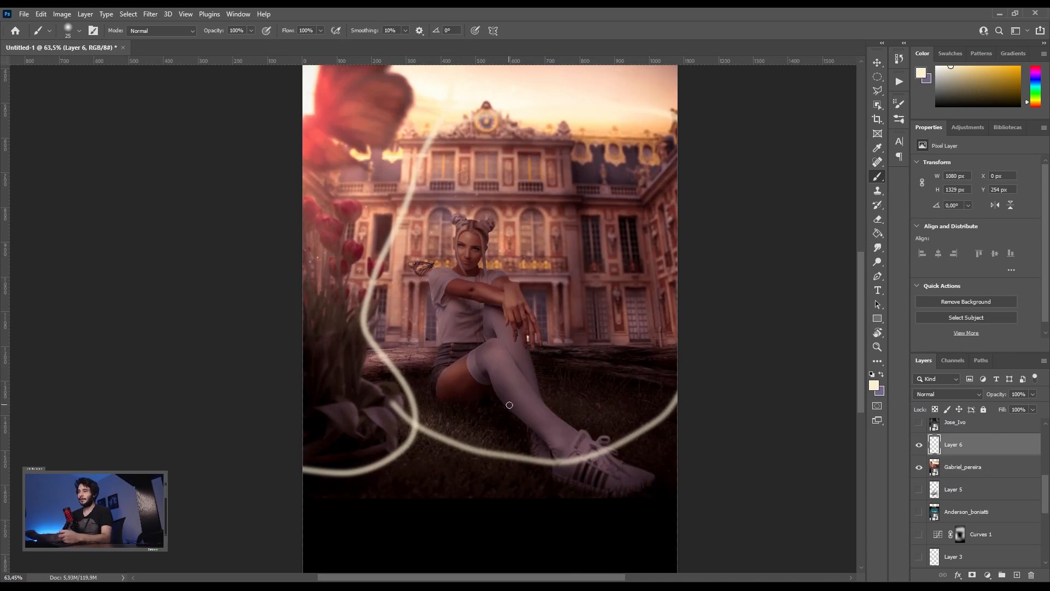
- Outline the log behind the woman with a thin cream brush and mark two vertical lines across it
scroll(510, 404, "up", 3)
key("bracketleft")
key("bracketleft")
key("bracketleft")
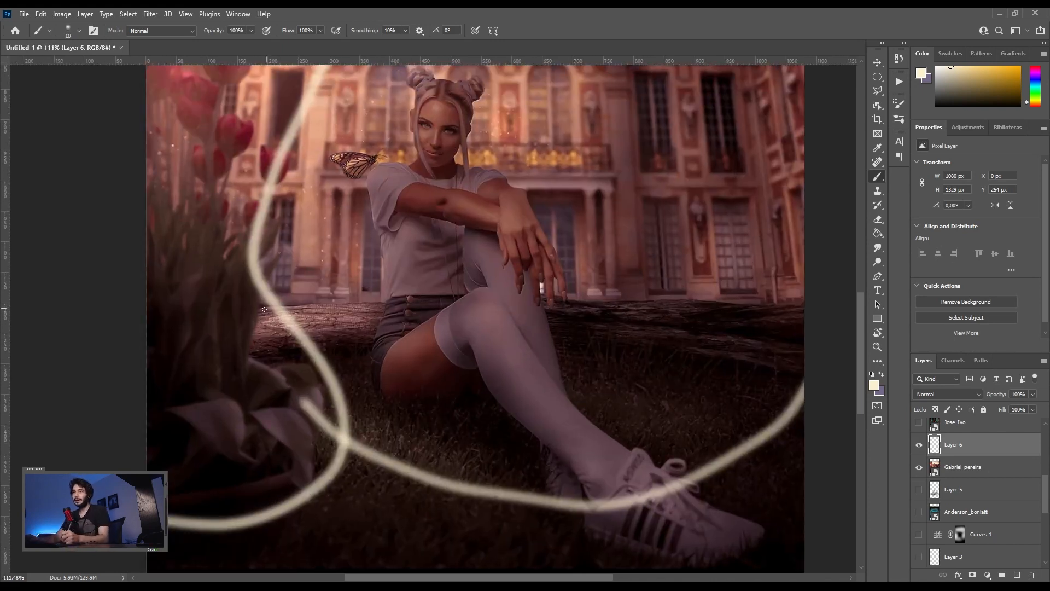
mouse_move(259, 313)
left_mouse_down()
mouse_move(250, 353)
mouse_move(268, 362)
mouse_move(257, 350)
mouse_move(261, 307)
mouse_move(381, 308)
left_mouse_up()
left_click_drag(255, 362, 361, 354)
left_click_drag(534, 296, 805, 311)
left_click_drag(546, 346, 807, 372)
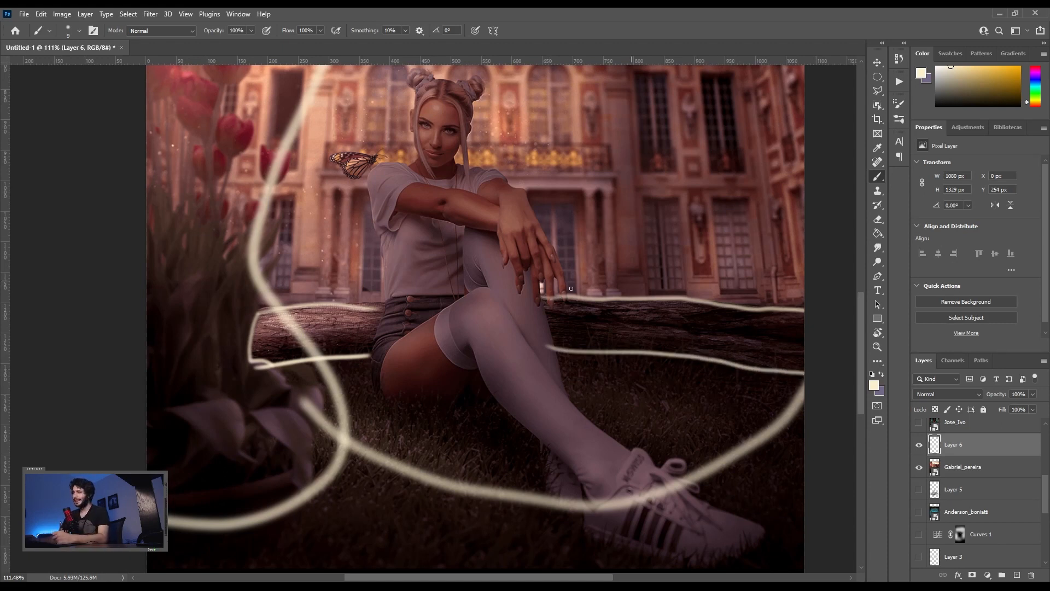
mouse_move(609, 299)
left_mouse_down()
mouse_move(603, 356)
mouse_move(604, 305)
mouse_move(651, 352)
left_mouse_up()
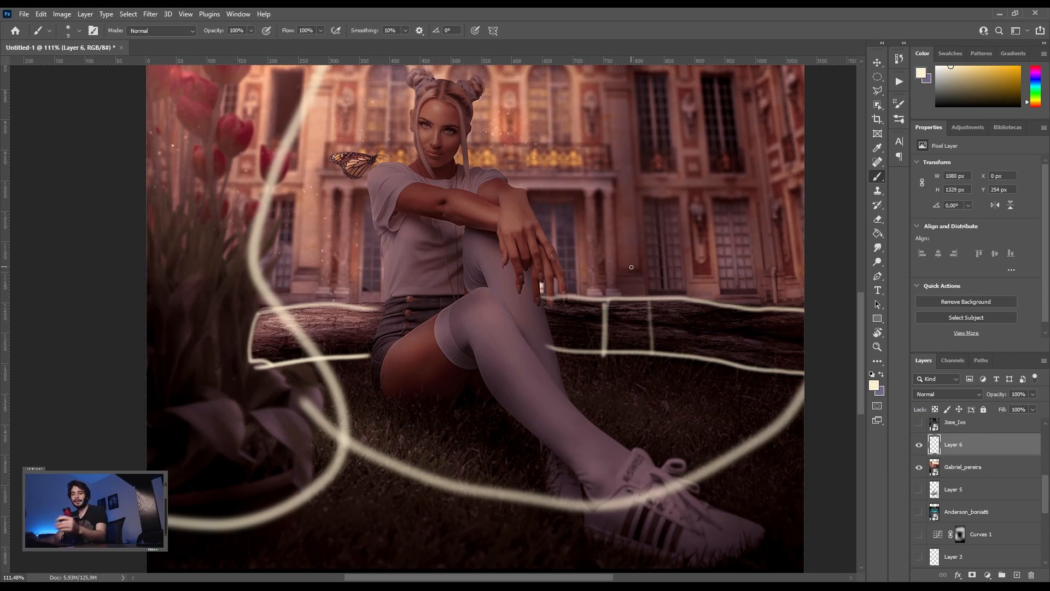
- Clear all the annotation strokes from Layer 6 and deselect
key("ctrl+a")
key("Delete")
key("ctrl+d")
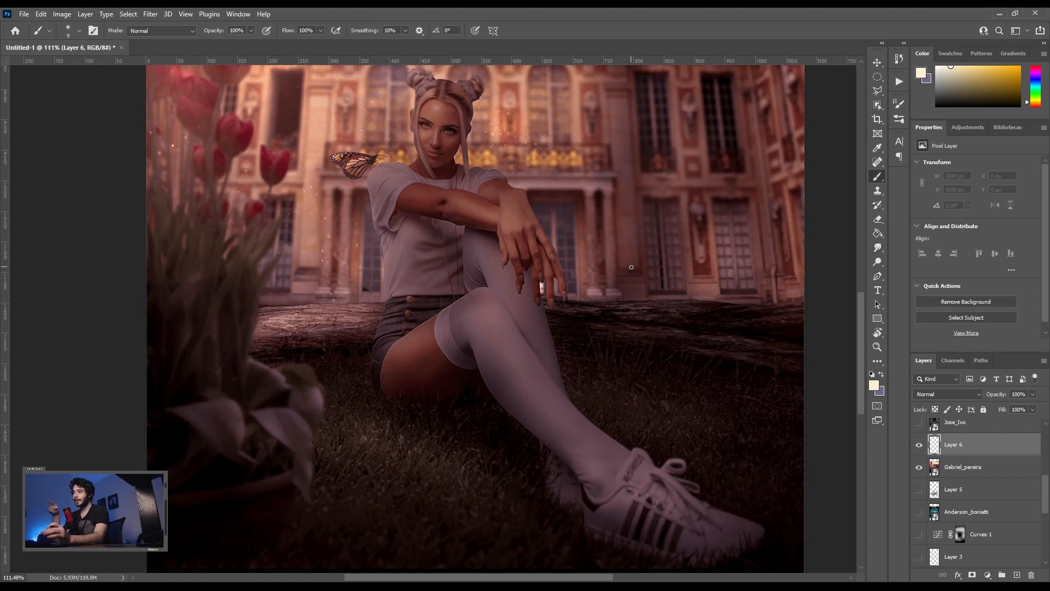
- Choose a saturated orange and paint along the edge of the foreground butterfly's wing with a 25 px brush
scroll(631, 267, "down", 3)
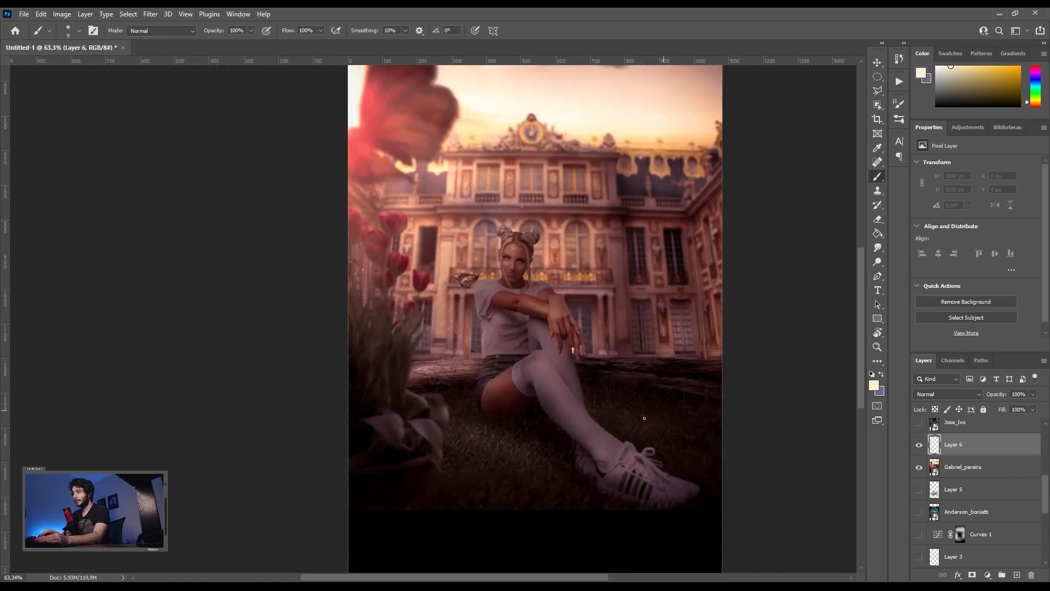
scroll(603, 378, "up", 2)
left_click(1000, 72)
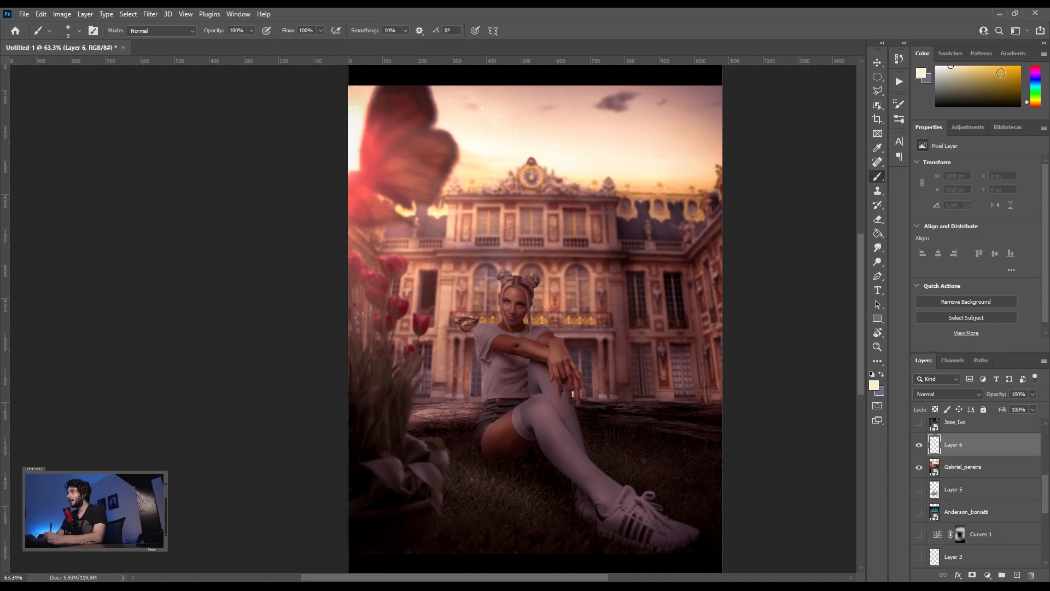
left_click(1035, 108)
key("bracketright")
key("bracketright")
key("bracketright")
left_click_drag(379, 82, 360, 158)
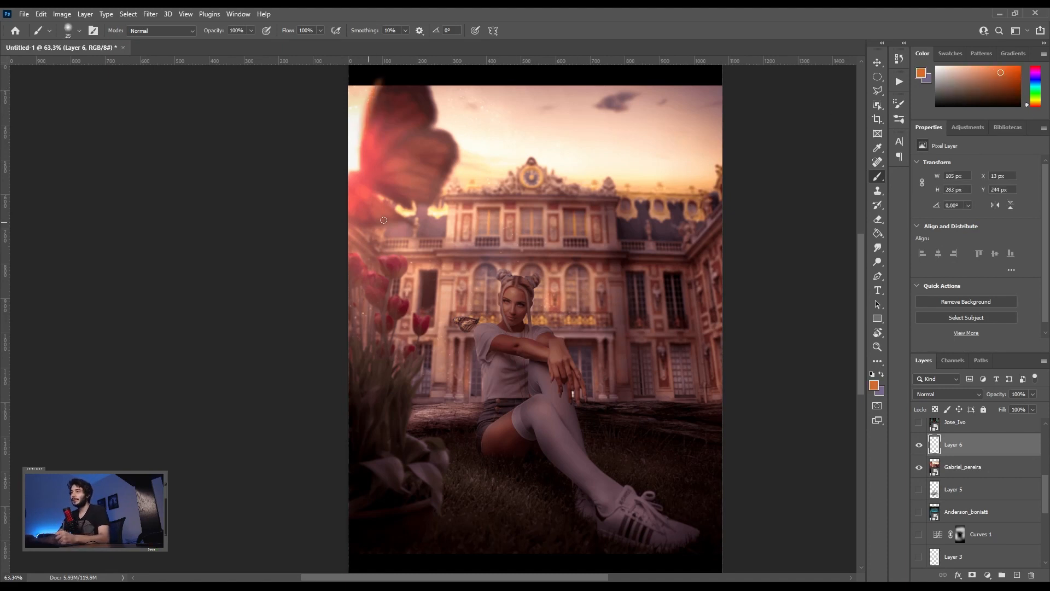
- Set Layer 6 to Screen blending and paint orange highlights on the tulip petals with a 10 px brush
left_click(948, 394)
left_click(929, 403)
key("bracketleft")
key("bracketleft")
key("bracketleft")
mouse_move(350, 254)
left_mouse_down()
mouse_move(387, 282)
mouse_move(390, 257)
mouse_move(405, 267)
left_mouse_up()
left_click_drag(414, 314, 425, 333)
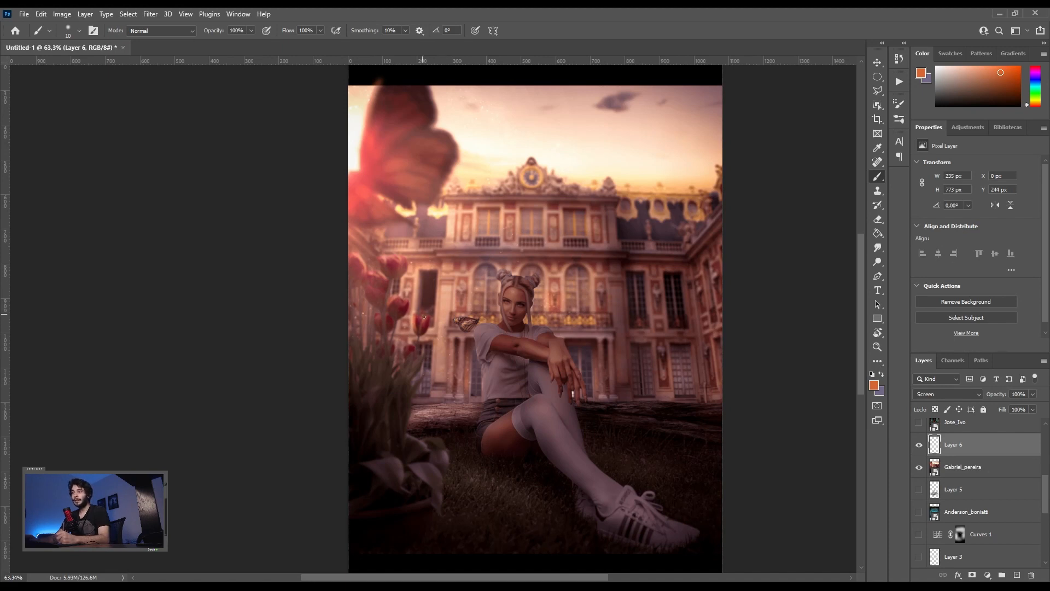
- Paint orange light streaks along the tulip stems and the leaves of the foreground plant on Layer 6
left_click_drag(402, 346, 410, 361)
left_click_drag(357, 282, 351, 369)
left_click_drag(364, 286, 371, 375)
left_click_drag(373, 307, 373, 382)
left_click_drag(387, 282, 394, 402)
left_click_drag(405, 317, 416, 407)
left_click_drag(408, 343, 418, 418)
mouse_move(409, 379)
left_mouse_down()
mouse_move(417, 439)
mouse_move(440, 454)
left_mouse_up()
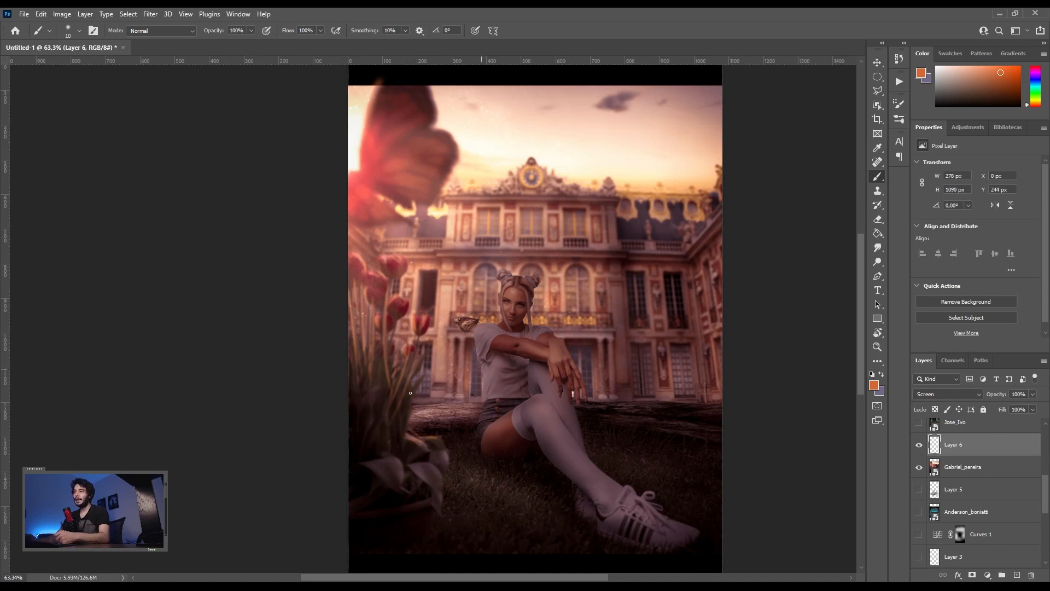
scroll(447, 353, "up", 5)
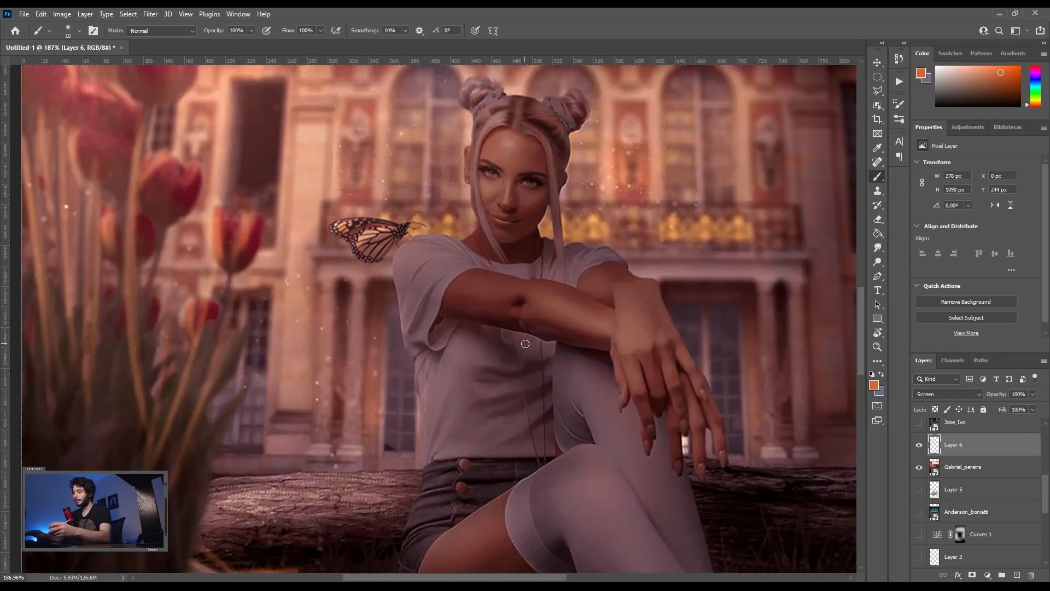
- Paint soft orange light on the woman's hair and cheek on Layer 6 with a 15 px brush at 20% opacity
key("bracketright")
key("2")
mouse_move(489, 139)
left_mouse_down()
mouse_move(477, 163)
mouse_move(490, 145)
left_mouse_up()
key("bracketleft")
key("bracketleft")
mouse_move(479, 182)
left_mouse_down()
mouse_move(483, 166)
mouse_move(486, 215)
left_mouse_up()
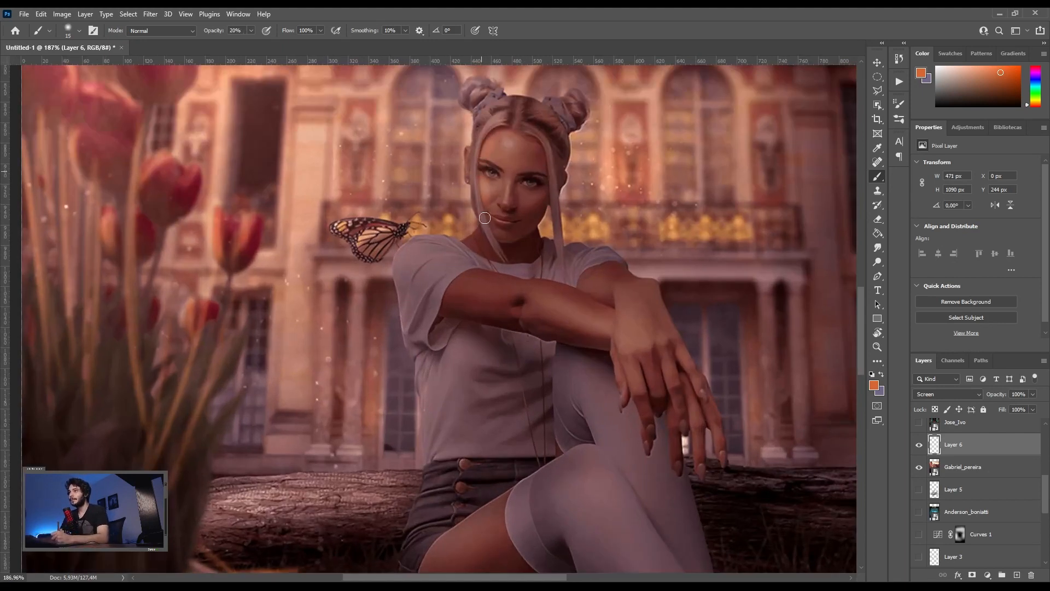
- Paint fine orange rim highlights along the woman's hair strands, ear and hair buns with a 2 px brush at 100% opacity
key("bracketleft")
key("bracketleft")
key("bracketleft")
key("bracketleft")
key("0")
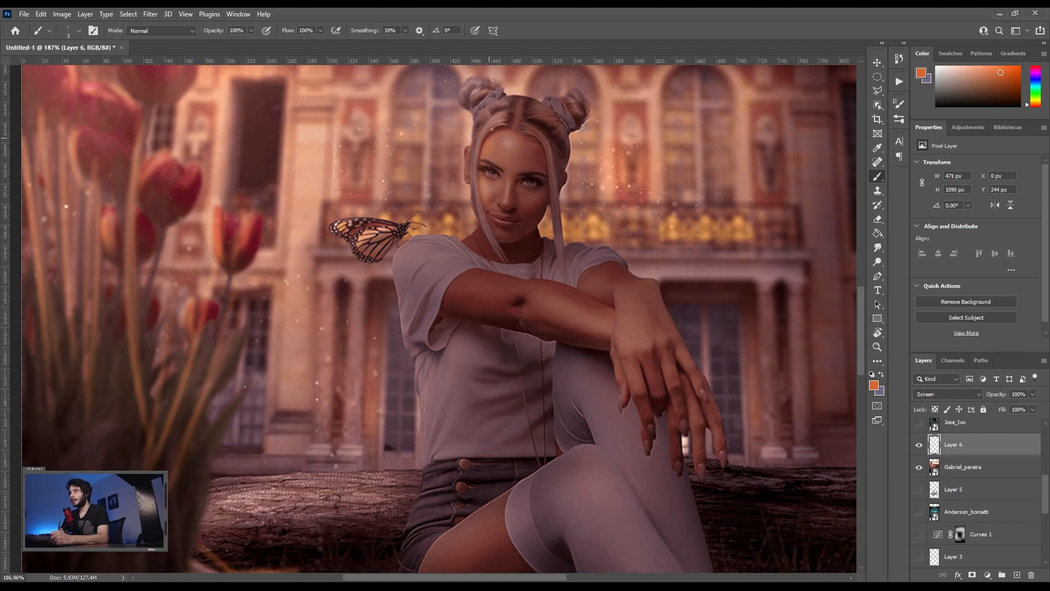
mouse_move(476, 158)
left_mouse_down()
mouse_move(501, 114)
mouse_move(471, 183)
left_mouse_up()
left_click_drag(490, 127, 480, 214)
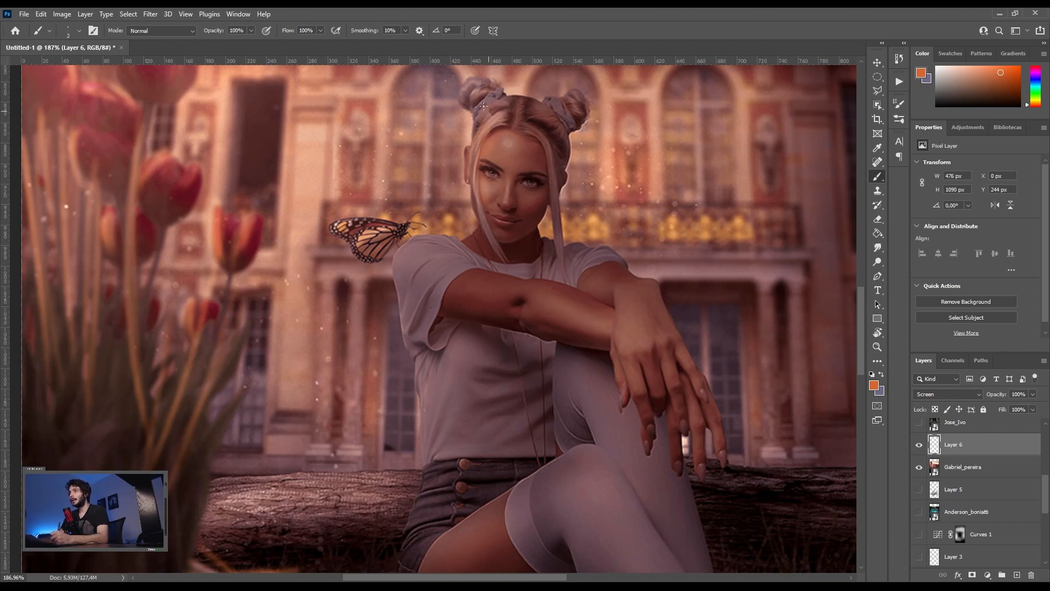
left_click_drag(465, 146, 465, 177)
mouse_move(469, 81)
left_mouse_down()
mouse_move(454, 103)
mouse_move(482, 83)
mouse_move(498, 91)
left_mouse_up()
mouse_move(573, 87)
left_mouse_down()
mouse_move(582, 98)
mouse_move(557, 107)
left_mouse_up()
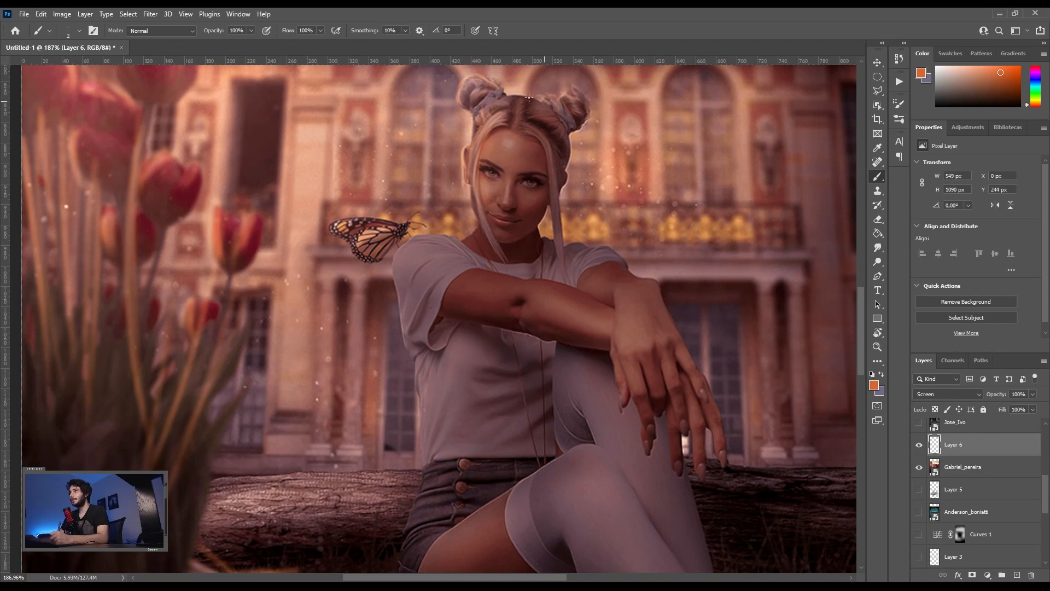
mouse_move(463, 110)
left_mouse_down()
mouse_move(458, 101)
mouse_move(478, 235)
left_mouse_up()
- Add a broader orange highlight to the hair strand framing the woman's face with a larger brush
key("bracketright")
key("bracketright")
key("bracketright")
key("bracketright")
key("bracketright")
left_click_drag(489, 137, 481, 204)
- Paint orange rim light along the woman's shoulder, sleeve folds, shirt side and shorts with a 4 px brush
key("bracketleft")
key("bracketleft")
key("bracketleft")
mouse_move(454, 239)
left_mouse_down()
mouse_move(415, 239)
mouse_move(406, 244)
mouse_move(426, 244)
mouse_move(392, 256)
left_mouse_up()
mouse_move(409, 241)
left_mouse_down()
mouse_move(390, 272)
mouse_move(399, 304)
mouse_move(416, 273)
mouse_move(402, 293)
mouse_move(404, 332)
left_mouse_up()
mouse_move(425, 291)
left_mouse_down()
mouse_move(409, 325)
mouse_move(429, 421)
mouse_move(423, 452)
left_mouse_up()
mouse_move(429, 418)
left_mouse_down()
mouse_move(428, 474)
mouse_move(425, 457)
mouse_move(436, 464)
mouse_move(414, 505)
mouse_move(419, 486)
mouse_move(435, 492)
mouse_move(415, 503)
mouse_move(407, 540)
mouse_move(427, 520)
mouse_move(404, 519)
mouse_move(421, 504)
mouse_move(407, 539)
left_mouse_up()
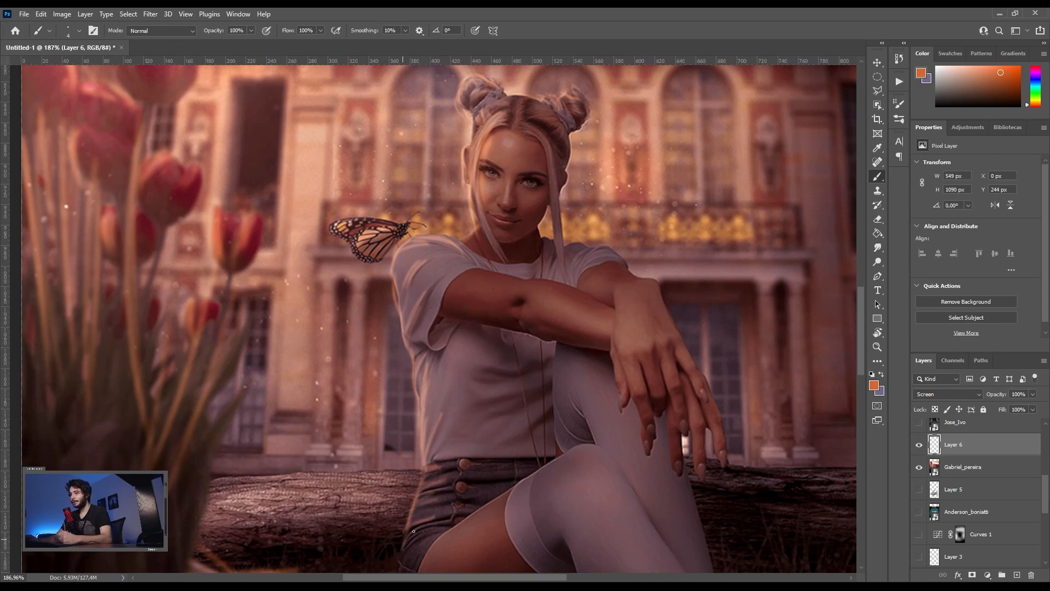
left_click_drag(382, 500, 394, 389)
left_click_drag(417, 435, 411, 477)
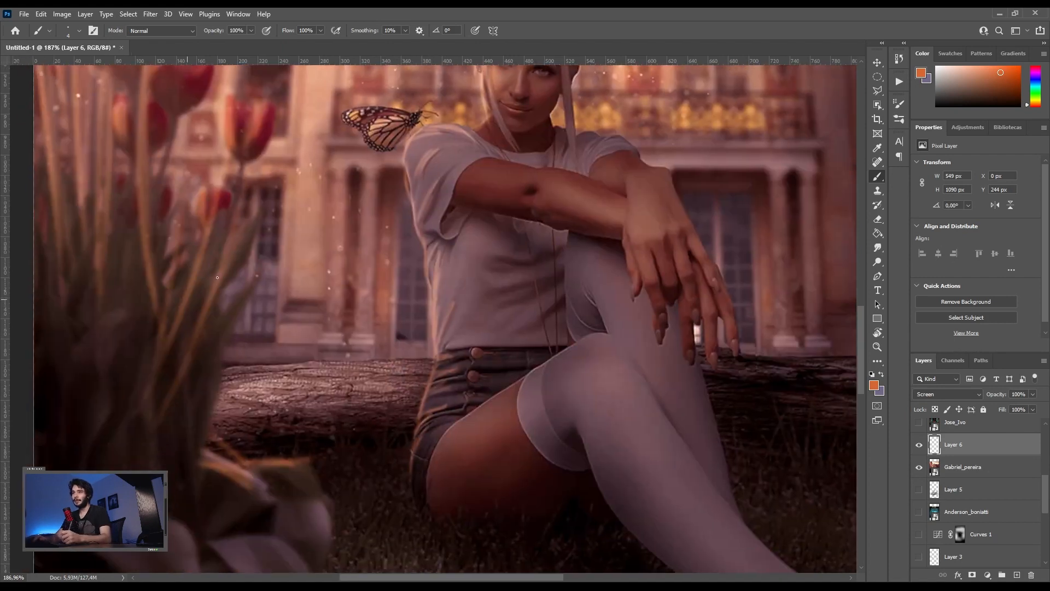
left_click_drag(434, 124, 357, 333)
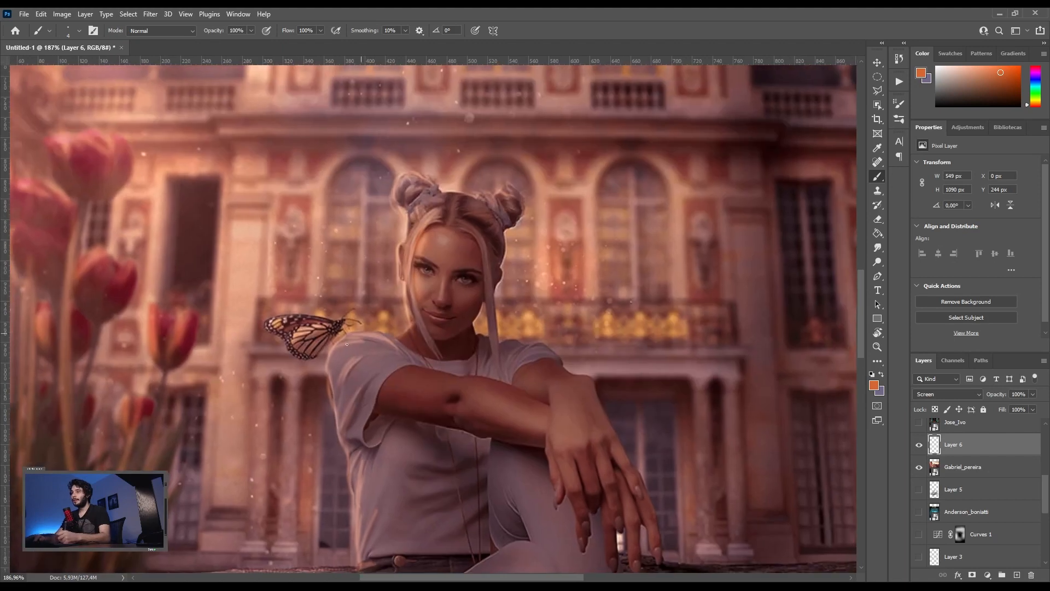
- Compare the whole palace composite with and without the Layer 6 light painting
key("v")
key("ctrl+0")
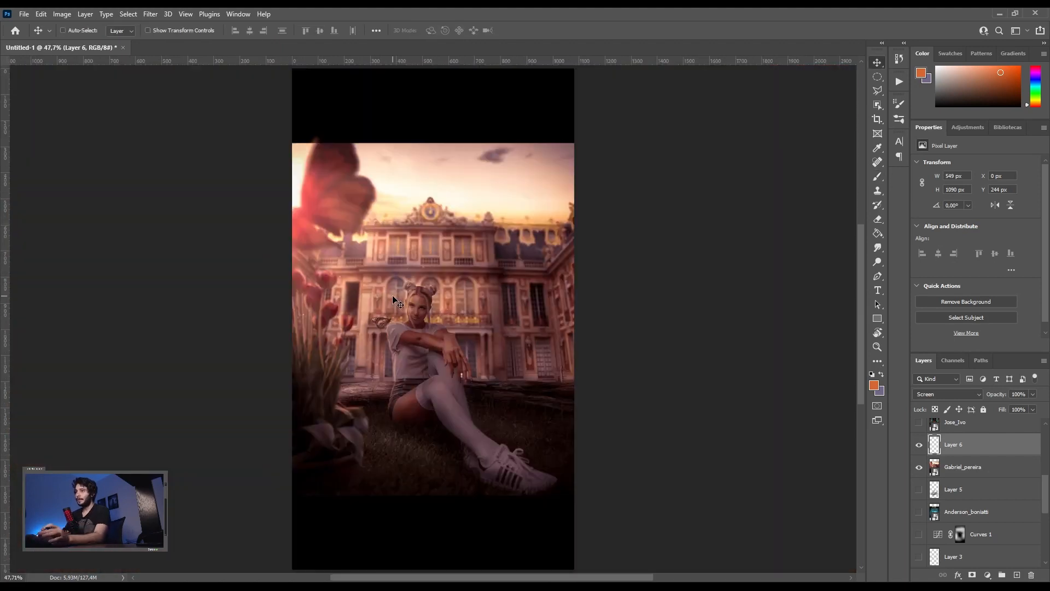
left_click(919, 444)
left_click(919, 445)
left_click(919, 445)
left_click(919, 445)
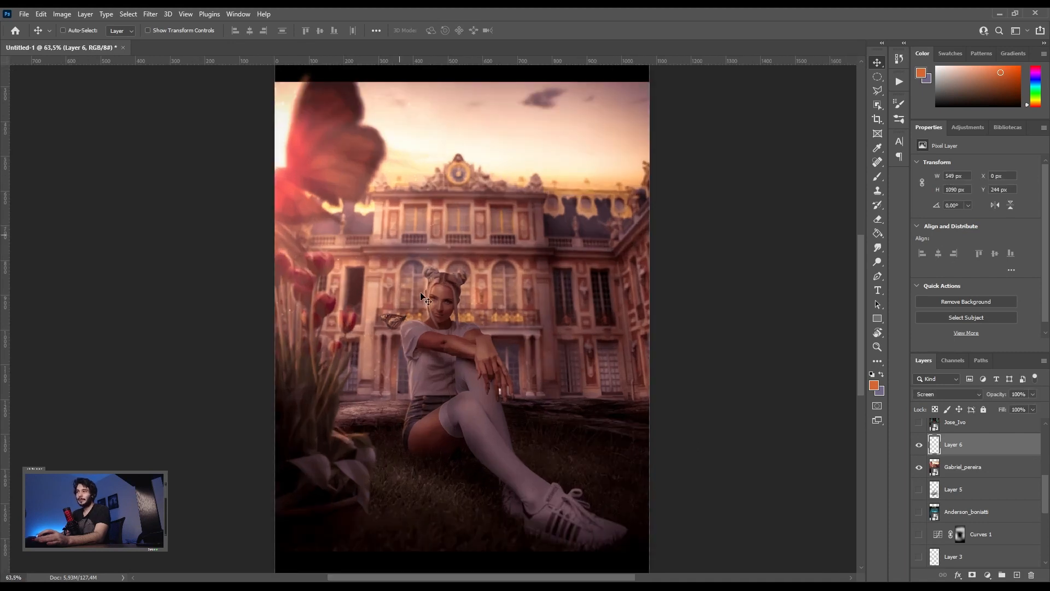
- Examine the painted rim light and the butterflies up close and in the full palace scene
scroll(392, 335, "up", 5)
scroll(392, 335, "up", 3)
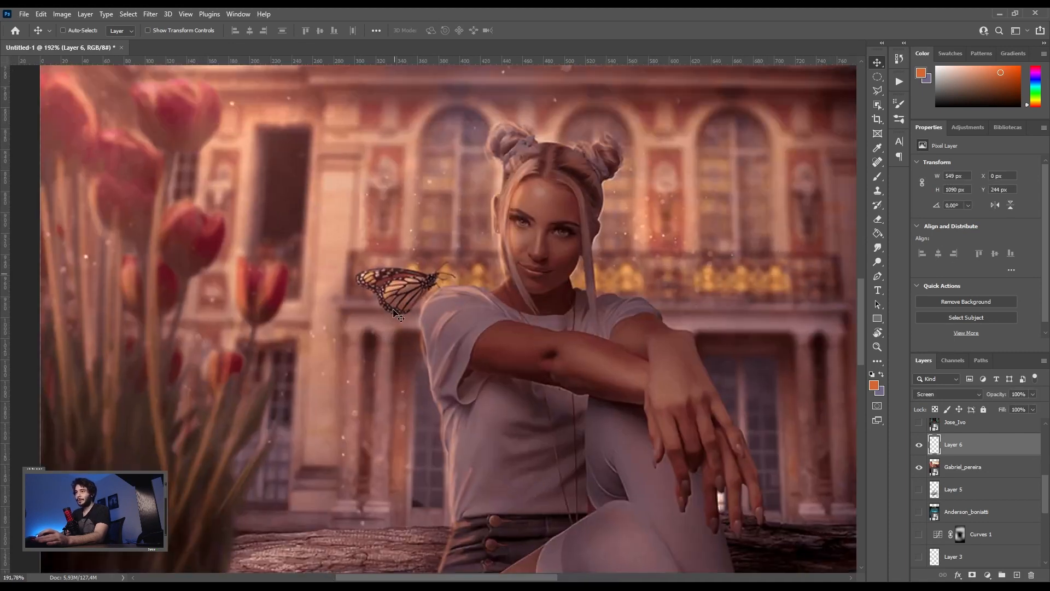
scroll(398, 307, "down", 7)
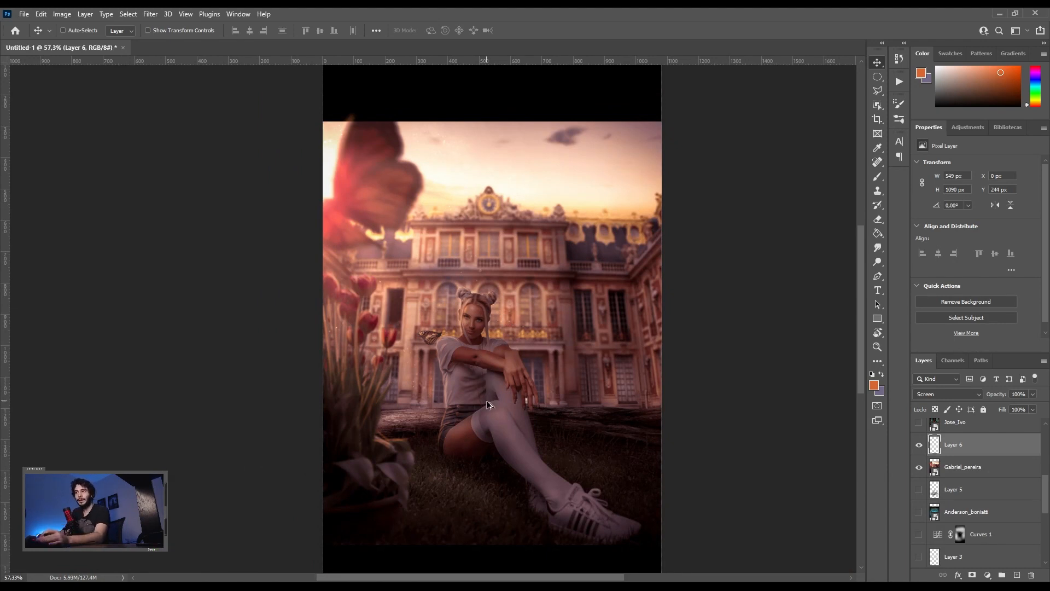
scroll(488, 398, "up", 2)
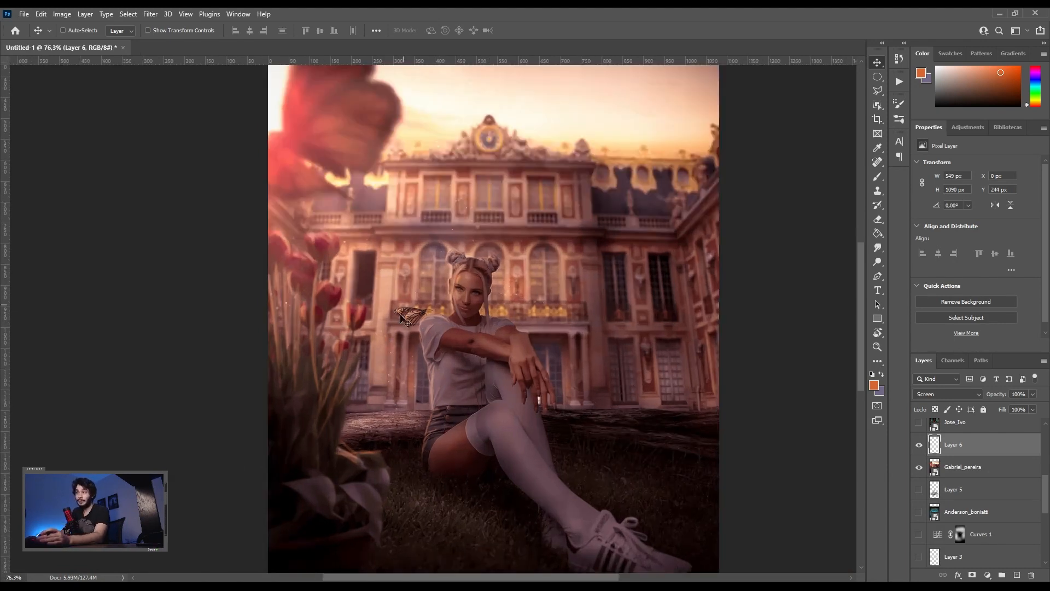
scroll(420, 322, "down", 2)
scroll(421, 338, "up", 1)
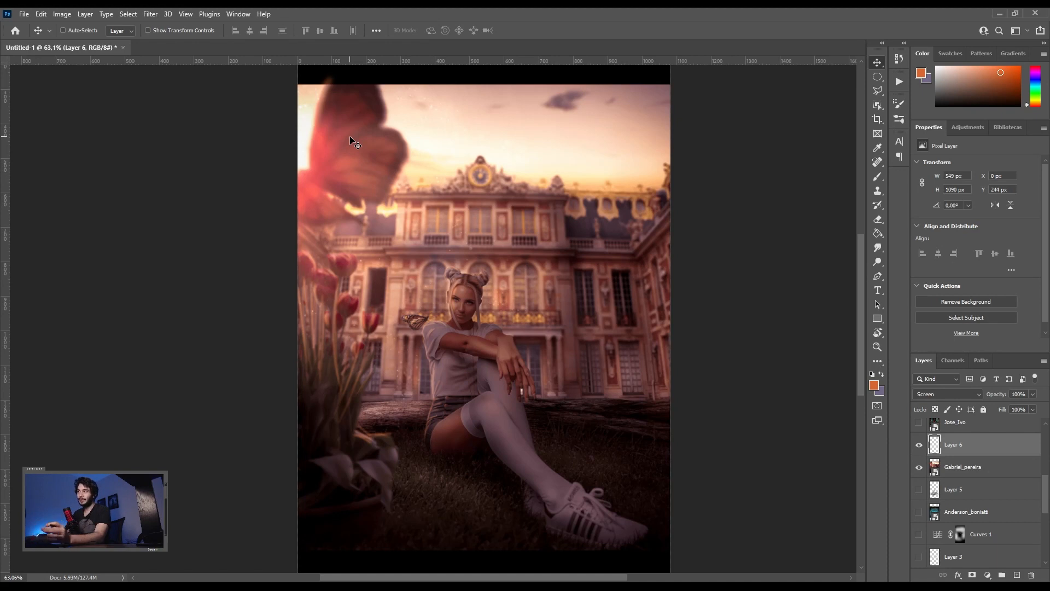
scroll(386, 277, "up", 5)
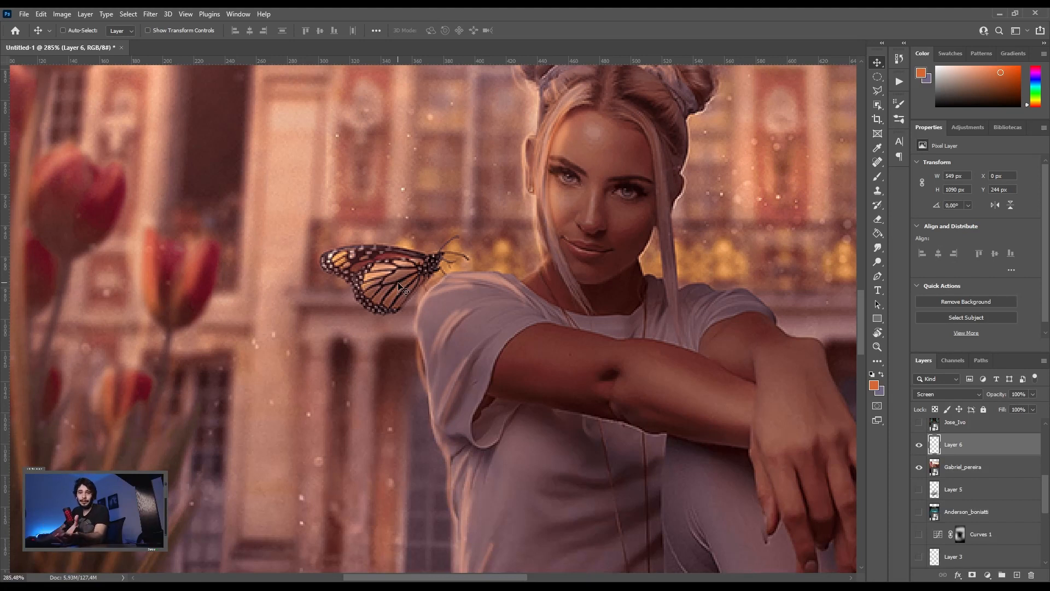
scroll(430, 306, "down", 5)
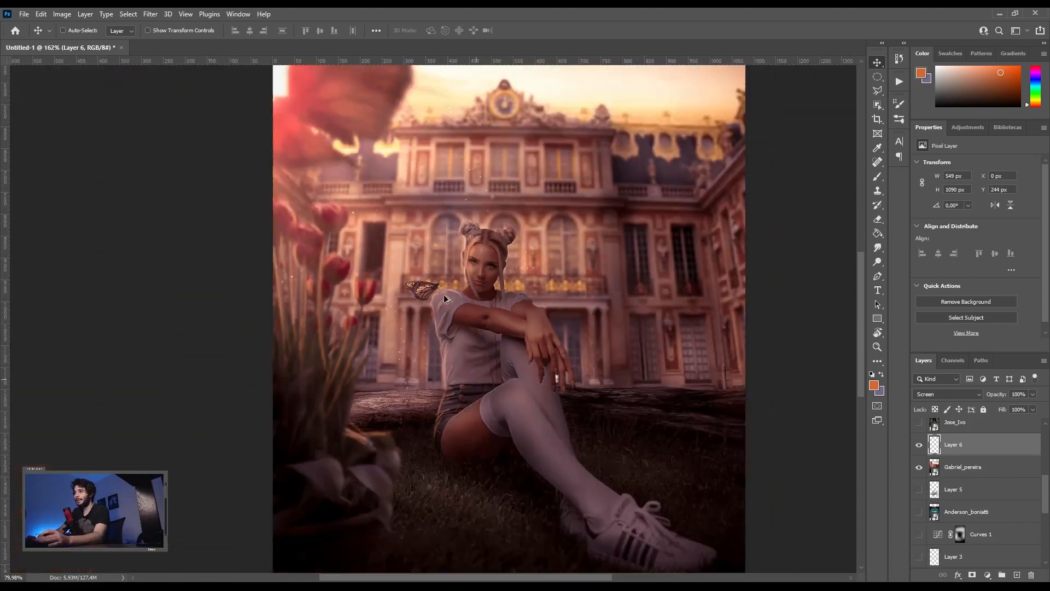
scroll(427, 303, "down", 2)
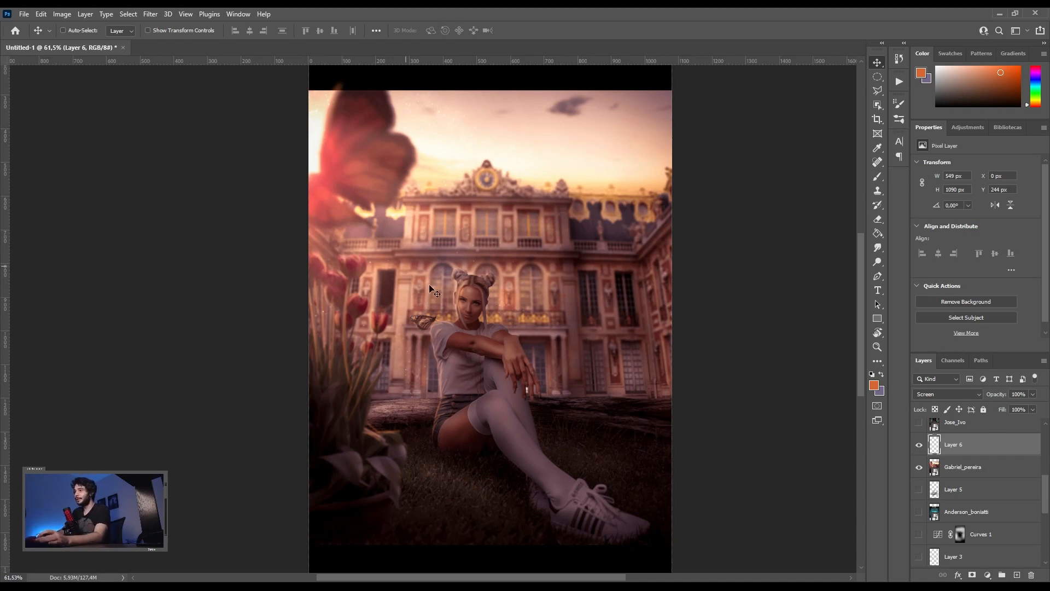
- Hide Layer 6 and the palace composite, then show the fireplace composite and select its layer
scroll(1004, 497, "up", 1)
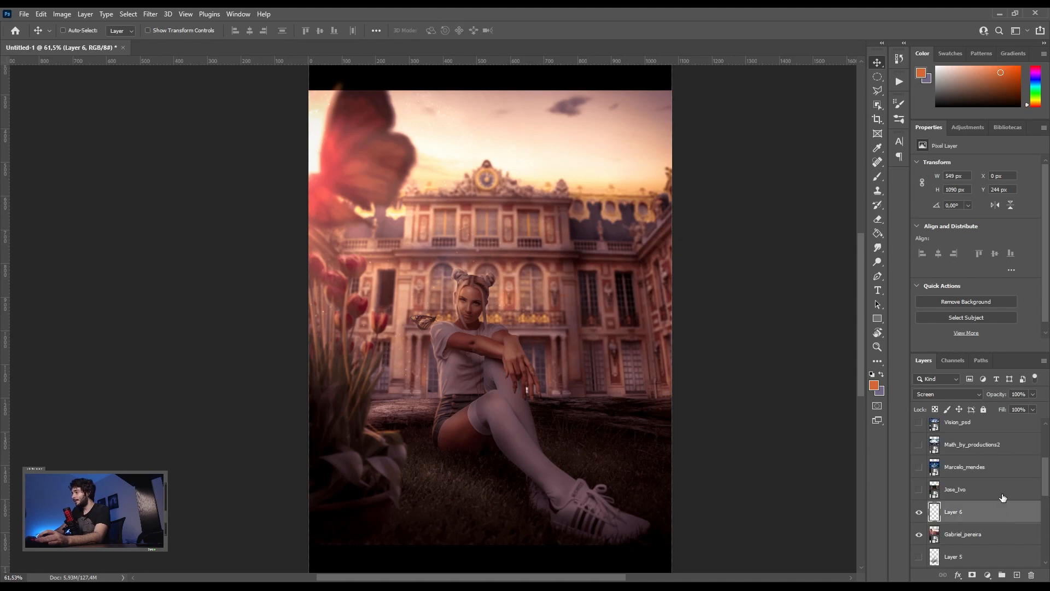
left_click_drag(914, 535, 916, 514)
left_click(919, 492)
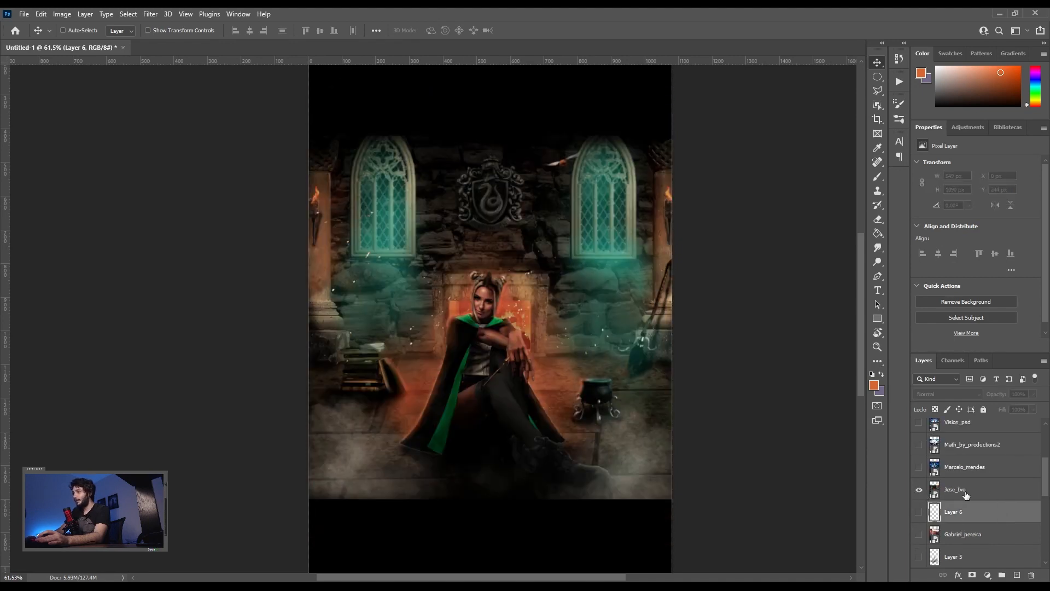
left_click(966, 493)
scroll(430, 318, "up", 1)
scroll(422, 339, "up", 2)
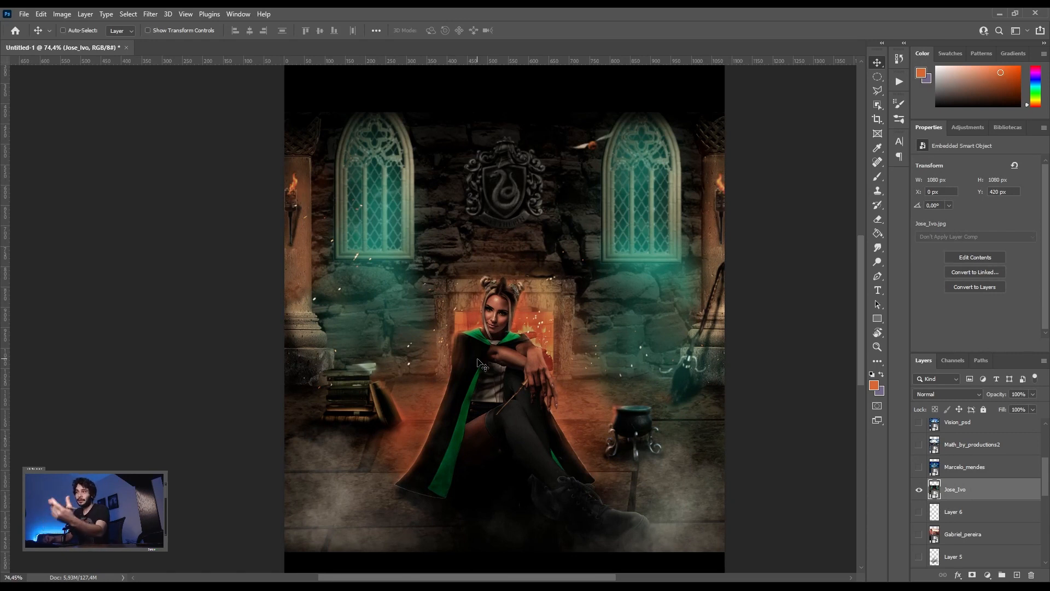
scroll(489, 369, "up", 1)
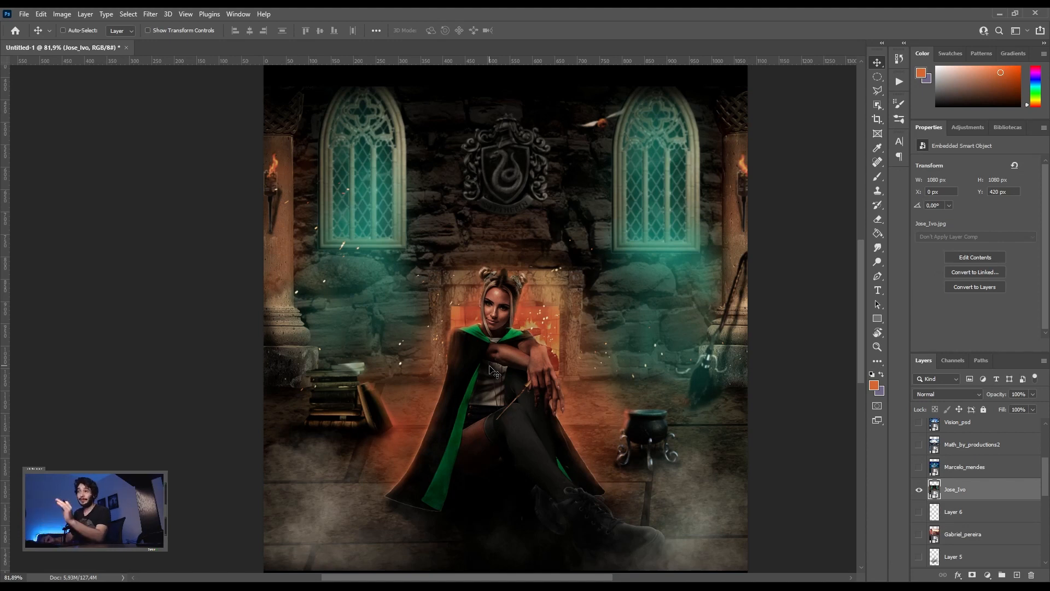
- Add a new layer above the fireplace composite and set the brush size to 30 px
key("b")
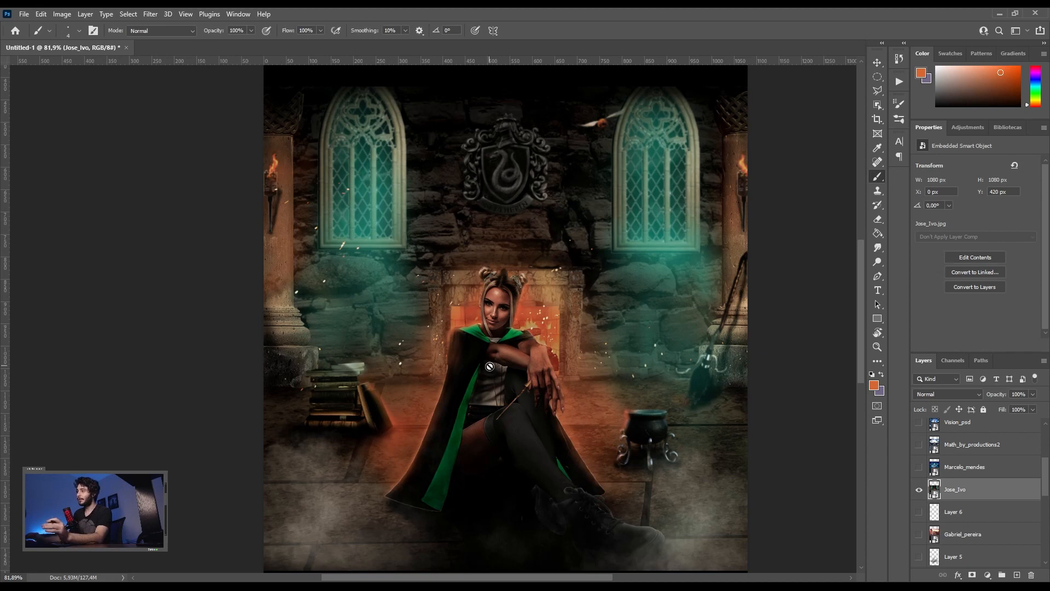
left_click(1016, 575)
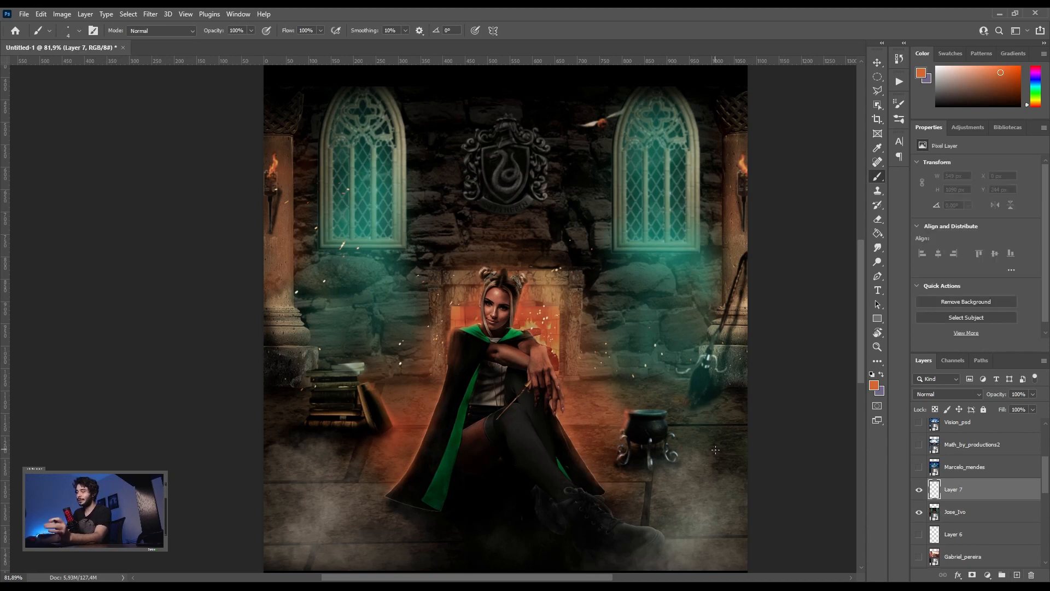
key("bracketright")
key("bracketright")
key("bracketright")
key("bracketright")
key("bracketright")
key("bracketright")
key("bracketright")
key("bracketright")
key("bracketright")
key("bracketright")
key("bracketright")
key("bracketright")
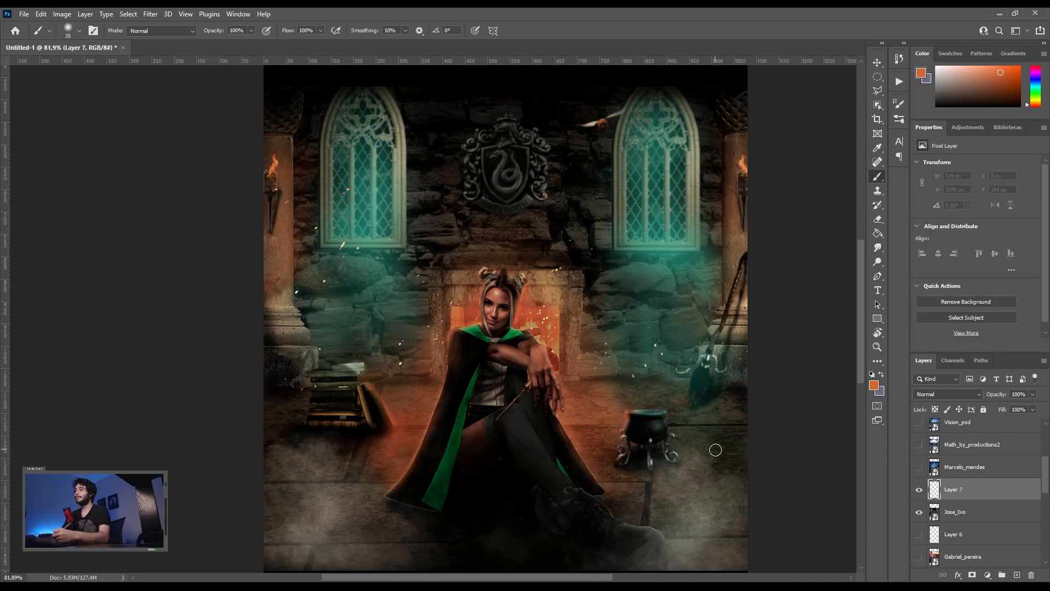
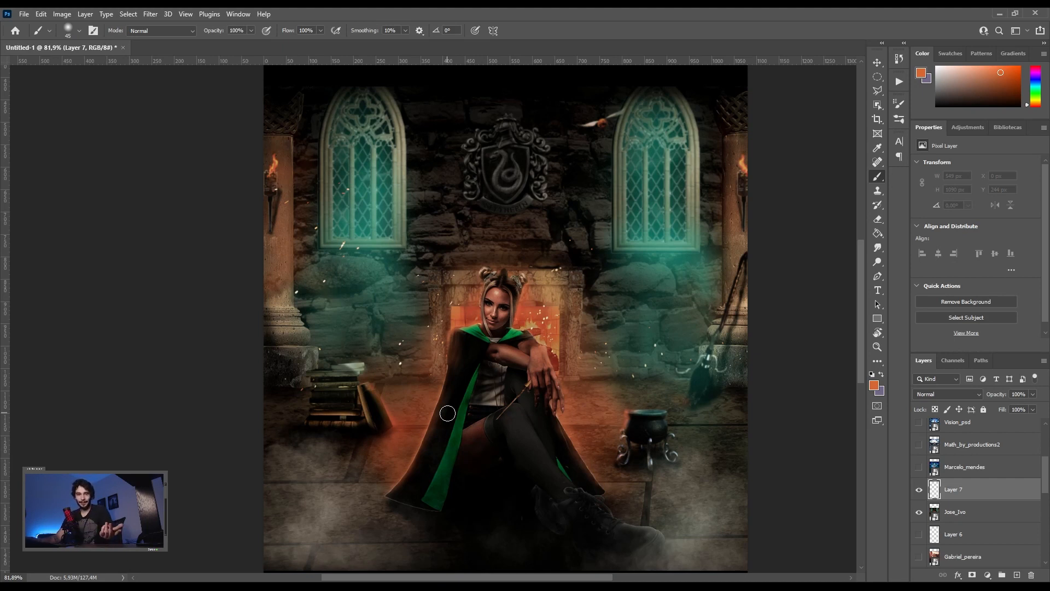
key("bracketleft")
key("bracketleft")
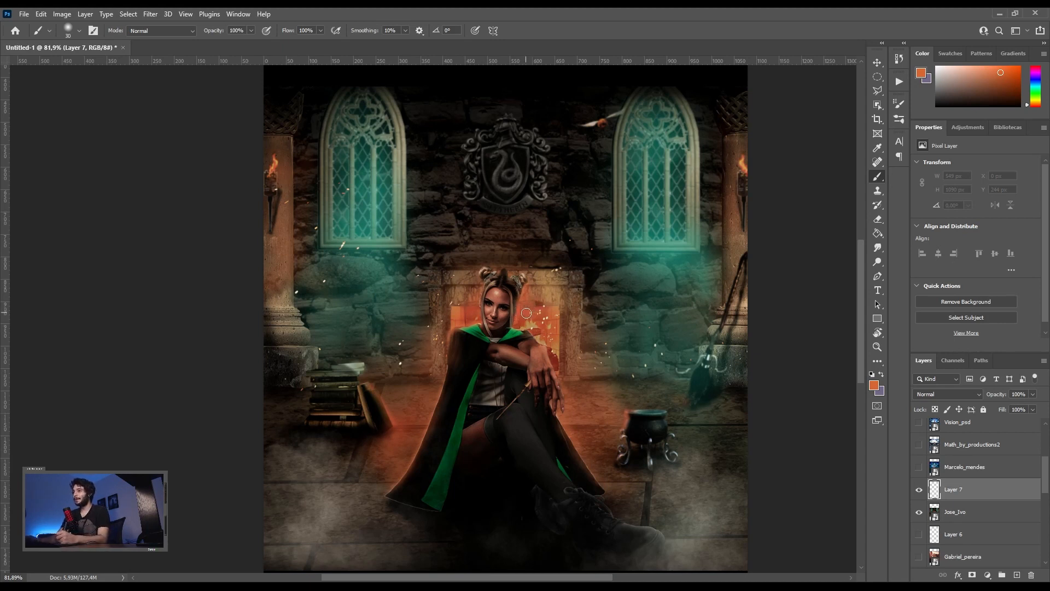
- Set Layer 7 to Screen blending and choose a more saturated orange
left_click(943, 395)
left_click(923, 391)
left_click(923, 397)
left_click(923, 400)
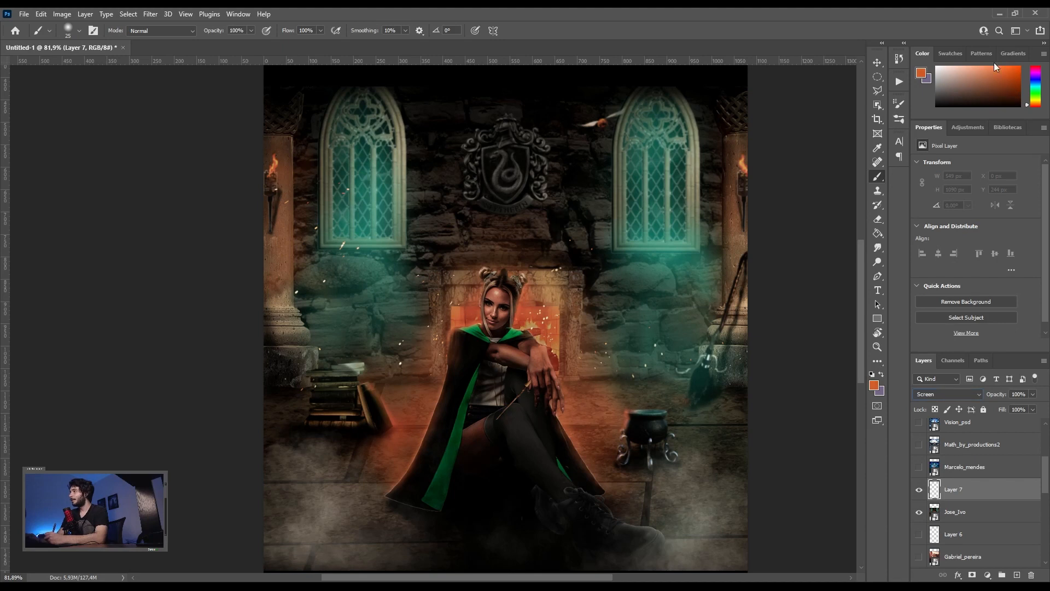
key("Return")
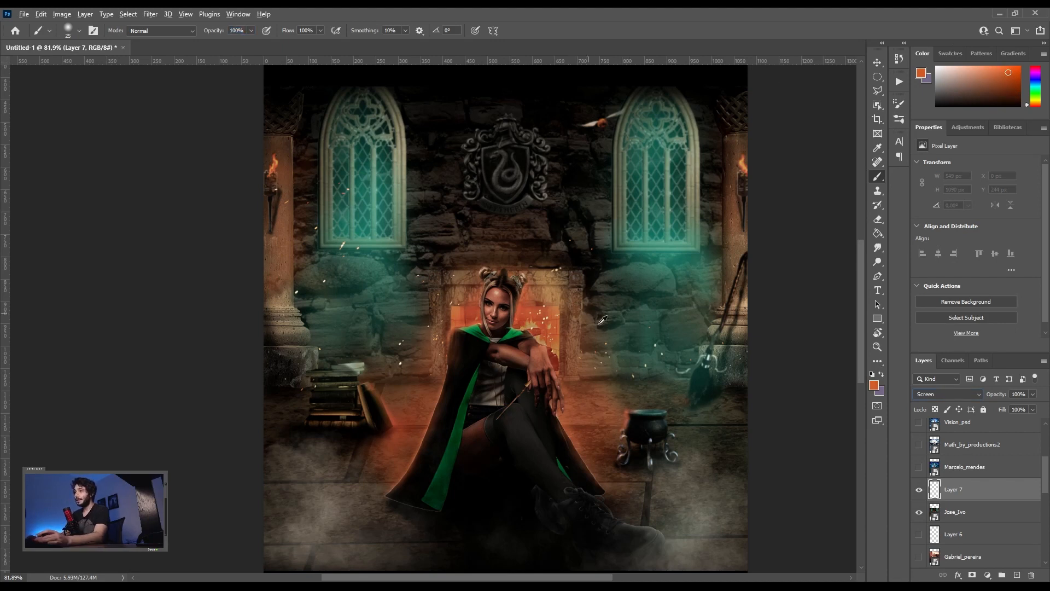
- Paint a glow over the fire behind the woman's shoulder on Layer 7, using lighter orange tones
scroll(585, 312, "up", 5, "alt")
key("bracketright")
left_click(458, 225)
mouse_move(458, 225)
left_mouse_down()
mouse_move(442, 247)
mouse_move(455, 245)
mouse_move(444, 237)
mouse_move(451, 229)
mouse_move(480, 244)
left_mouse_up()
left_click_drag(993, 83, 969, 66)
key("bracketleft")
mouse_move(480, 262)
left_mouse_down()
mouse_move(532, 256)
mouse_move(459, 205)
mouse_move(478, 270)
mouse_move(506, 298)
left_mouse_up()
left_click(1001, 68)
mouse_move(448, 239)
left_mouse_down()
mouse_move(458, 212)
mouse_move(451, 241)
mouse_move(433, 240)
mouse_move(421, 225)
mouse_move(429, 217)
mouse_move(439, 226)
mouse_move(418, 216)
mouse_move(461, 220)
mouse_move(489, 261)
mouse_move(524, 274)
left_mouse_up()
- Trace bright orange light along the edges of the fireplace opening with a 4 px brush
key("bracketright")
key("bracketleft")
key("bracketleft")
key("bracketleft")
key("bracketleft")
key("bracketleft")
key("bracketleft")
key("bracketleft")
key("bracketleft")
key("bracketleft")
key("bracketleft")
key("bracketleft")
key("bracketleft")
key("bracketleft")
left_click_drag(543, 169, 543, 303)
left_click_drag(544, 215, 543, 354)
left_click_drag(422, 177, 542, 176)
mouse_move(231, 175)
left_mouse_down()
mouse_move(313, 176)
mouse_move(226, 178)
mouse_move(239, 213)
mouse_move(230, 254)
mouse_move(227, 178)
mouse_move(233, 281)
mouse_move(228, 186)
mouse_move(224, 255)
left_mouse_up()
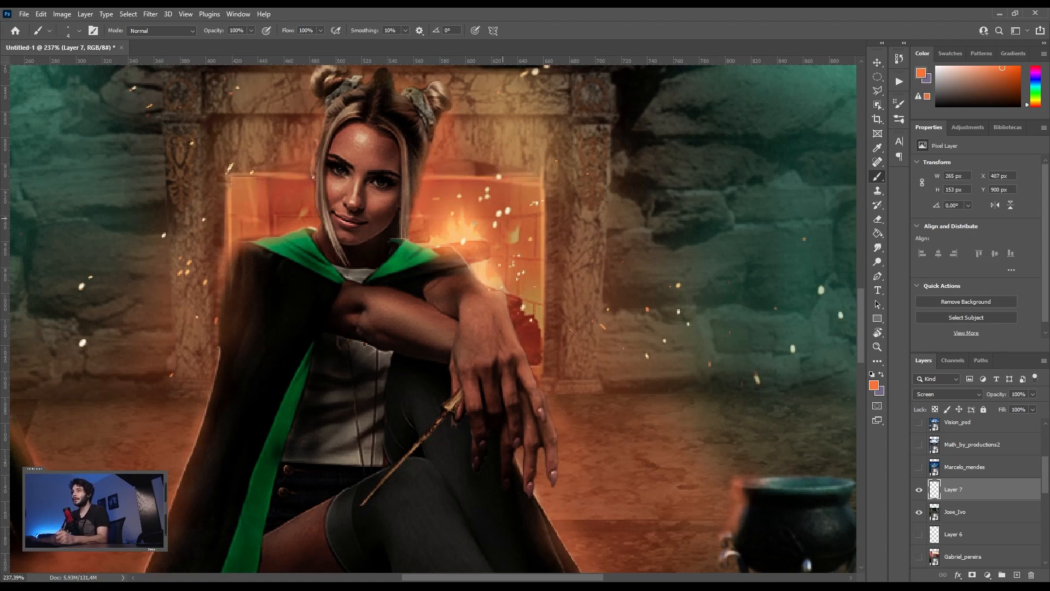
left_click_drag(527, 218, 540, 220)
mouse_move(536, 219)
left_mouse_down()
mouse_move(532, 252)
mouse_move(543, 261)
mouse_move(518, 293)
mouse_move(541, 305)
mouse_move(534, 328)
left_mouse_up()
- Compare the fireplace scene with and without the Layer 7 fire glow
scroll(552, 243, "down", 6)
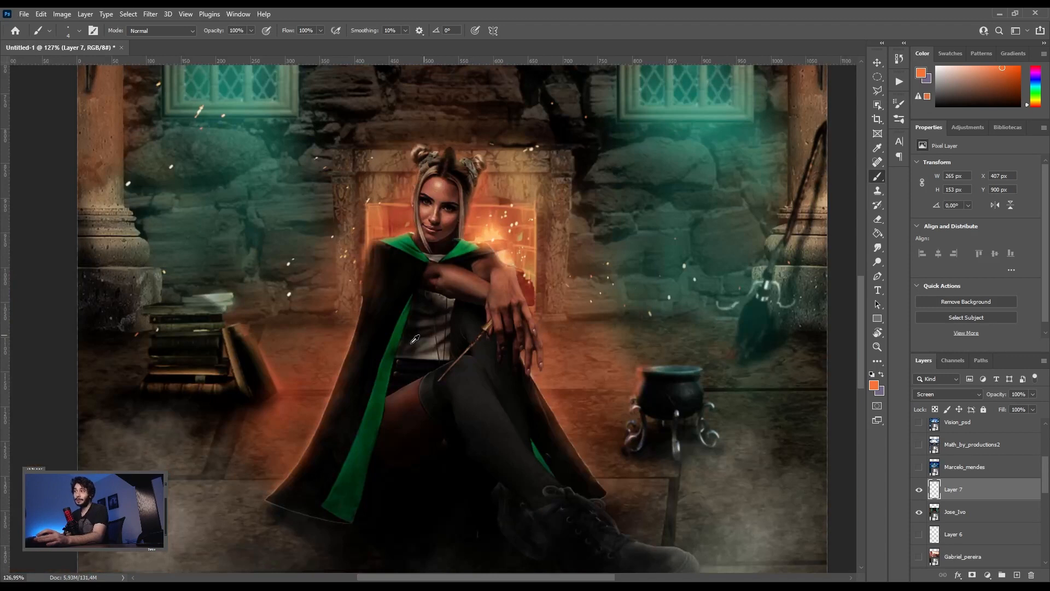
scroll(345, 287, "up", 2)
left_click(919, 489)
left_click(919, 490)
left_click(918, 492)
left_click(918, 492)
left_click(918, 492)
left_click(918, 492)
scroll(514, 363, "up", 2)
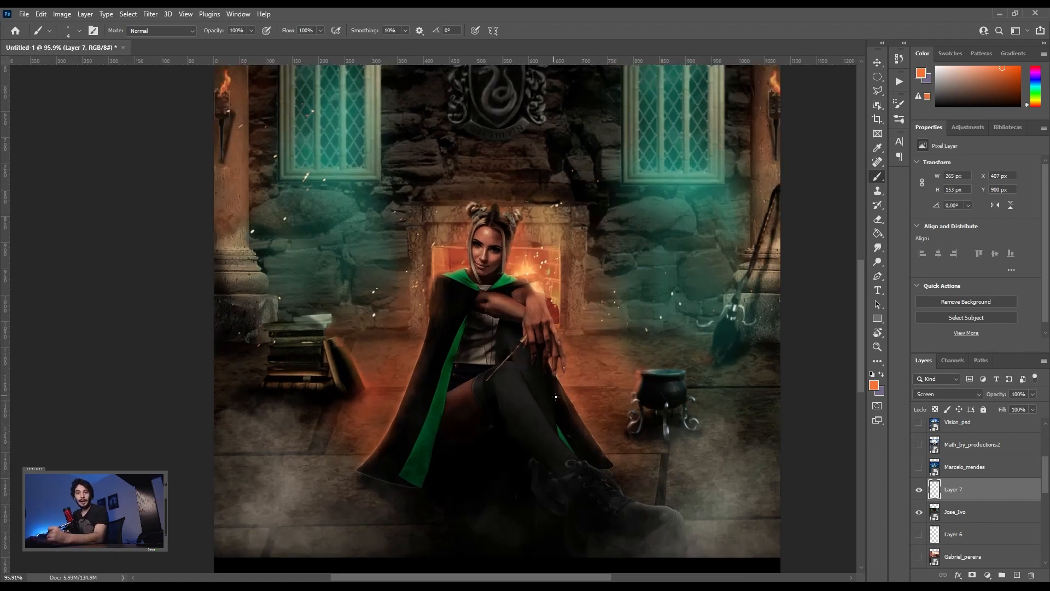
- Add a new layer above Layer 7, enlarge the brush to 70 px and choose a near-black paint colour
left_click(1017, 575)
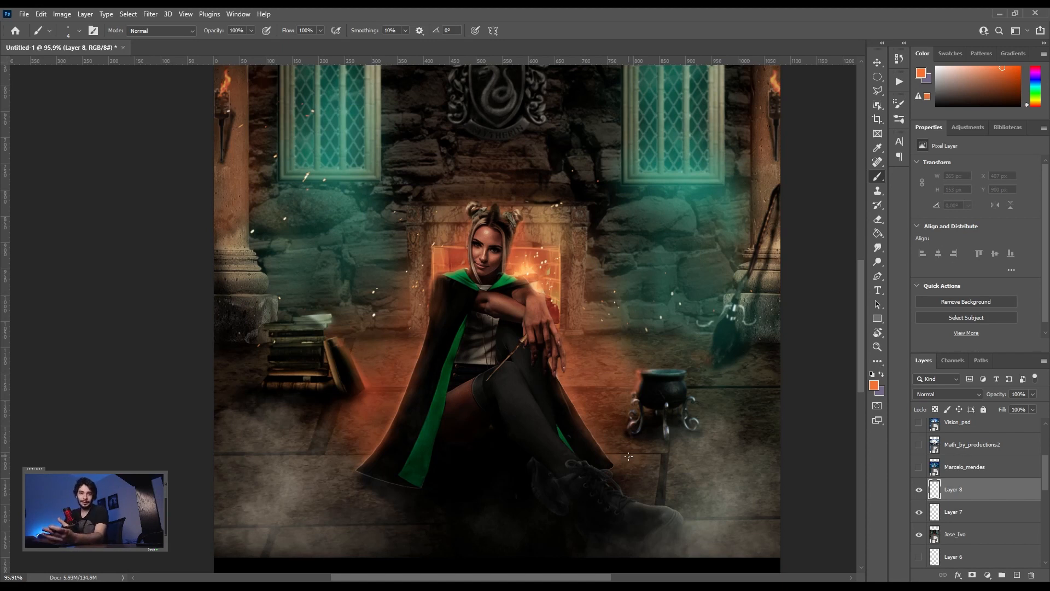
key("bracketright")
key("bracketright")
key("bracketright")
key("bracketright")
key("bracketright")
key("bracketright")
key("bracketright")
key("bracketright")
key("bracketright")
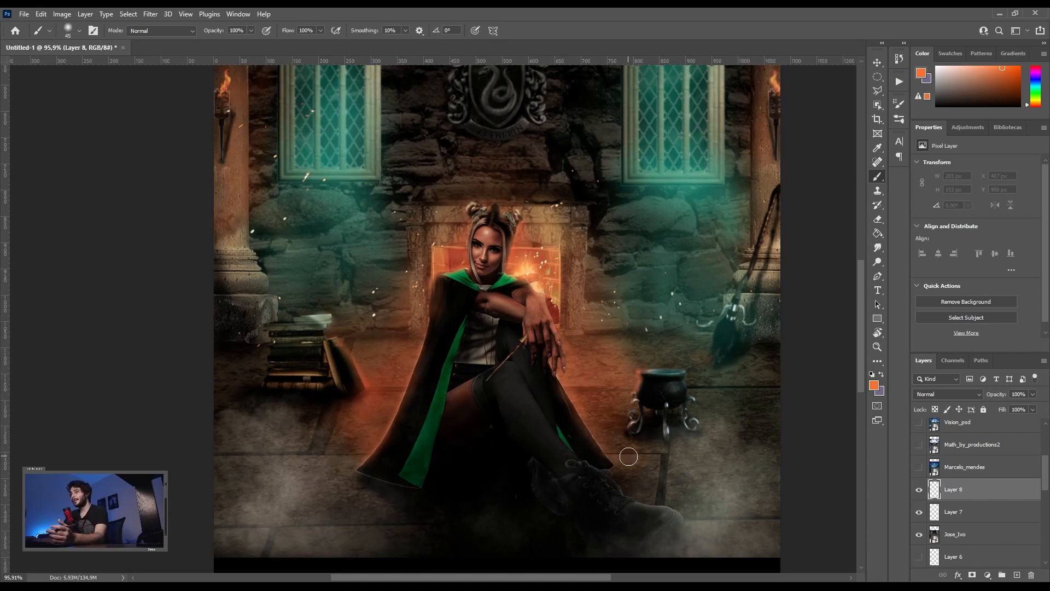
key("bracketright")
key("bracketright")
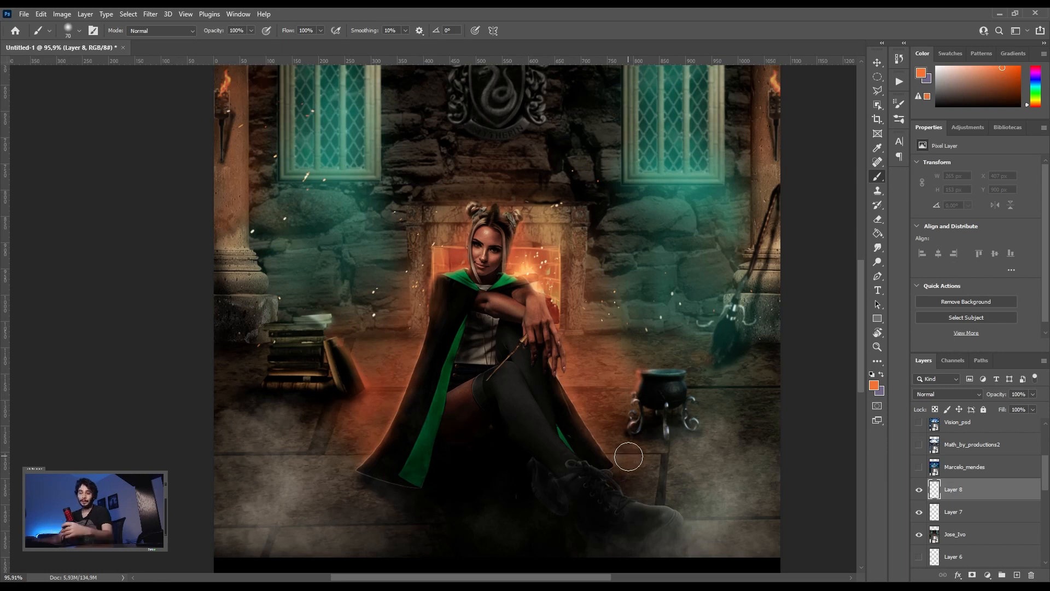
left_click(951, 101)
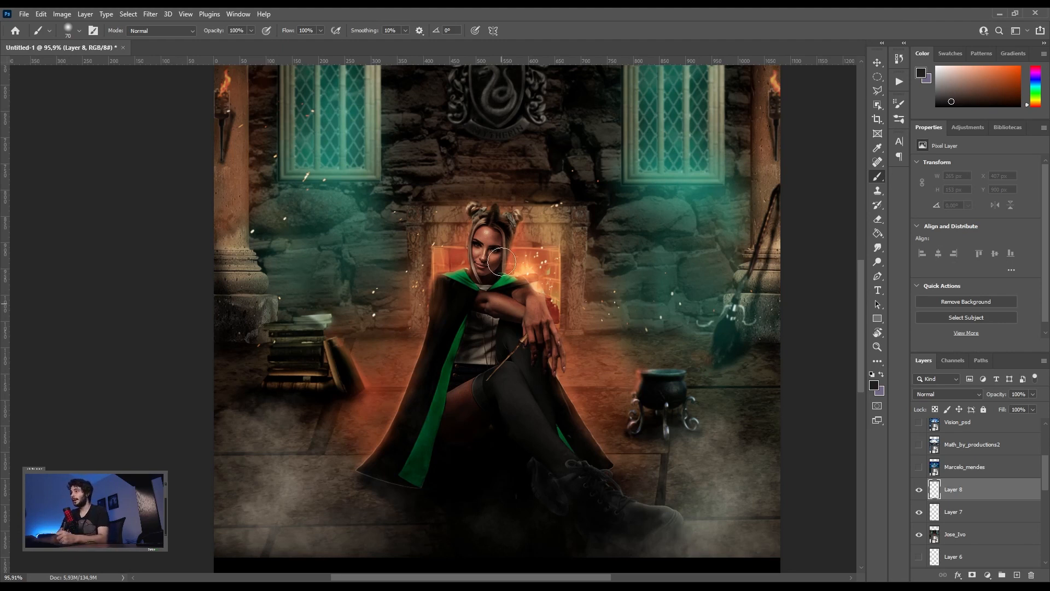
- Paint dark shadows on the floor, spreading outward from the stack of books and the cauldron, away from the fireplace
left_click(521, 284)
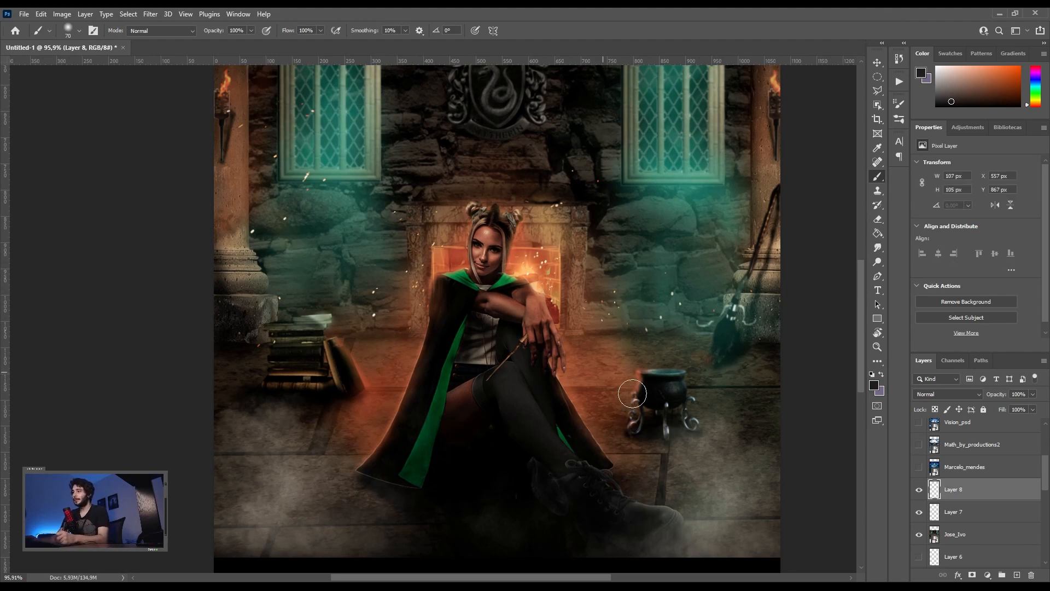
mouse_move(704, 487)
left_mouse_down()
mouse_move(655, 417)
mouse_move(696, 427)
mouse_move(685, 411)
mouse_move(734, 454)
mouse_move(624, 413)
mouse_move(700, 451)
mouse_move(779, 522)
left_mouse_up()
mouse_move(258, 432)
left_mouse_down()
mouse_move(309, 403)
mouse_move(307, 394)
mouse_move(218, 458)
mouse_move(244, 409)
left_mouse_up()
key("alt")
left_click(226, 347, "alt")
left_click_drag(224, 454, 293, 385)
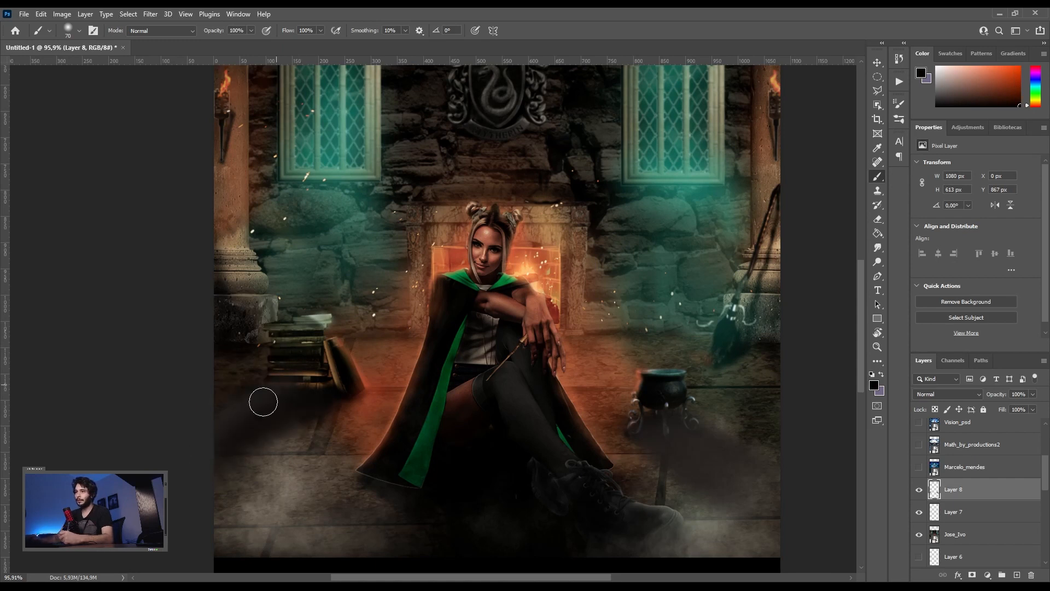
mouse_move(662, 438)
left_mouse_down()
mouse_move(720, 485)
mouse_move(724, 454)
mouse_move(799, 495)
mouse_move(733, 495)
mouse_move(778, 502)
left_mouse_up()
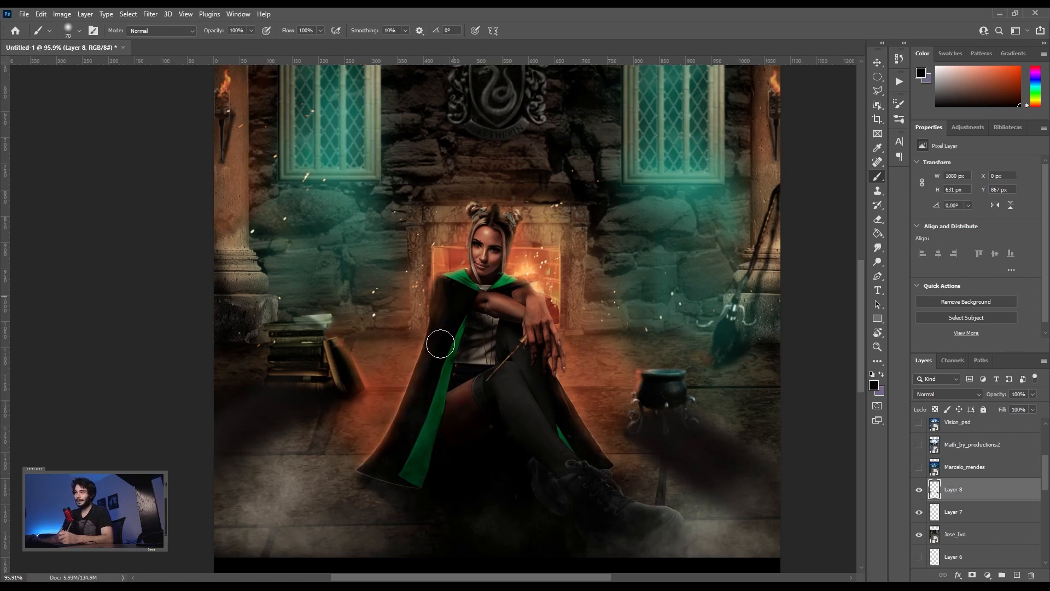
- Examine the cutout around the woman's hair buns up close, then review the whole fireplace scene
key("v")
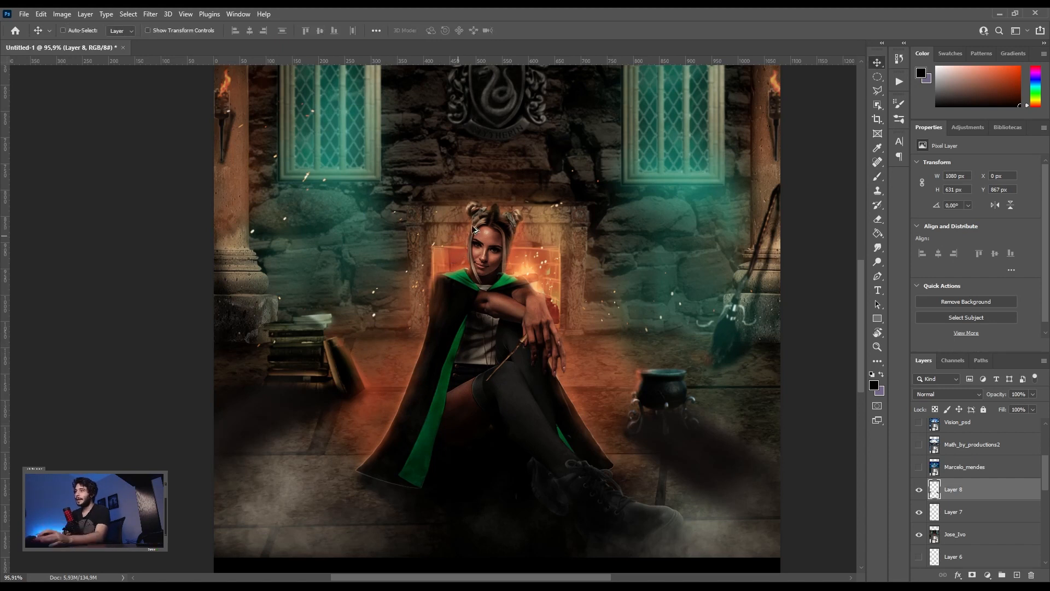
scroll(495, 192, "up", 5)
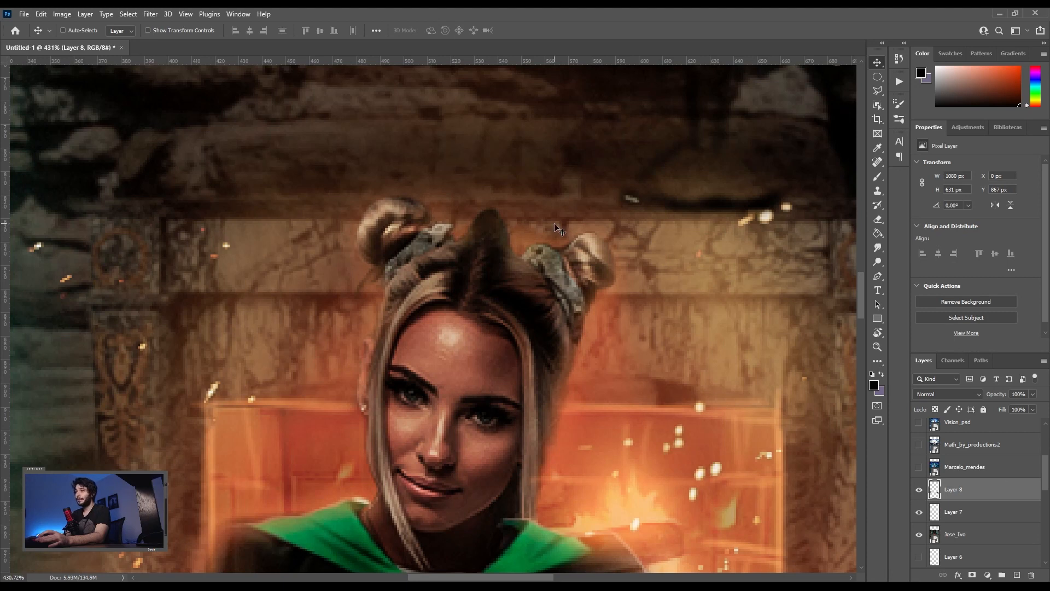
scroll(497, 276, "down", 5)
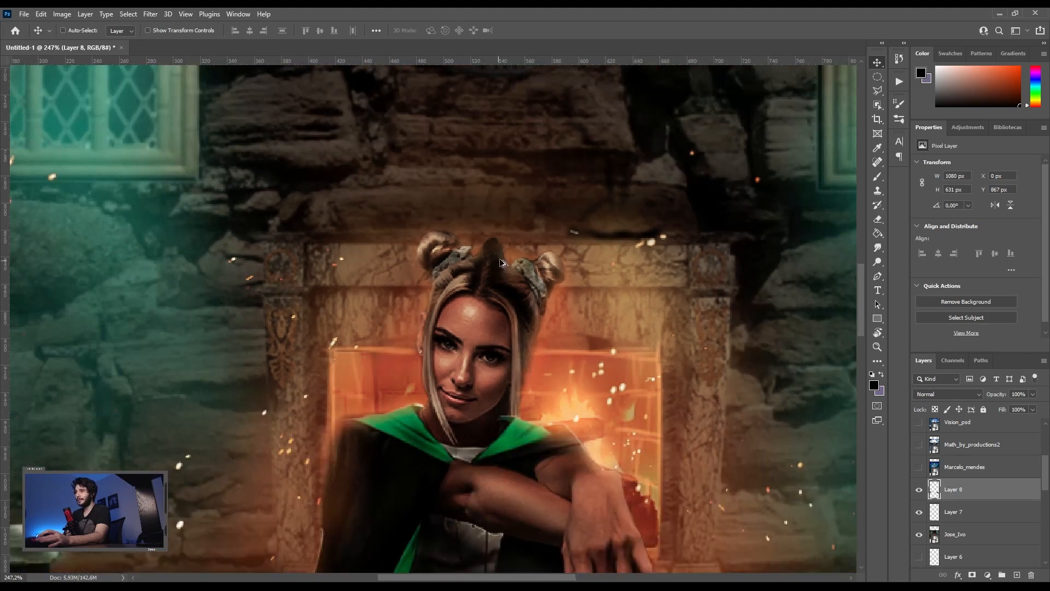
scroll(494, 256, "up", 4)
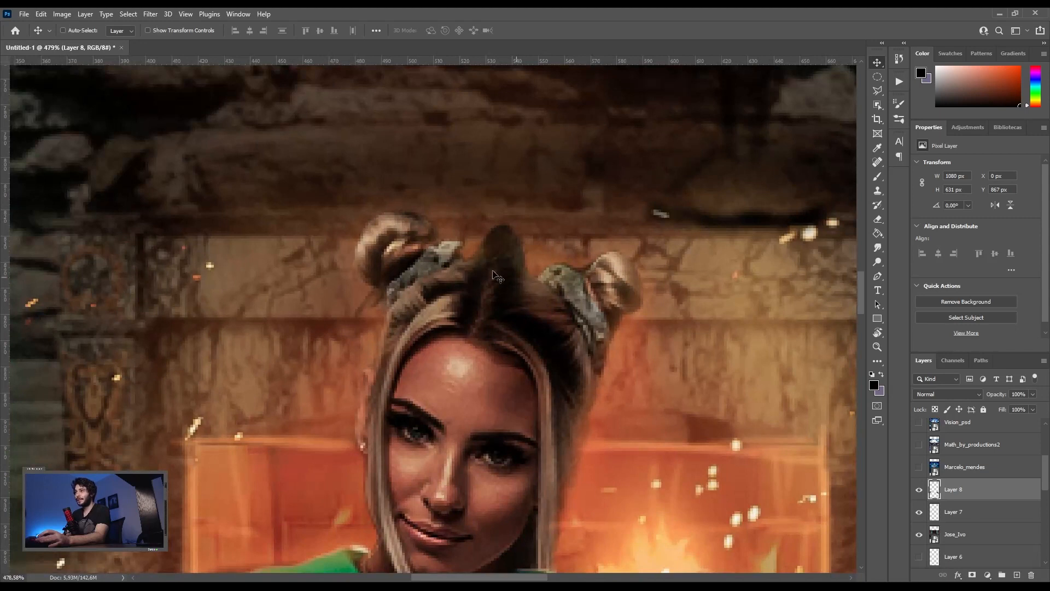
scroll(489, 241, "down", 2)
scroll(490, 241, "down", 15)
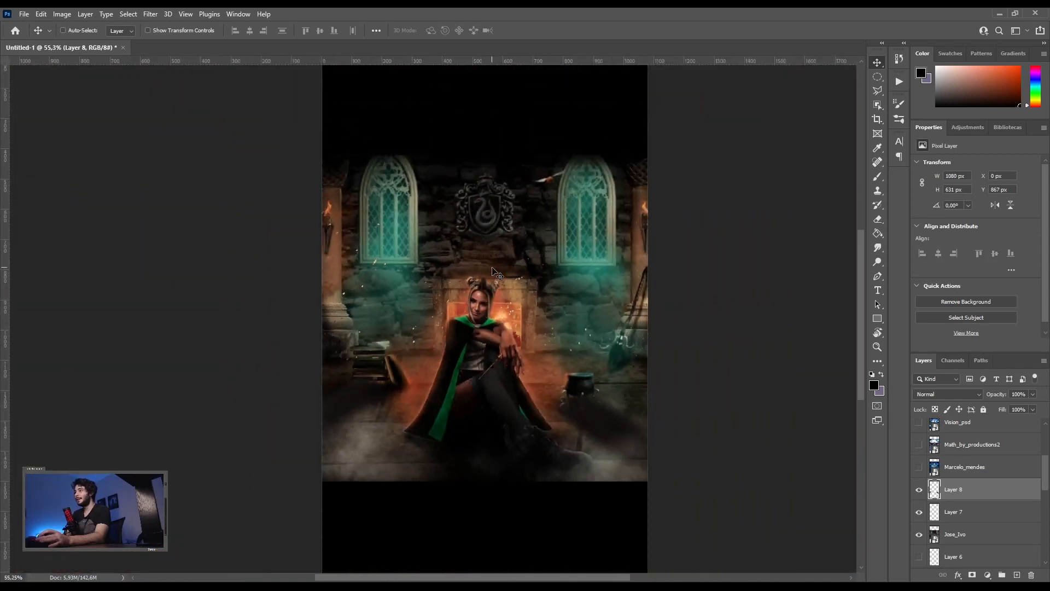
scroll(453, 342, "up", 4)
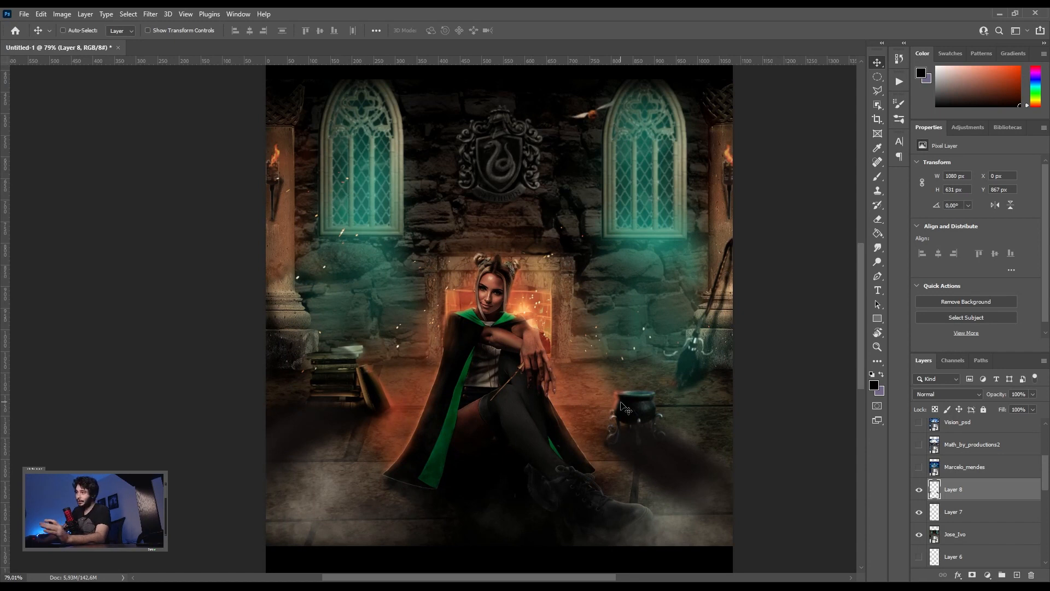
- Add another new layer above the shadows and set up a 10 px brush with a very pale pink colour
left_click(1017, 575)
key("b")
right_click(509, 369, "alt")
left_click_drag(504, 367, 499, 368)
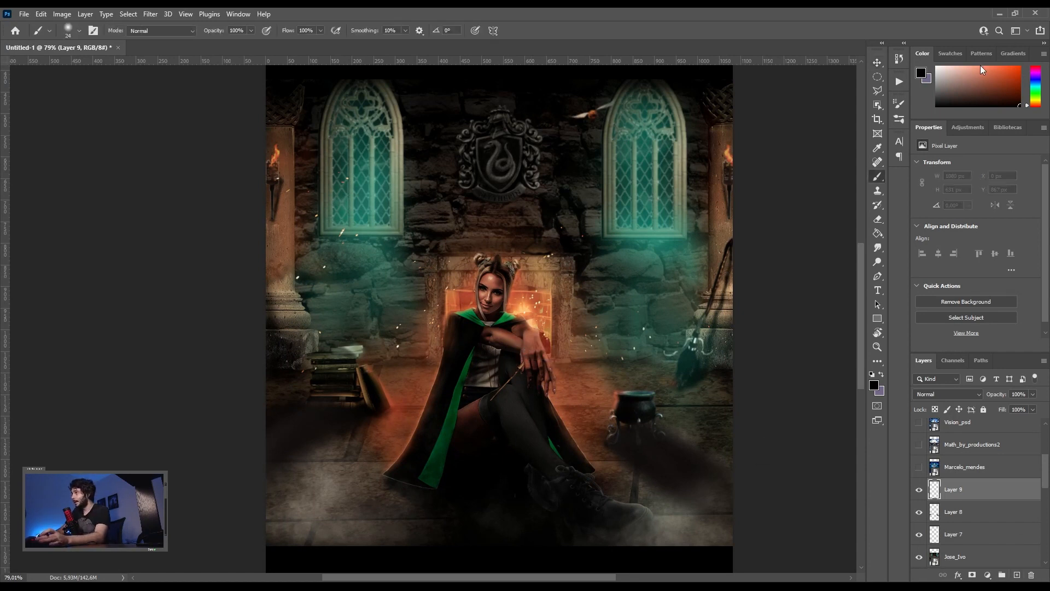
left_click_drag(952, 72, 946, 54)
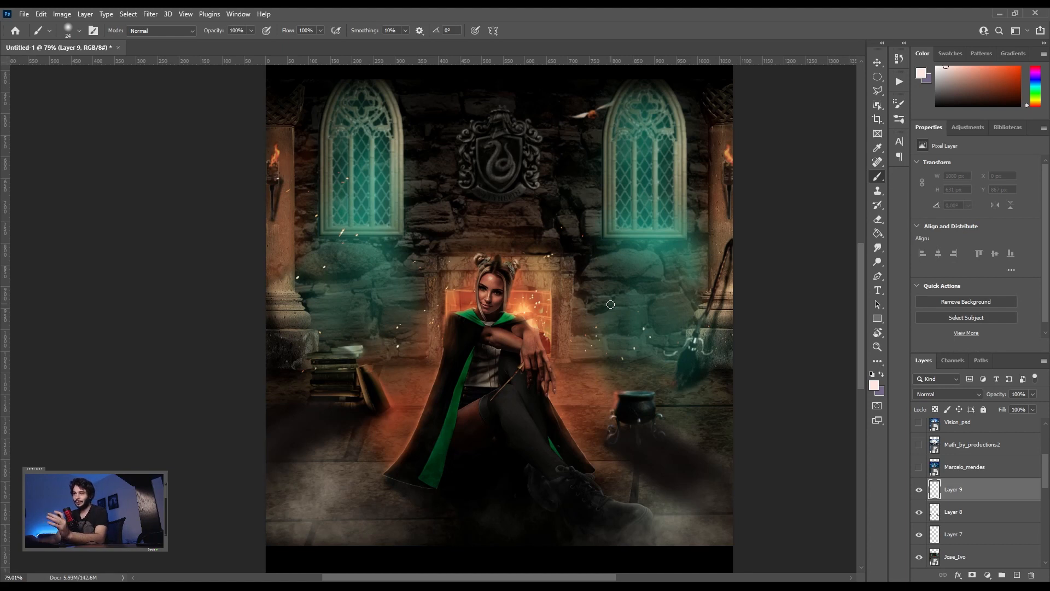
key("bracketleft")
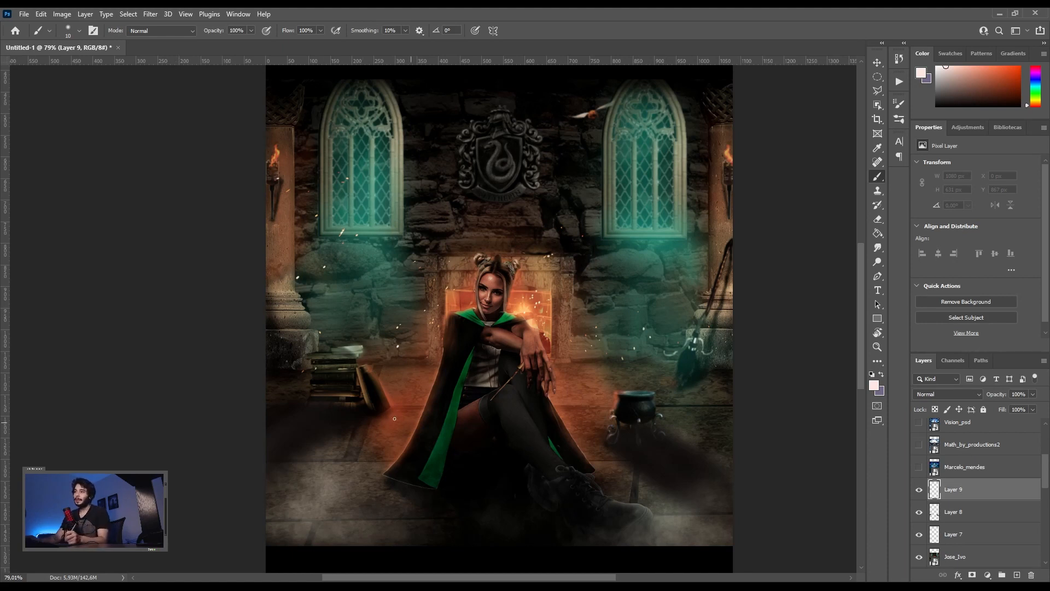
- Draw pale horizontal guide lines across the scene, along the base of the back wall and at the books and cauldron's floor level
left_click_drag(229, 410, 571, 435)
key("ctrl+z")
left_click_drag(277, 408, 634, 422)
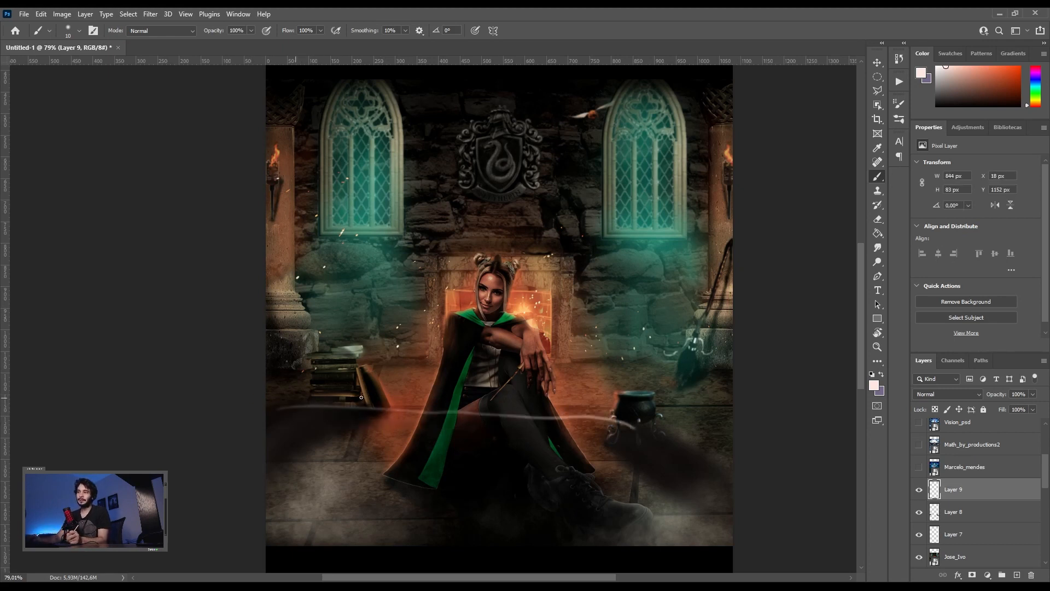
left_click_drag(323, 405, 650, 416)
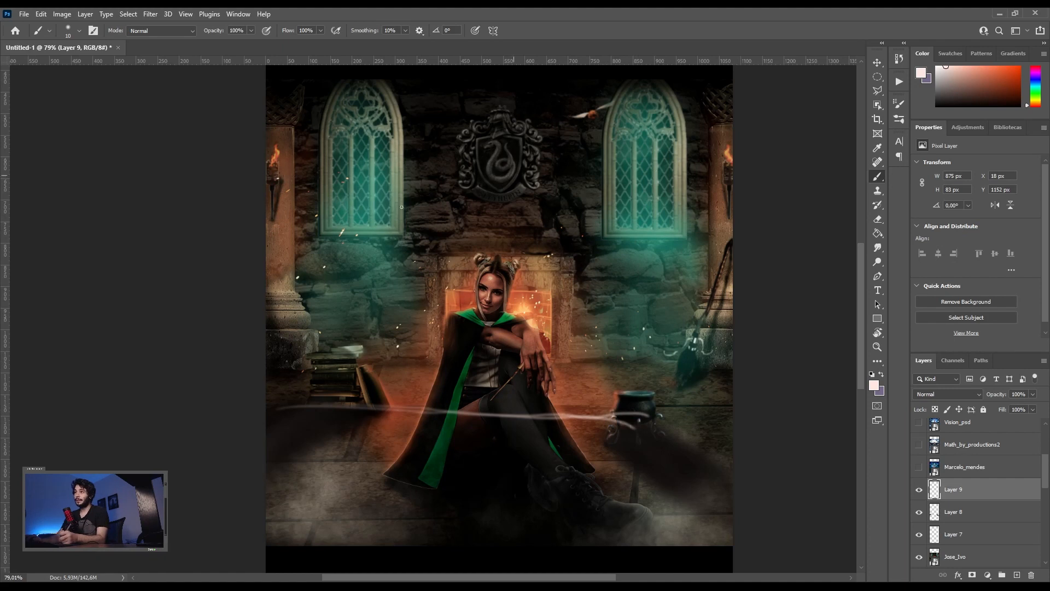
left_click_drag(268, 368, 734, 362)
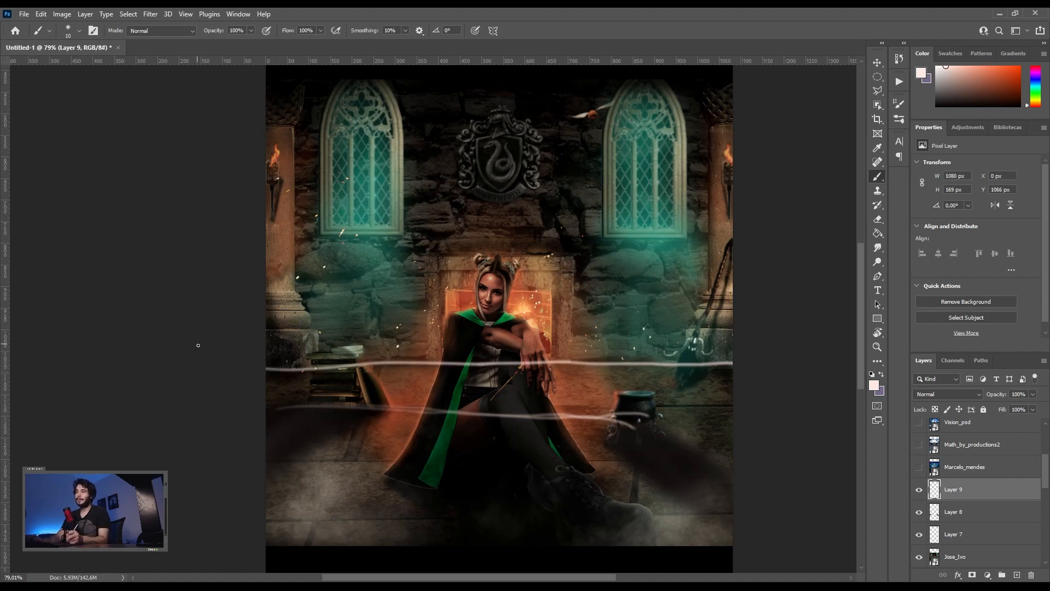
left_click_drag(257, 361, 735, 366)
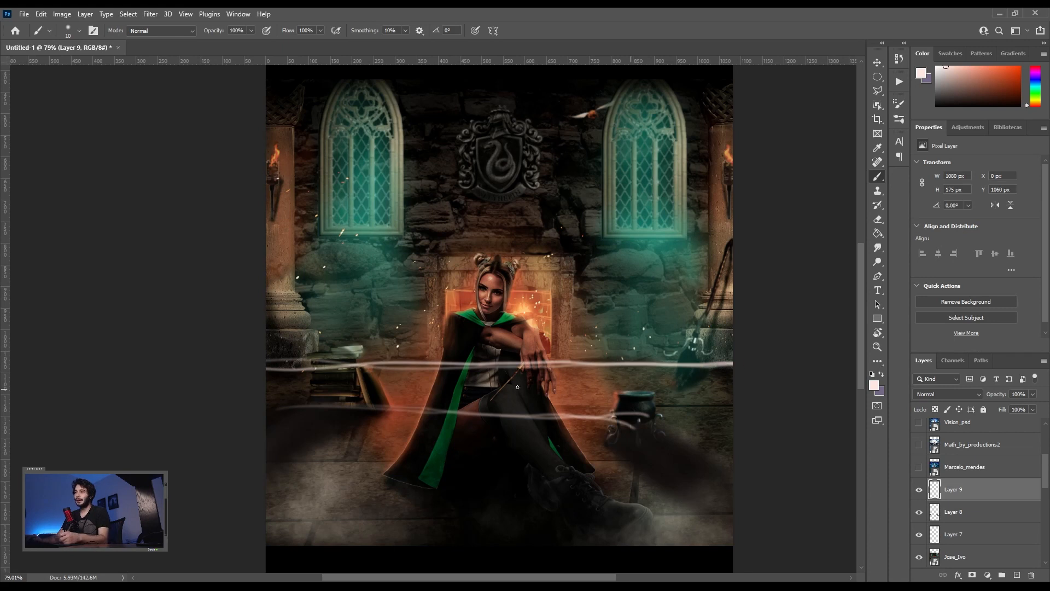
mouse_move(298, 402)
left_mouse_down()
mouse_move(614, 417)
mouse_move(575, 422)
left_mouse_up()
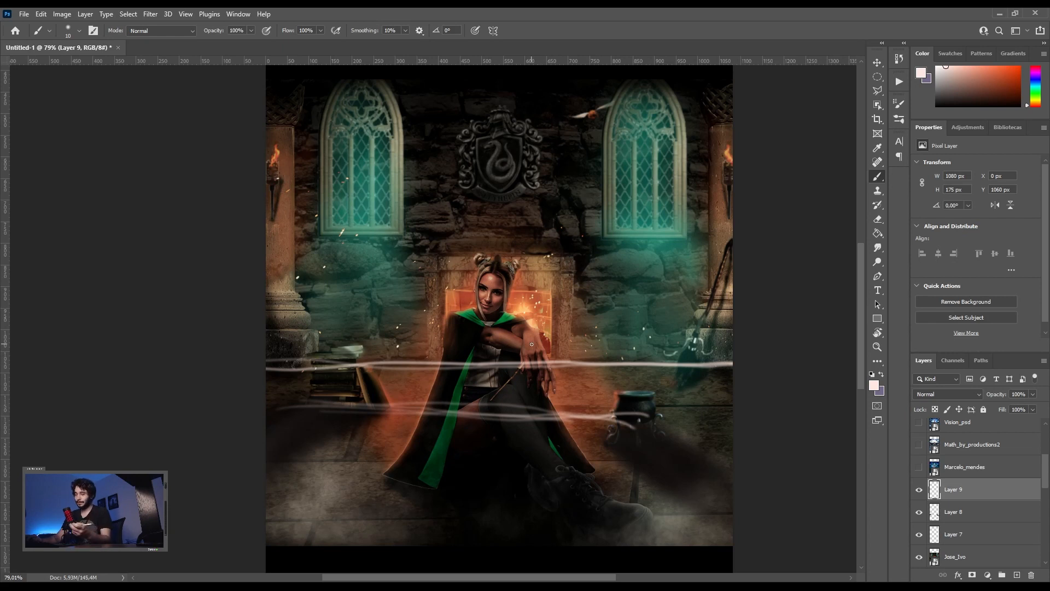
- Brush pale perspective guides on the floor: extend the lower horizontal line and add diagonals fanning outward from the books and the cauldron
left_click_drag(401, 411, 531, 417)
left_click_drag(369, 413, 579, 420)
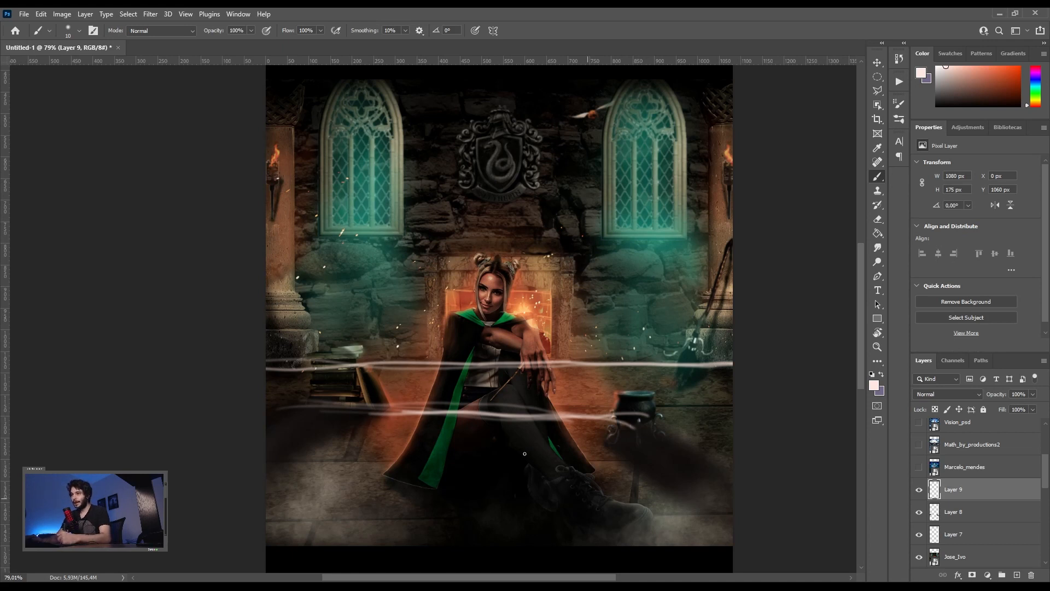
left_click_drag(376, 381, 290, 573)
left_click_drag(646, 363, 604, 531)
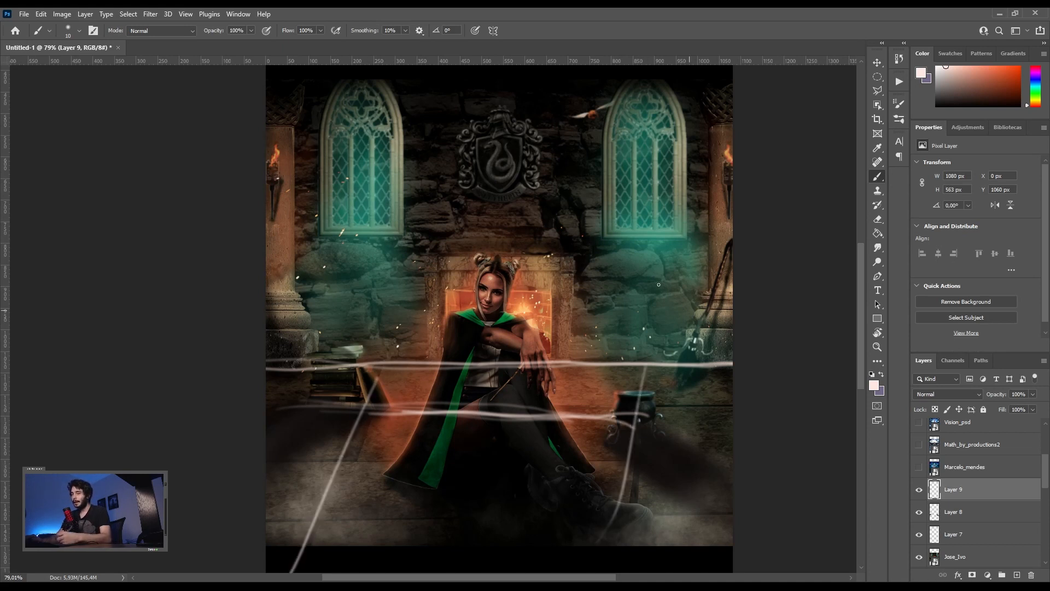
key("ctrl+z")
left_click_drag(613, 344, 680, 519)
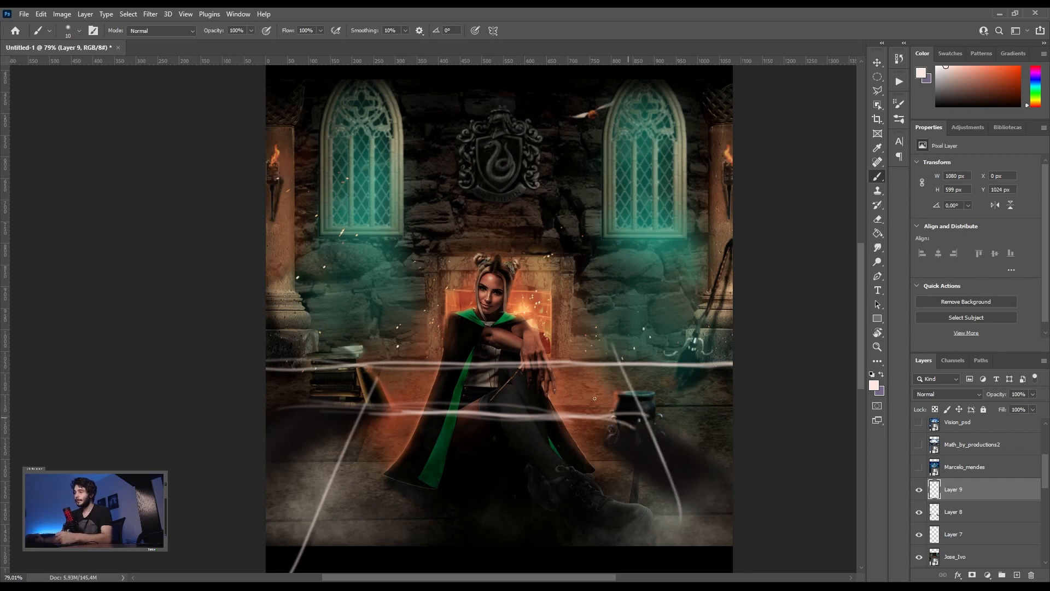
left_click_drag(615, 349, 707, 557)
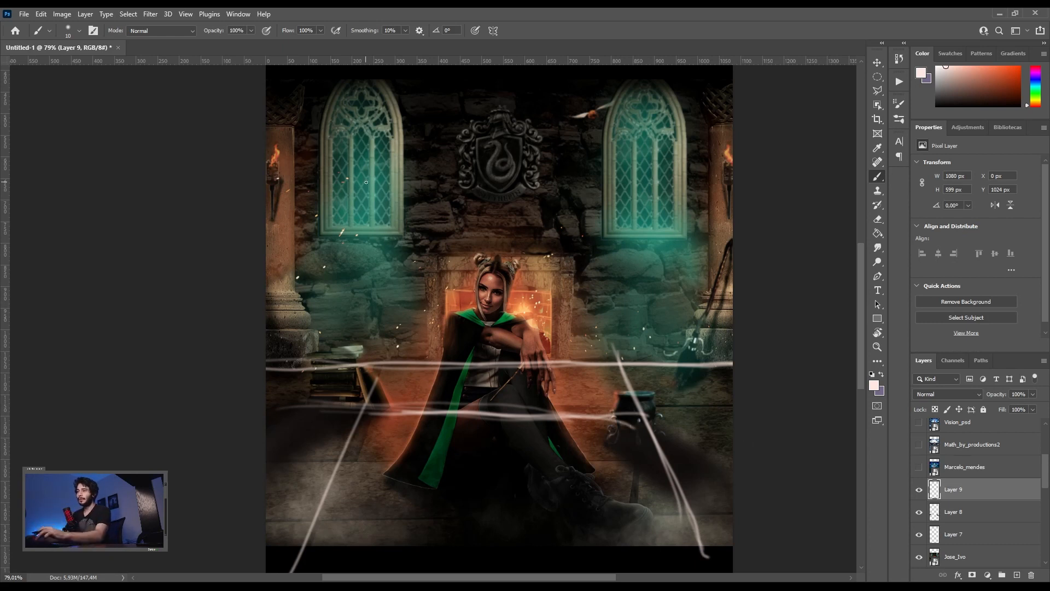
- Hide the guide lines on Layer 9 and add a new empty layer directly below it
key("v")
scroll(514, 316, "down", 1)
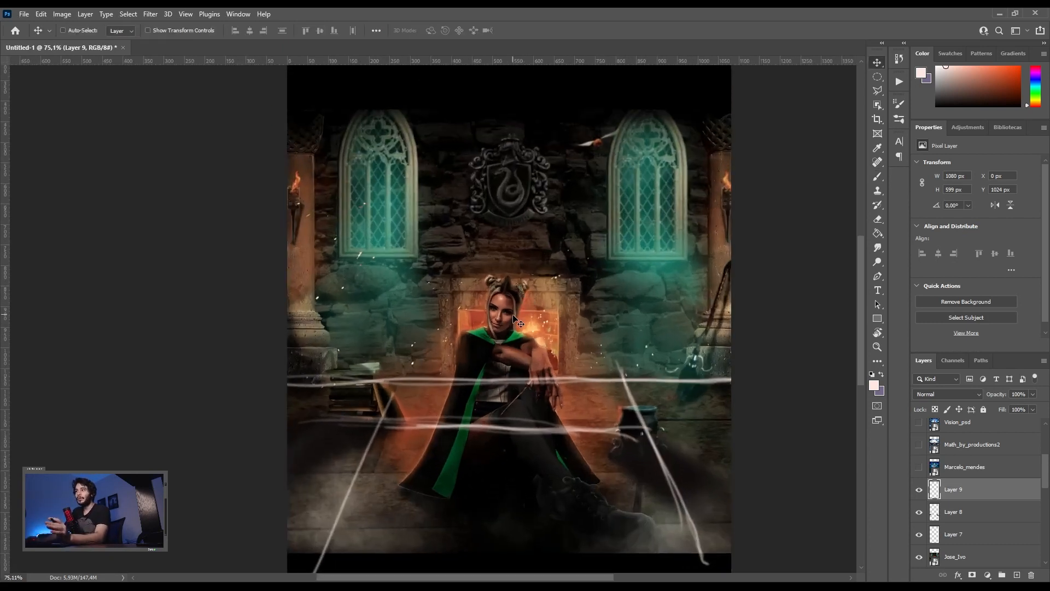
scroll(514, 316, "down", 1)
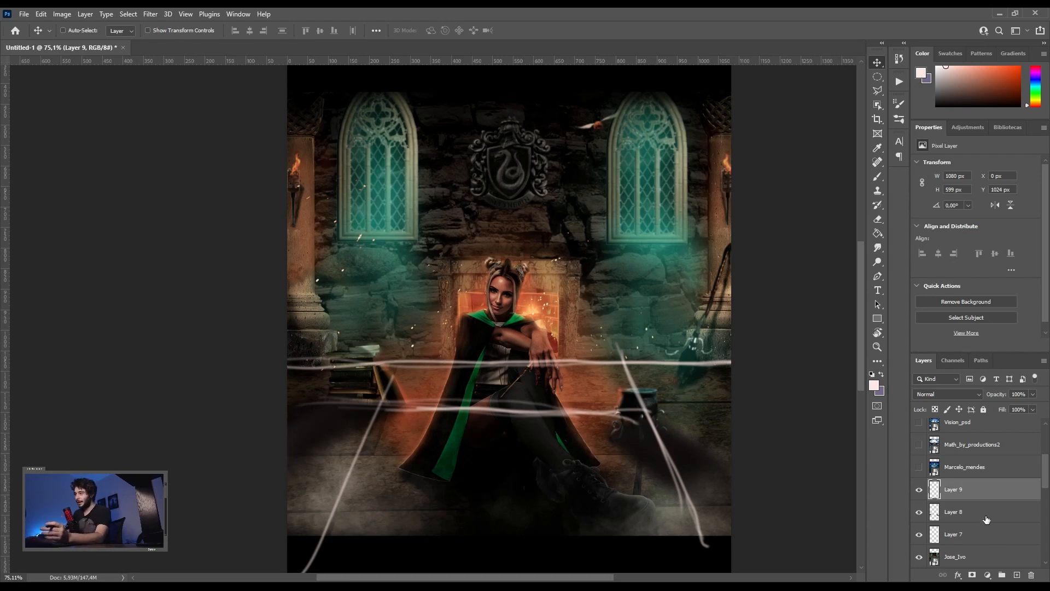
left_click(919, 490)
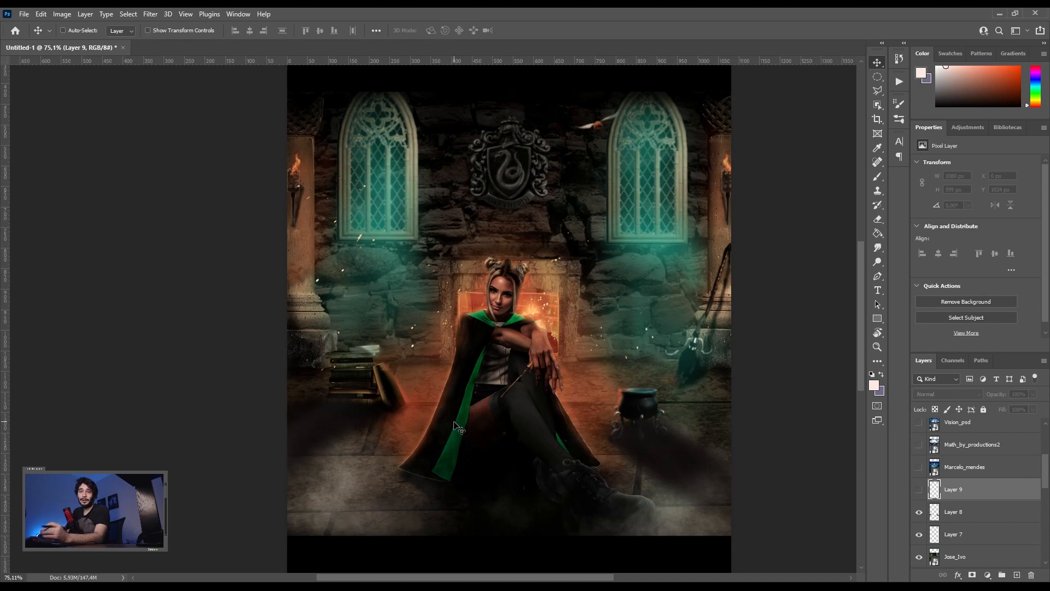
left_click(1017, 574)
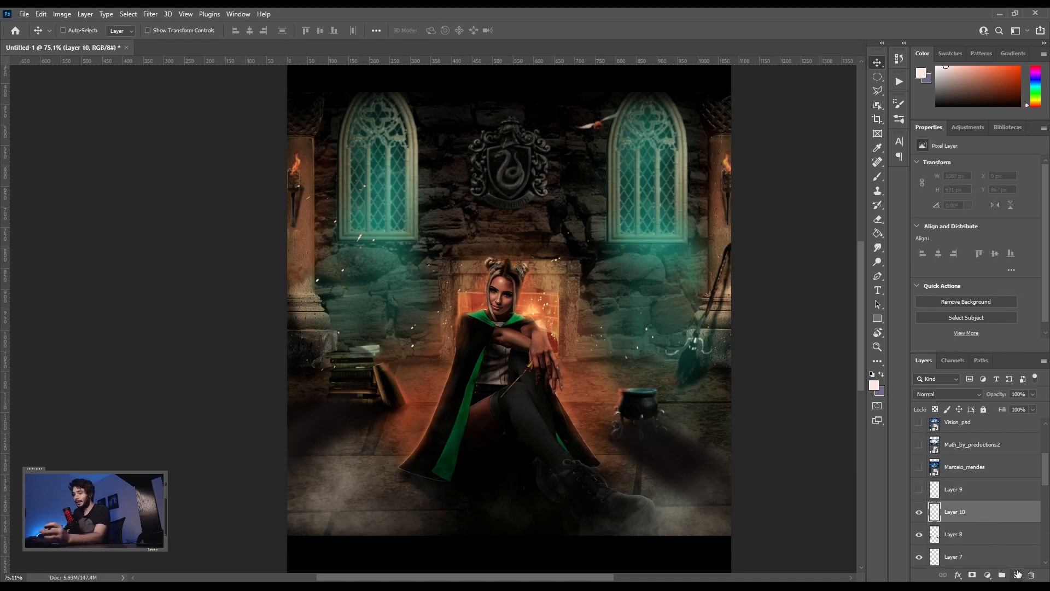
- Pick an orange foreground colour, shrink the brush and paint a small rim-light stroke on the cauldron's left lip
key("b")
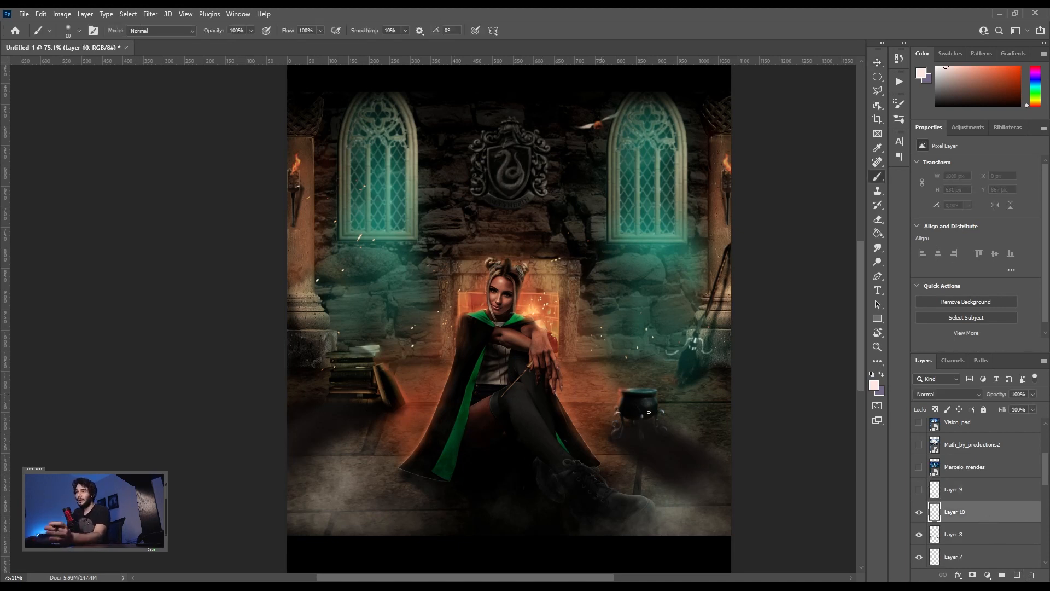
scroll(668, 420, "up", 5)
key("bracketleft")
key("bracketleft")
key("bracketleft")
key("bracketleft")
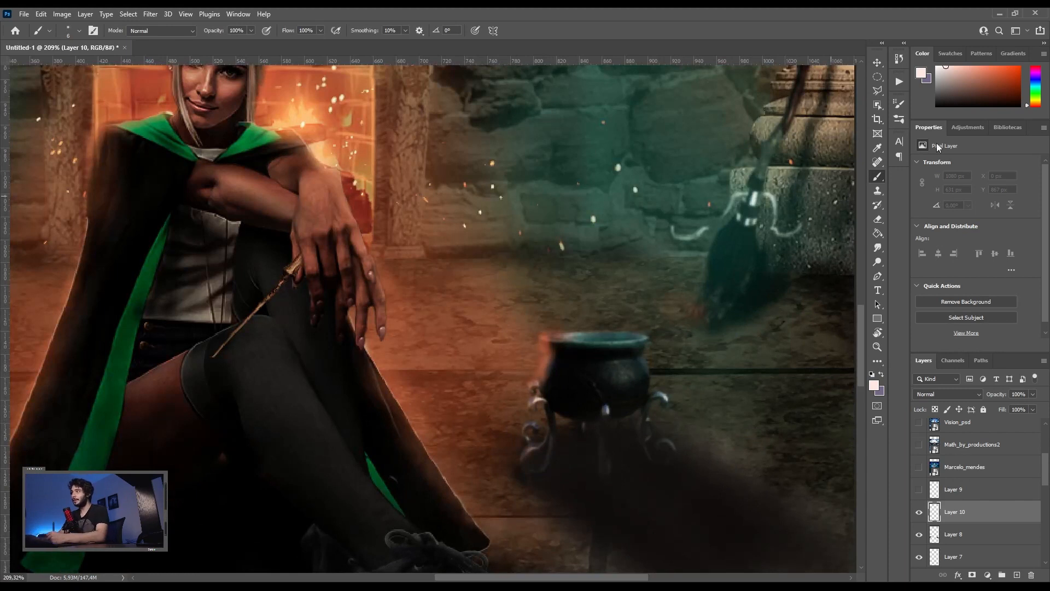
left_click(998, 69)
key("bracketleft")
key("bracketleft")
left_click_drag(555, 332, 540, 339)
- Set Layer 10 to Screen blending and paint orange rim light down the cauldron's left side, its feet and along its upper lip
left_click(946, 394)
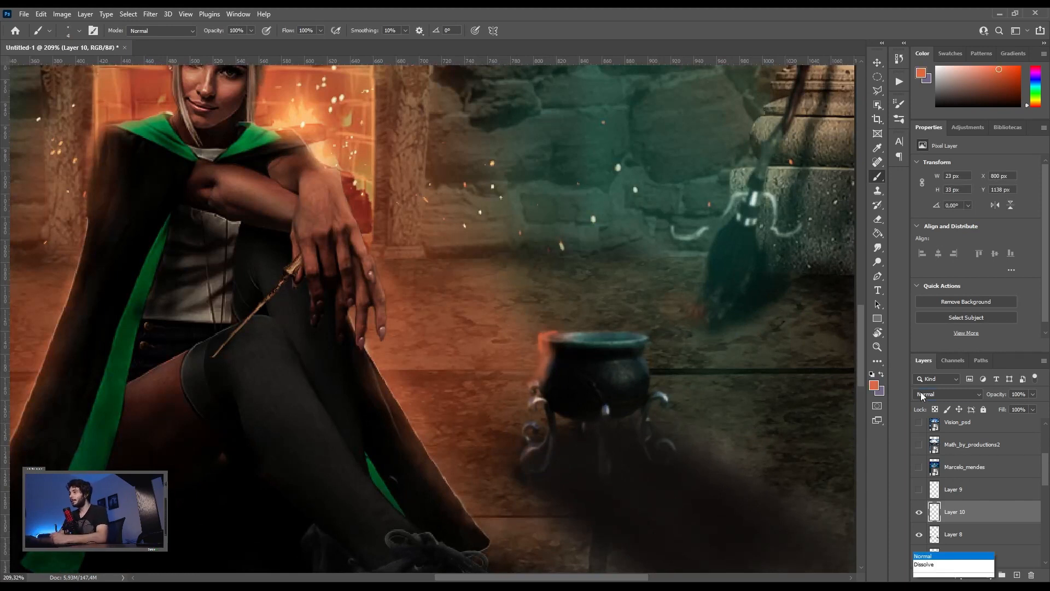
left_click(932, 400)
mouse_move(544, 342)
left_mouse_down()
mouse_move(536, 384)
mouse_move(530, 358)
mouse_move(533, 384)
mouse_move(541, 356)
mouse_move(527, 392)
mouse_move(535, 388)
mouse_move(530, 446)
left_mouse_up()
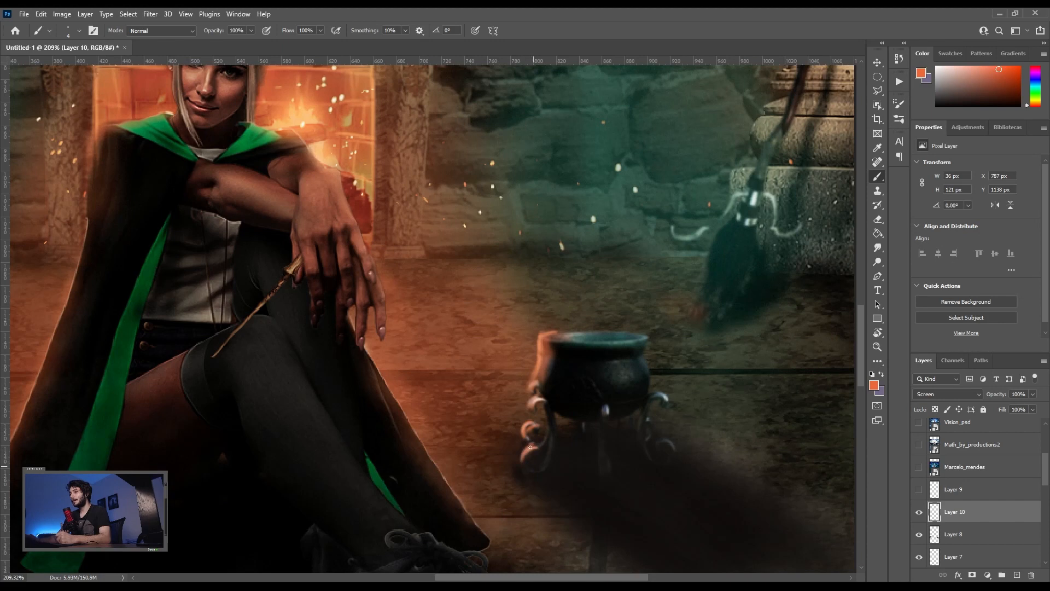
left_click_drag(541, 336, 539, 362)
left_click_drag(579, 334, 646, 331)
- Paint thin orange highlights on the fire-facing side of the broom's bristles, silver ornament and handle
left_click_drag(720, 242, 706, 290)
mouse_move(730, 224)
left_mouse_down()
mouse_move(707, 286)
mouse_move(730, 274)
mouse_move(702, 316)
left_mouse_up()
mouse_move(728, 208)
left_mouse_down()
mouse_move(689, 237)
mouse_move(670, 228)
left_mouse_up()
left_click_drag(768, 149, 747, 194)
left_click_drag(782, 128, 752, 182)
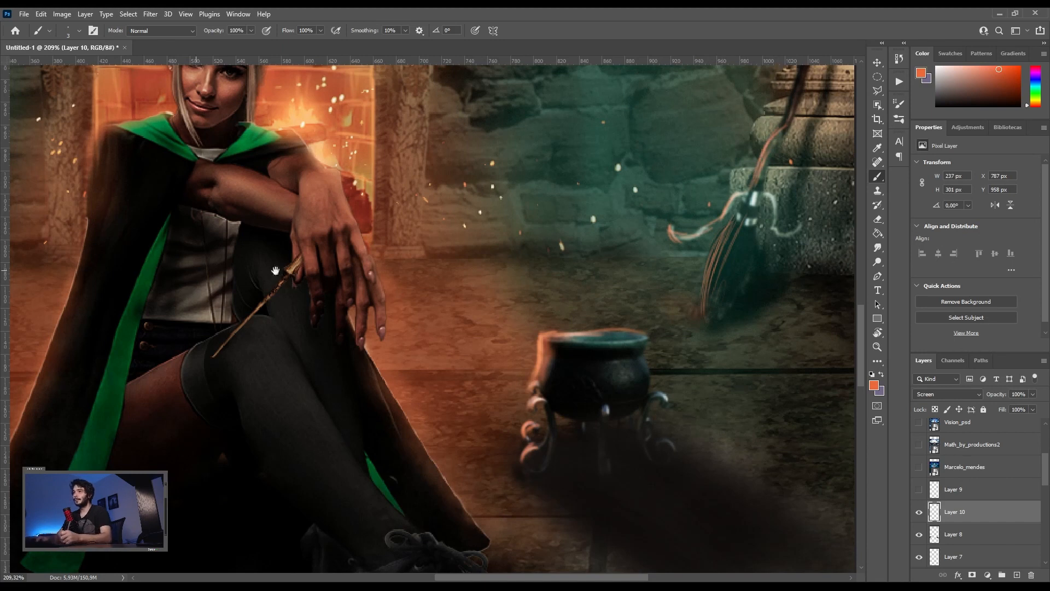
- Paint orange rim light along the leaning book and the edge of the book stack
left_click_drag(197, 270, 650, 329)
mouse_move(336, 321)
left_mouse_down()
mouse_move(354, 339)
mouse_move(334, 350)
mouse_move(359, 341)
mouse_move(388, 400)
left_mouse_up()
left_click_drag(363, 343, 402, 435)
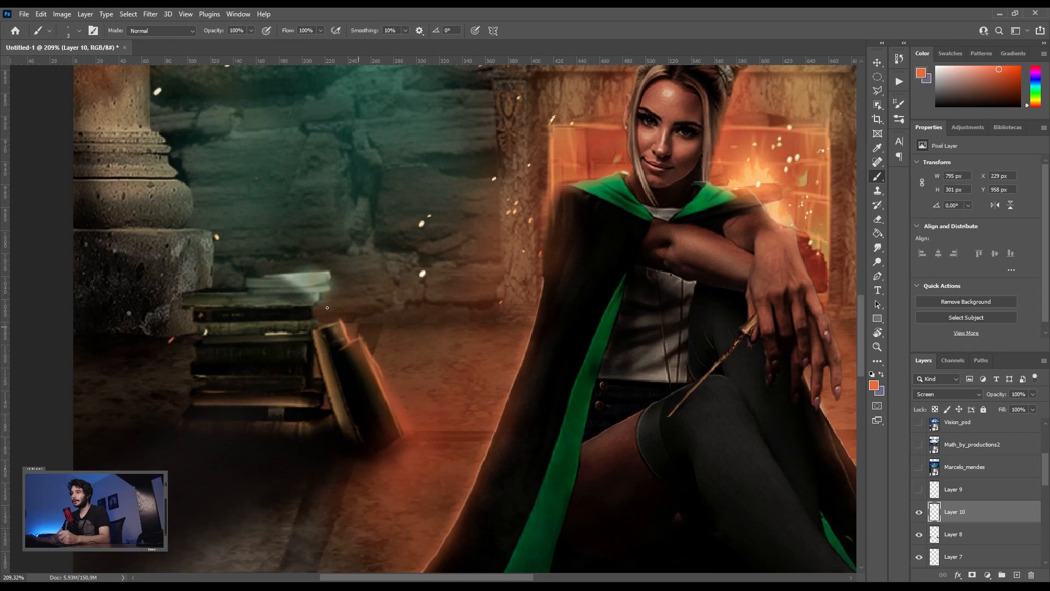
left_click_drag(331, 274, 313, 329)
key("v")
key("ctrl+0")
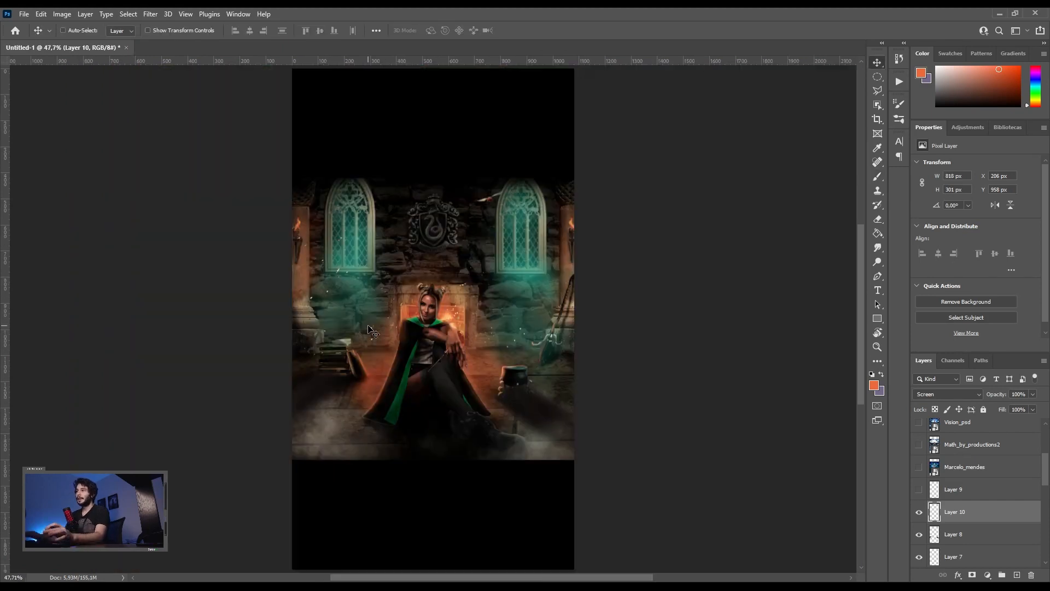
- Toggle the guide lines and painted layers to compare the composite, and examine the torch, window and sparks up close
scroll(383, 301, "up", 2)
left_click(918, 489)
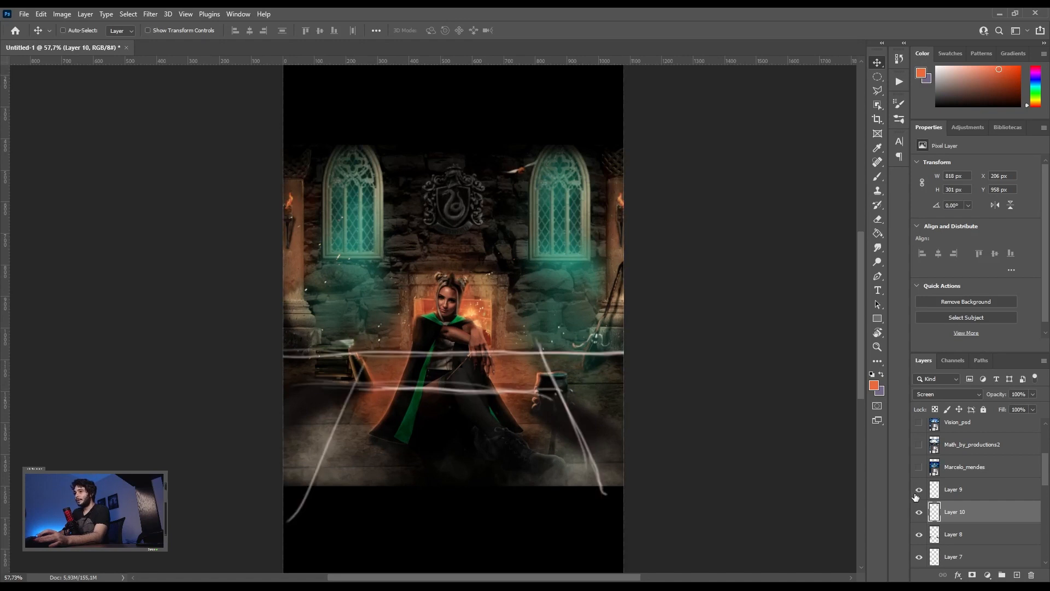
left_click(918, 489)
scroll(927, 520, "down", 2)
mouse_move(918, 489)
left_mouse_down()
mouse_move(919, 507)
mouse_move(918, 474)
left_mouse_up()
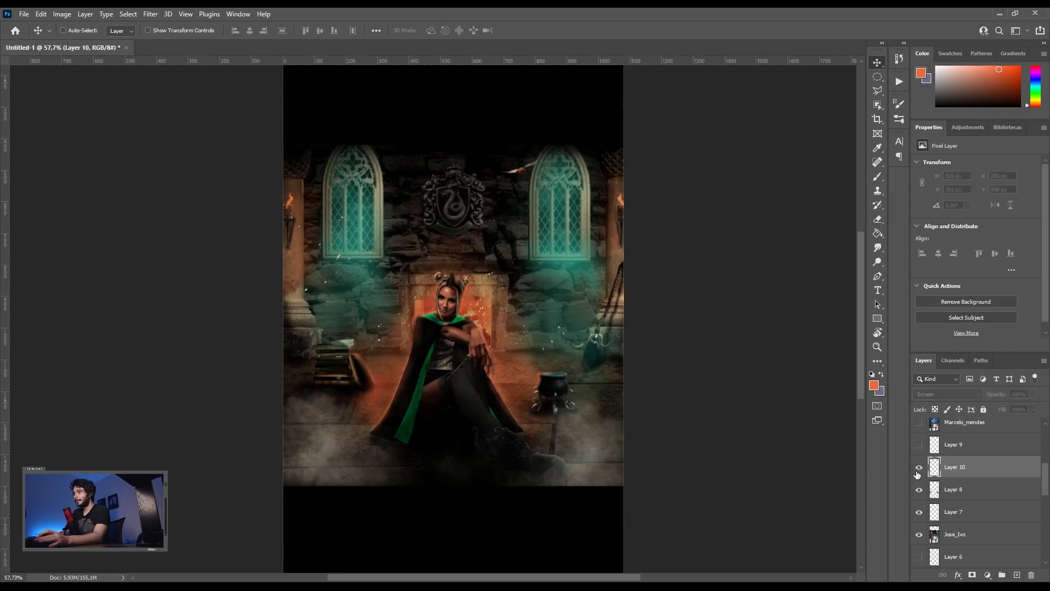
mouse_move(918, 511)
left_mouse_down()
mouse_move(920, 469)
mouse_move(918, 511)
left_mouse_up()
scroll(429, 301, "up", 1)
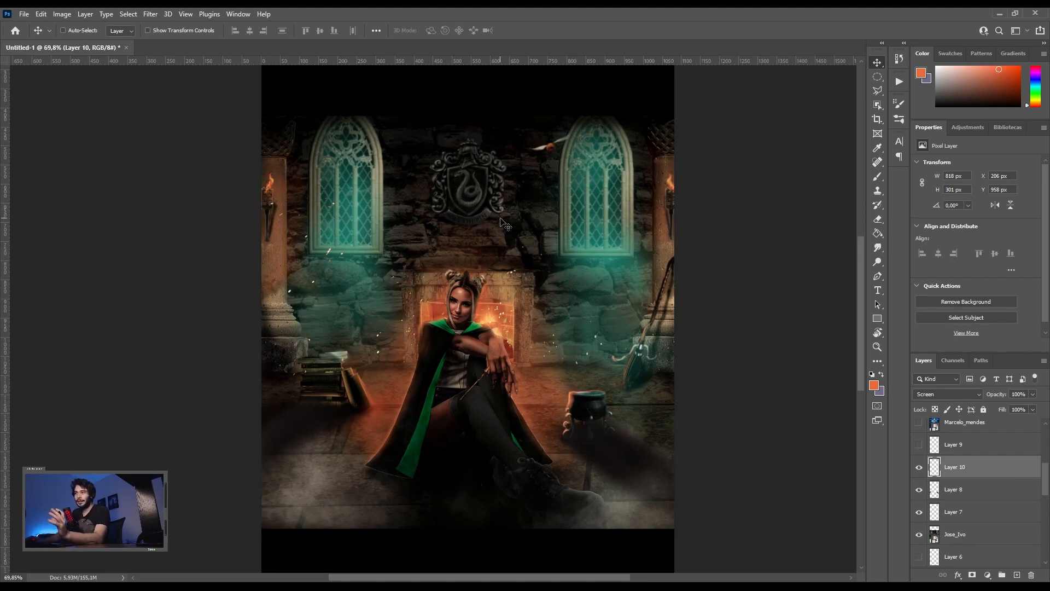
scroll(352, 180, "up", 6)
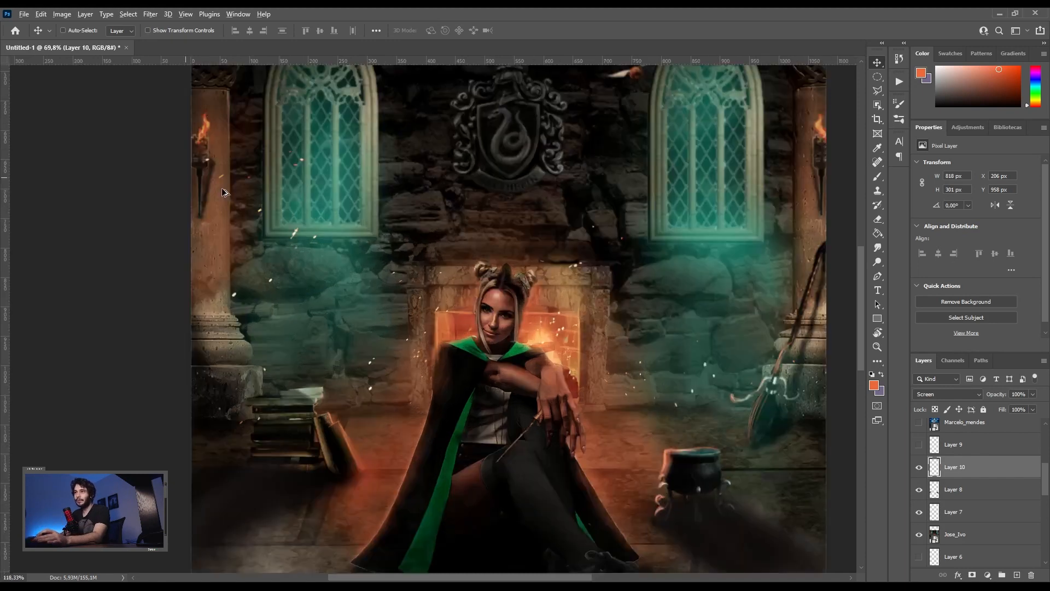
left_click_drag(181, 166, 276, 203)
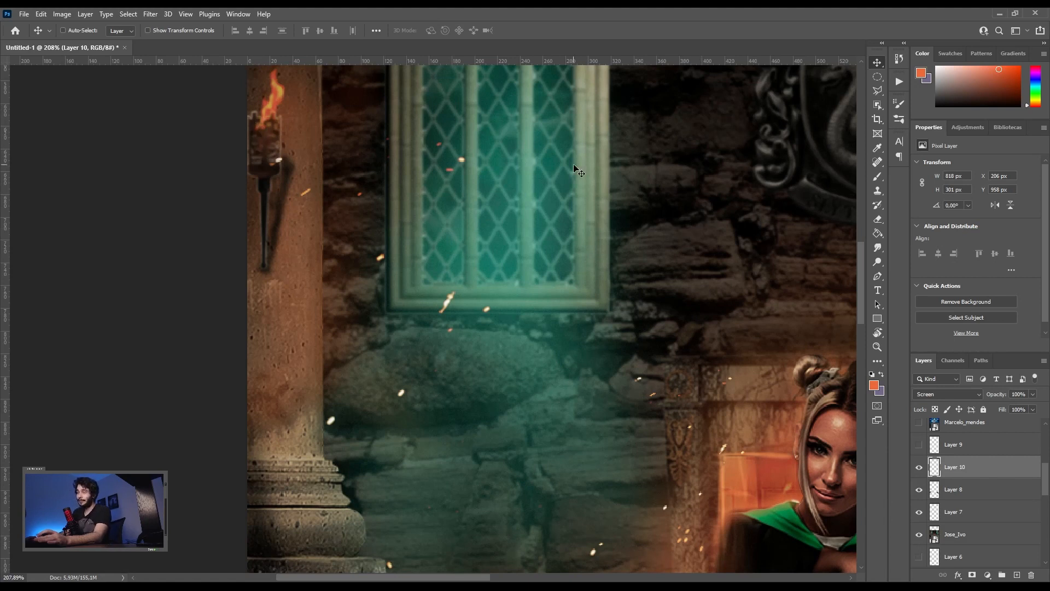
scroll(574, 168, "down", 8)
scroll(415, 254, "up", 3)
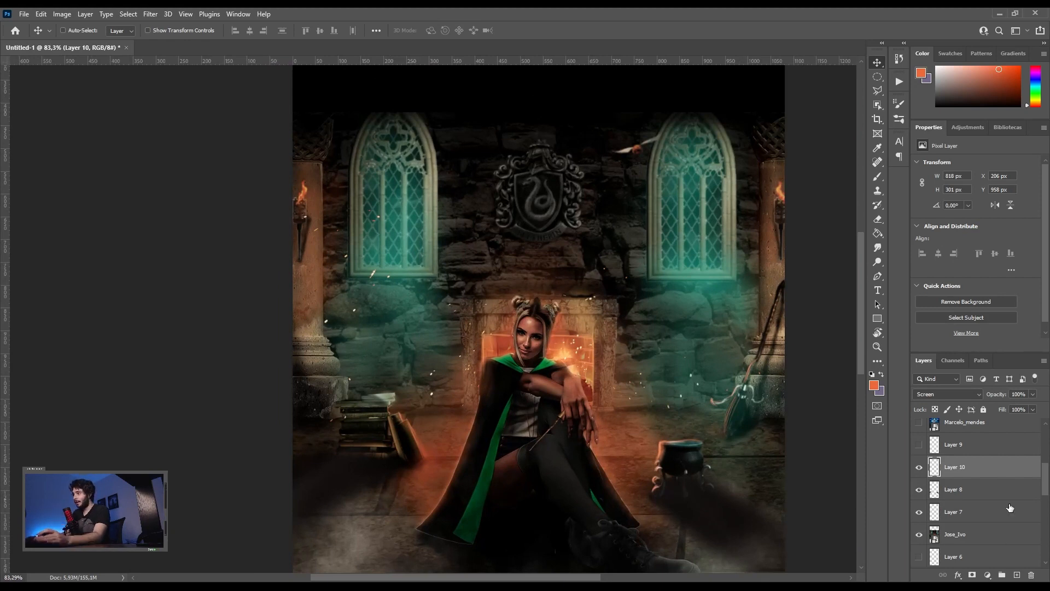
- Show and select Layer 9 to check the perspective guides against the seated woman, books and cauldron
left_click(978, 511)
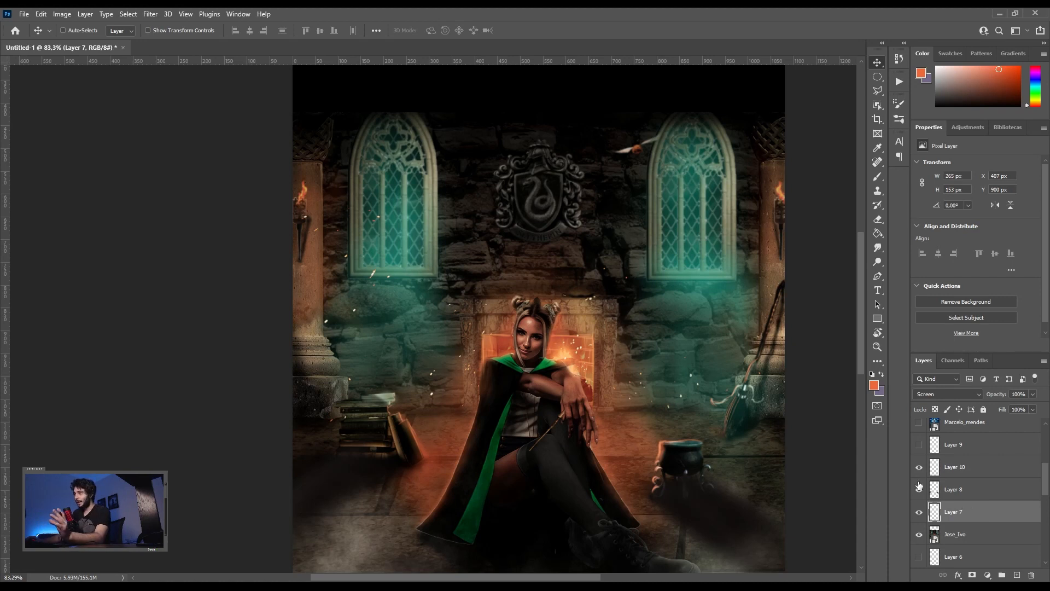
left_click(918, 445)
left_click(972, 445)
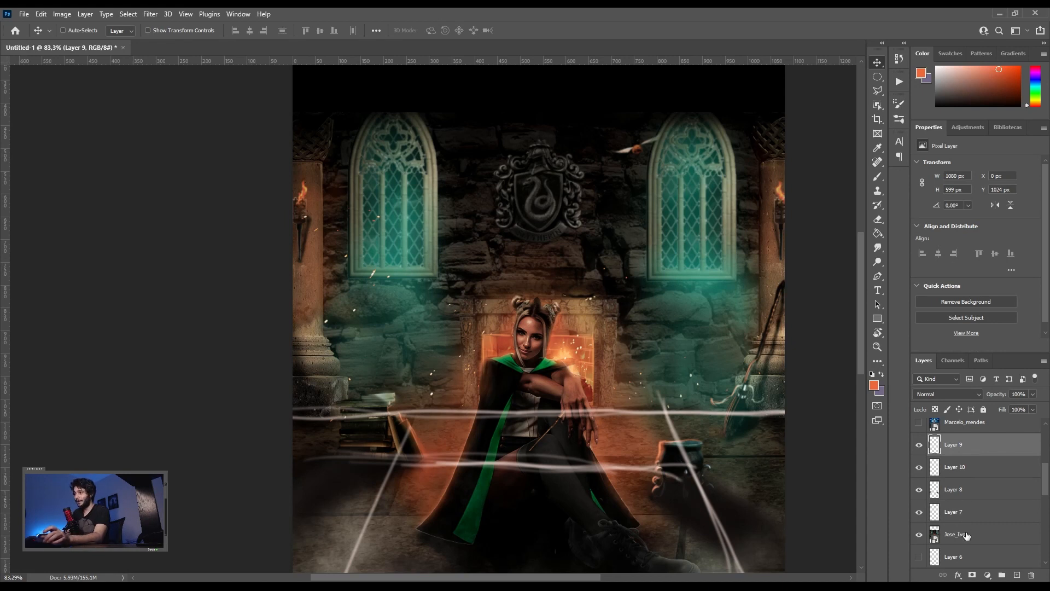
scroll(542, 361, "down", 2)
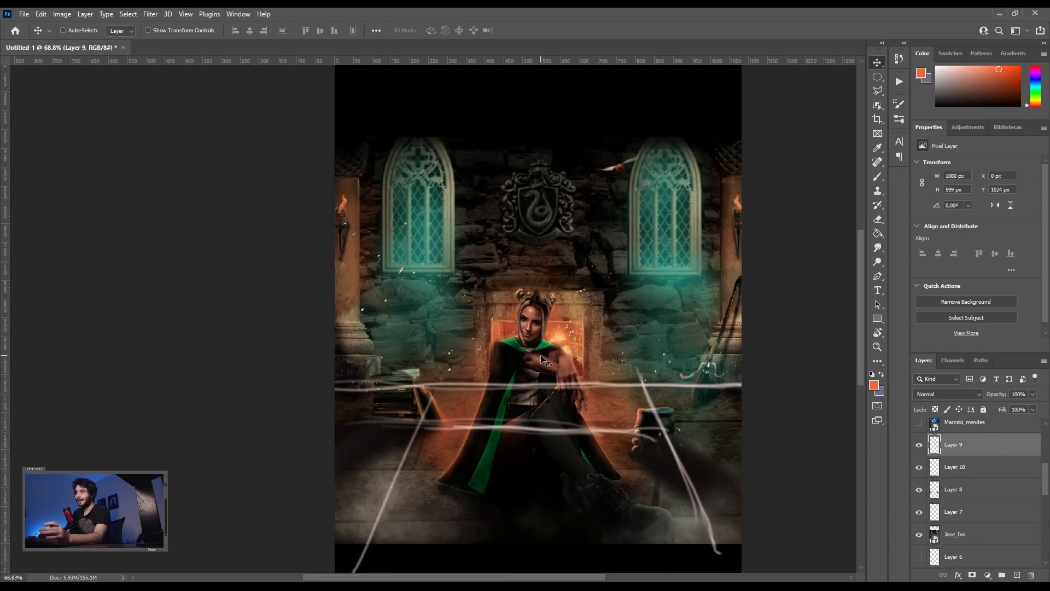
scroll(544, 361, "up", 1)
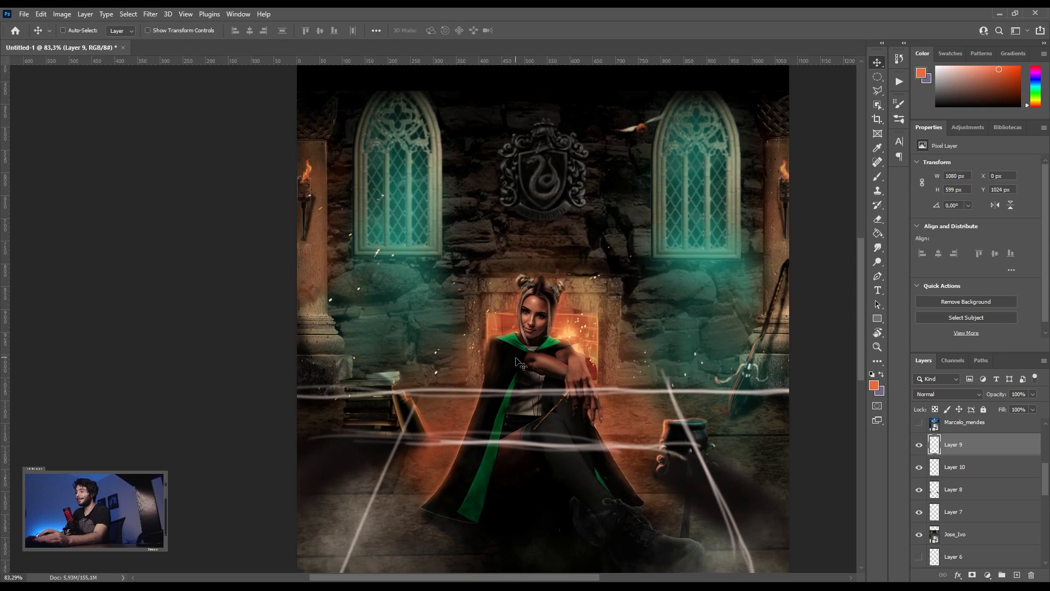
- Hide the castle-room composite and its layers up to Layer 9, and show the blue mountain artwork with flying banknotes
left_click_drag(919, 534, 919, 445)
scroll(935, 462, "up", 4)
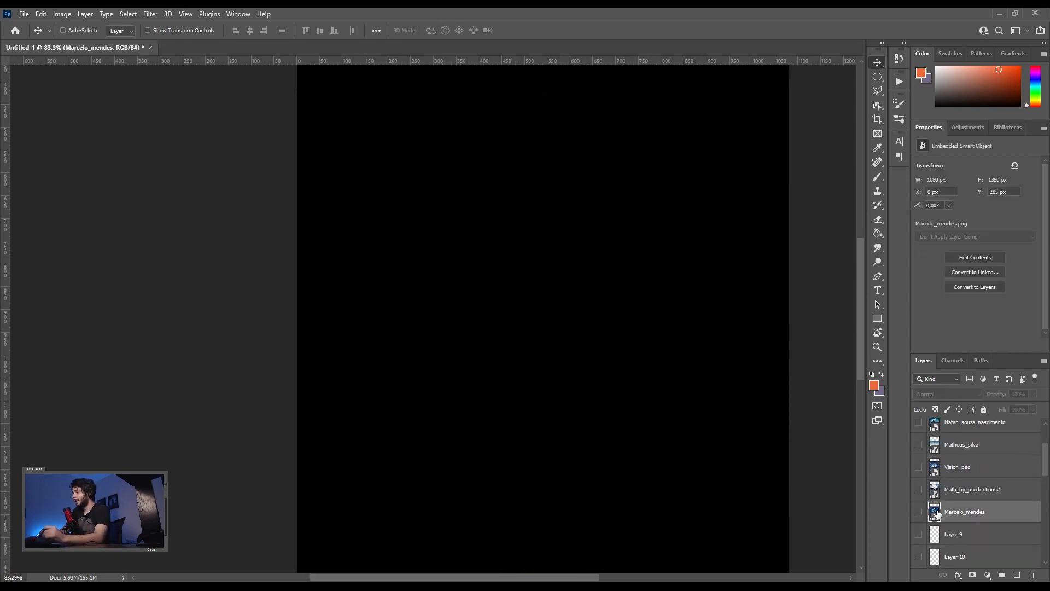
left_click(950, 513)
left_click(918, 512)
scroll(969, 515, "up", 1)
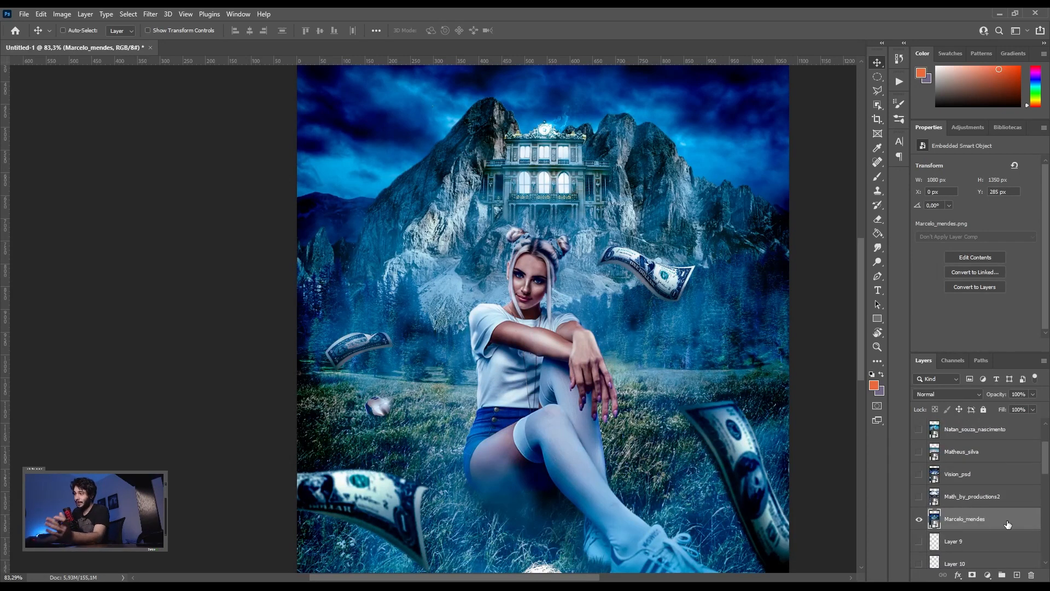
- Add a Hue/Saturation adjustment layer above the blue mountain artwork and reduce the saturation of its deep blues
scroll(569, 394, "down", 3)
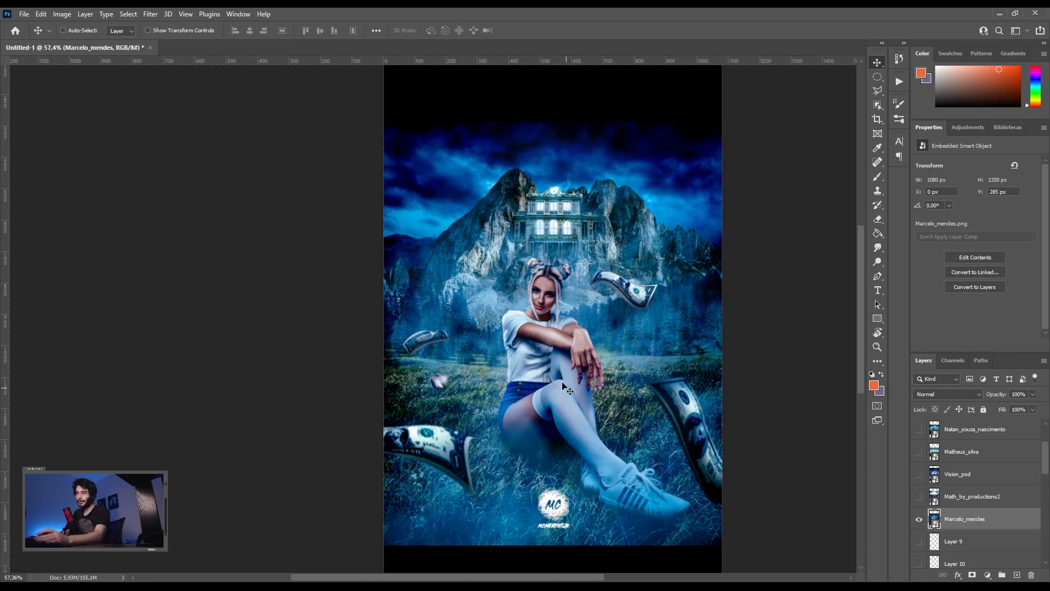
scroll(560, 358, "up", 1)
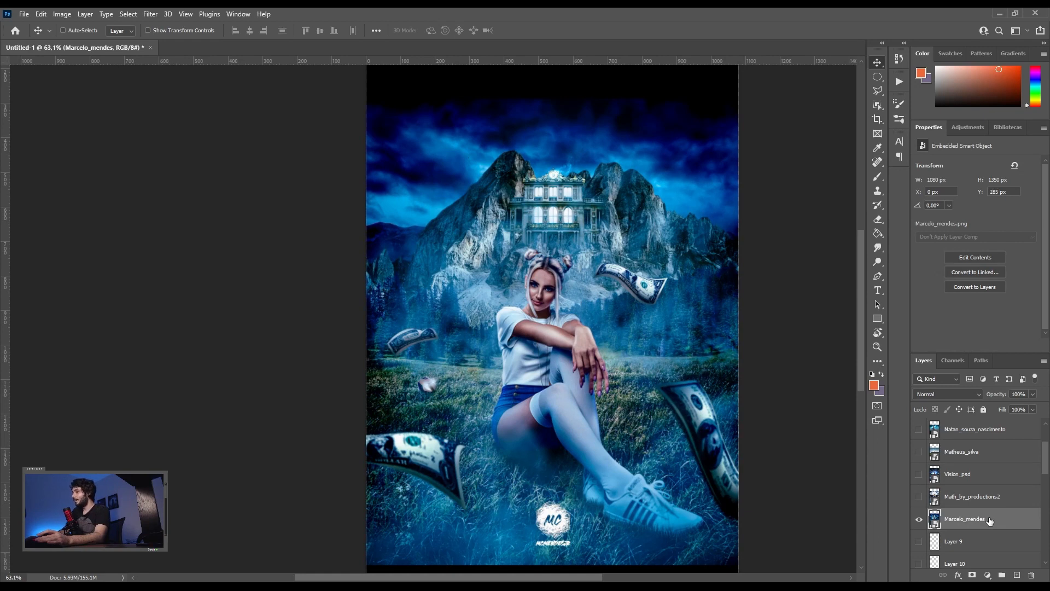
scroll(500, 407, "right", 1)
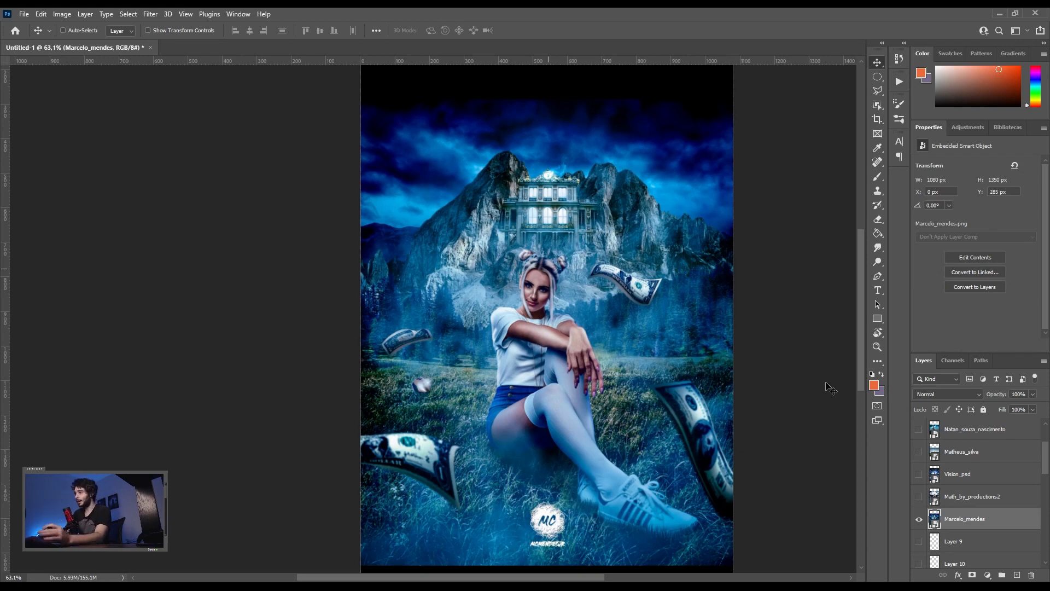
left_click(987, 575)
left_click(992, 465)
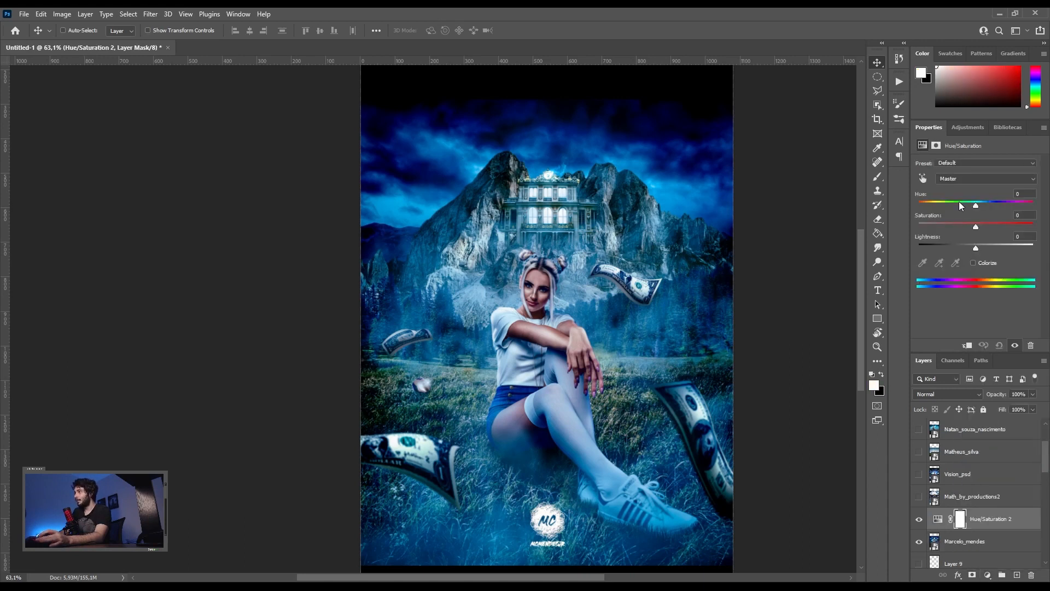
left_click(960, 180)
left_click(961, 237)
left_click_drag(975, 228, 949, 227)
- Lower the saturation of the Greens range in the Hue/Saturation adjustment
left_click(959, 179)
left_click(963, 213)
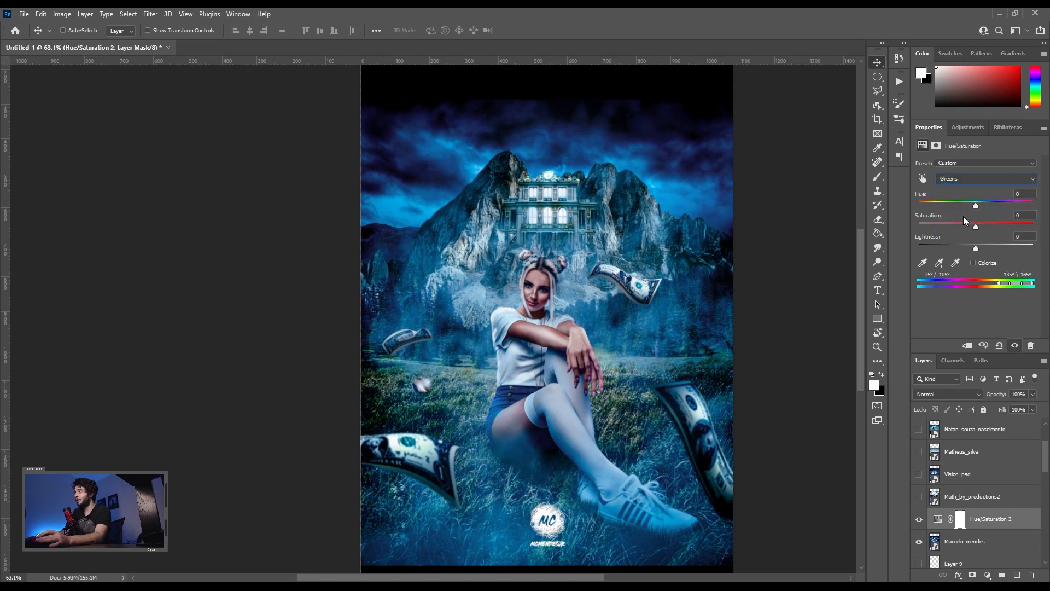
left_click_drag(973, 222, 956, 225)
left_click(960, 179)
left_click(965, 211)
- Set the Cyans range to saturation -30 and hue -3 in the Hue/Saturation adjustment
left_click(943, 182)
left_click(951, 221)
mouse_move(976, 227)
left_mouse_down()
mouse_move(945, 225)
mouse_move(960, 230)
left_mouse_up()
left_click_drag(975, 207, 977, 215)
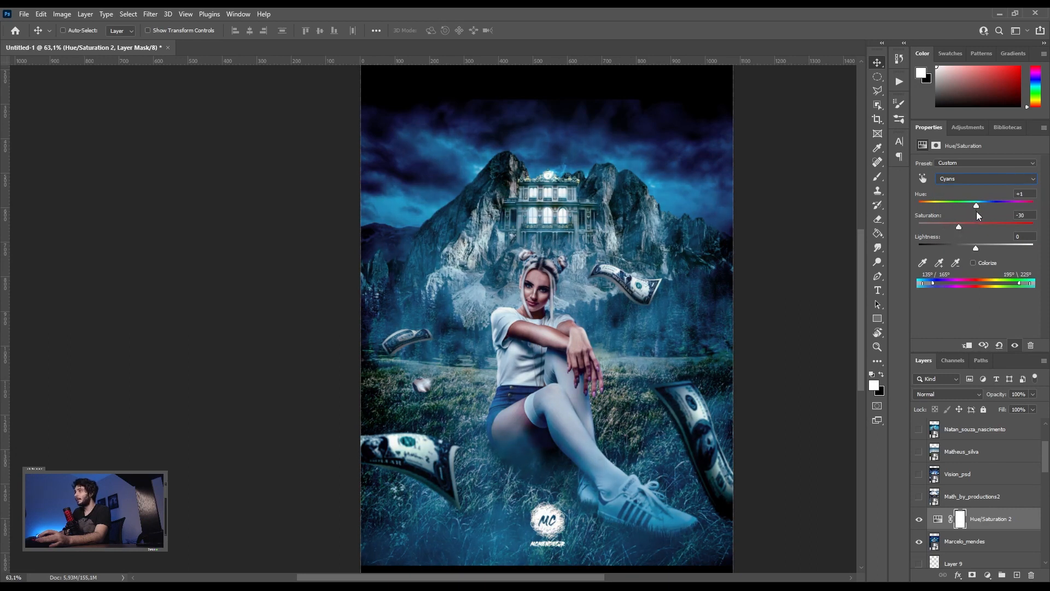
left_click(958, 180)
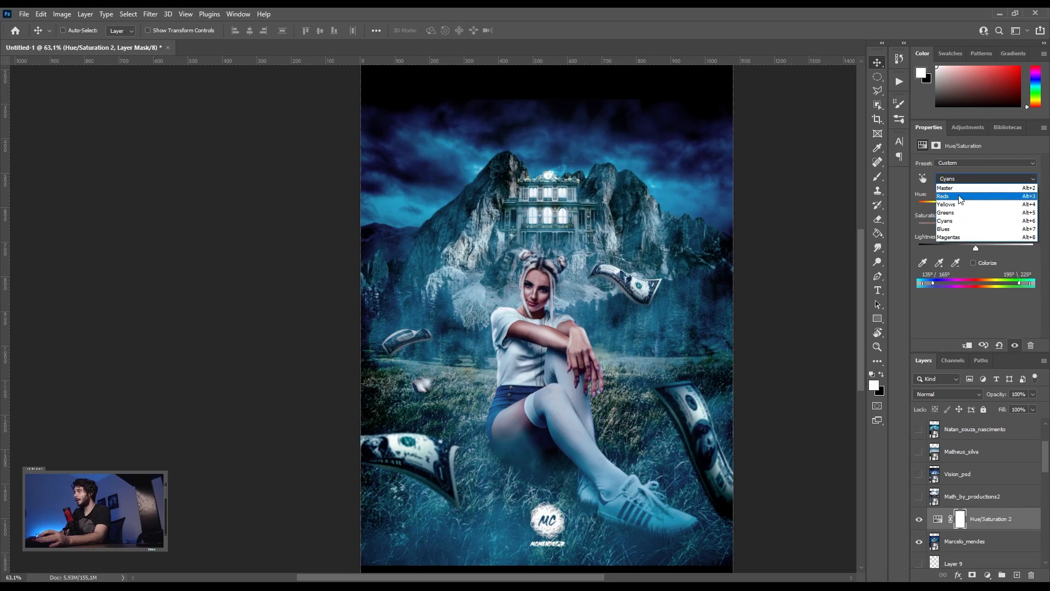
left_click(946, 220)
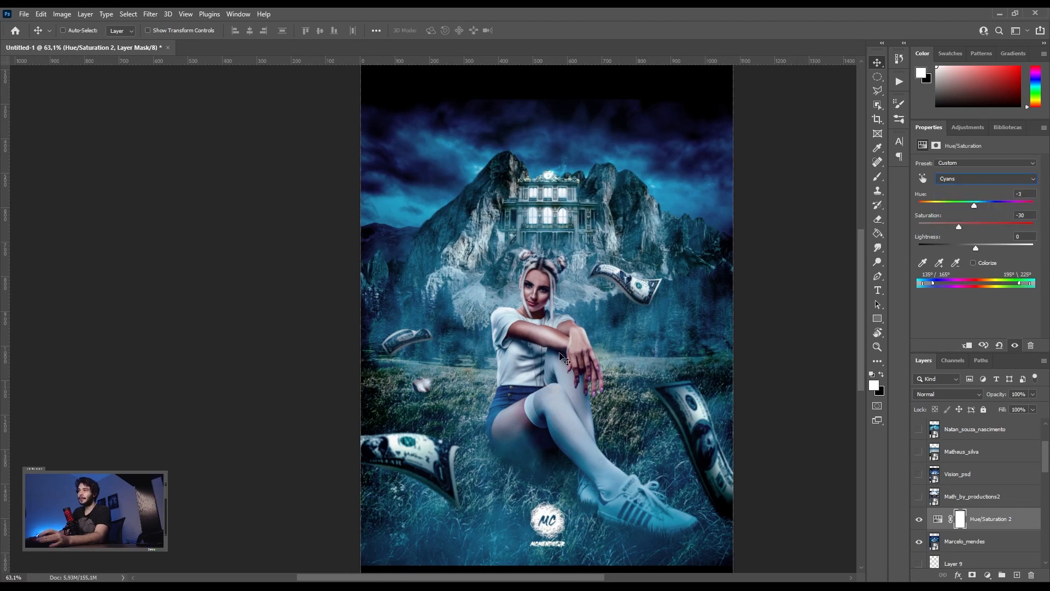
- Compare the blue mountain artwork with and without the Hue/Saturation 2 adjustment
scroll(588, 356, "down", 1)
left_click(919, 519)
left_click(921, 522)
left_click(921, 523)
left_click(921, 522)
left_click(921, 523)
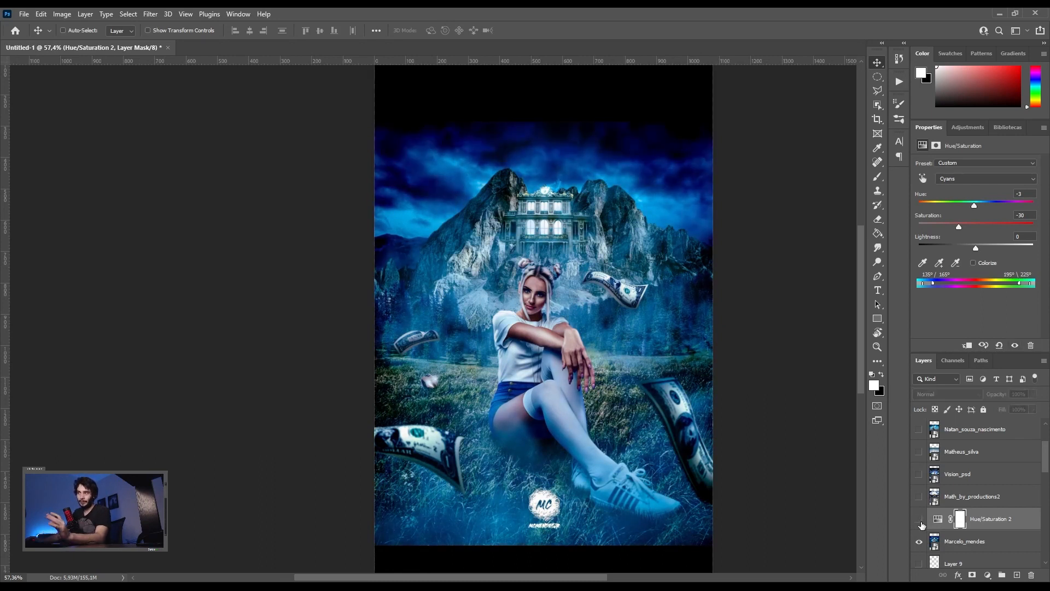
left_click(921, 523)
left_click(920, 523)
left_click(921, 523)
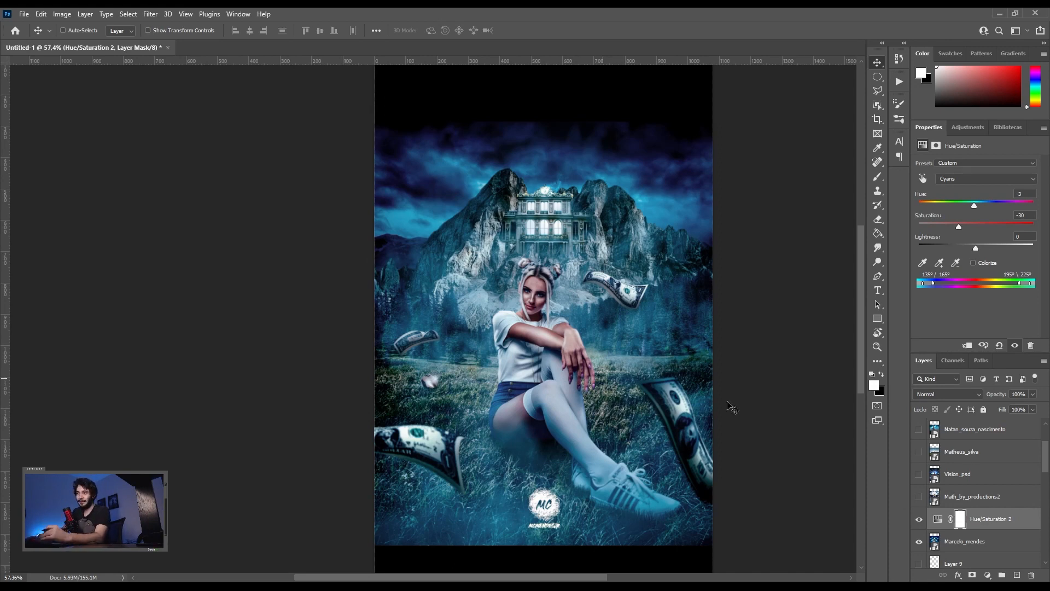
- Add a new empty layer directly above the blue mountain artwork, beneath the Hue/Saturation 2 adjustment
left_click(955, 539)
scroll(421, 380, "up", 10)
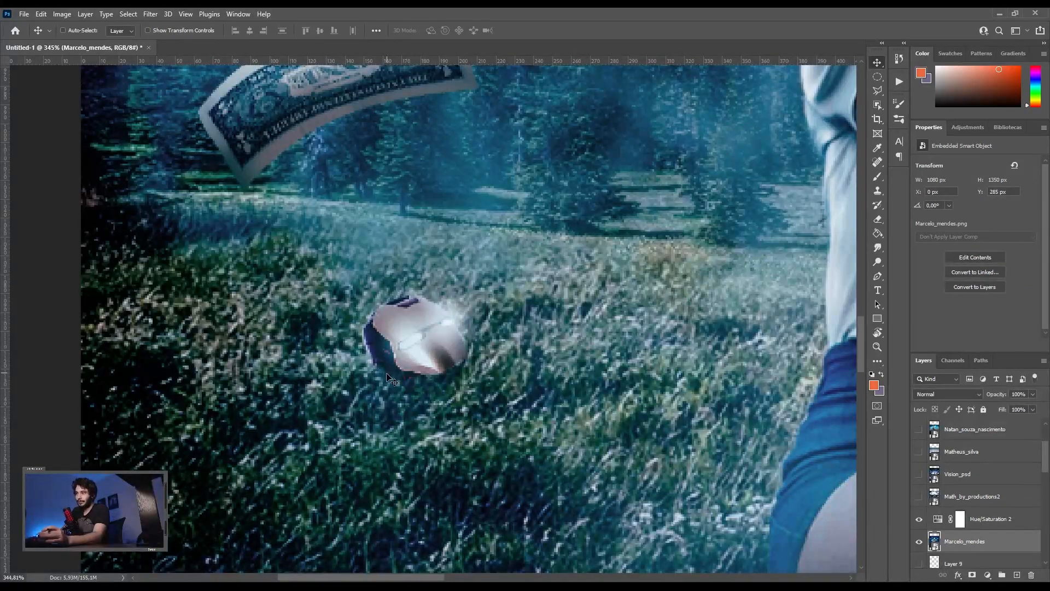
left_click(1016, 575)
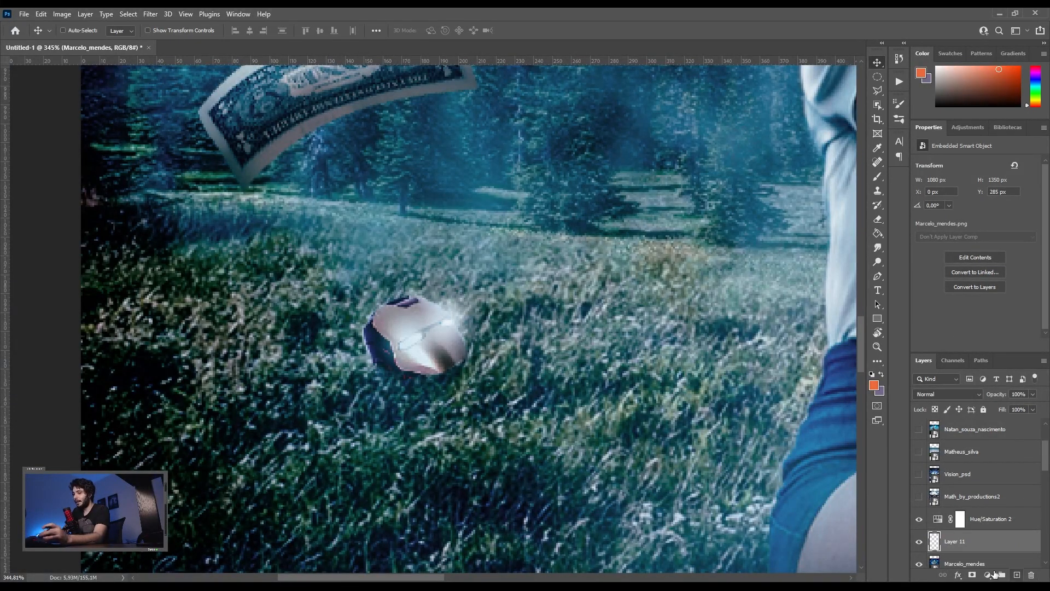
- Paint short grass strokes in a colour sampled from the dark grass over the lower edge of the small helmet in the field
key("b")
key("bracketright")
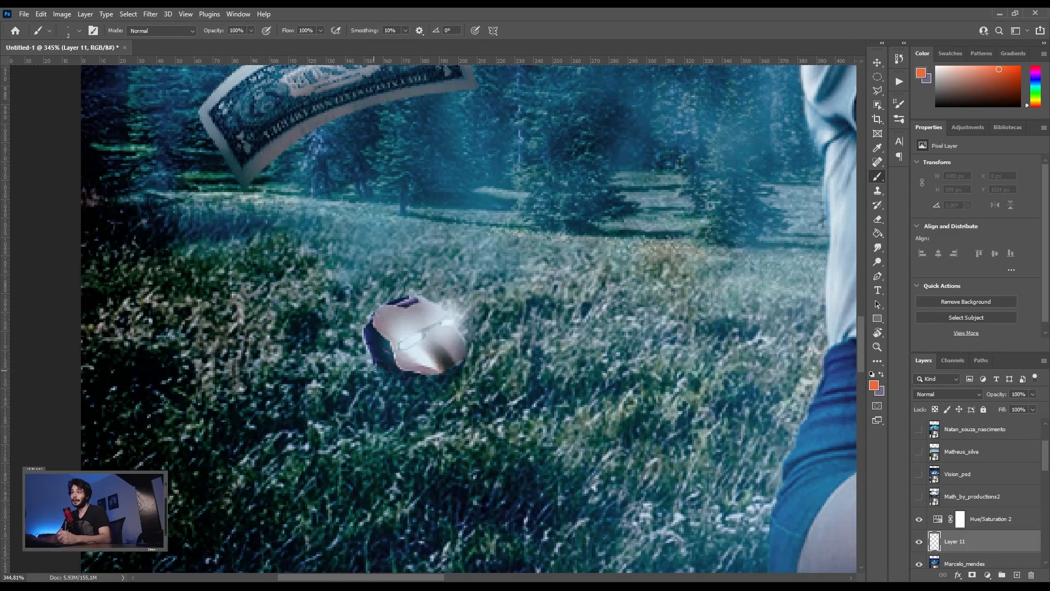
left_click(371, 409, "alt")
mouse_move(370, 349)
left_mouse_down()
mouse_move(386, 376)
mouse_move(409, 352)
mouse_move(390, 385)
mouse_move(415, 365)
left_mouse_up()
left_click_drag(418, 375, 437, 363)
left_click_drag(404, 370, 421, 353)
mouse_move(414, 374)
left_mouse_down()
mouse_move(451, 353)
mouse_move(427, 355)
mouse_move(434, 378)
mouse_move(458, 343)
mouse_move(455, 370)
mouse_move(456, 349)
mouse_move(464, 367)
mouse_move(374, 328)
left_mouse_up()
mouse_move(365, 374)
left_mouse_down()
mouse_move(356, 355)
mouse_move(367, 364)
left_mouse_up()
mouse_move(393, 354)
left_mouse_down()
mouse_move(409, 384)
mouse_move(407, 354)
mouse_move(413, 387)
mouse_move(417, 362)
left_mouse_up()
key("v")
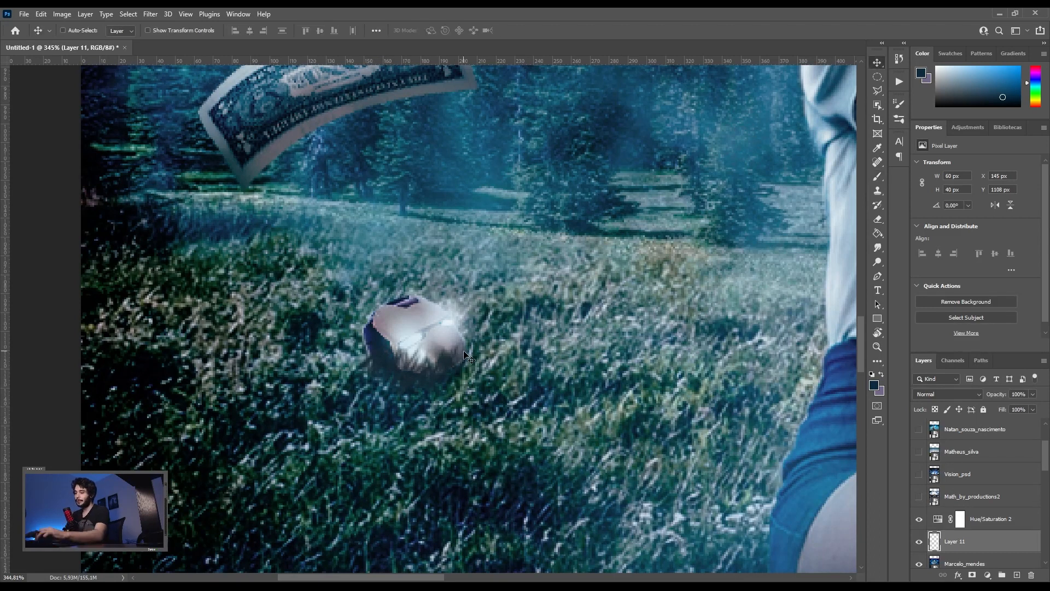
key("ctrl+0")
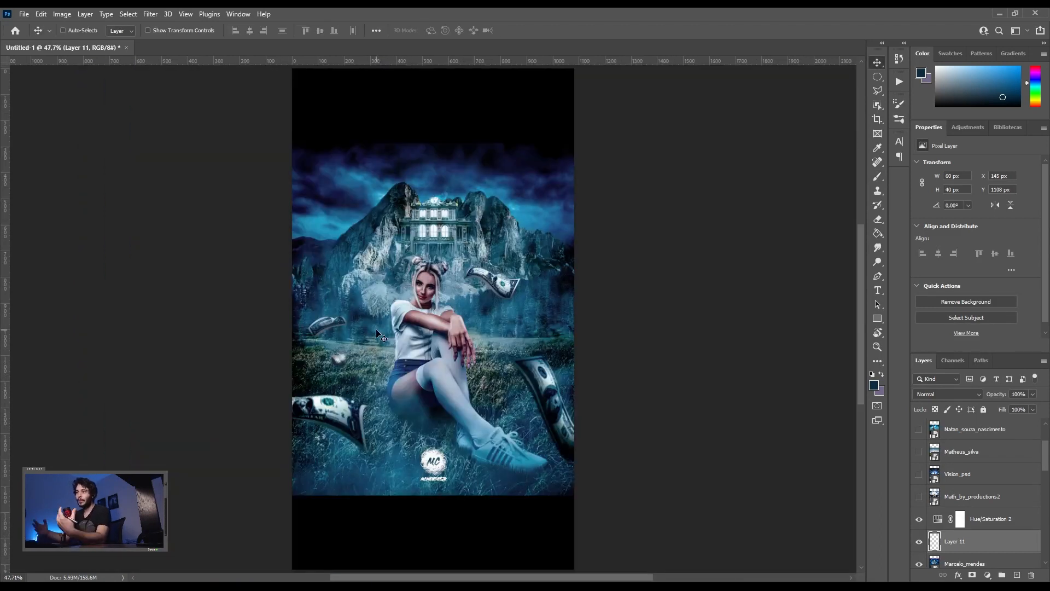
- Select the woman and the grassy foreground of the blue mountain artwork with the Quick Selection tool
scroll(404, 293, "up", 2)
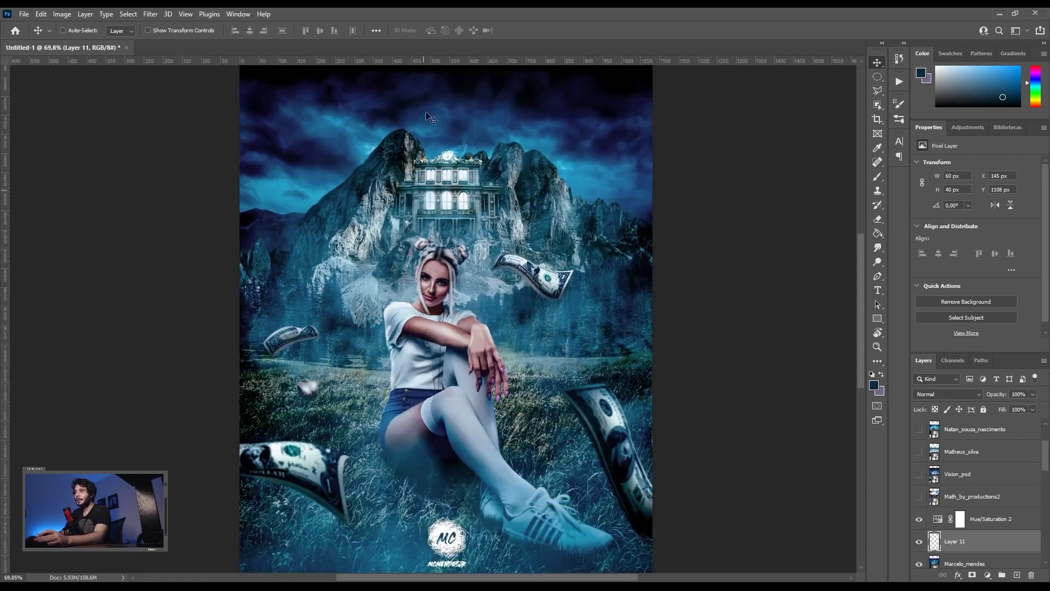
left_click(1001, 567)
left_click(877, 105)
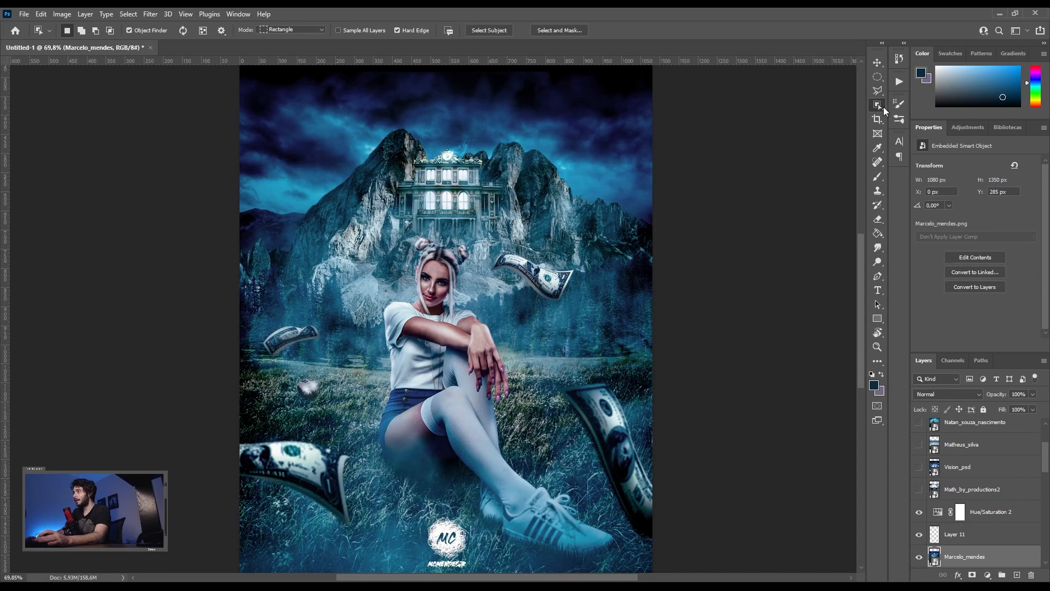
key("shift+w")
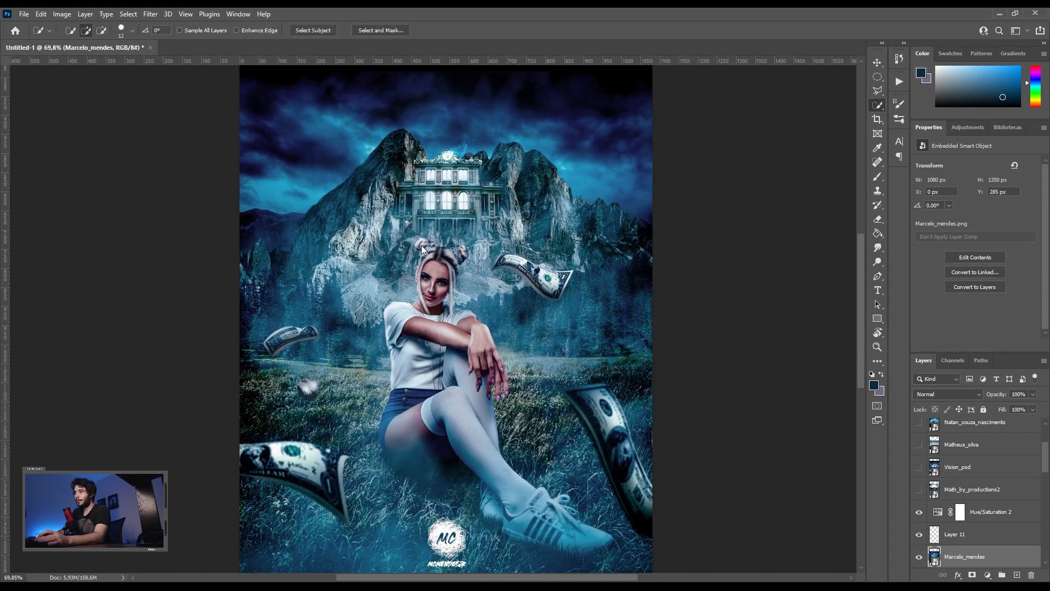
mouse_move(425, 246)
left_mouse_down()
mouse_move(464, 251)
mouse_move(437, 263)
mouse_move(430, 295)
mouse_move(448, 280)
mouse_move(444, 264)
mouse_move(431, 334)
mouse_move(474, 326)
mouse_move(484, 363)
mouse_move(470, 380)
mouse_move(496, 358)
mouse_move(496, 379)
mouse_move(497, 366)
mouse_move(402, 315)
mouse_move(398, 412)
mouse_move(381, 433)
mouse_move(427, 445)
mouse_move(640, 425)
mouse_move(631, 386)
mouse_move(564, 390)
mouse_move(462, 426)
mouse_move(277, 401)
mouse_move(329, 385)
left_mouse_up()
mouse_move(228, 385)
left_mouse_down()
mouse_move(323, 532)
mouse_move(569, 529)
left_mouse_up()
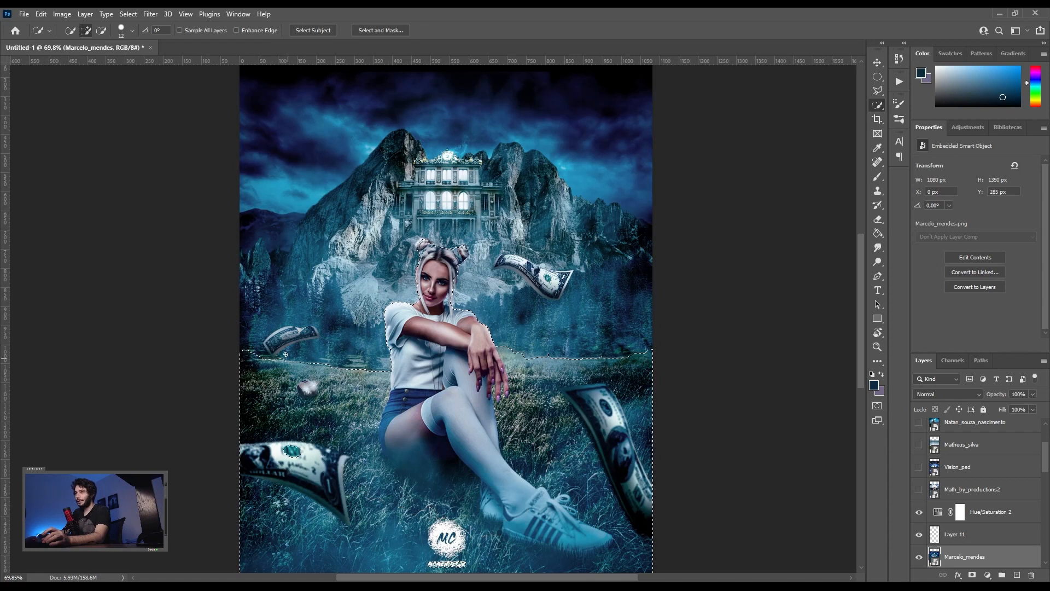
- Add a Curves adjustment layer masked to the selection and raise its black point to output 44
scroll(457, 343, "down", 2)
left_click(988, 575)
left_click(980, 432)
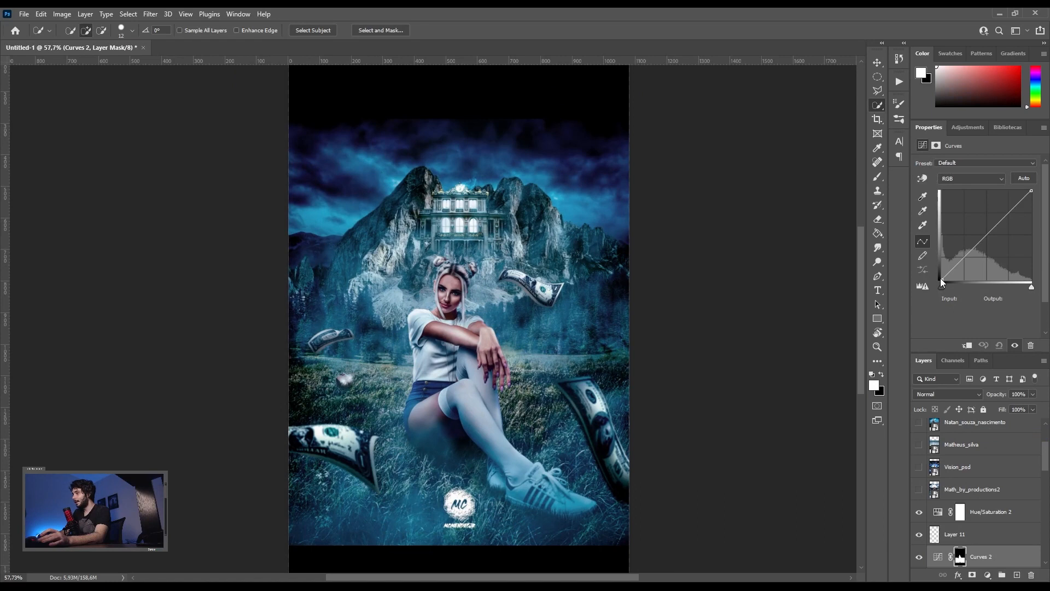
left_click_drag(941, 281, 925, 264)
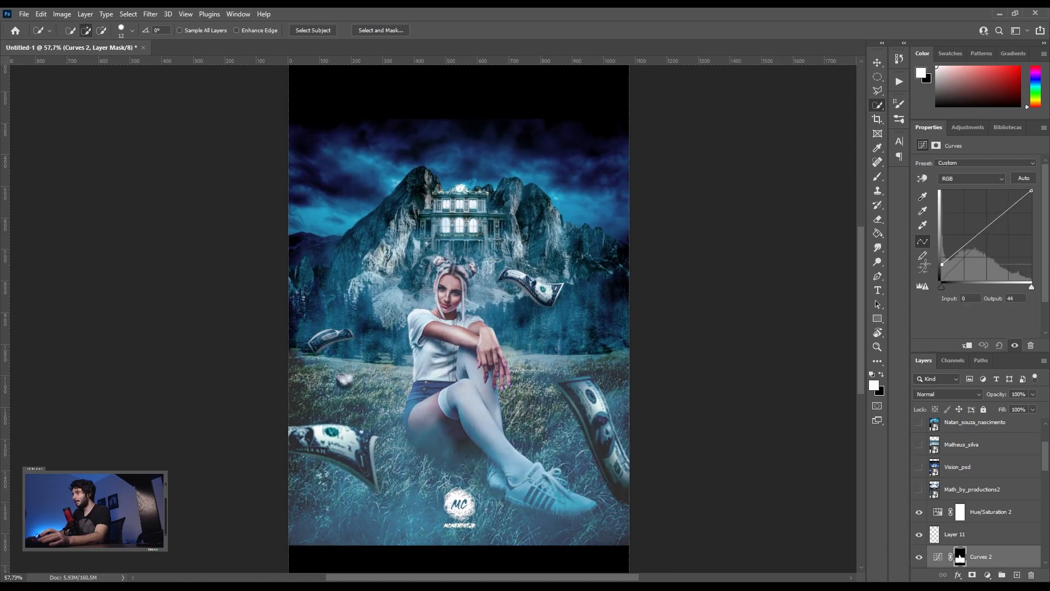
- Invert the Curves 2 layer mask so the lifted blacks affect the sky, mountains and mansion instead of the foreground
left_click(959, 556)
key("ctrl+i")
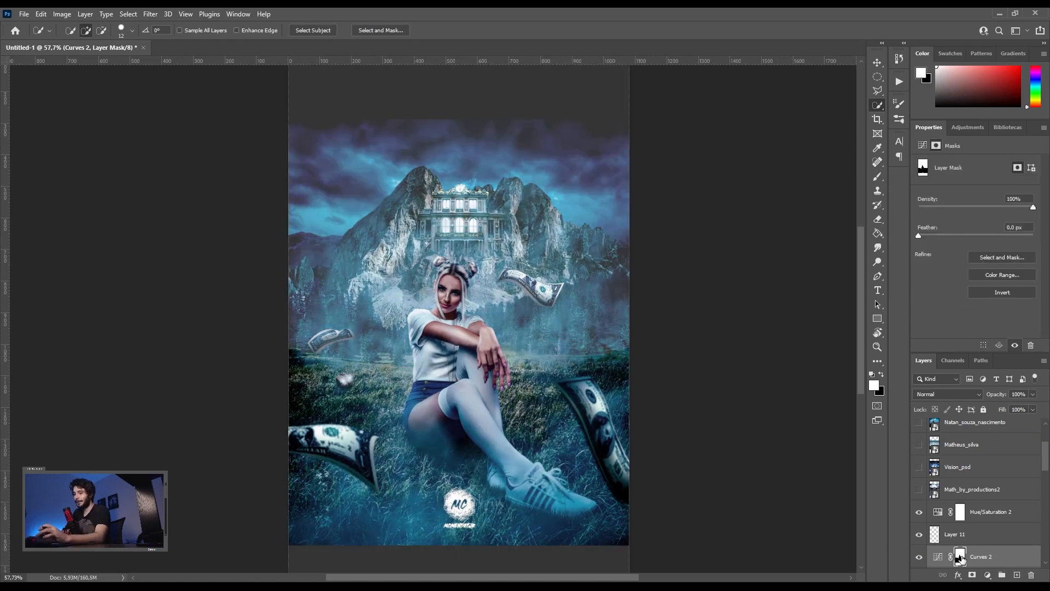
key("v")
scroll(404, 334, "up", 1)
scroll(952, 508, "down", 2)
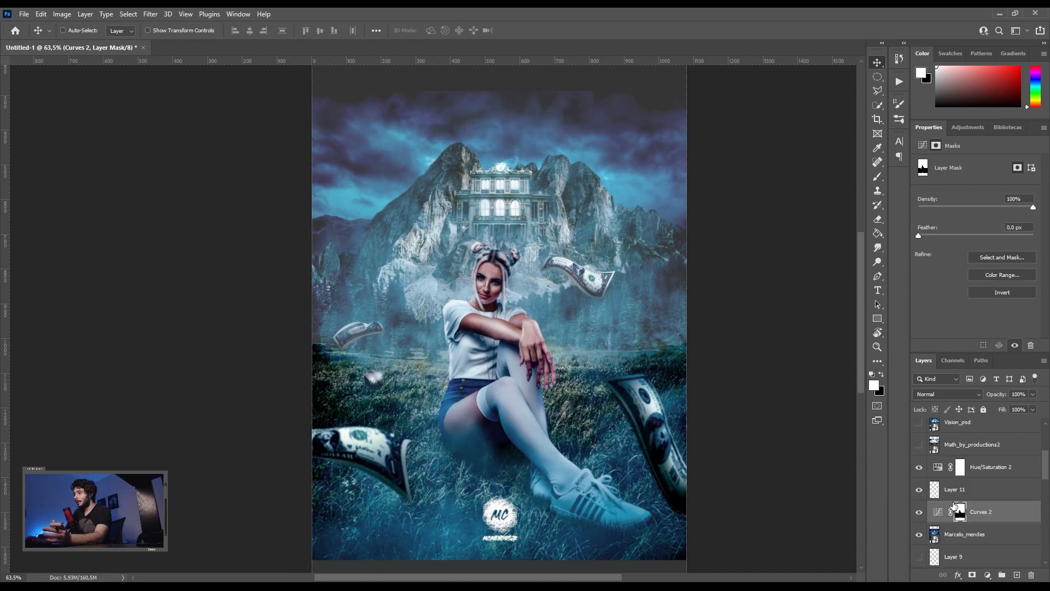
- Compare the background depth of the mountain artwork with and without the Curves 2 adjustment
mouse_move(919, 511)
left_mouse_down()
mouse_move(919, 467)
mouse_move(919, 512)
left_mouse_up()
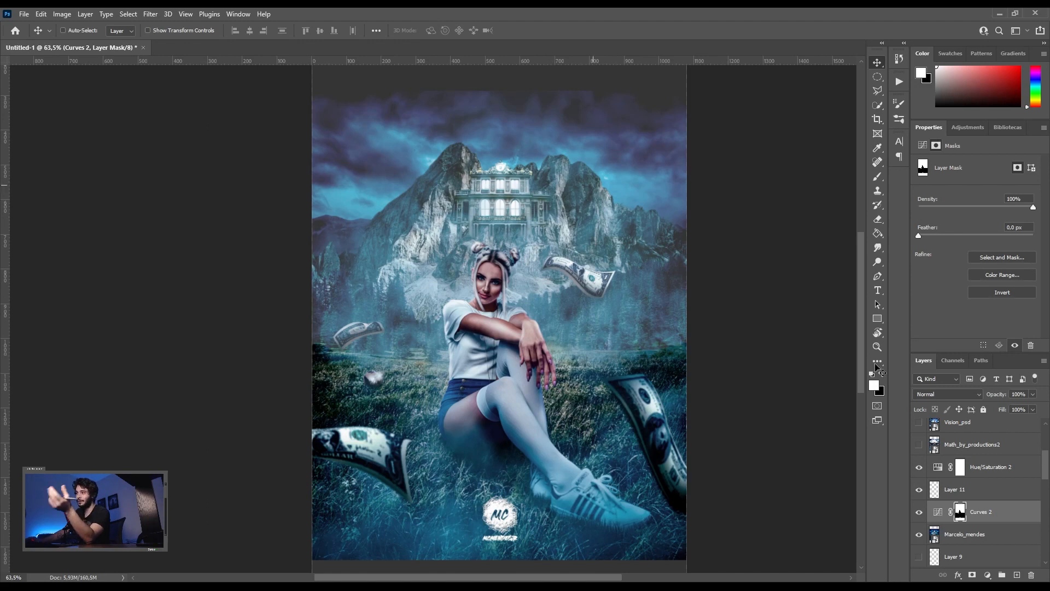
mouse_move(919, 467)
left_mouse_down()
mouse_move(916, 513)
mouse_move(916, 472)
left_mouse_up()
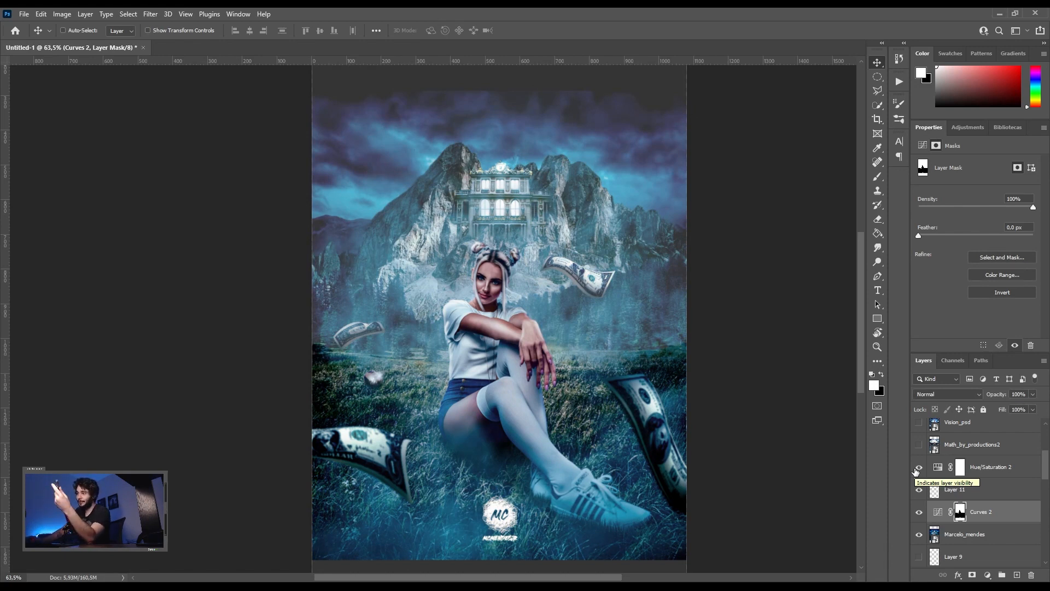
left_click(920, 513)
left_click(920, 512)
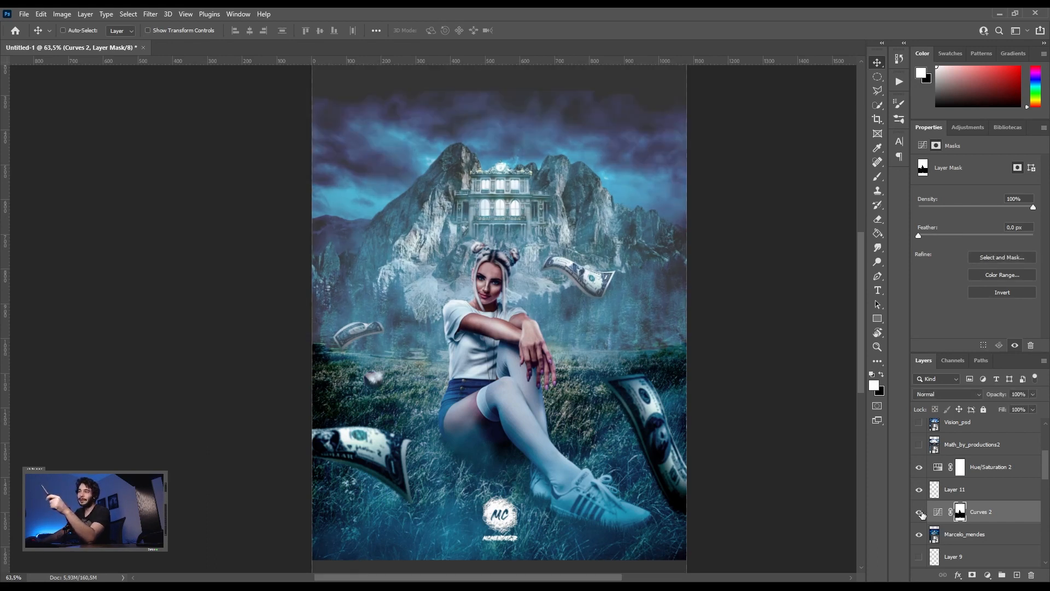
left_click(920, 512)
left_click(919, 512)
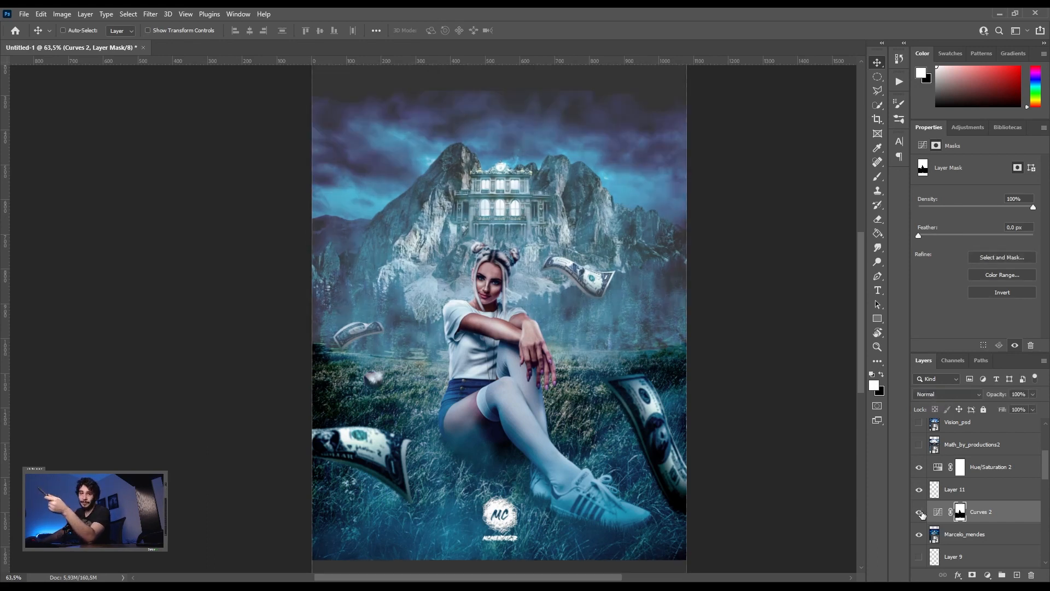
left_click(919, 513)
left_click(919, 513)
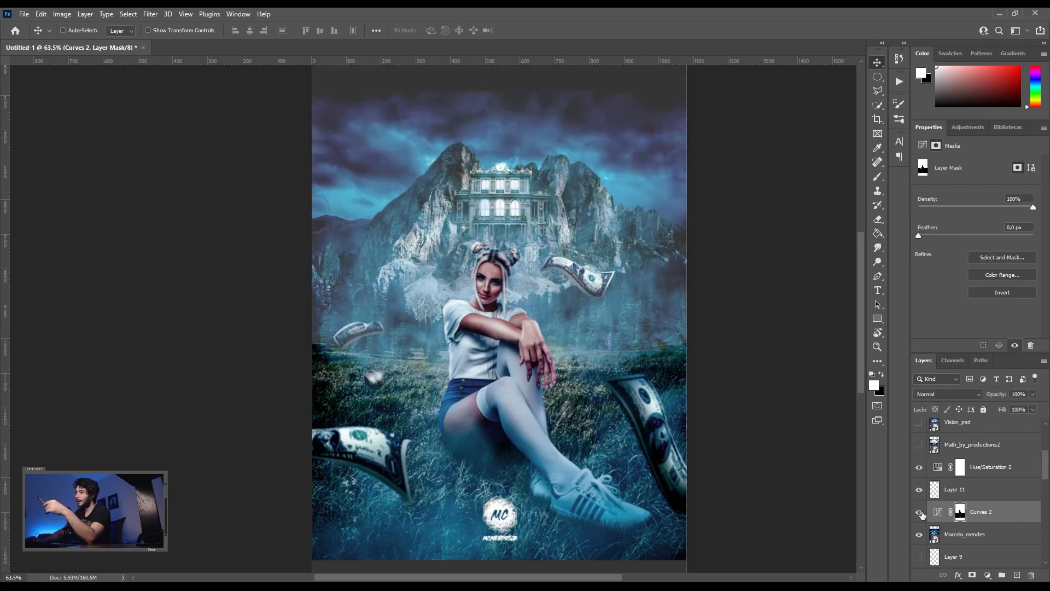
left_click(919, 513)
left_click(920, 513)
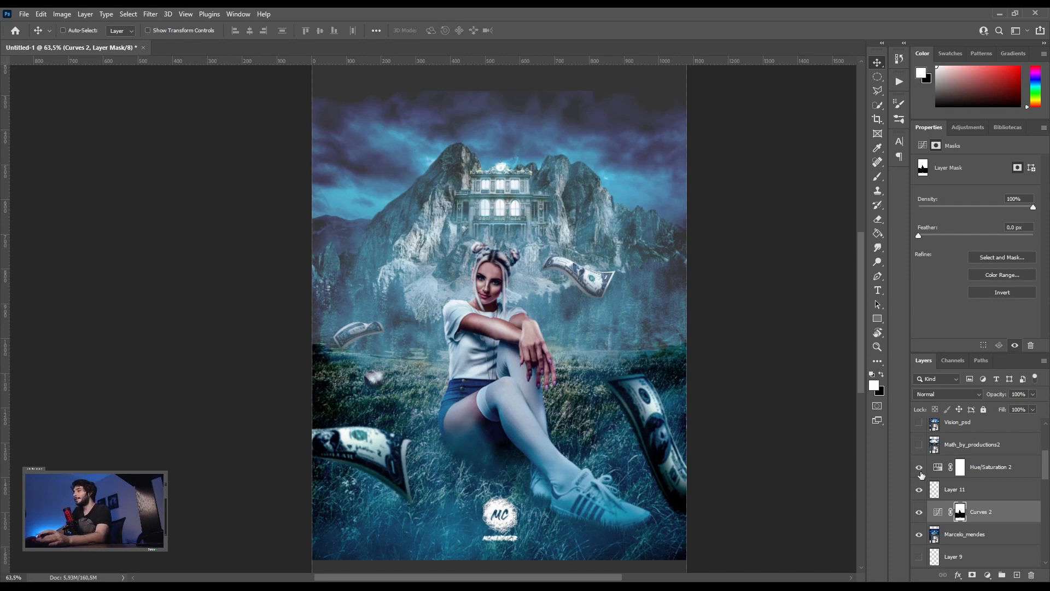
- Hide the blue mountain artwork with its correction layers, and show and select the full-moon palace artwork with the guitar
left_click_drag(919, 473, 919, 541)
left_click(919, 444)
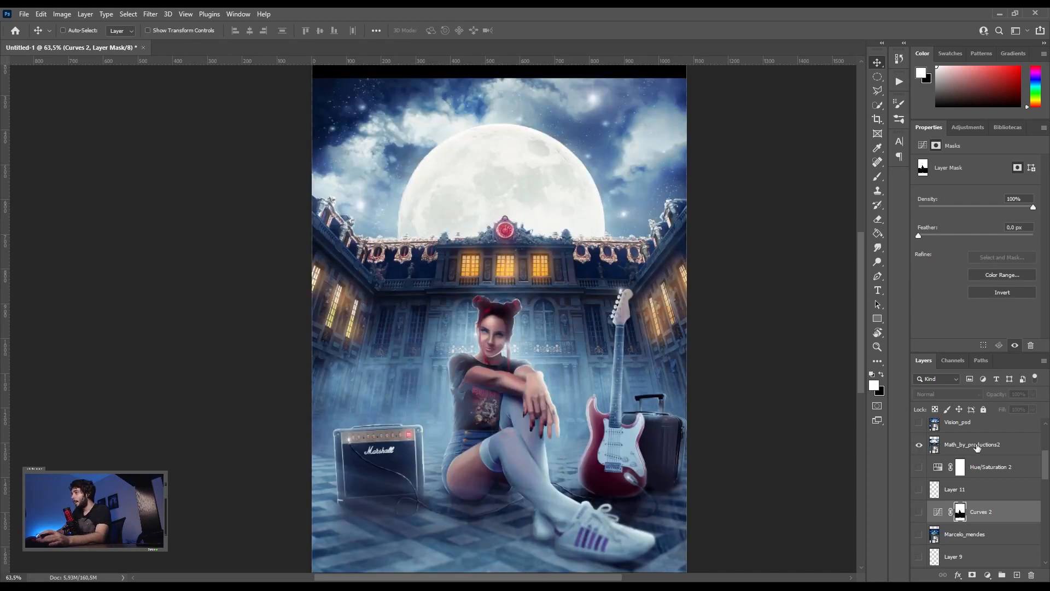
left_click(972, 444)
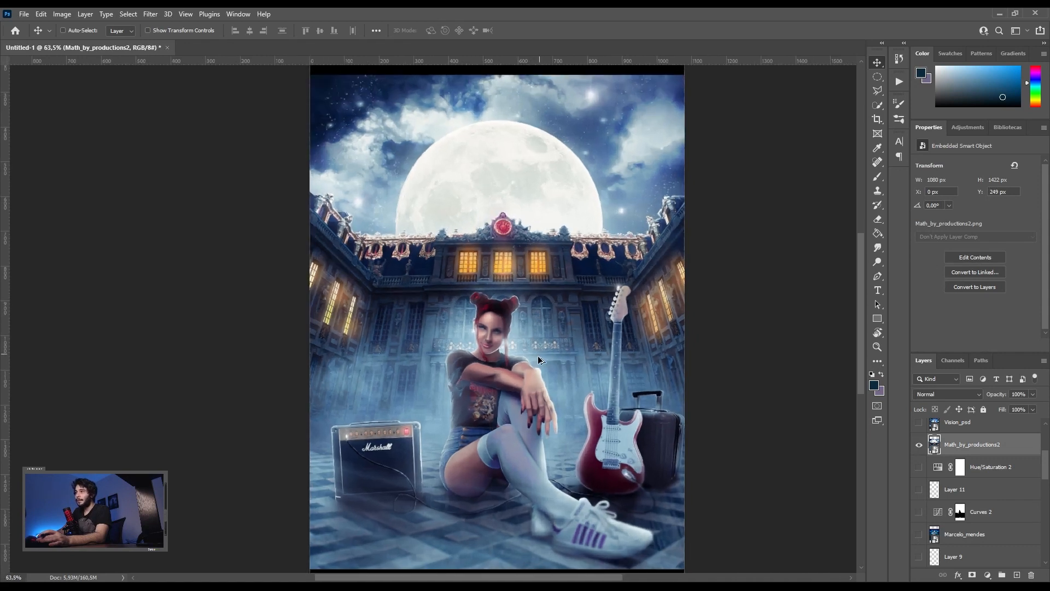
- Add a new empty layer above the moon palace artwork and enlarge the brush to size 15
left_click(1017, 575)
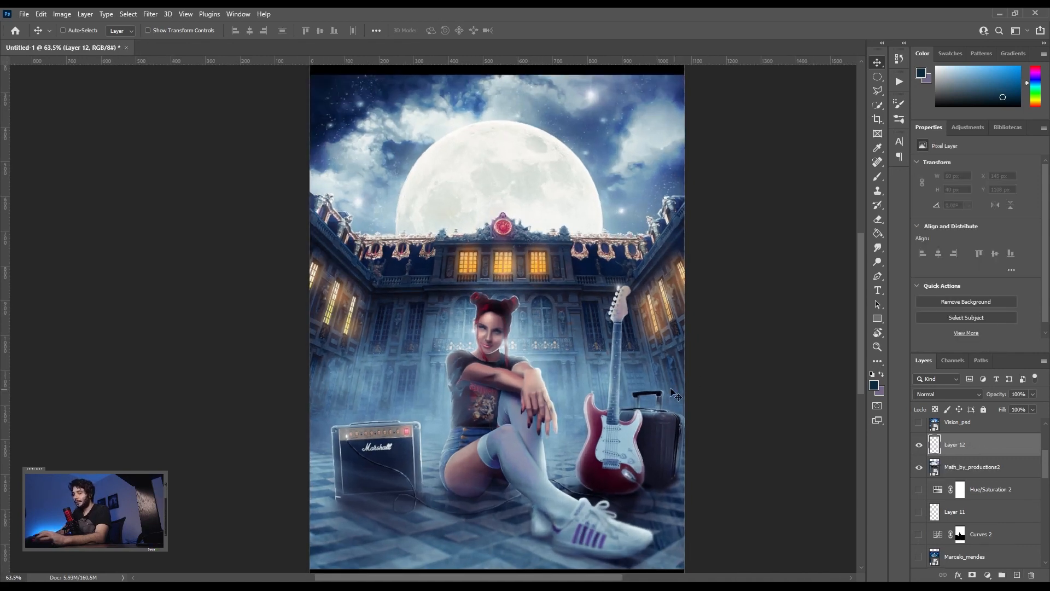
key("b")
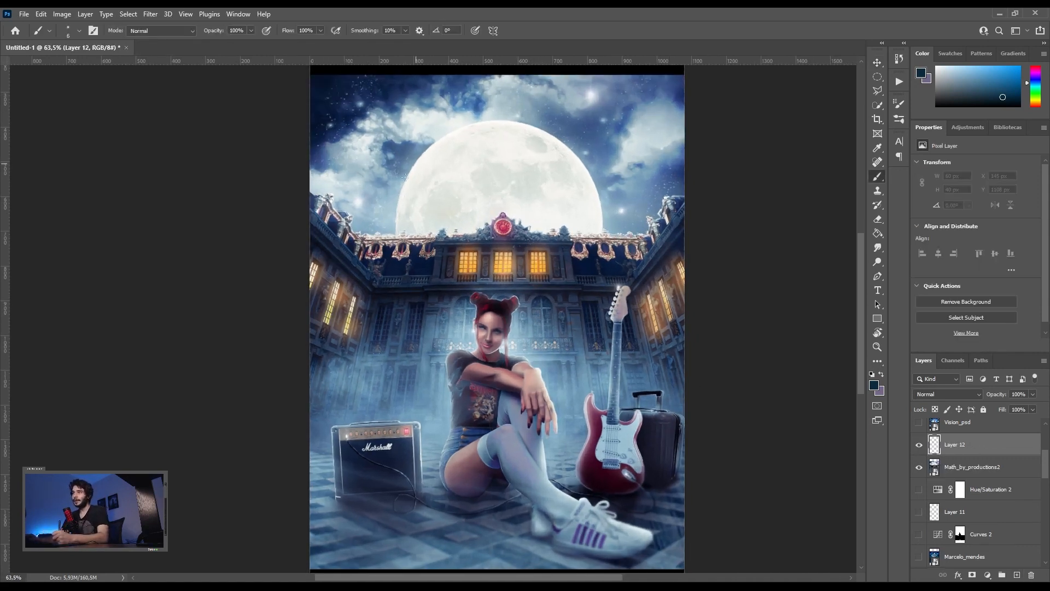
key("bracketright")
key("bracketright")
key("bracketright")
key("bracketright")
key("bracketright")
key("bracketright")
key("bracketright")
- Sketch temporary dark brush strokes around the moon's edge and over the nearby sky, undoing each one
mouse_move(394, 238)
left_mouse_down()
mouse_move(398, 192)
mouse_move(430, 146)
mouse_move(481, 124)
mouse_move(527, 127)
mouse_move(584, 166)
mouse_move(611, 238)
left_mouse_up()
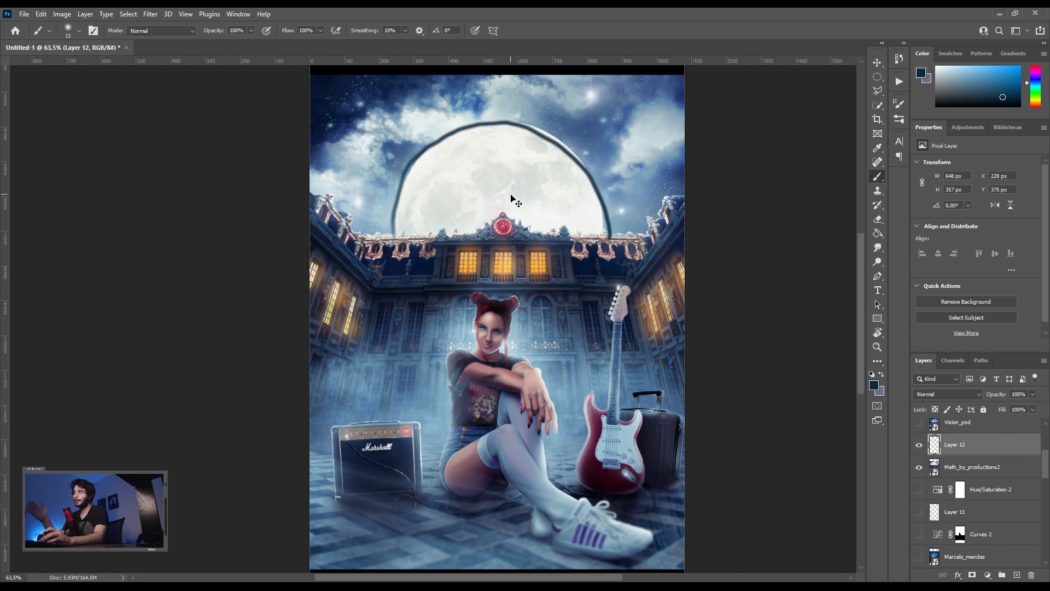
key("ctrl+z")
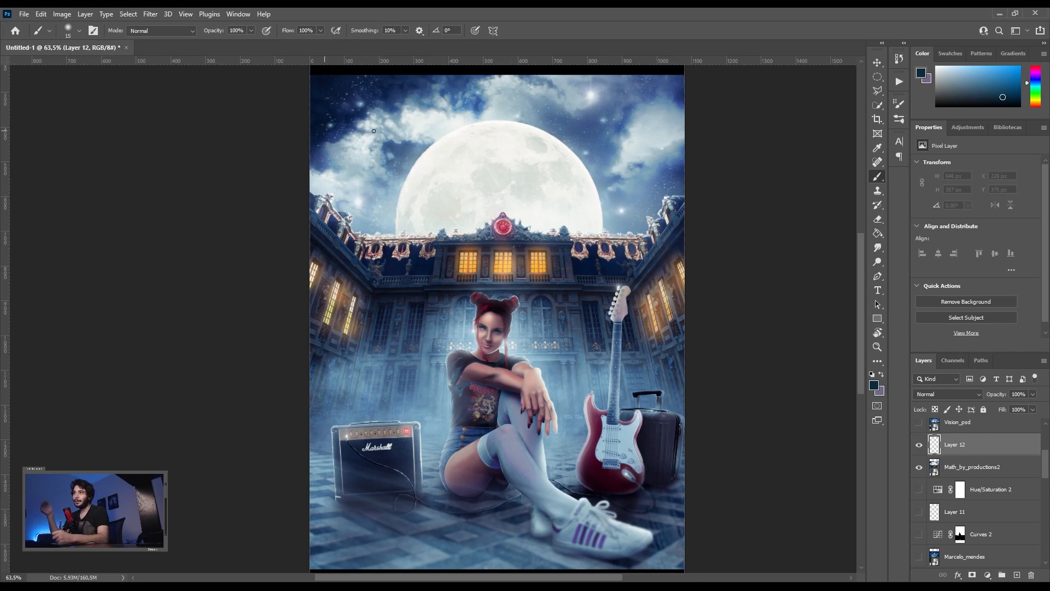
left_click_drag(383, 116, 411, 141)
key("ctrl+z")
key("ctrl+z")
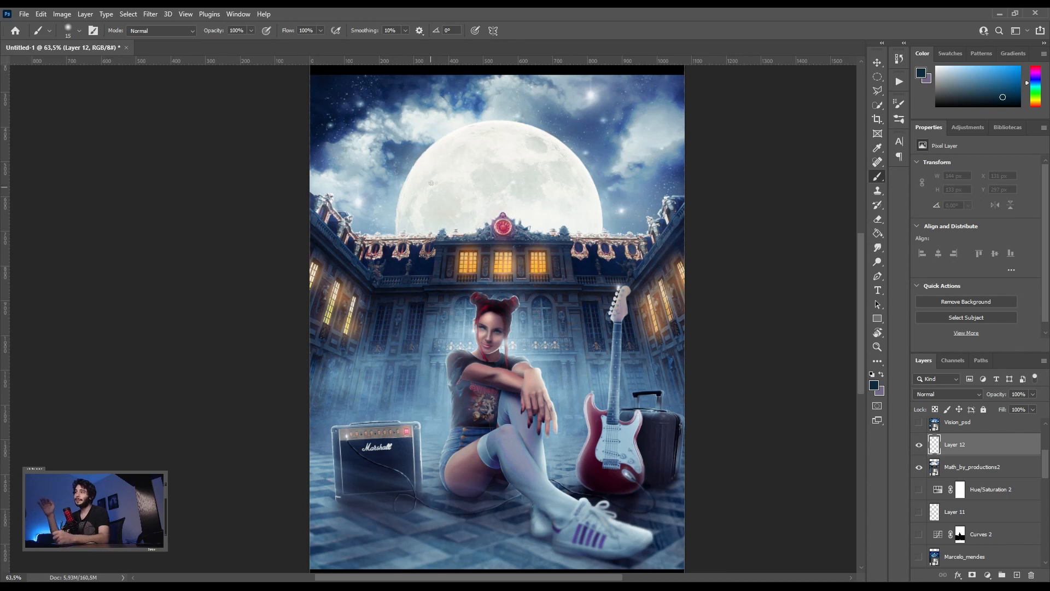
mouse_move(406, 232)
left_mouse_down()
mouse_move(438, 172)
mouse_move(474, 141)
mouse_move(538, 140)
mouse_move(579, 174)
mouse_move(603, 230)
left_mouse_up()
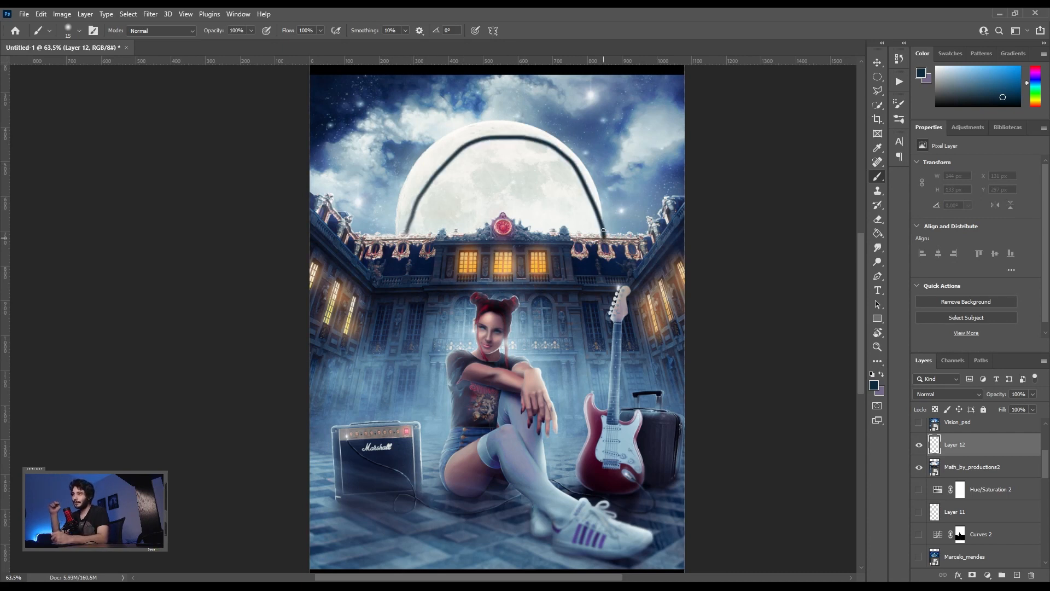
key("ctrl+z")
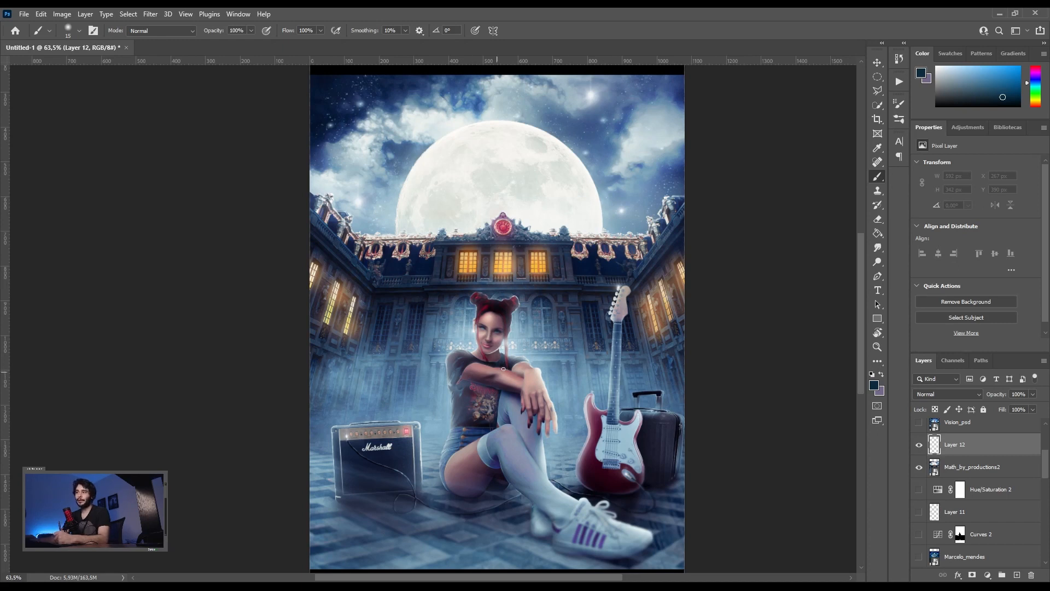
mouse_move(646, 236)
left_mouse_down()
mouse_move(605, 182)
mouse_move(391, 234)
left_mouse_up()
key("ctrl+z")
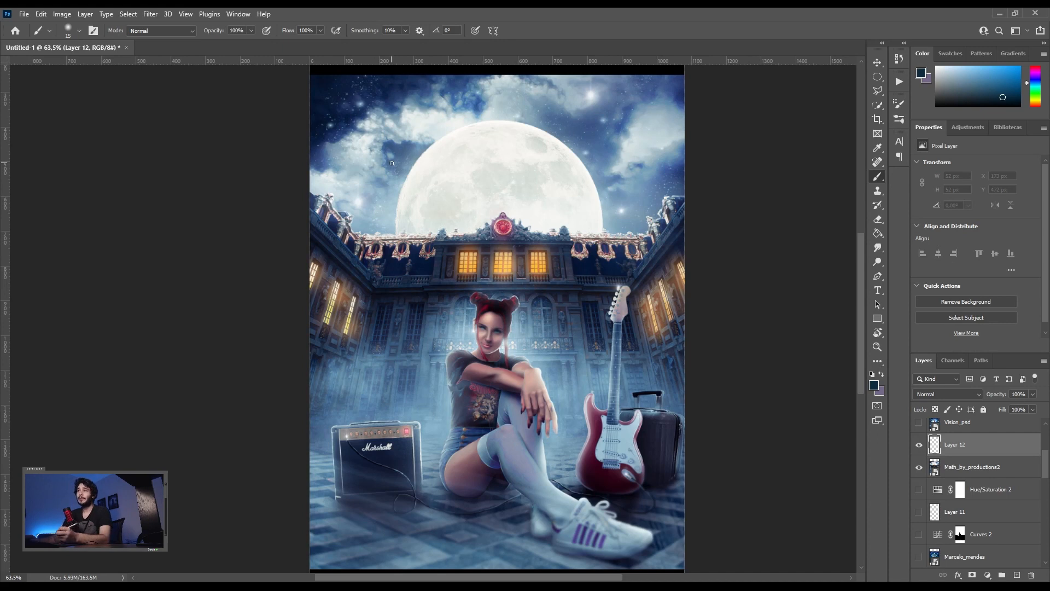
left_click_drag(374, 169, 371, 180)
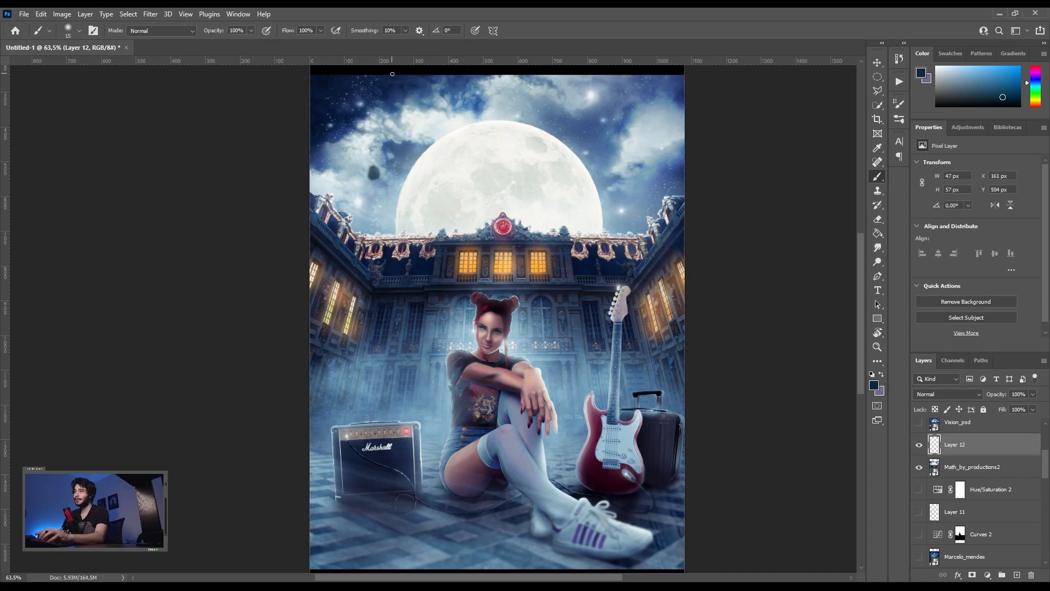
key("ctrl+z")
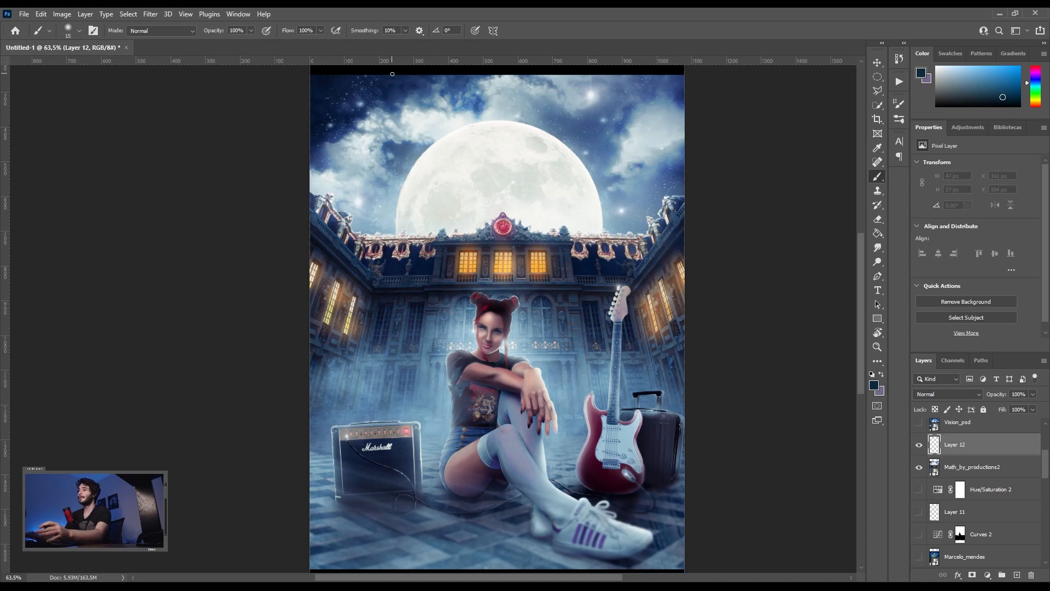
- Sketch temporary dark brush strokes across the palace facade, around the seated woman and over the amplifier area, undoing each one
scroll(512, 274, "down", 2)
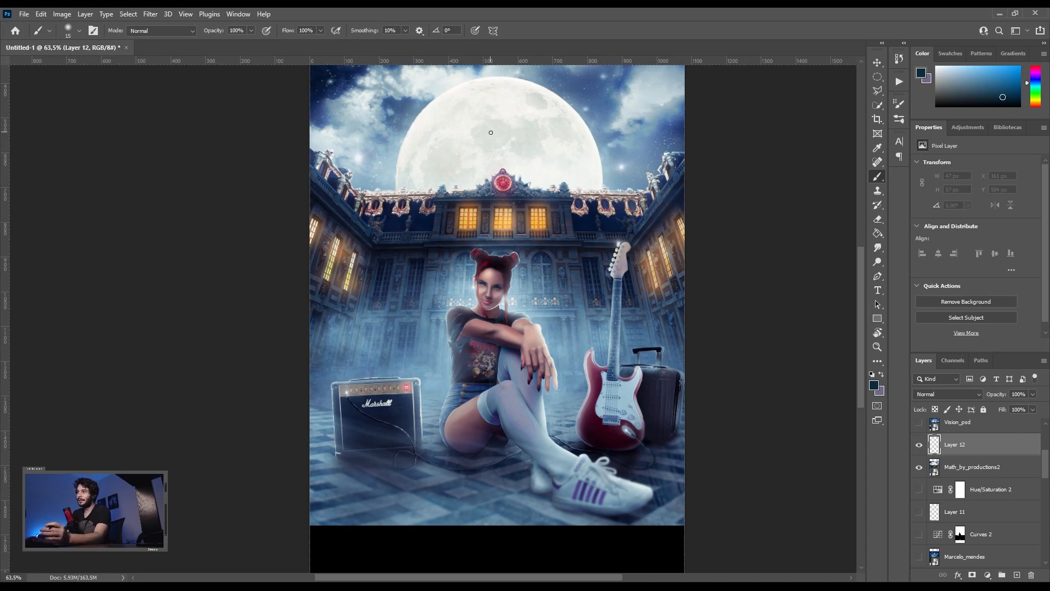
mouse_move(312, 188)
left_mouse_down()
mouse_move(376, 214)
mouse_move(679, 223)
mouse_move(405, 277)
mouse_move(379, 367)
left_mouse_up()
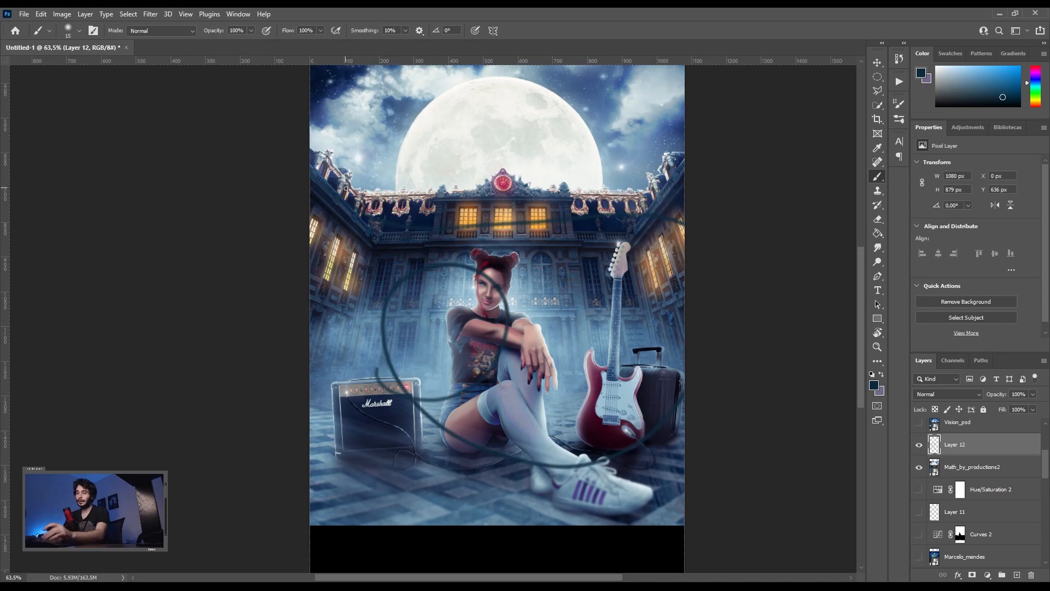
key("ctrl+z")
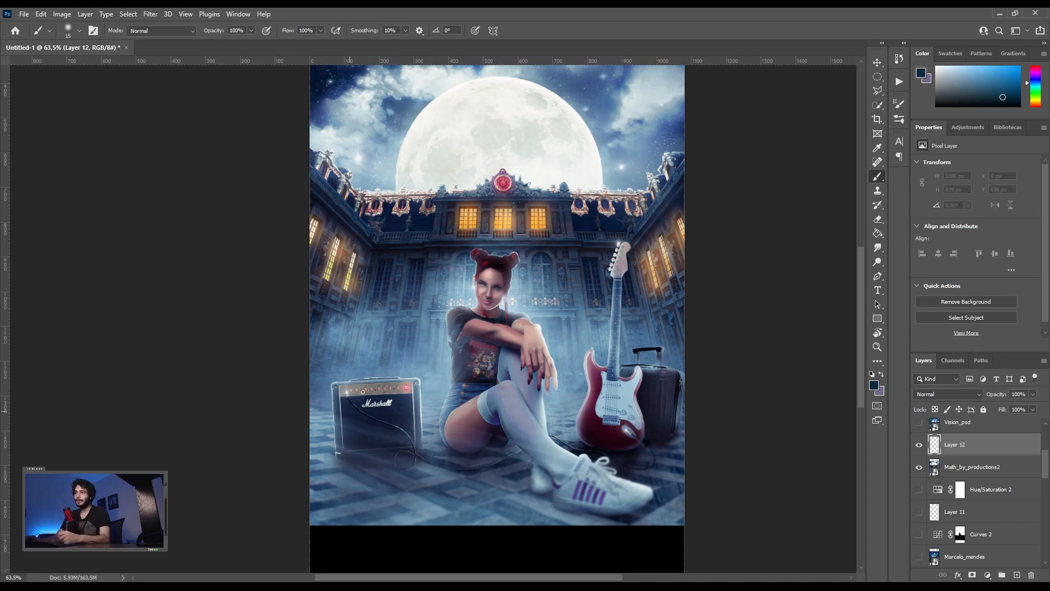
left_click_drag(357, 339, 357, 399)
left_click_drag(441, 241, 345, 438)
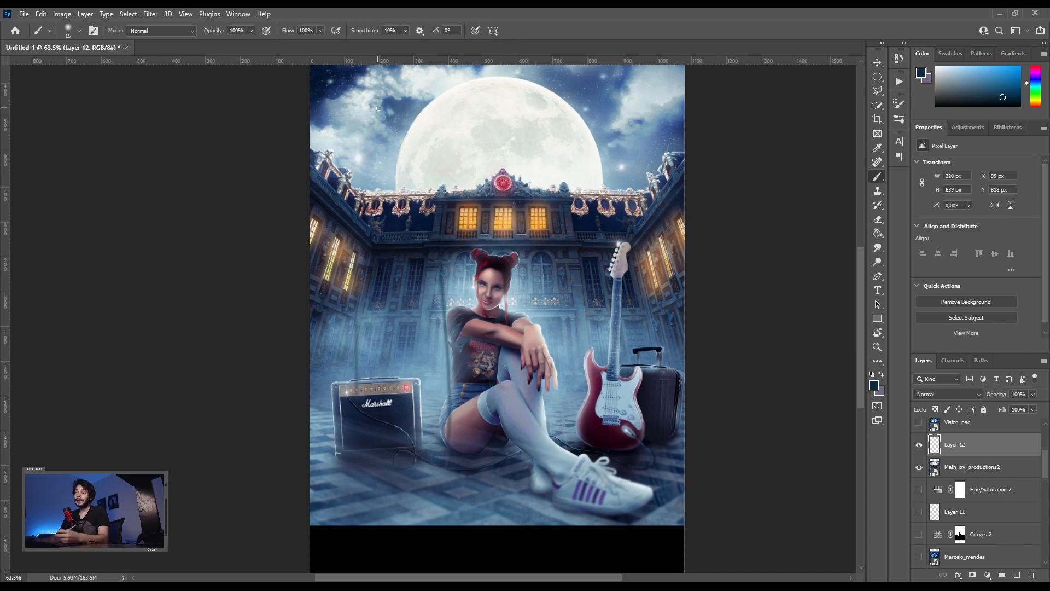
key("ctrl+z")
key("ctrl+z")
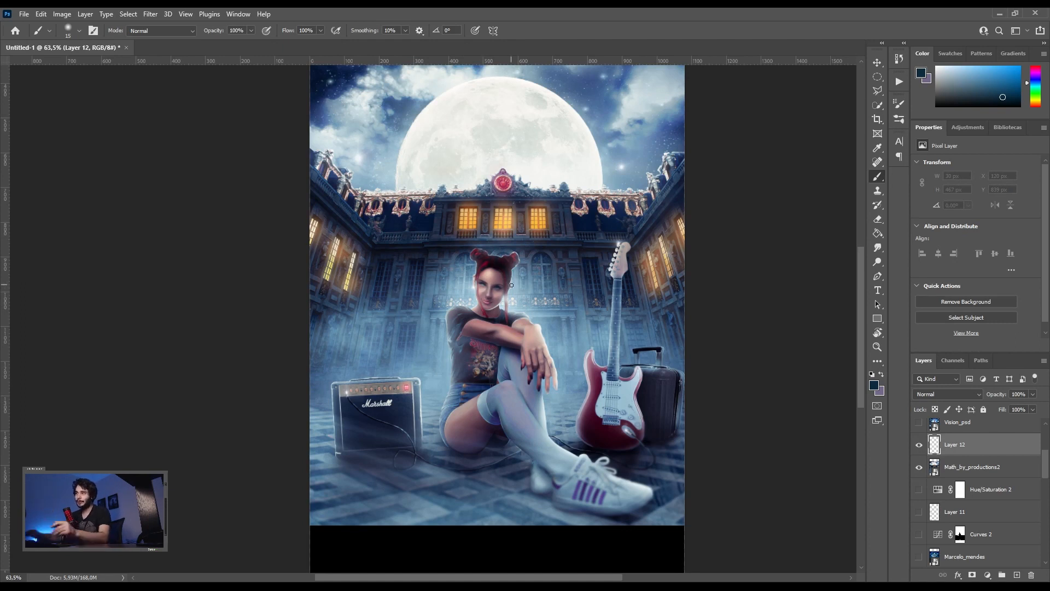
- Sketch temporary shading marks with a smaller brush on the woman's nose, cheek and forehead, and clear them from the layer
scroll(512, 285, "up", 2)
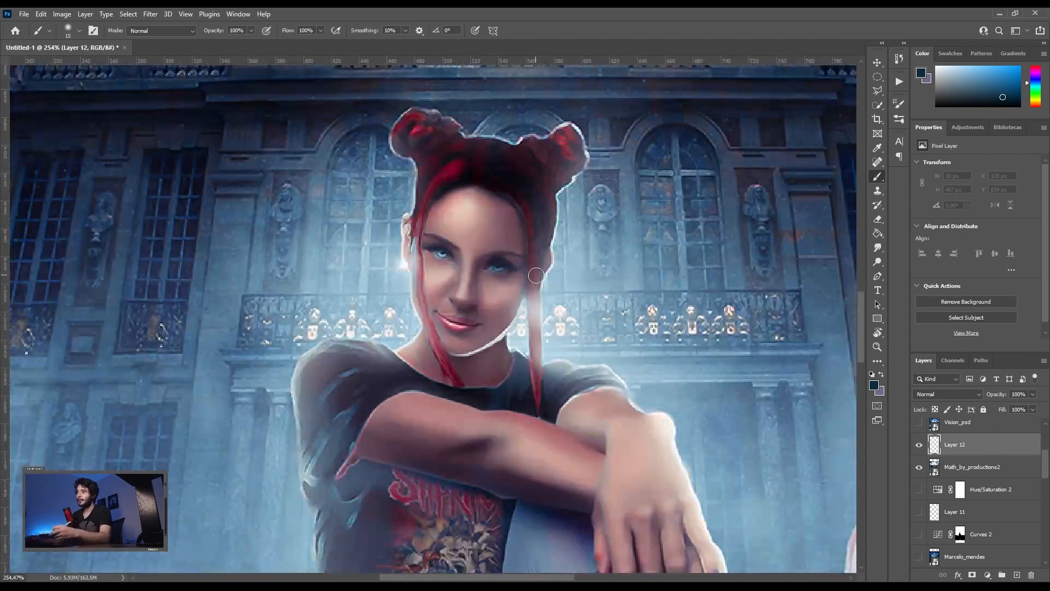
key("bracketleft")
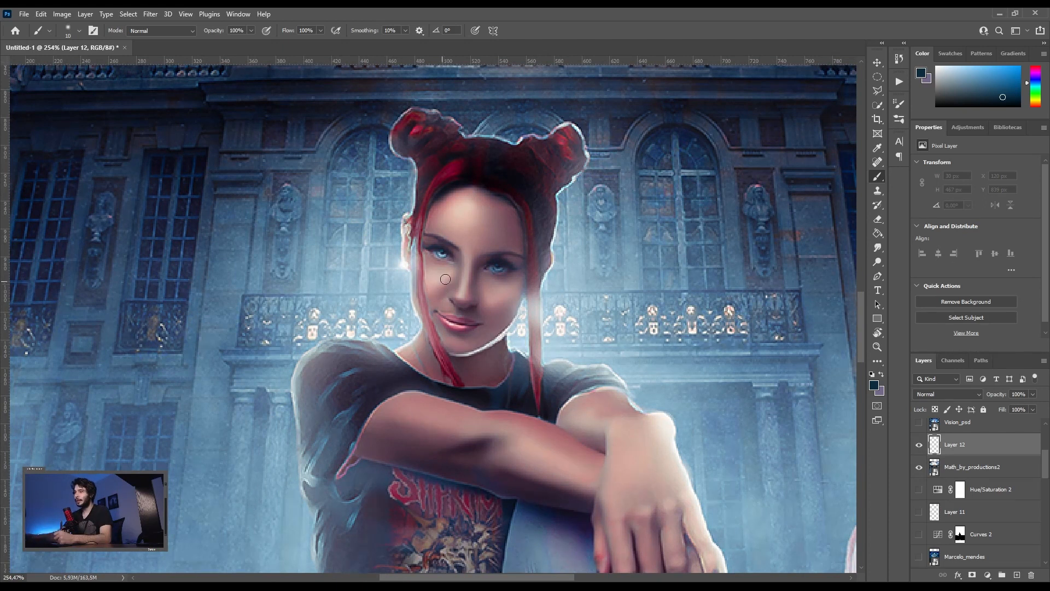
left_click_drag(465, 265, 456, 298)
mouse_move(464, 260)
left_mouse_down()
mouse_move(457, 301)
mouse_move(515, 289)
mouse_move(505, 327)
mouse_move(485, 302)
mouse_move(511, 298)
mouse_move(481, 288)
left_mouse_up()
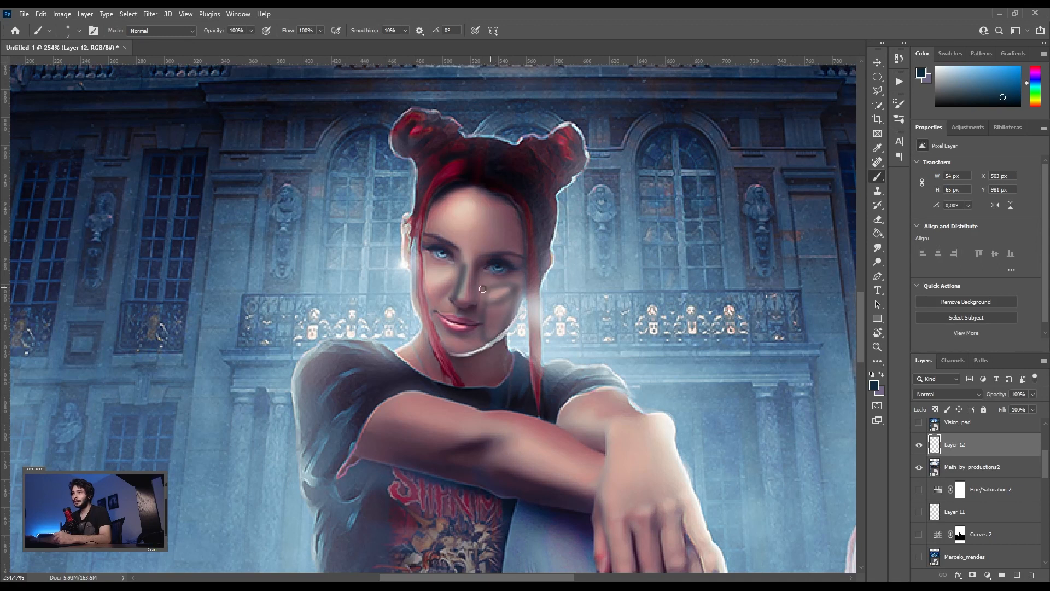
mouse_move(454, 208)
left_mouse_down()
mouse_move(475, 201)
mouse_move(445, 236)
mouse_move(429, 222)
left_mouse_up()
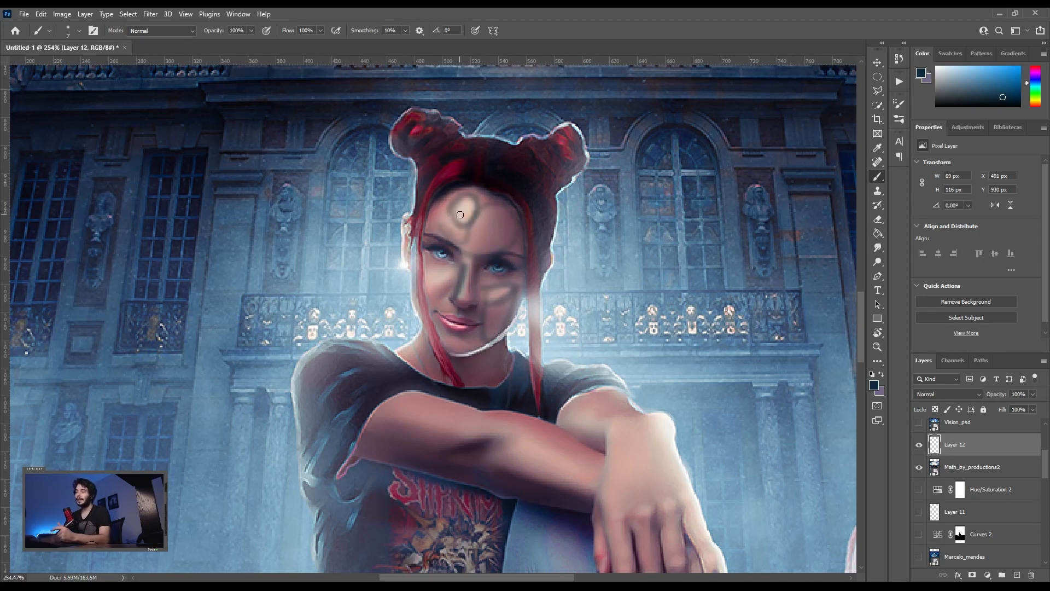
key("ctrl+a")
key("Delete")
key("ctrl+d")
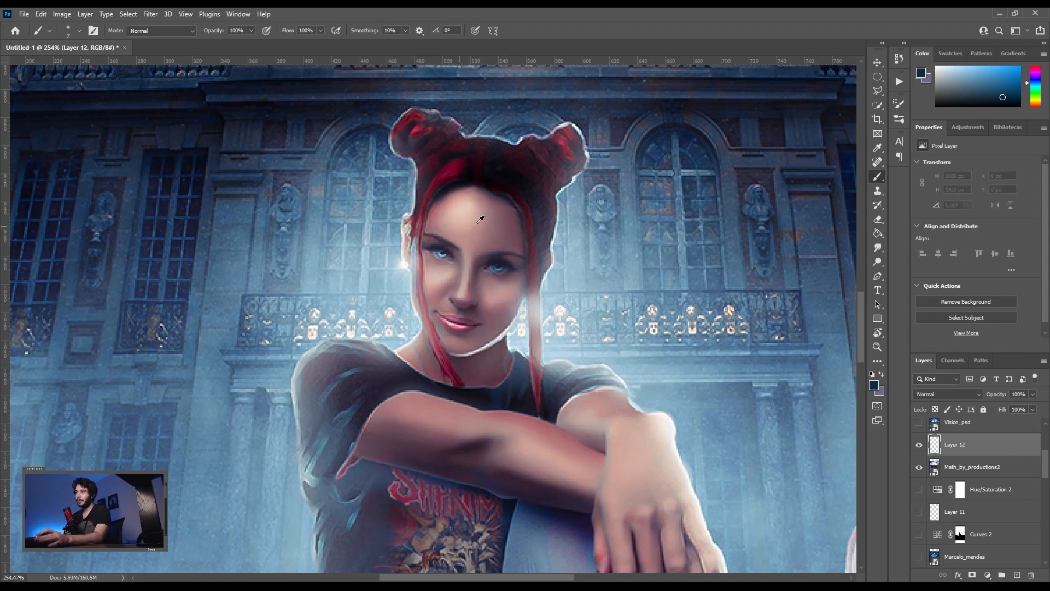
- Tone down the bright blue glow of the woman's eyes by painting over them with a dark brush reduced to size 3
scroll(495, 222, "down", 4)
scroll(494, 245, "up", 7)
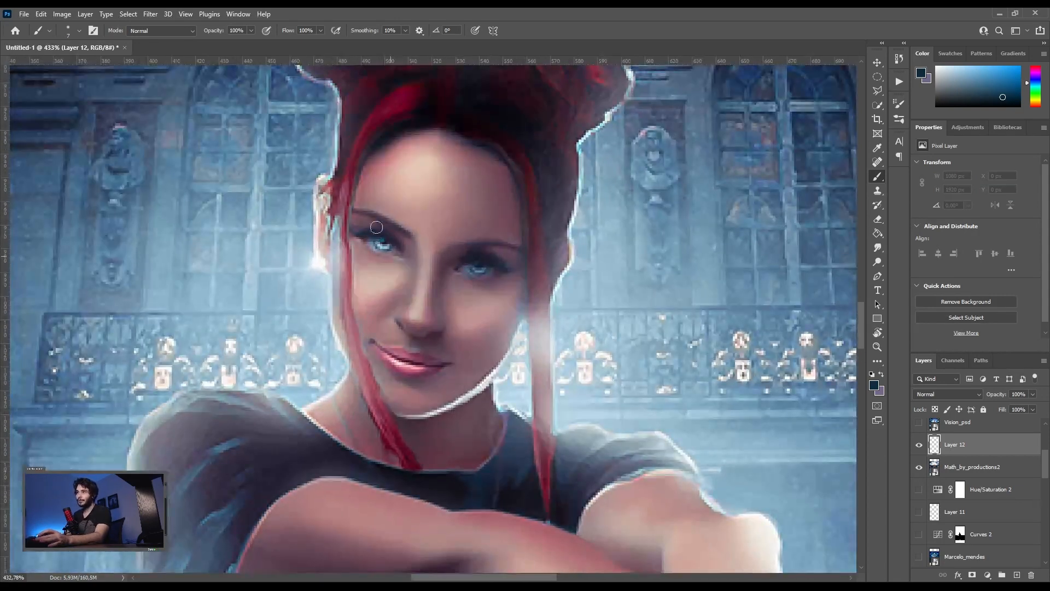
key("bracketleft")
key("bracketleft")
key("bracketleft")
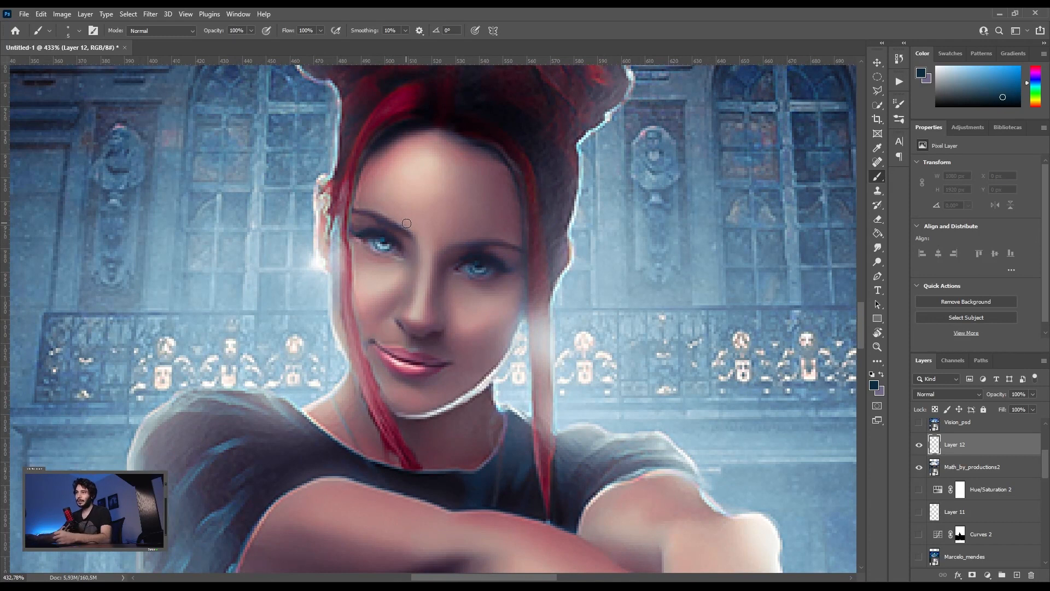
left_click(376, 238)
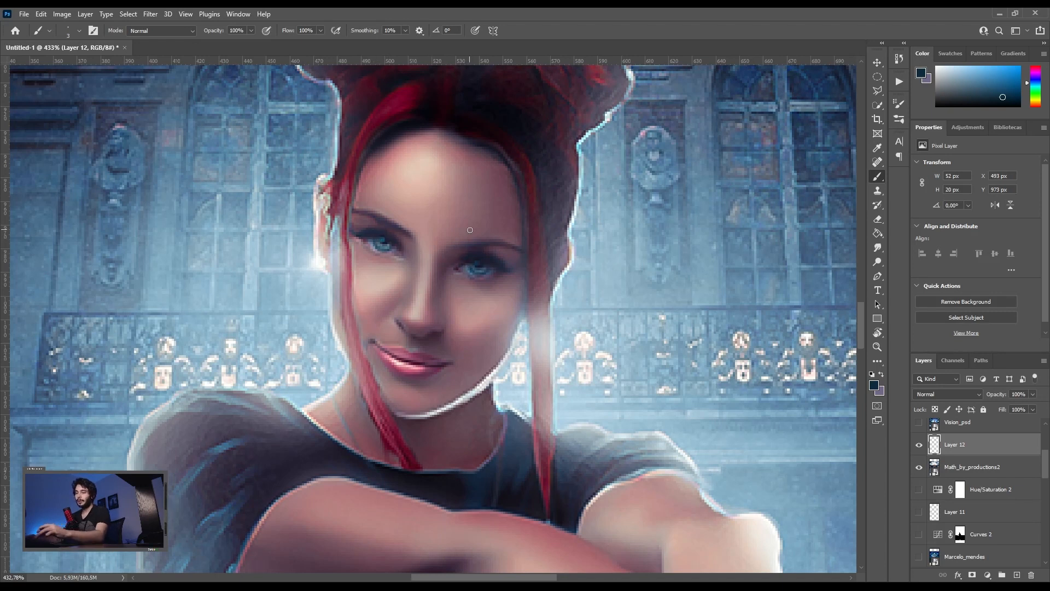
key("v")
key("ctrl+0")
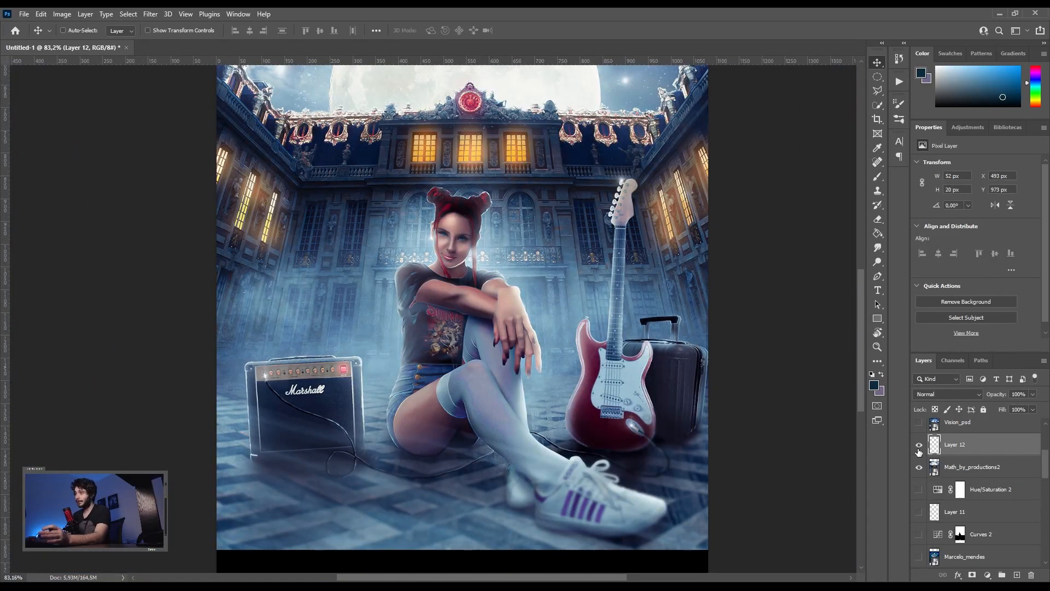
- Sample the reddish hair colour and paint thin stray strands around the buns, the head's outline and the long side locks
scroll(577, 391, "down", 4)
scroll(538, 342, "up", 1)
scroll(541, 384, "up", 4)
scroll(538, 377, "down", 1)
scroll(489, 259, "up", 5)
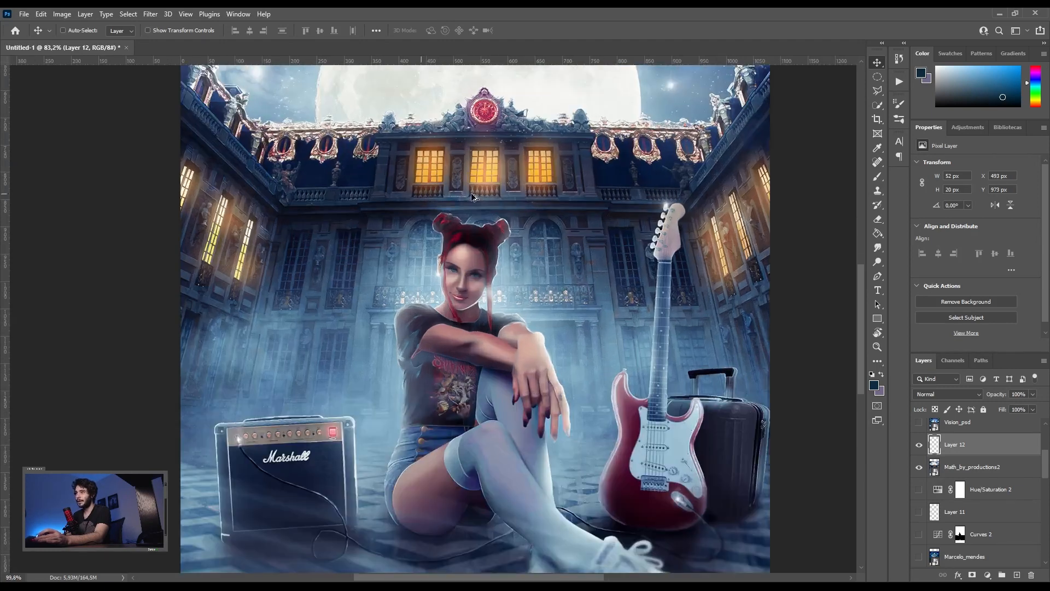
key("b")
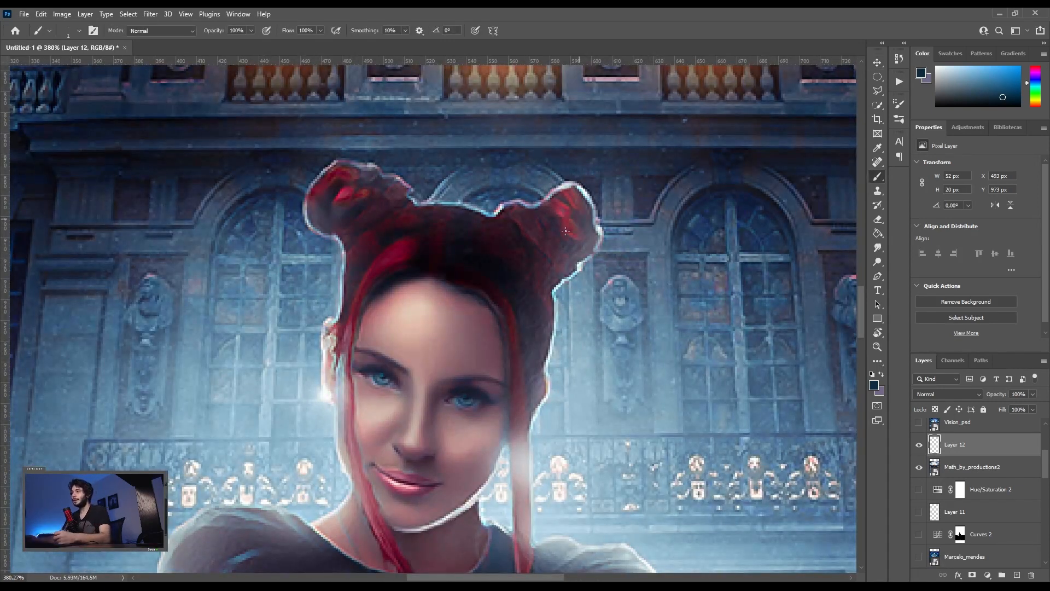
left_click(564, 213, "alt")
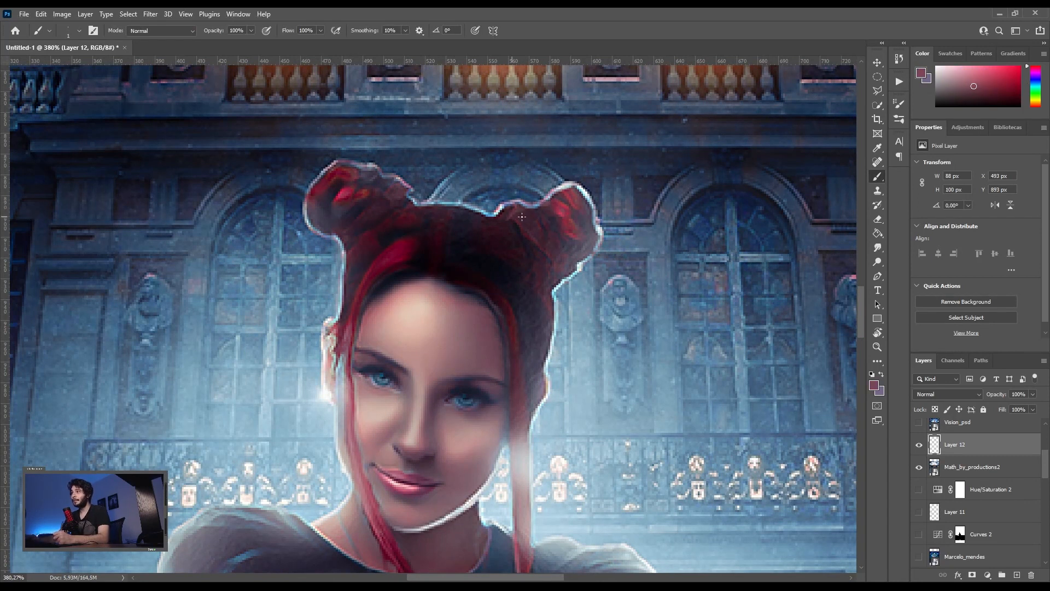
mouse_move(484, 225)
left_mouse_down()
mouse_move(469, 206)
mouse_move(416, 214)
mouse_move(392, 179)
mouse_move(361, 182)
mouse_move(350, 162)
left_mouse_up()
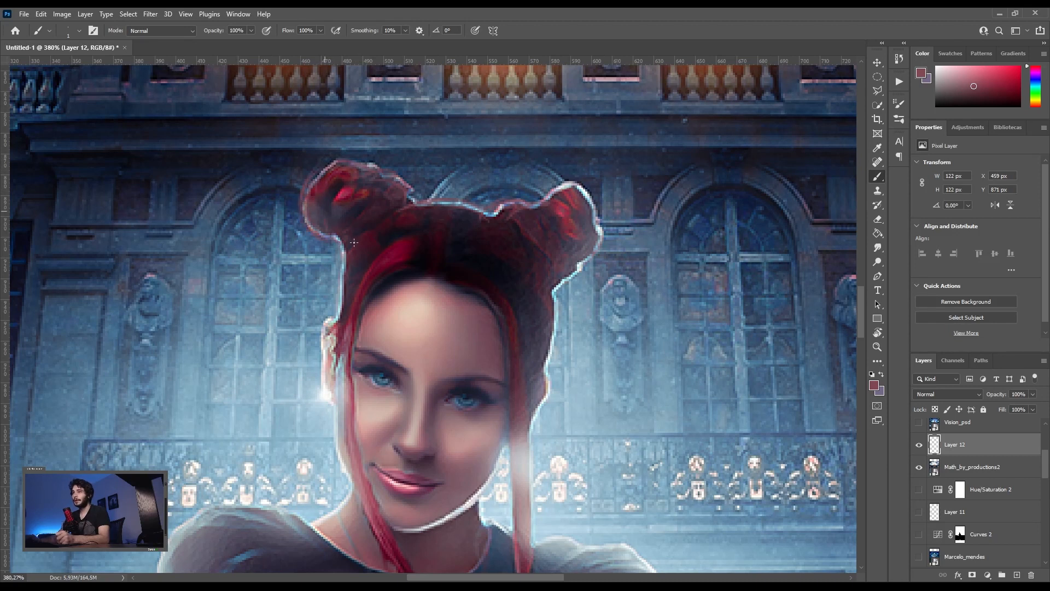
left_click_drag(348, 240, 338, 268)
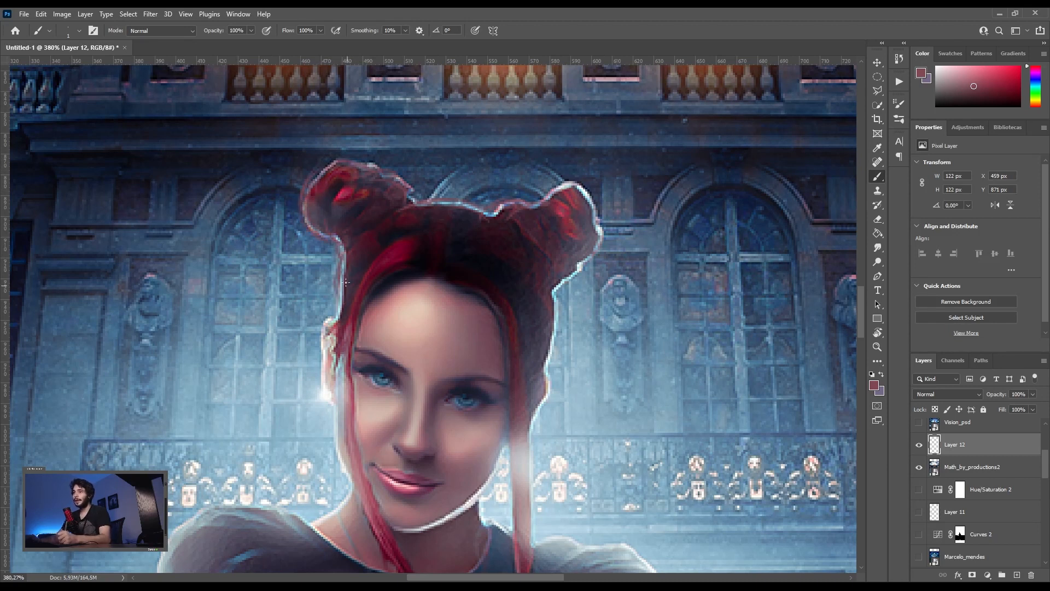
mouse_move(330, 310)
left_mouse_down()
mouse_move(323, 377)
mouse_move(340, 391)
mouse_move(349, 358)
mouse_move(335, 492)
mouse_move(342, 383)
mouse_move(351, 406)
mouse_move(345, 514)
left_mouse_up()
left_click_drag(512, 361, 529, 500)
mouse_move(524, 423)
left_mouse_down()
mouse_move(533, 533)
mouse_move(518, 429)
mouse_move(569, 283)
left_mouse_up()
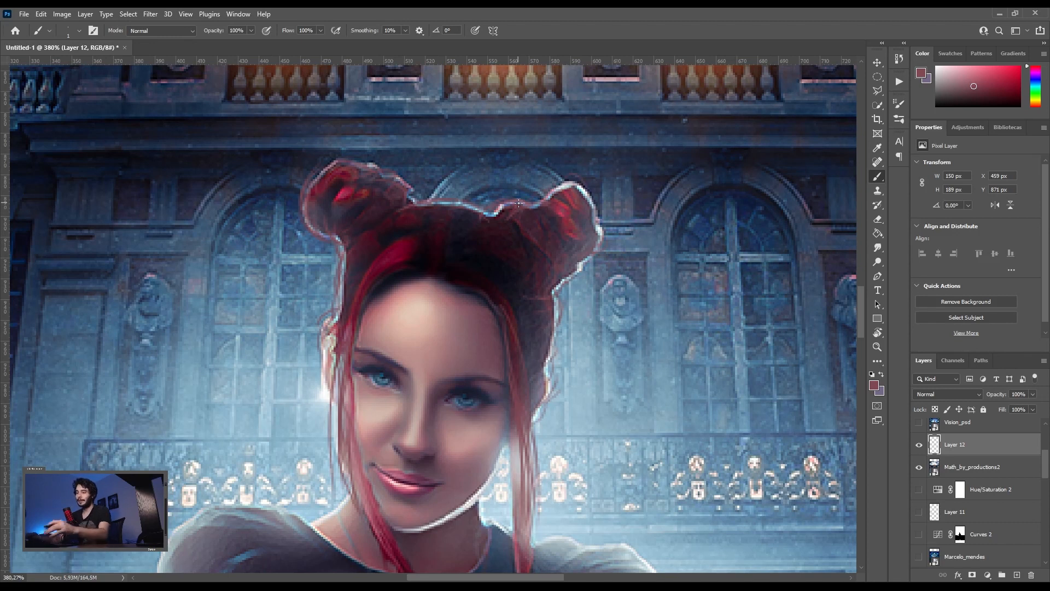
key("v")
key("ctrl+0")
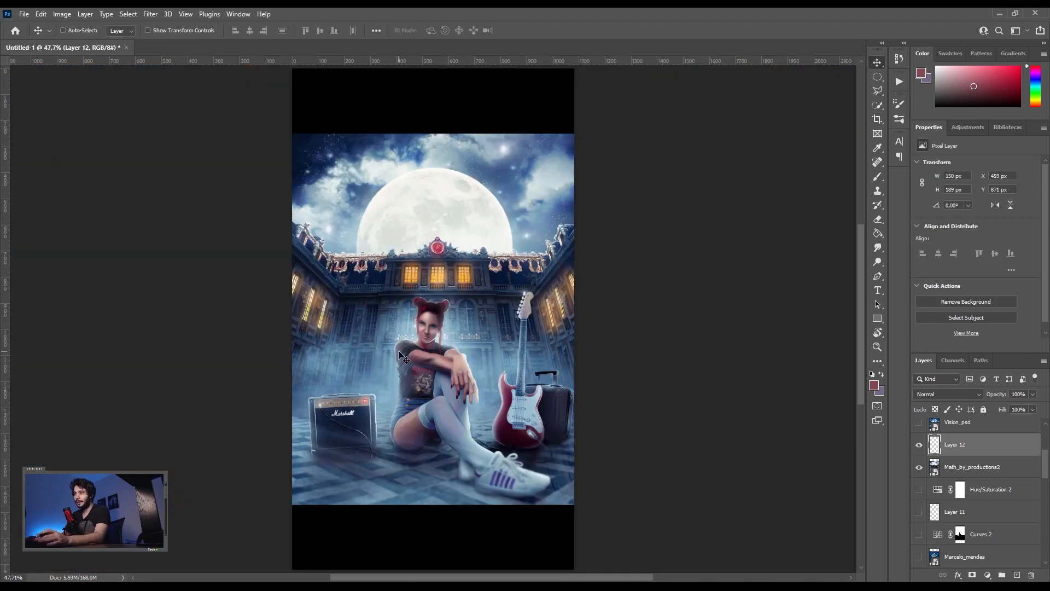
- Sample the dark floor shadow near the guitar and paint a soft shadow around the amplifier's base with the brush at size 125
scroll(398, 364, "up", 4)
scroll(460, 362, "down", 1)
scroll(454, 365, "up", 2)
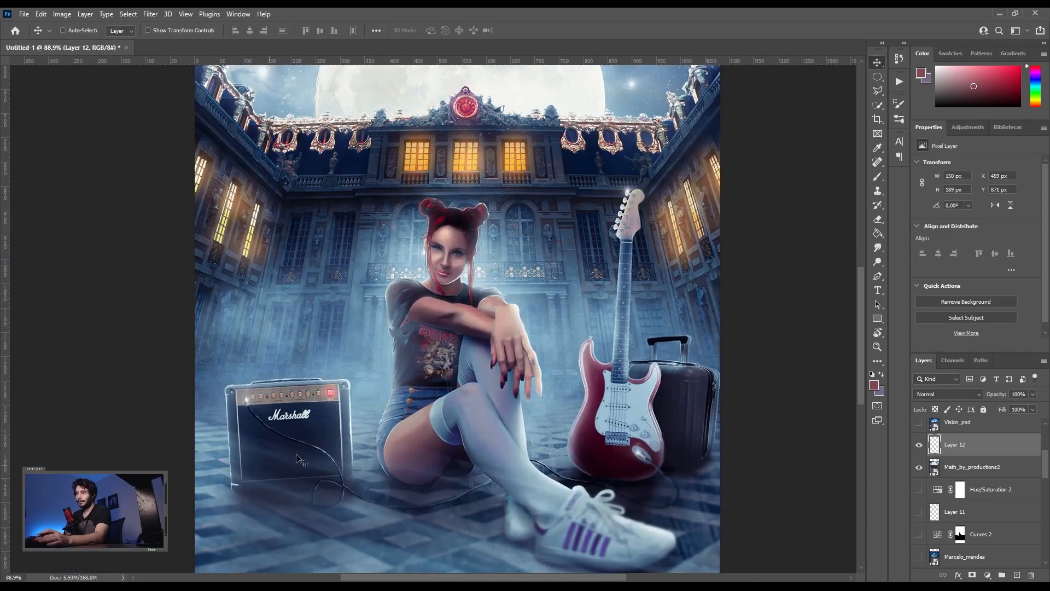
key("b")
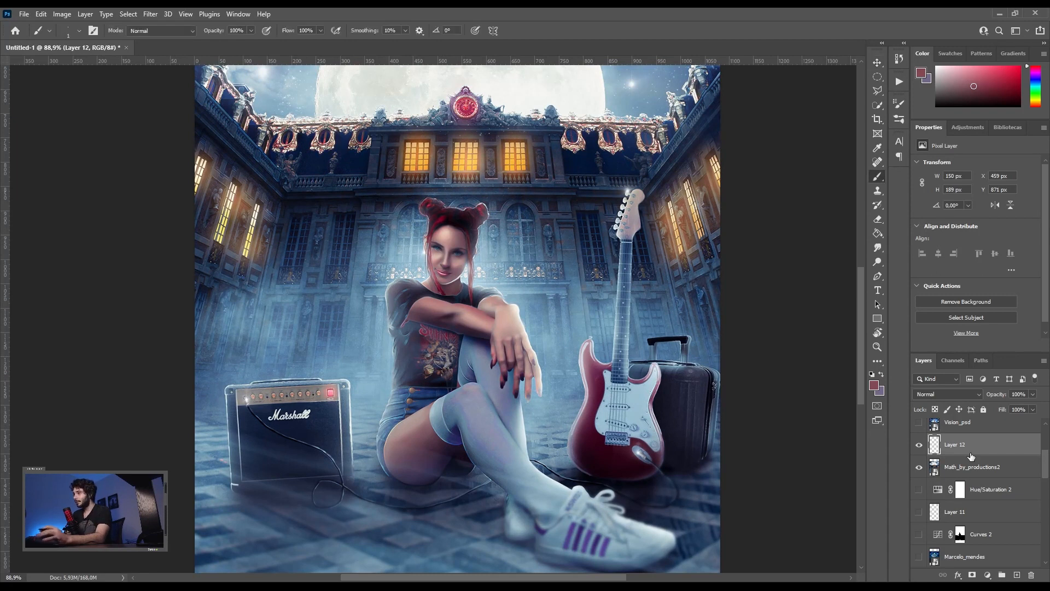
key("bracketright")
key("bracketright")
key("bracketright")
key("bracketright")
key("bracketright")
key("bracketright")
key("bracketright")
key("bracketright")
key("bracketright")
key("bracketright")
key("bracketright")
key("bracketright")
key("bracketright")
key("bracketright")
key("bracketright")
key("bracketright")
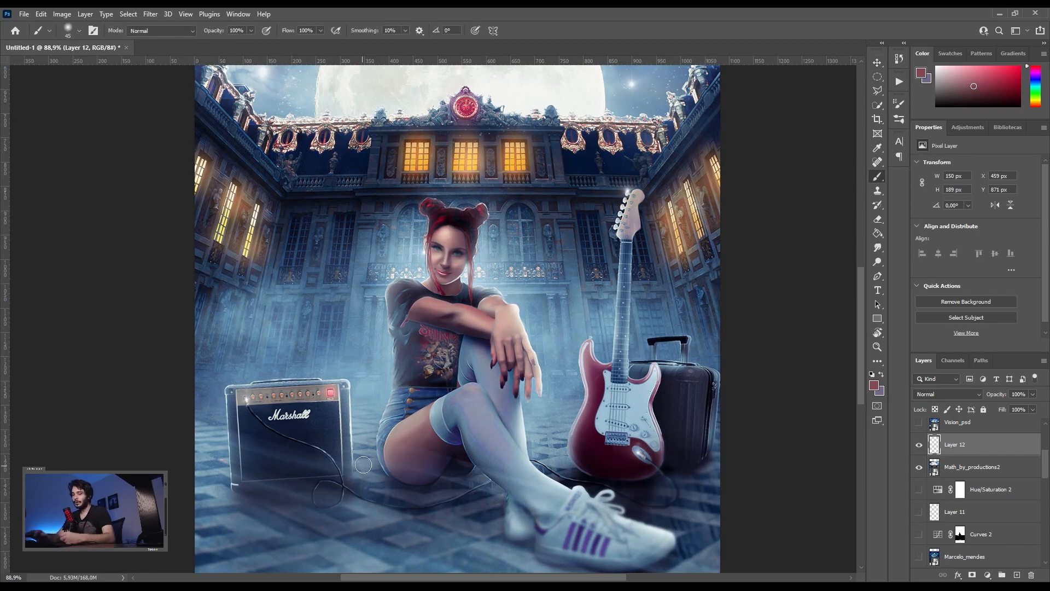
left_click(636, 508, "alt")
key("bracketright")
key("bracketright")
key("bracketright")
key("bracketright")
key("bracketright")
key("bracketright")
key("bracketright")
key("bracketright")
left_click_drag(339, 485, 139, 553)
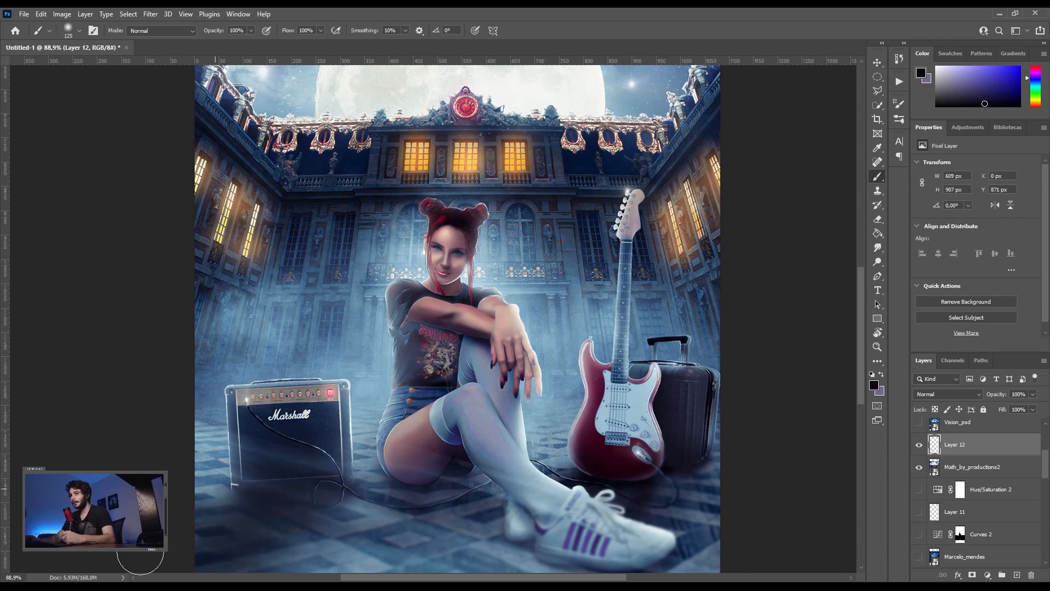
- Darken the floor beneath the guitar and suitcase, and paint shadows under the woman's legs and sneaker with the brush at size 100
left_click_drag(617, 485, 716, 526)
left_click_drag(615, 468, 712, 440)
key("bracketleft")
mouse_move(378, 492)
left_mouse_down()
mouse_move(429, 562)
mouse_move(432, 508)
mouse_move(471, 567)
mouse_move(489, 547)
left_mouse_up()
mouse_move(474, 487)
left_mouse_down()
mouse_move(499, 538)
mouse_move(552, 558)
mouse_move(520, 556)
mouse_move(646, 561)
left_mouse_up()
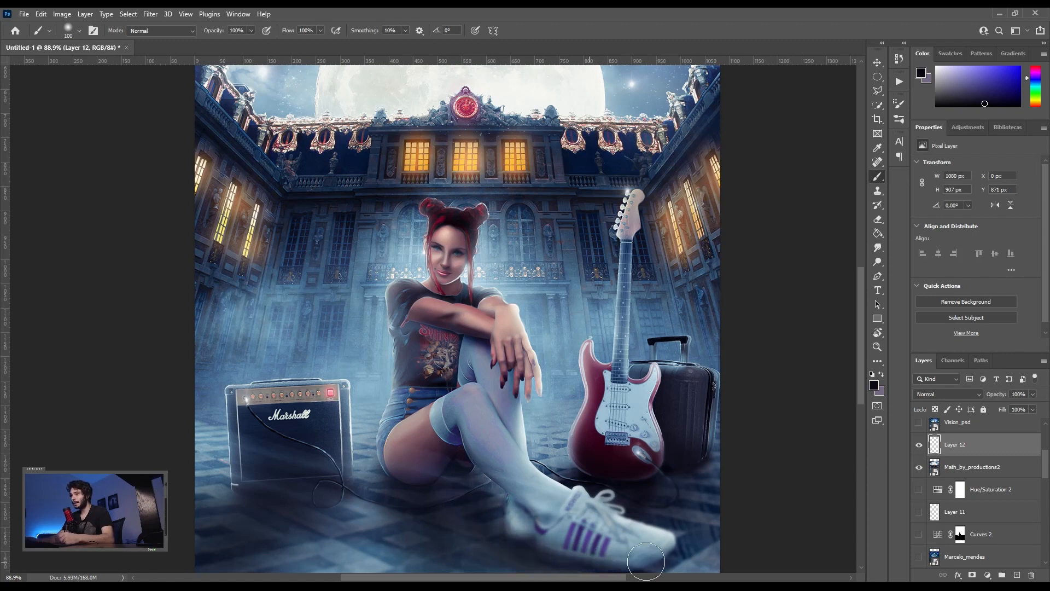
- Examine the new floor shadows, the woman's hair, the lit palace windows and the overall moon palace composition
key("v")
scroll(711, 530, "down", 1)
scroll(714, 531, "up", 3)
scroll(712, 526, "up", 2)
scroll(701, 487, "down", 2)
scroll(438, 284, "up", 1)
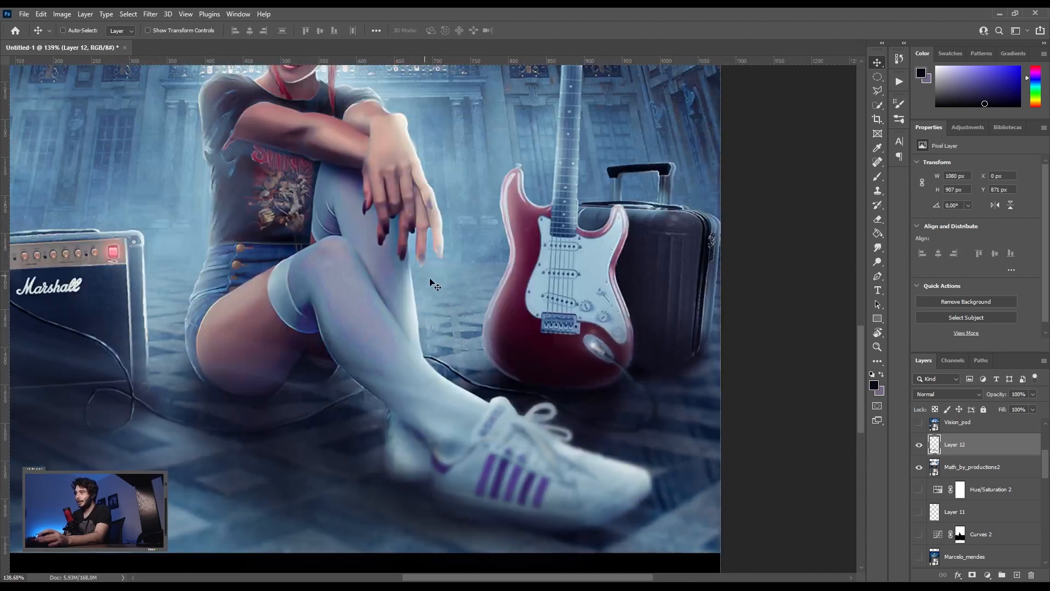
scroll(453, 341, "up", 2)
scroll(589, 467, "down", 2)
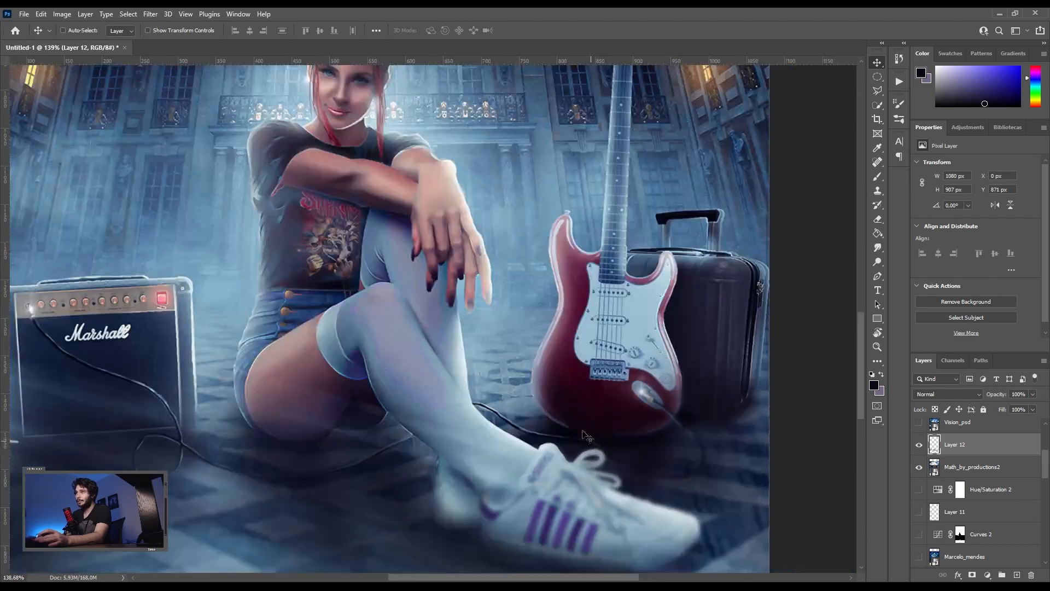
scroll(590, 437, "up", 1)
scroll(565, 273, "up", 2)
scroll(572, 289, "down", 3)
scroll(465, 246, "up", 3)
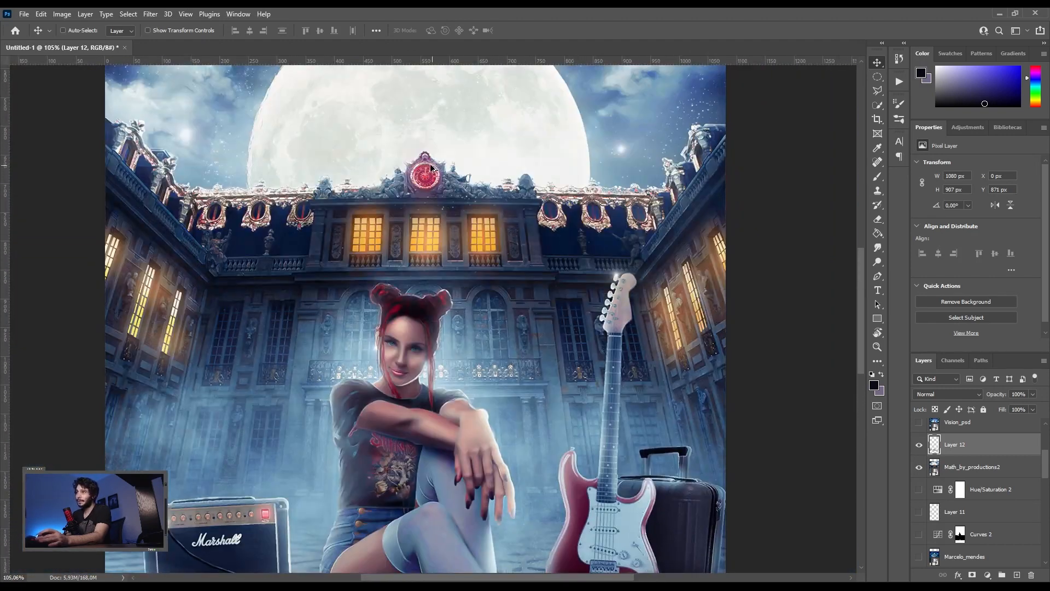
scroll(434, 169, "up", 3)
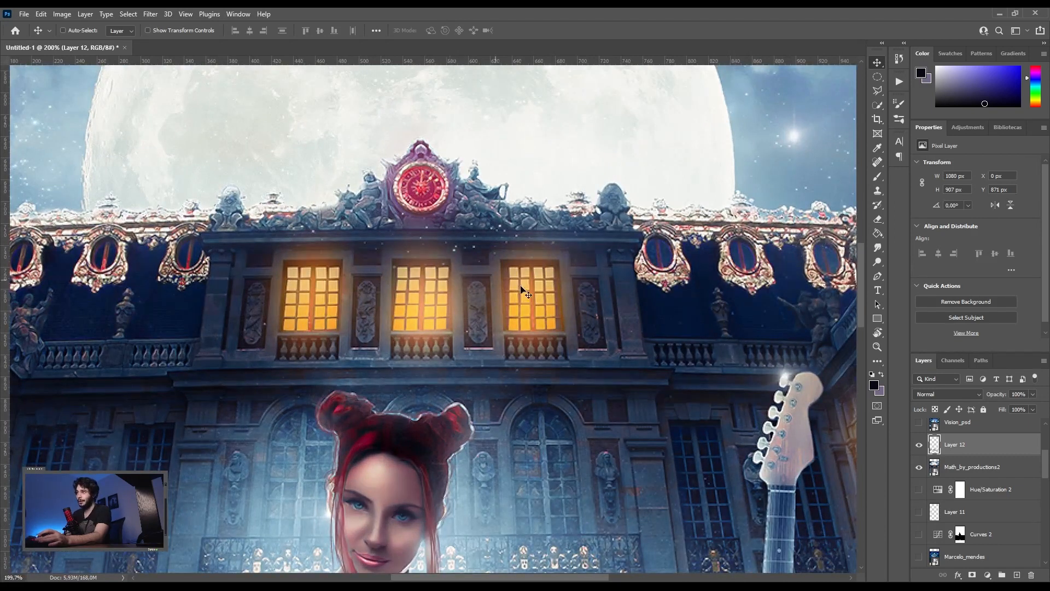
scroll(523, 292, "down", 5)
scroll(522, 288, "down", 1)
scroll(399, 212, "up", 3)
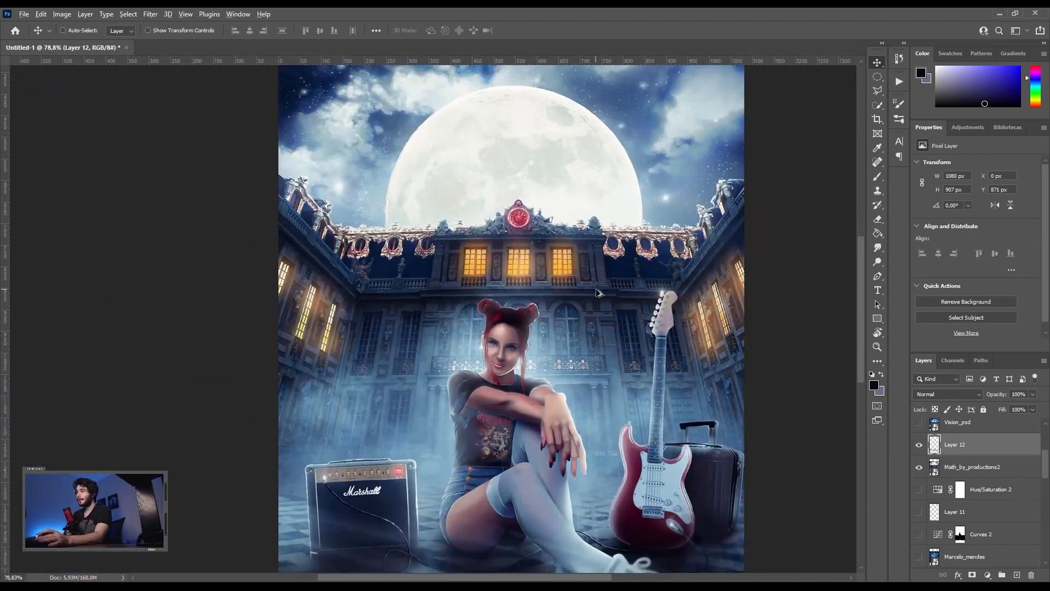
scroll(597, 291, "down", 3)
scroll(556, 295, "up", 1)
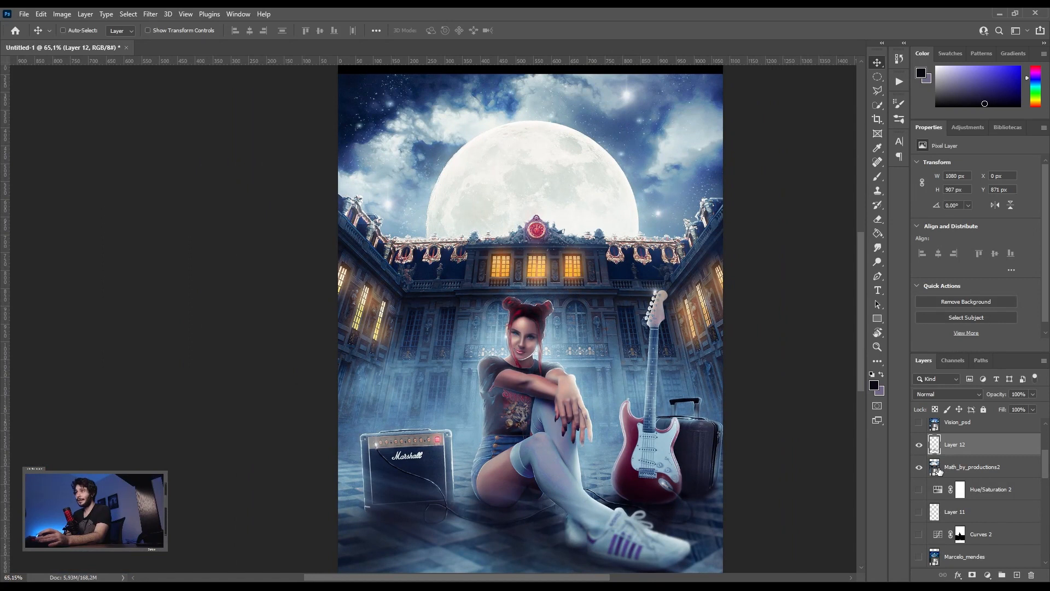
- Hide the moon palace artwork with its paint layer, and show and select the Vision_psd arcade artwork
scroll(939, 471, "up", 3)
left_click_drag(921, 529, 919, 511)
left_click(917, 492)
left_click(978, 493)
scroll(557, 310, "down", 1)
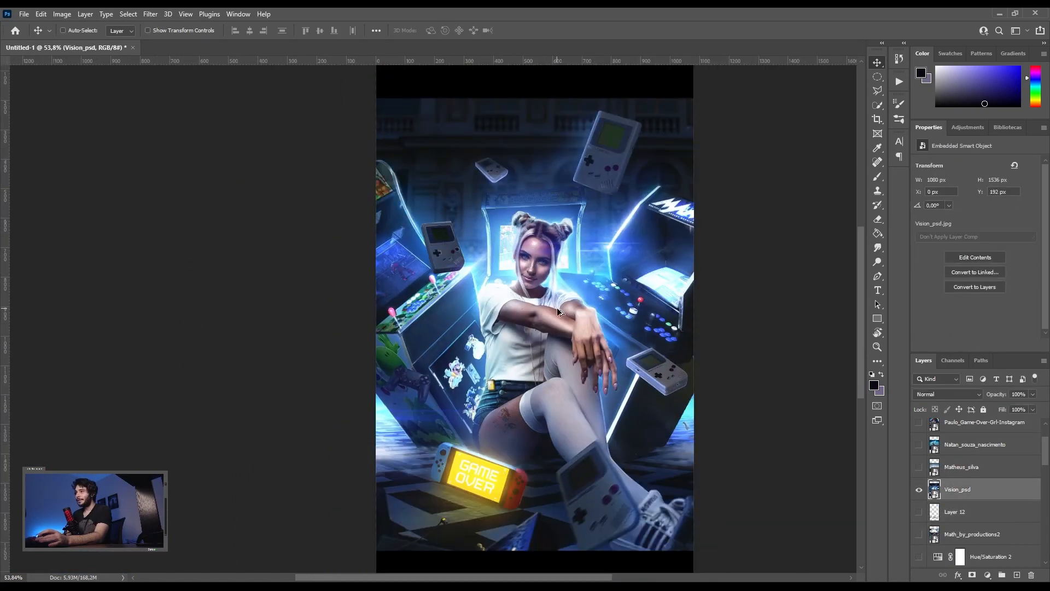
- Add a new empty layer above the arcade artwork and activate the Brush tool
scroll(595, 330, "up", 1)
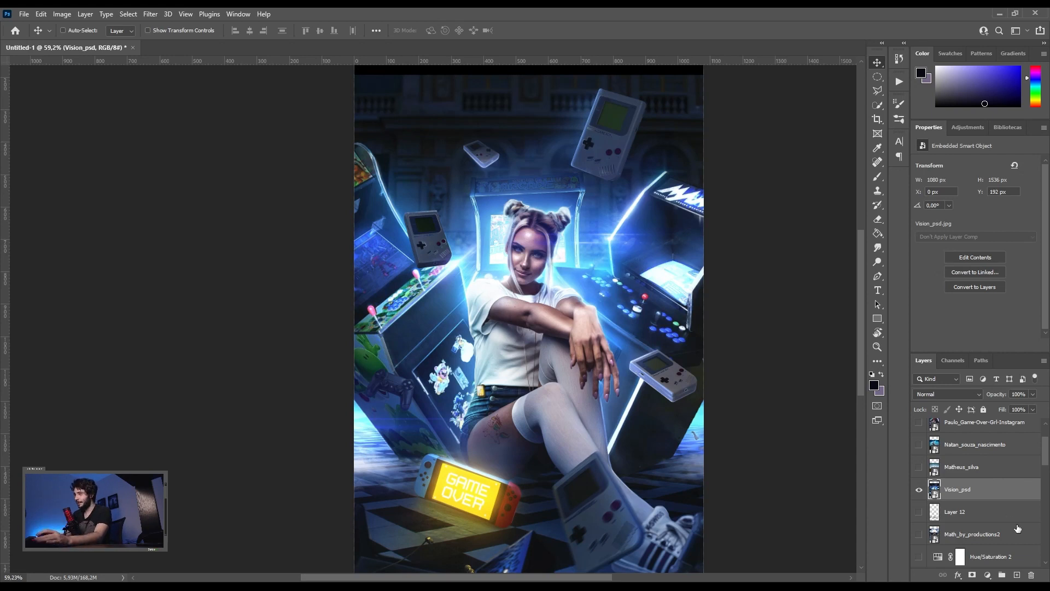
left_click(1016, 575)
key("b")
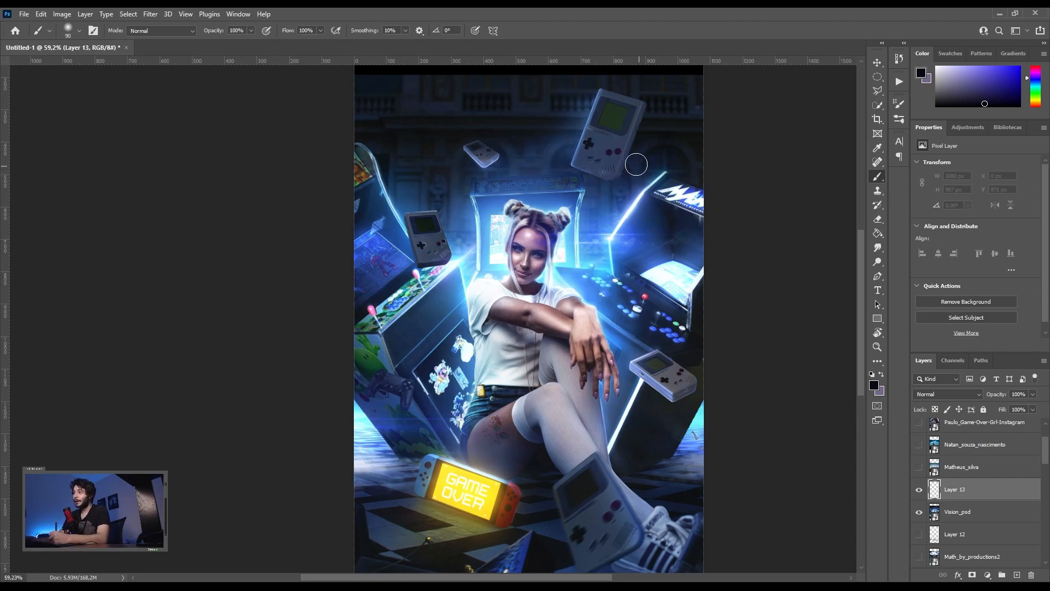
- Shrink the brush to a few pixels, pick a muted blue-violet and paint a rim light along the uppermost handheld console's lower edge
key("bracketleft")
key("bracketleft")
key("bracketleft")
key("bracketleft")
key("bracketleft")
key("bracketleft")
key("bracketleft")
key("bracketleft")
key("bracketleft")
key("bracketleft")
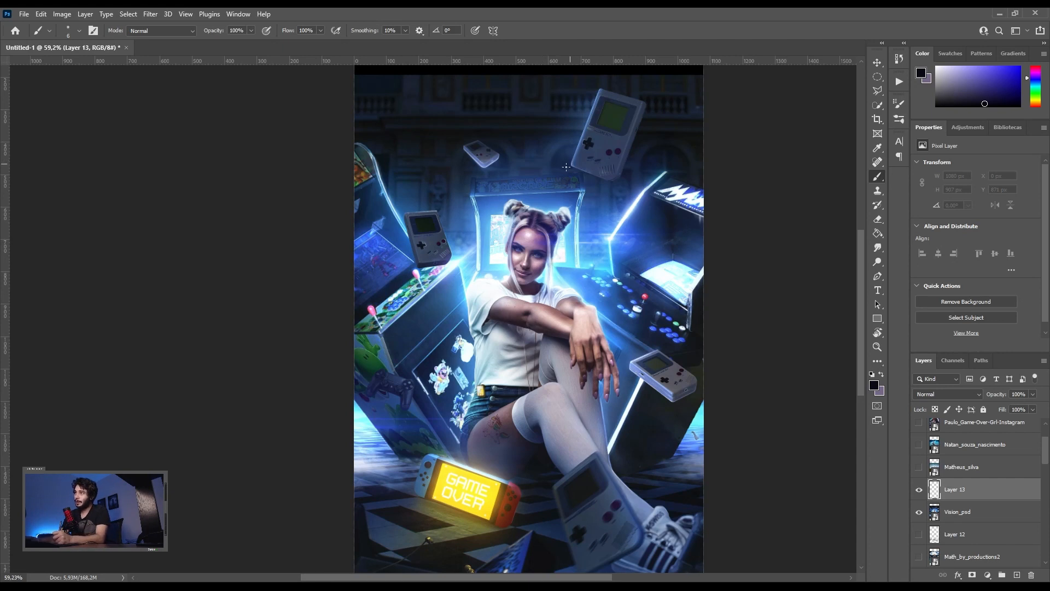
left_click(982, 81)
left_click_drag(571, 165, 614, 182)
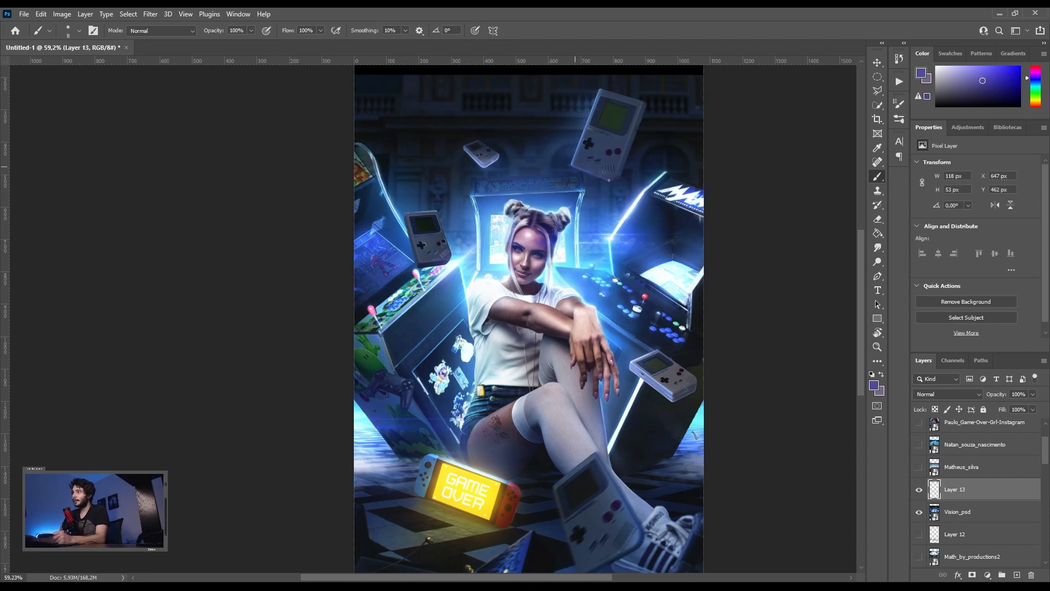
- Set the paint layer's blend mode to Screen, shift the colour to a purer blue and extend the rim light on the uppermost console
left_click(917, 395)
left_click(930, 390)
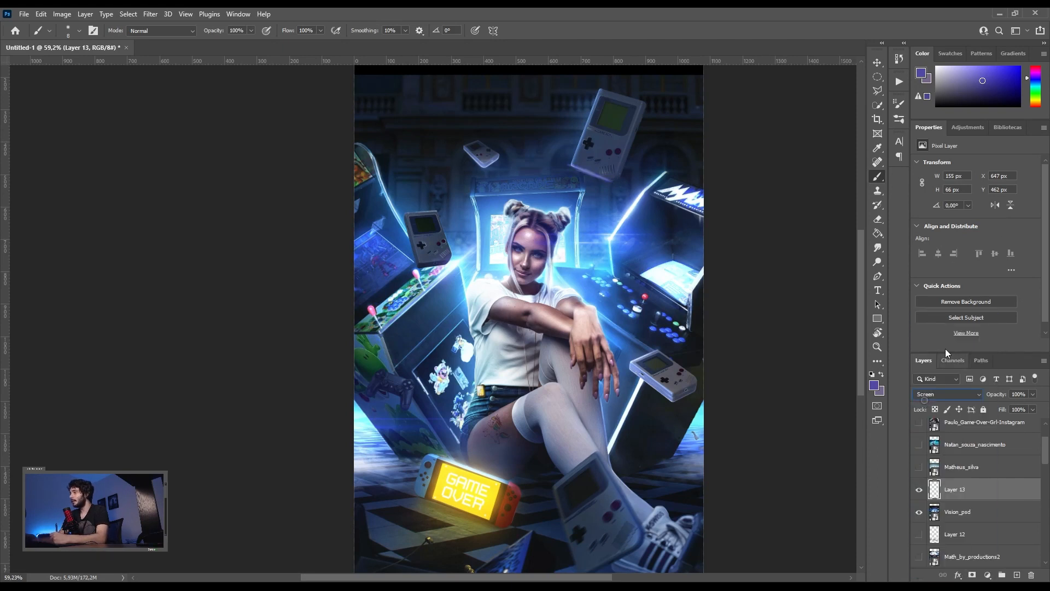
left_click_drag(1034, 92, 1037, 83)
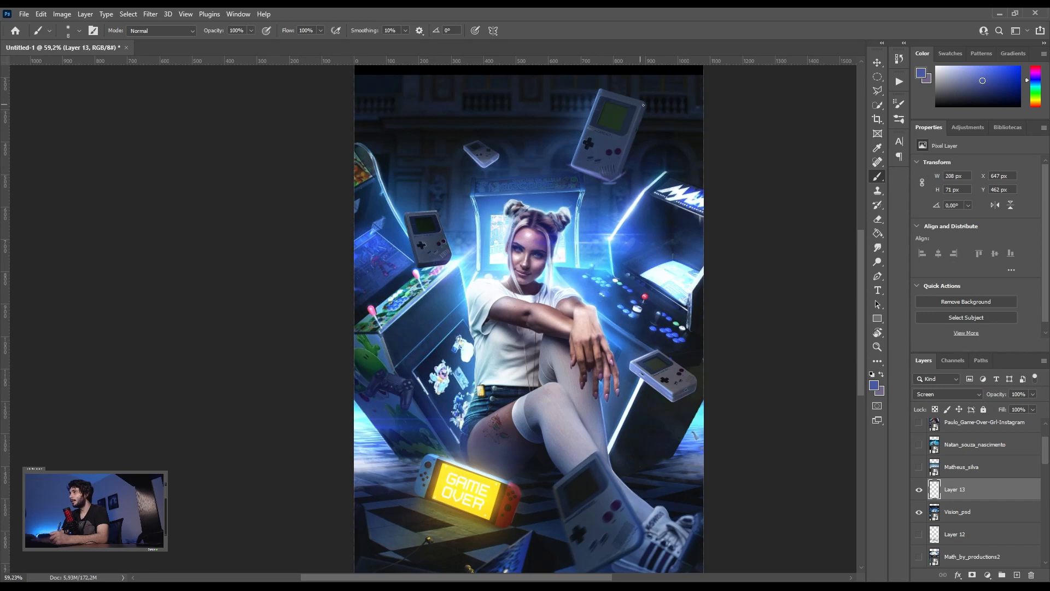
mouse_move(629, 152)
left_mouse_down()
mouse_move(636, 109)
mouse_move(631, 137)
left_mouse_up()
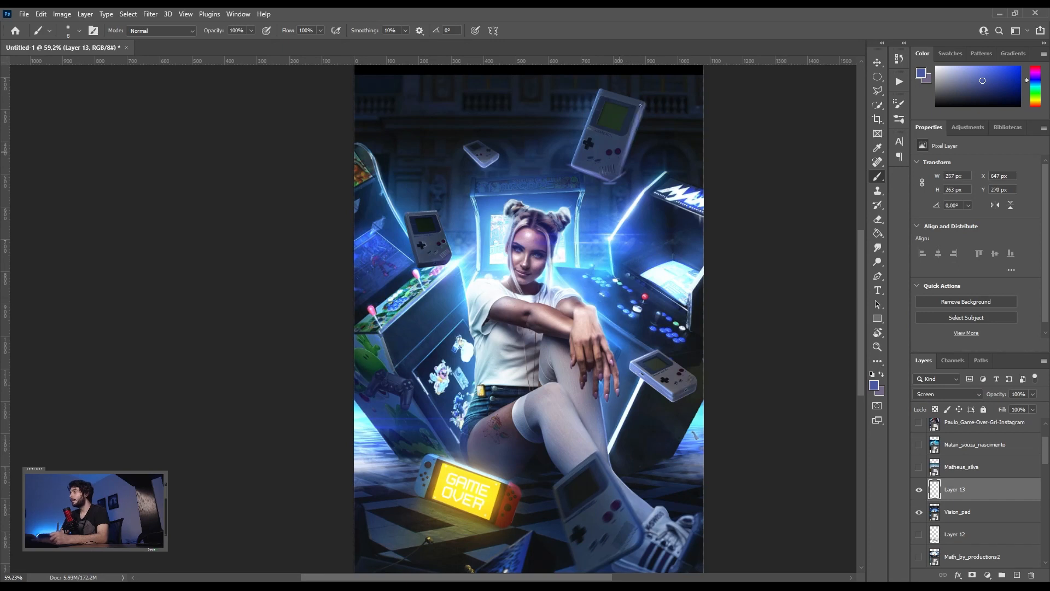
- Paint blue rim light along the edges of the small floating console, the console beside the woman's head and the Game Over console
left_click_drag(464, 147, 484, 168)
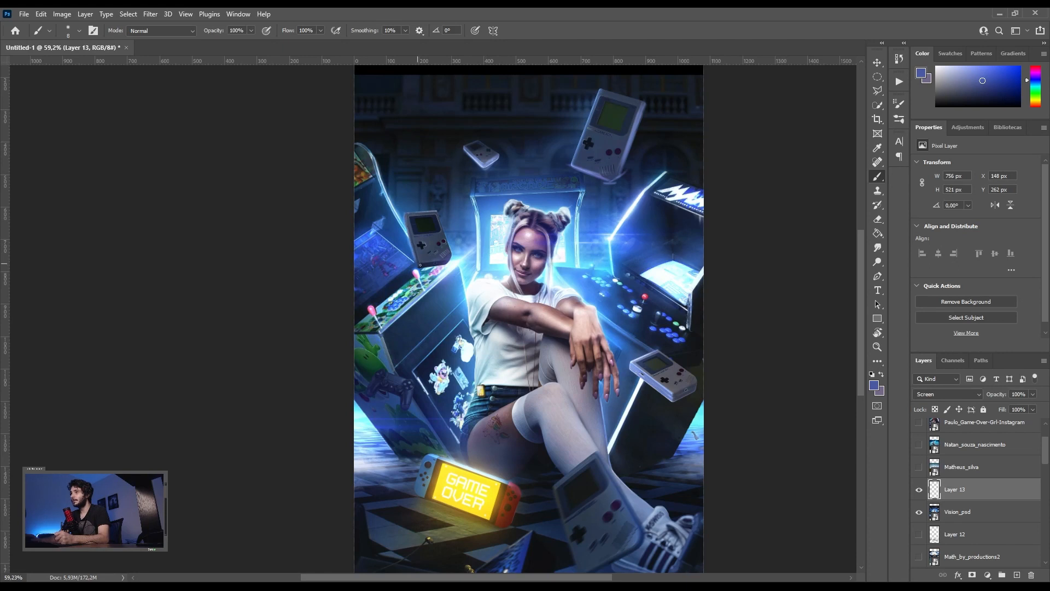
left_click_drag(444, 263, 421, 267)
mouse_move(436, 210)
left_mouse_down()
mouse_move(457, 258)
mouse_move(436, 218)
left_mouse_up()
left_click_drag(440, 456, 429, 457)
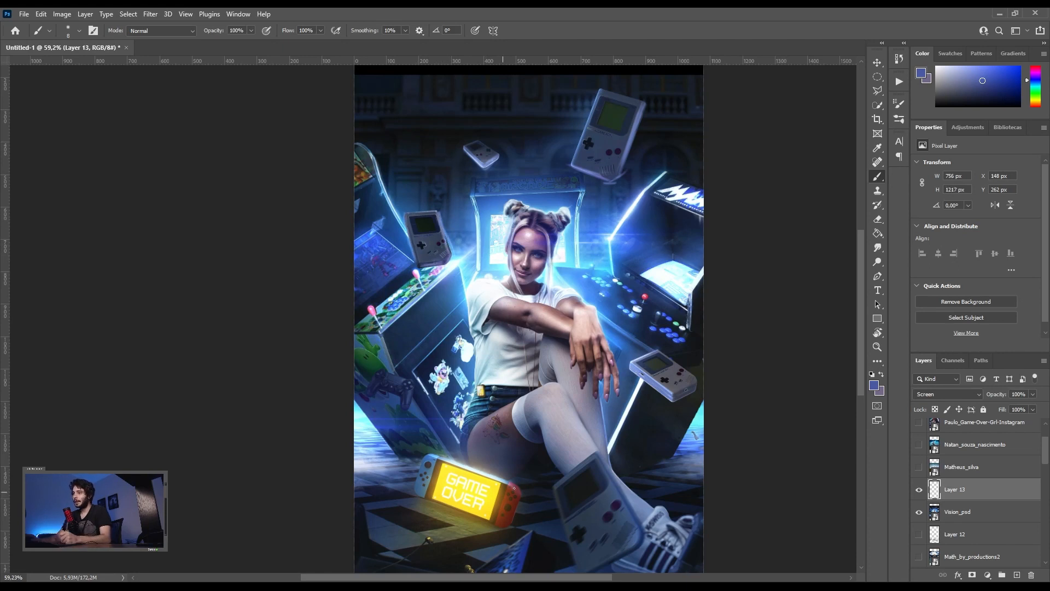
left_click_drag(518, 499, 513, 485)
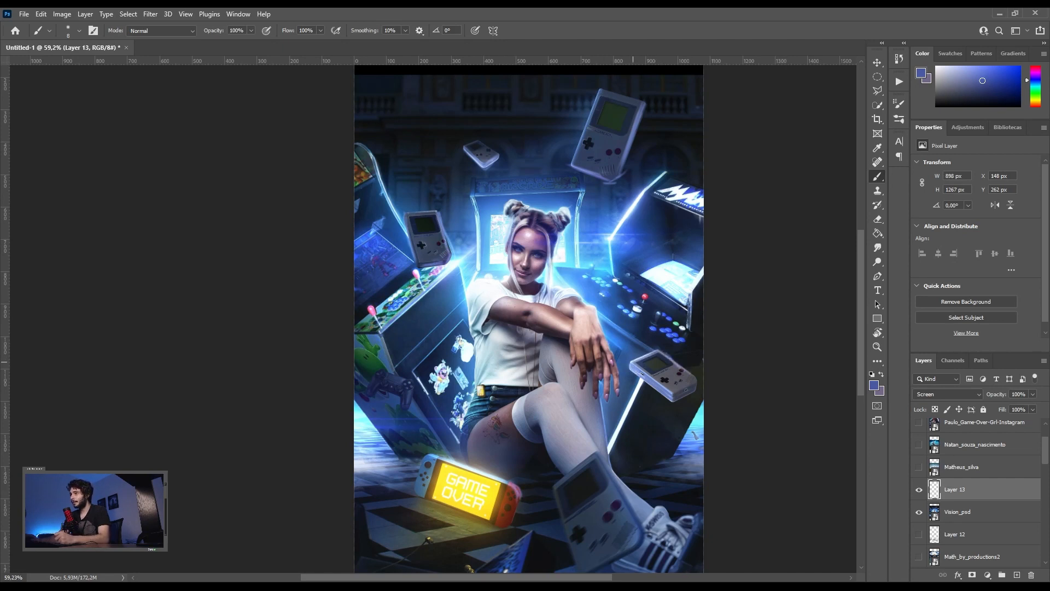
- Paint blue rim light along the upper edges of the foreground handheld console beside the woman's leg
left_click_drag(592, 453, 559, 480)
left_click_drag(598, 452, 624, 500)
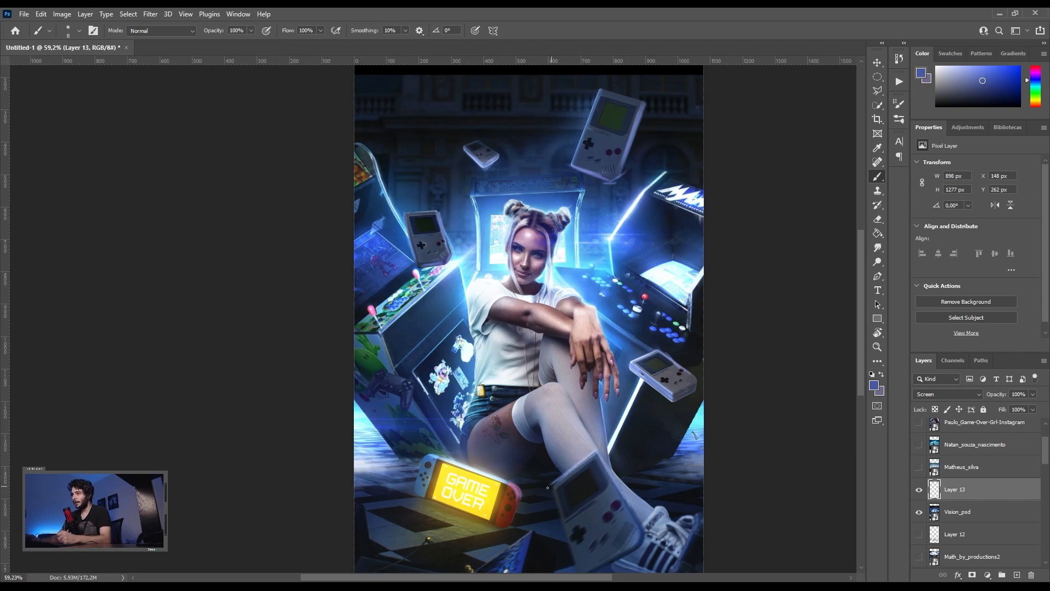
left_click_drag(596, 455, 623, 498)
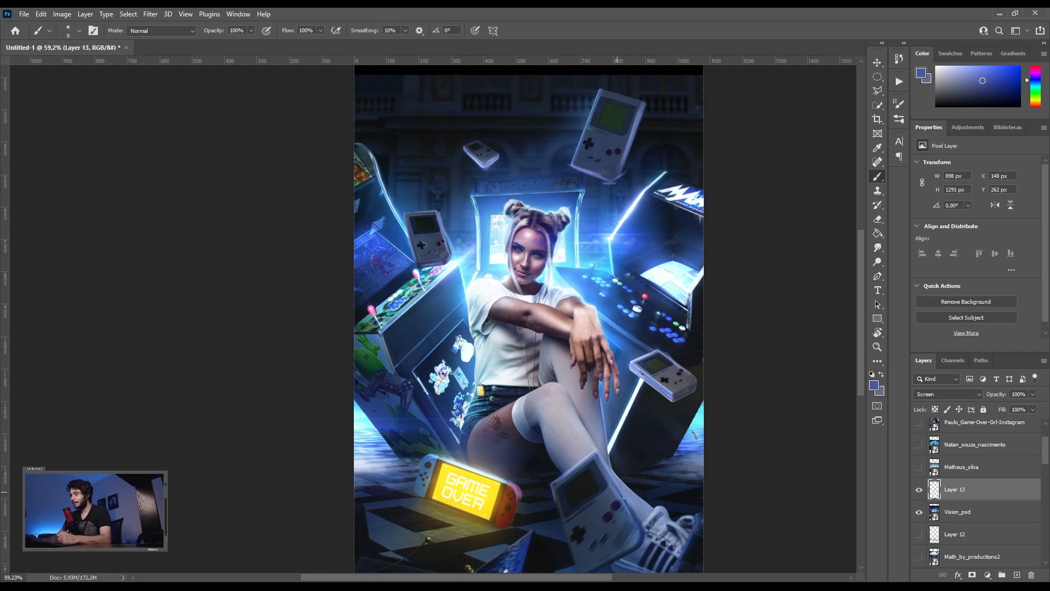
key("v")
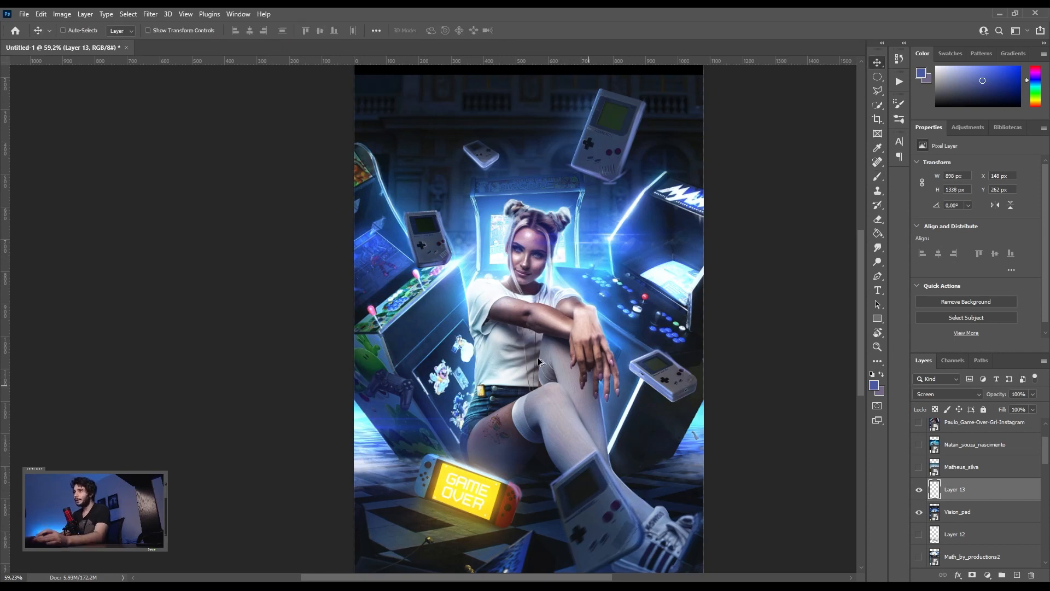
scroll(532, 319, "down", 2)
scroll(532, 320, "up", 2)
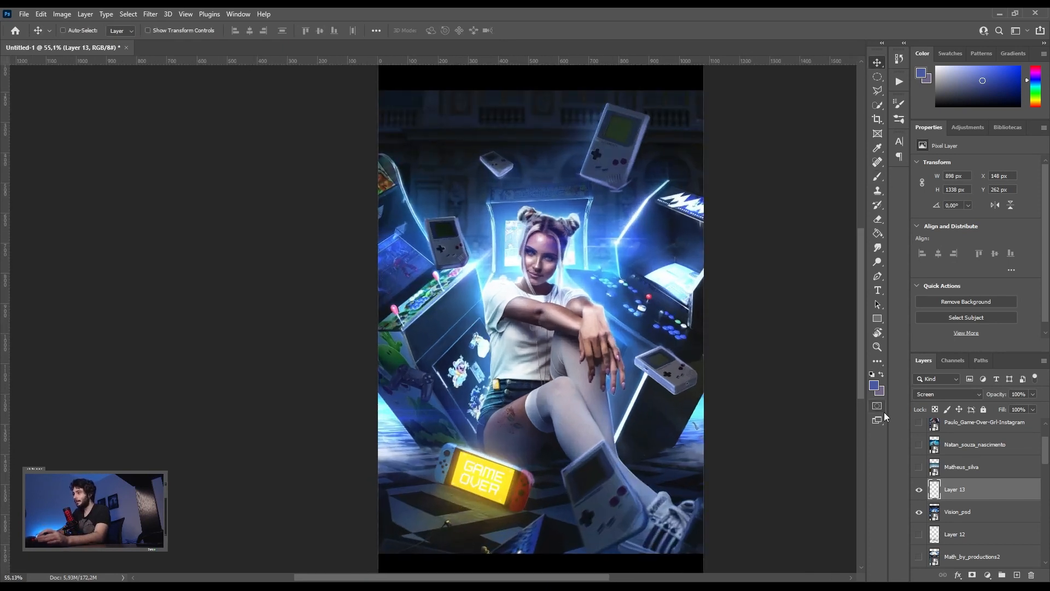
- Stamp the visible layers into a new merged layer and soften the three lower consoles with the Smudge tool at 28% strength
key("ctrl+shift+alt+e")
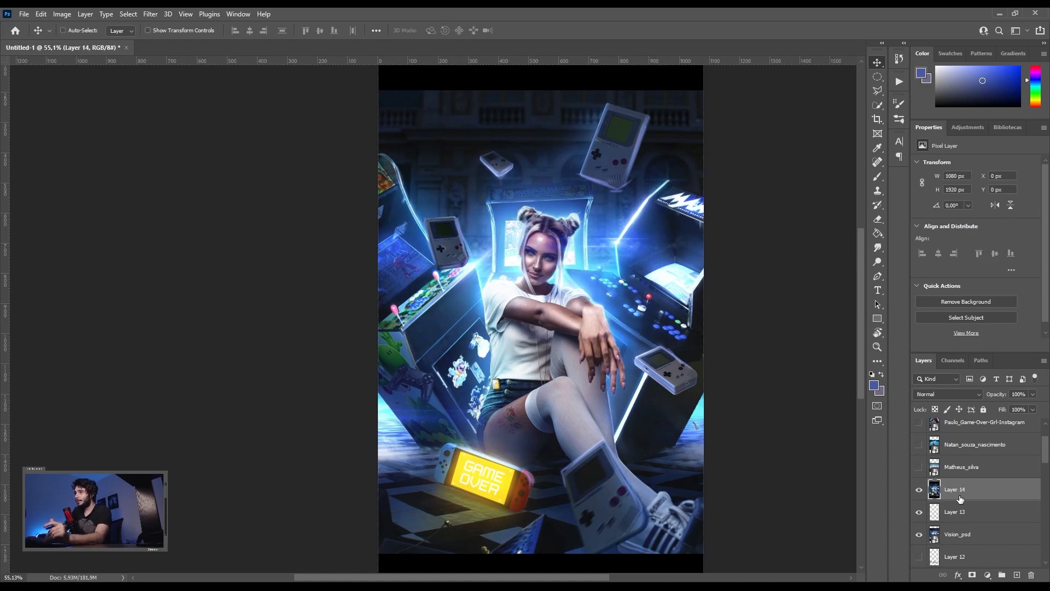
left_click(877, 248)
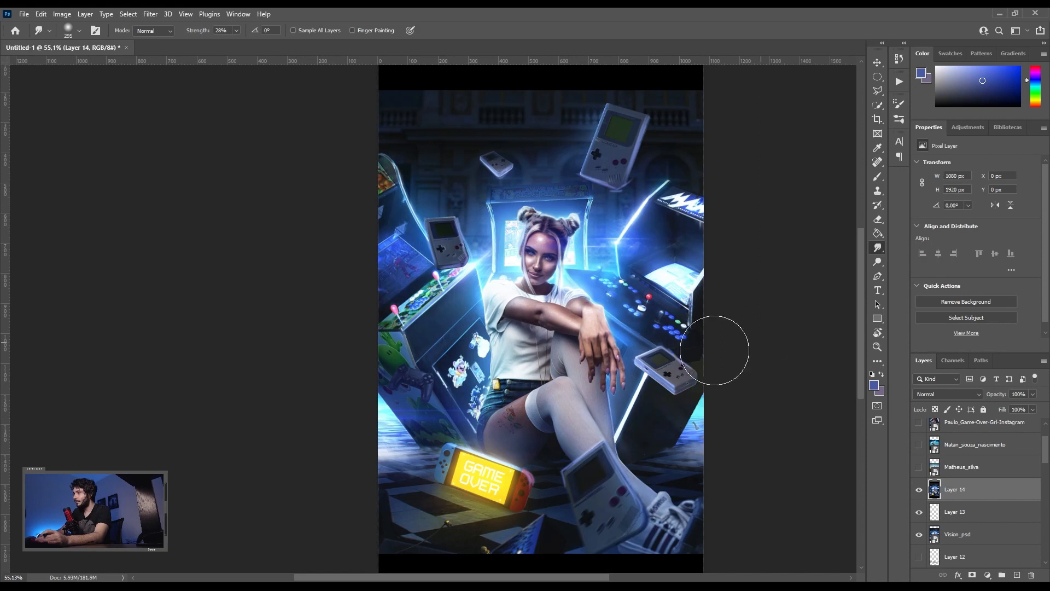
left_click_drag(679, 374, 655, 359)
left_click_drag(517, 485, 514, 481)
left_click_drag(455, 465, 451, 471)
mouse_move(599, 482)
left_mouse_down()
mouse_move(600, 465)
mouse_move(627, 515)
mouse_move(595, 525)
left_mouse_up()
- Smudge the upper floating consoles and the arcade cabinets on both sides of the woman to soften the background
mouse_move(440, 274)
left_mouse_down()
mouse_move(457, 273)
mouse_move(424, 219)
left_mouse_up()
left_click_drag(387, 178, 382, 175)
left_click_drag(483, 161, 476, 159)
left_click_drag(623, 165, 614, 166)
left_click_drag(610, 125, 611, 115)
left_click_drag(663, 205, 667, 202)
left_click_drag(629, 261, 635, 288)
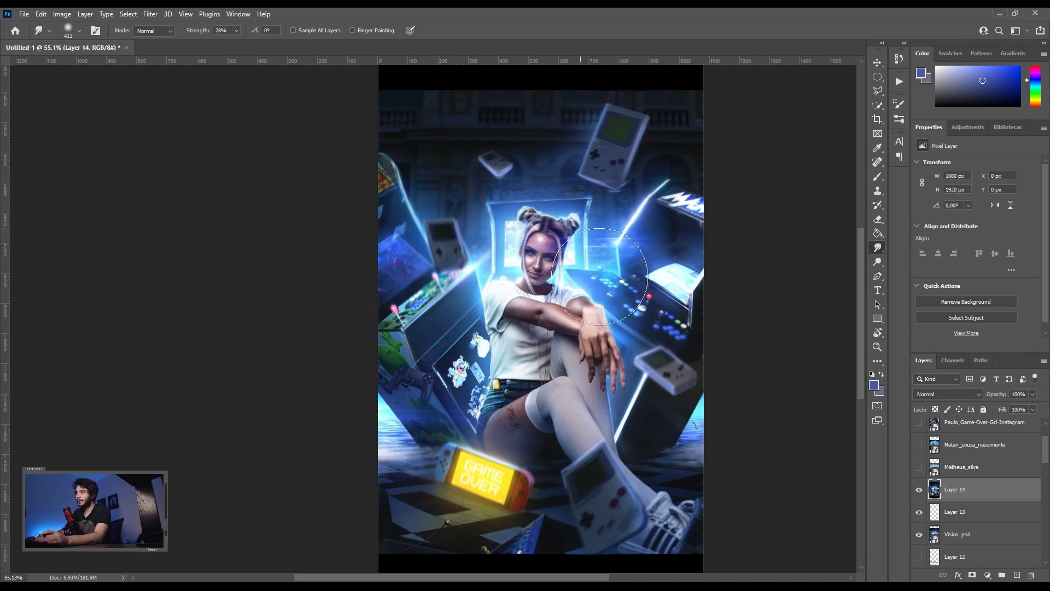
- Smudge the floor objects and the sneaker's tip, and compare the artwork with and without the smudged layer
left_click_drag(531, 539, 527, 539)
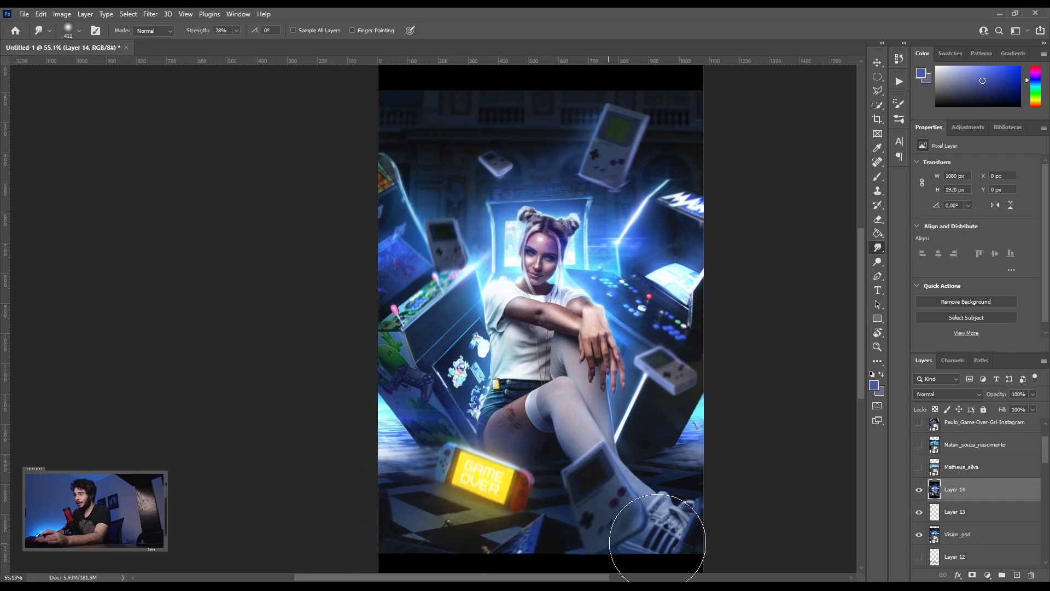
left_click_drag(676, 533, 688, 520)
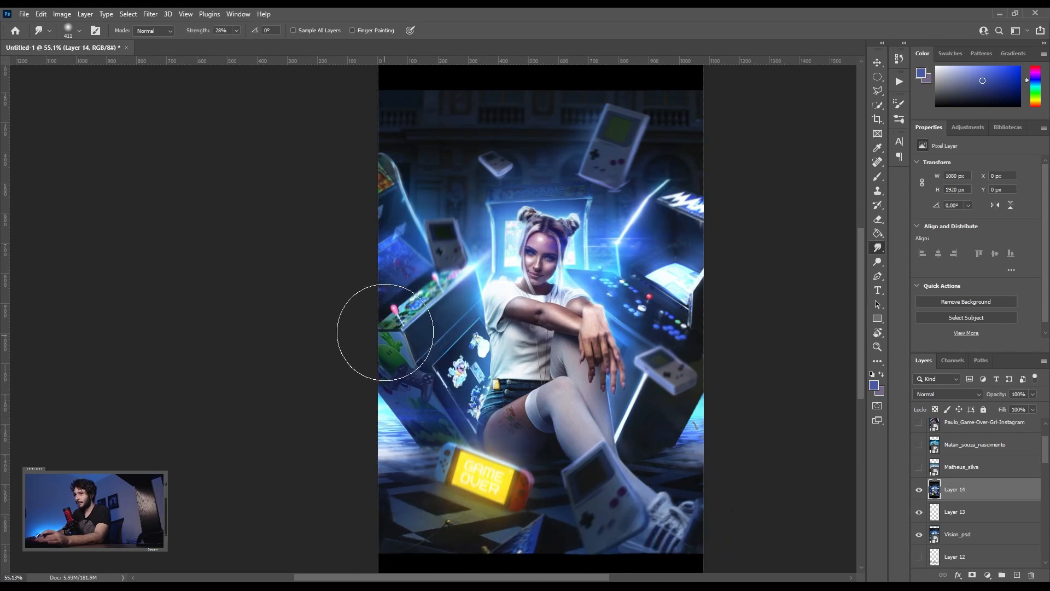
key("b")
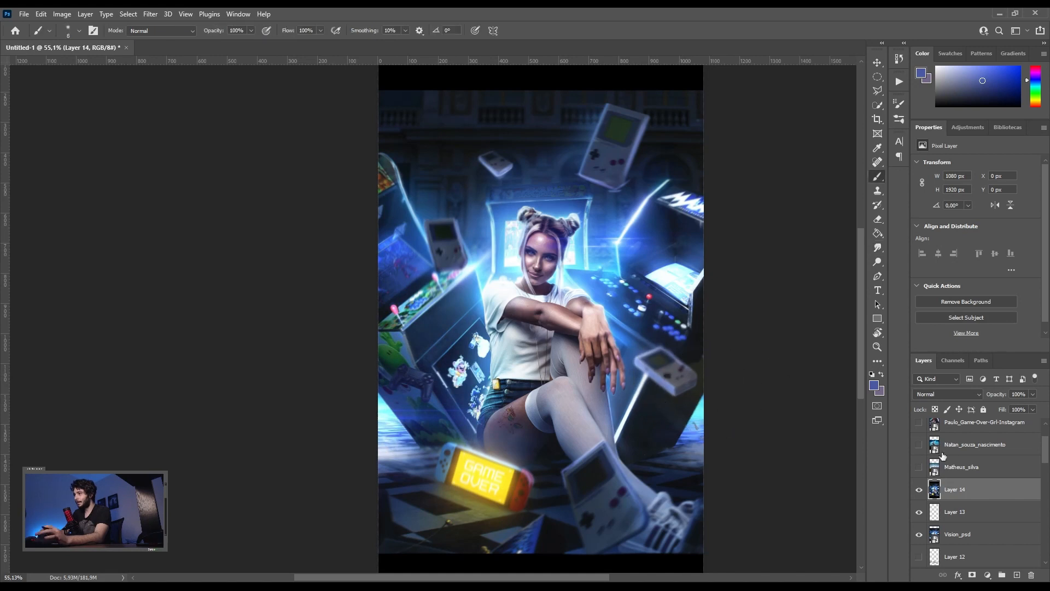
mouse_move(921, 490)
left_mouse_down()
mouse_move(918, 515)
mouse_move(918, 490)
left_mouse_up()
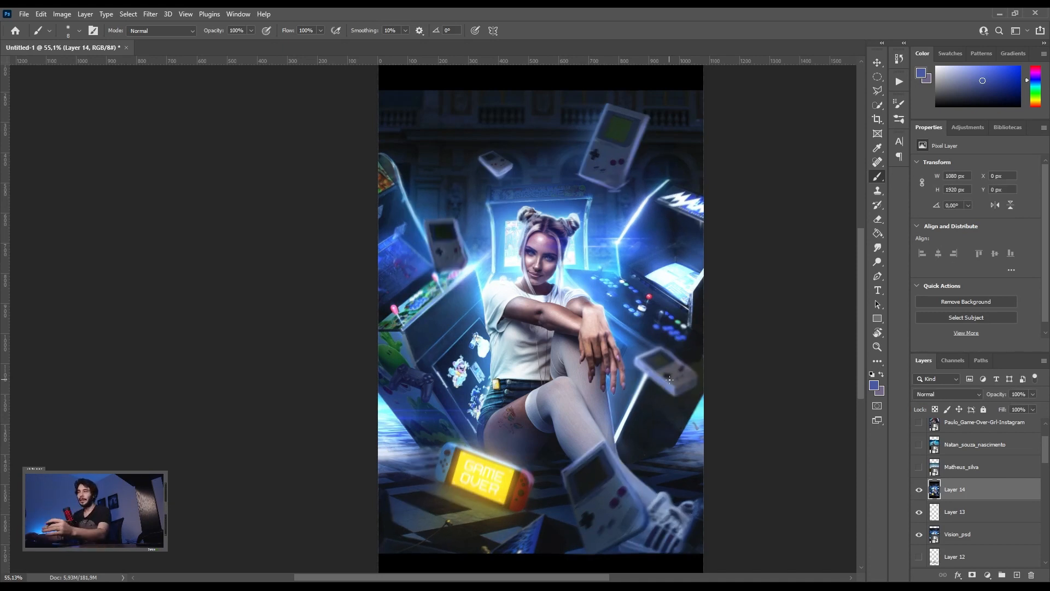
key("v")
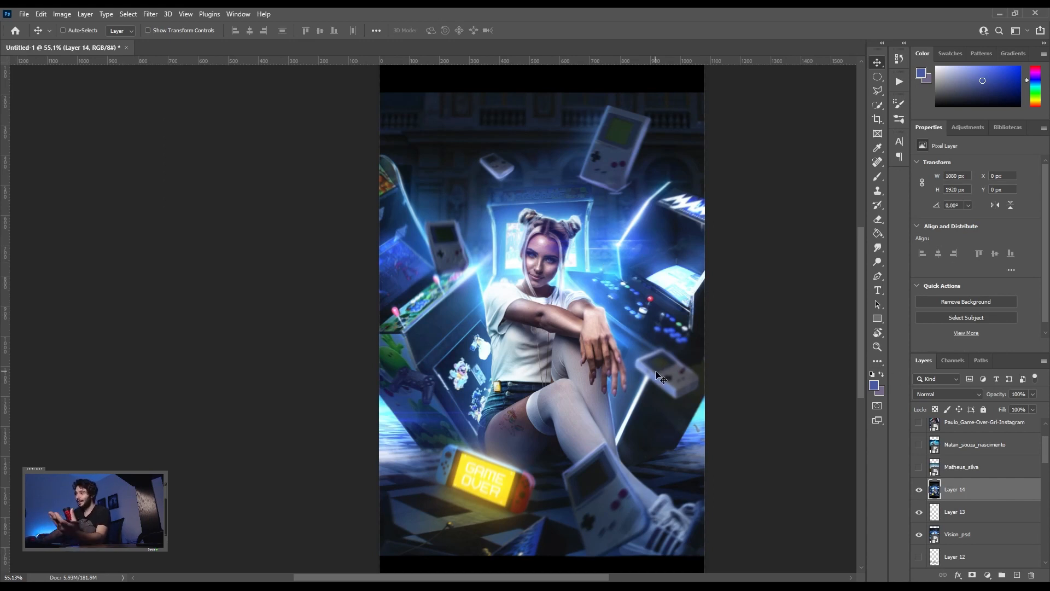
- Hide the arcade artwork with its paint and merged layers, and show and select the bear picnic artwork
left_click_drag(920, 496, 920, 535)
left_click(919, 467)
left_click(969, 472)
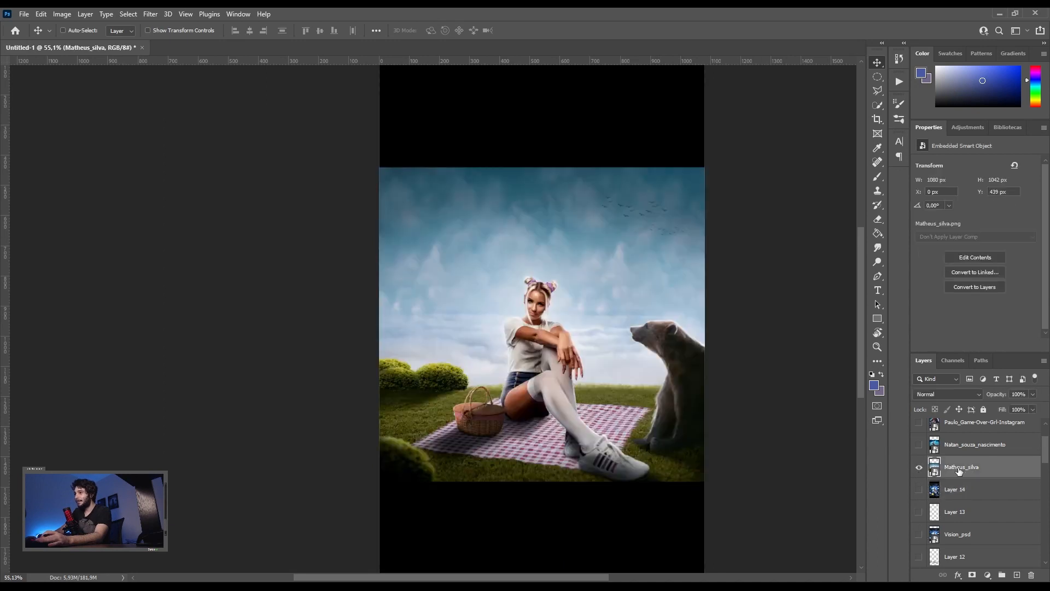
- Examine the picnic composition, focusing on the woman, the basket, the blanket and the shadow beneath her thigh
scroll(602, 376, "up", 2)
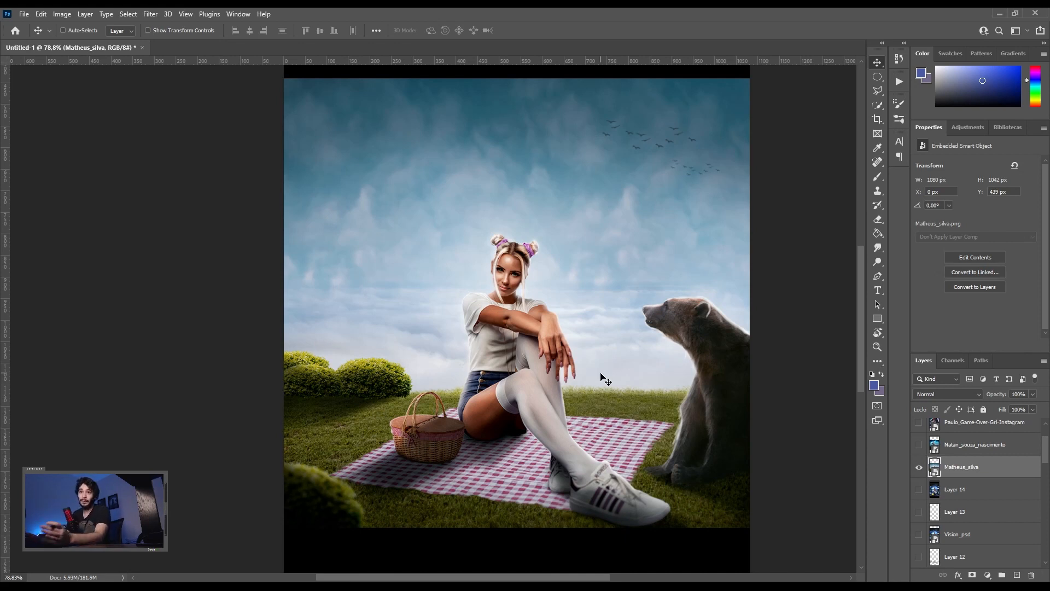
mouse_move(545, 367)
left_mouse_down()
mouse_move(545, 385)
mouse_move(544, 368)
left_mouse_up()
scroll(402, 432, "up", 3)
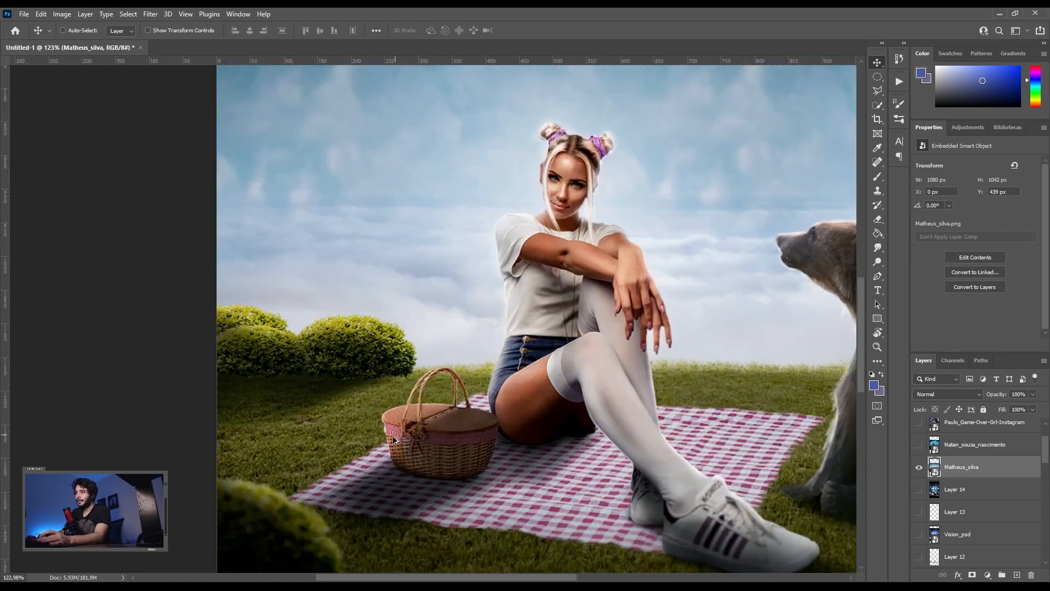
scroll(555, 288, "down", 1)
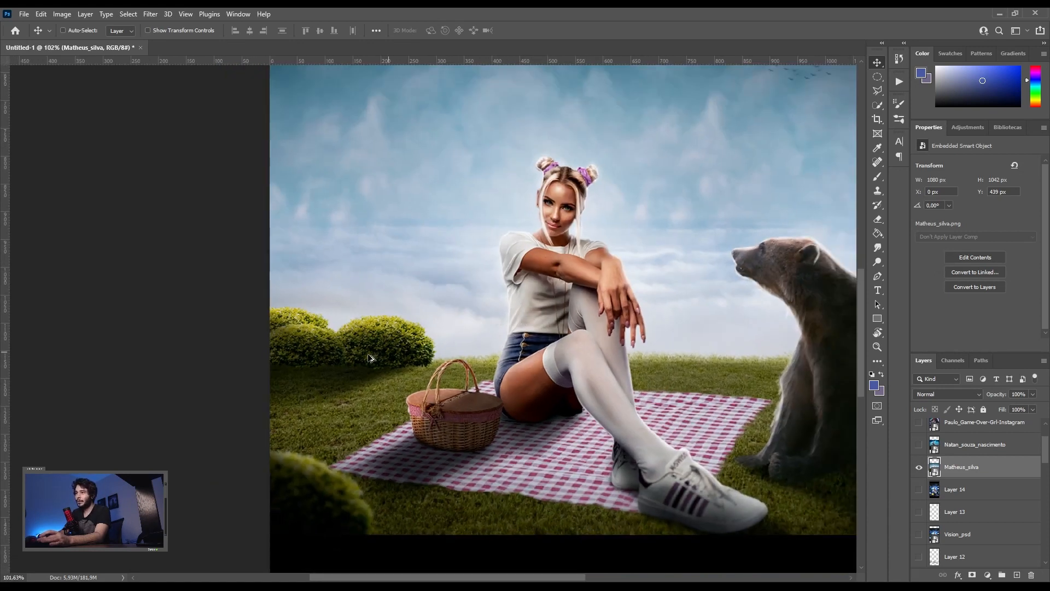
scroll(403, 354, "up", 2)
scroll(403, 355, "down", 2)
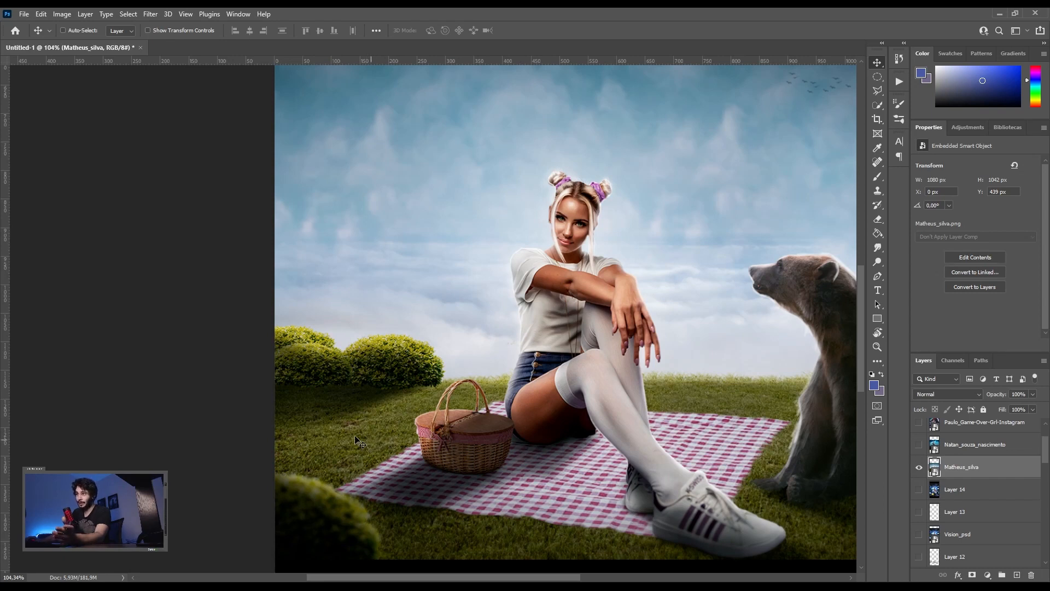
scroll(588, 441, "up", 5)
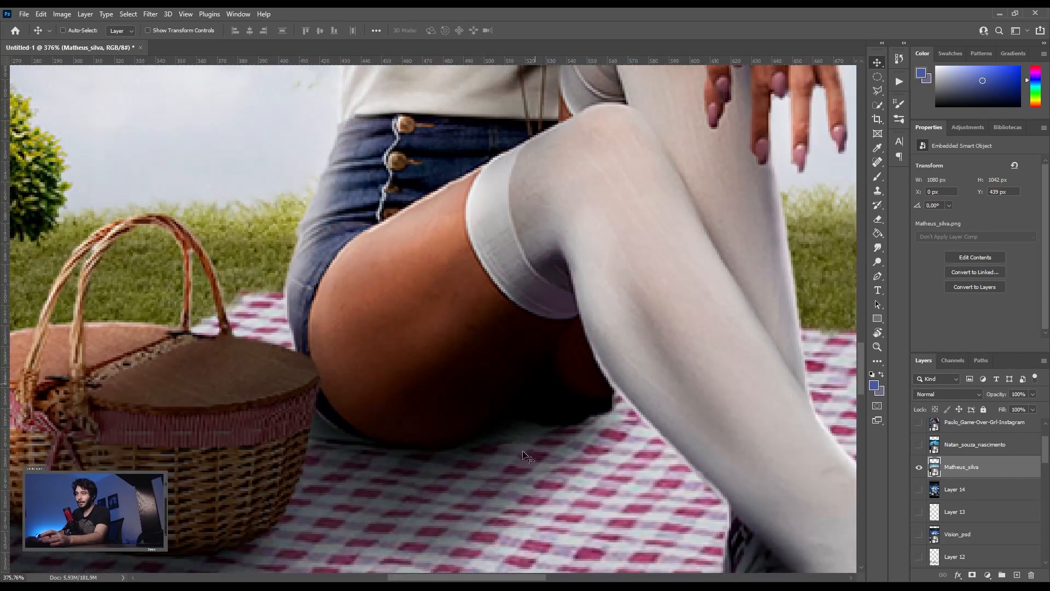
scroll(537, 414, "down", 5)
scroll(535, 424, "down", 1)
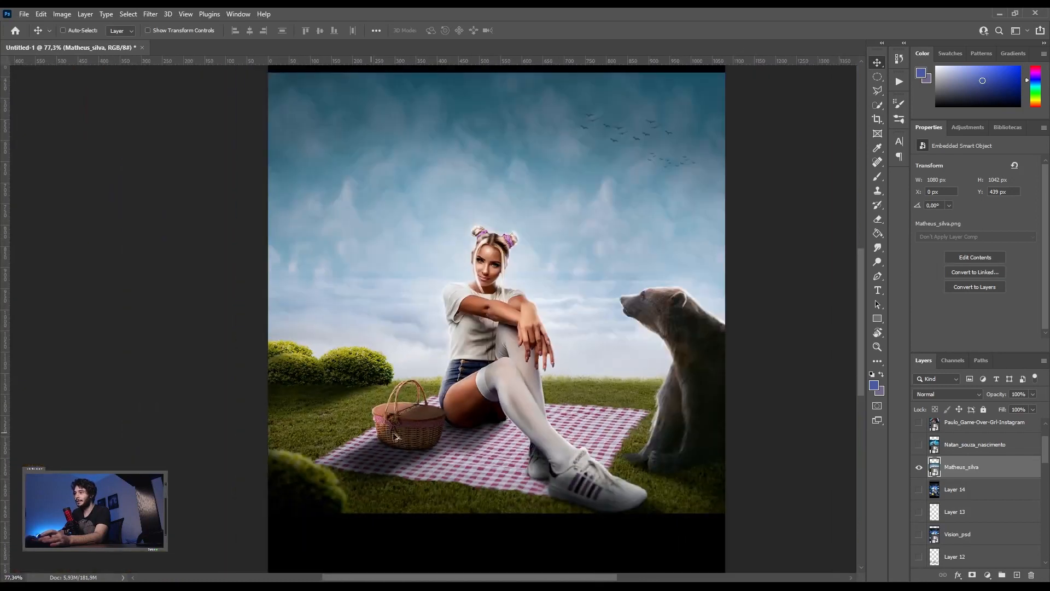
- Examine the bear's feet, the bushes and the direction of their shadows on the grass
scroll(737, 465, "up", 4)
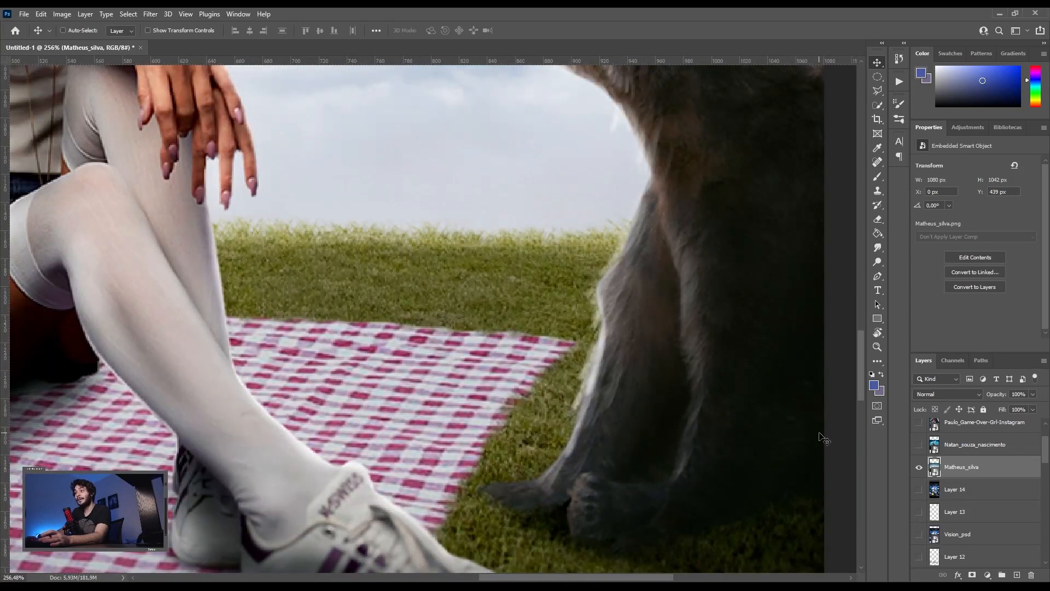
scroll(811, 465, "down", 4)
scroll(436, 351, "up", 6)
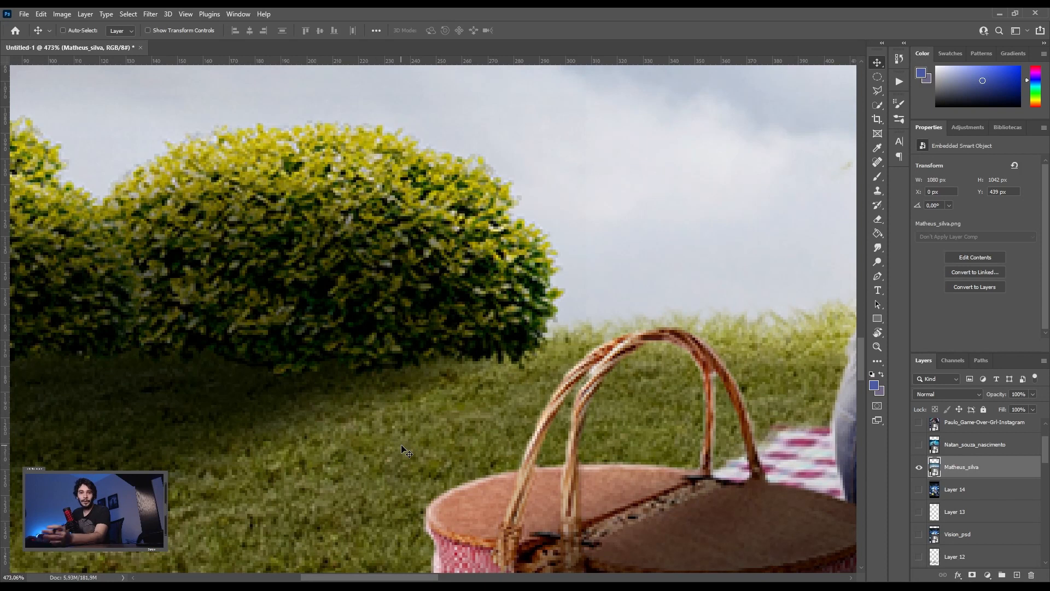
scroll(363, 416, "down", 9)
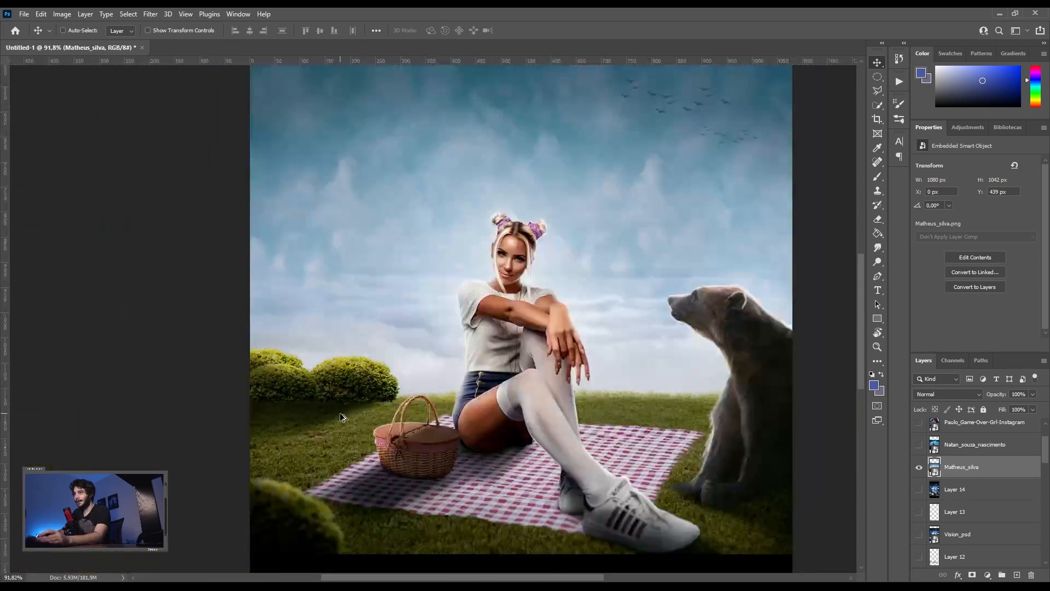
scroll(437, 399, "down", 1)
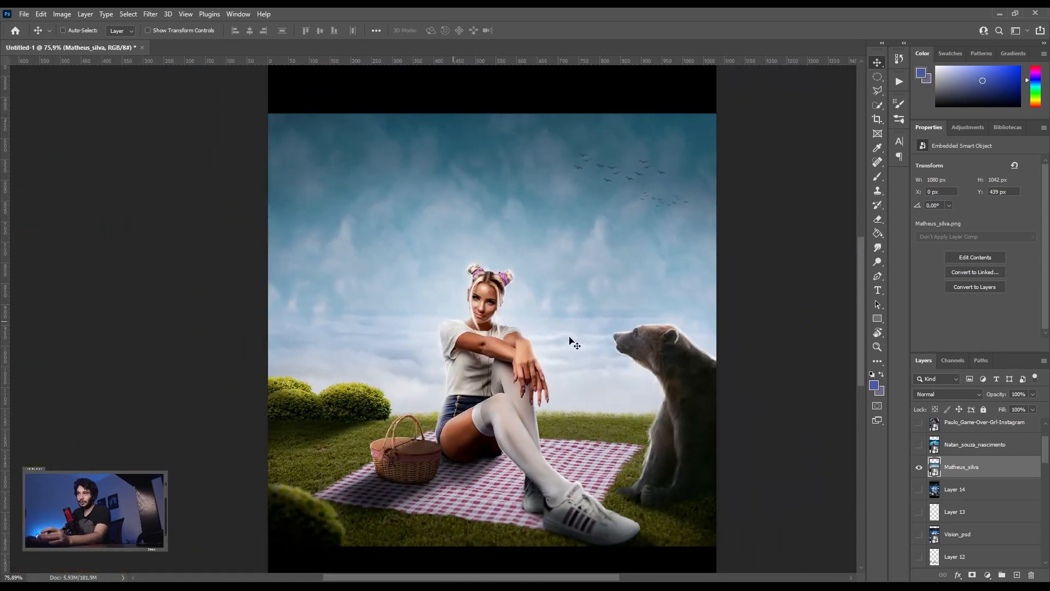
scroll(427, 440, "up", 1)
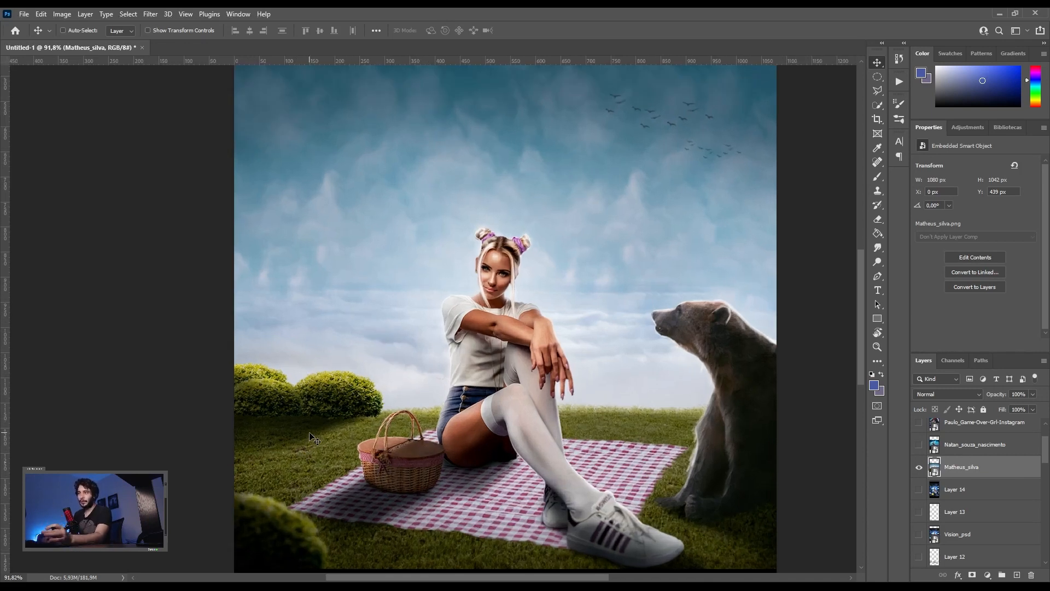
- Add a new layer, sample a dark green from the grass and paint the bushes' shadow with the brush at size 40
key("b")
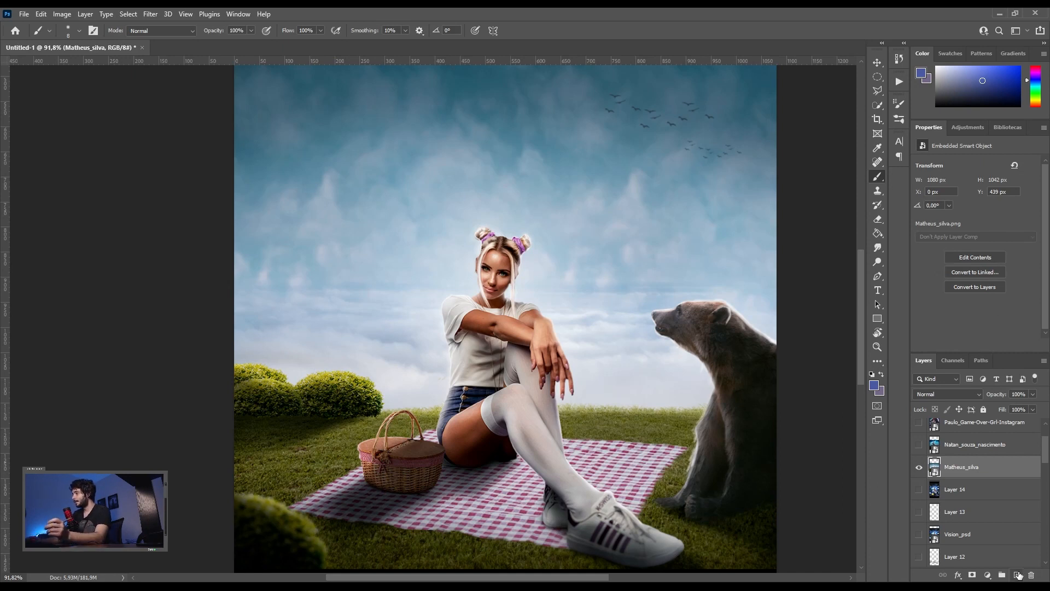
left_click(1017, 575)
key("bracketright")
left_click(308, 453, "alt")
key("bracketright")
left_click_drag(363, 418, 306, 447)
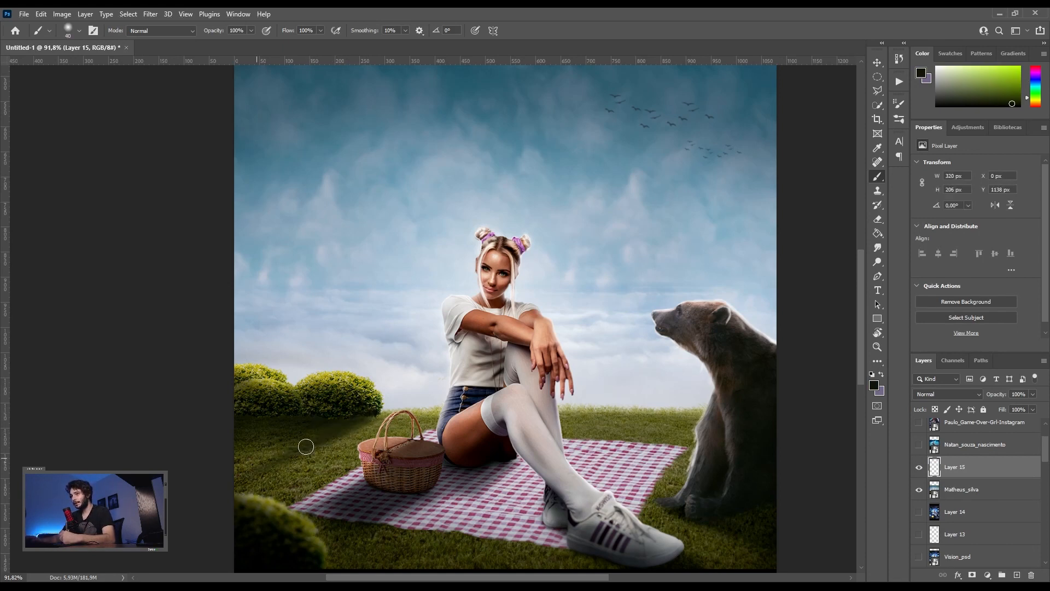
- Enlarge the brush to 70 and paint shadows over the blanket beneath the woman and basket and on the grass under the bear
key("bracketright")
key("bracketright")
key("bracketright")
mouse_move(505, 464)
left_mouse_down()
mouse_move(417, 545)
mouse_move(434, 519)
left_mouse_up()
left_click_drag(459, 463, 422, 510)
left_click_drag(492, 481, 439, 528)
mouse_move(705, 523)
left_mouse_down()
mouse_move(671, 509)
mouse_move(749, 506)
mouse_move(714, 518)
left_mouse_up()
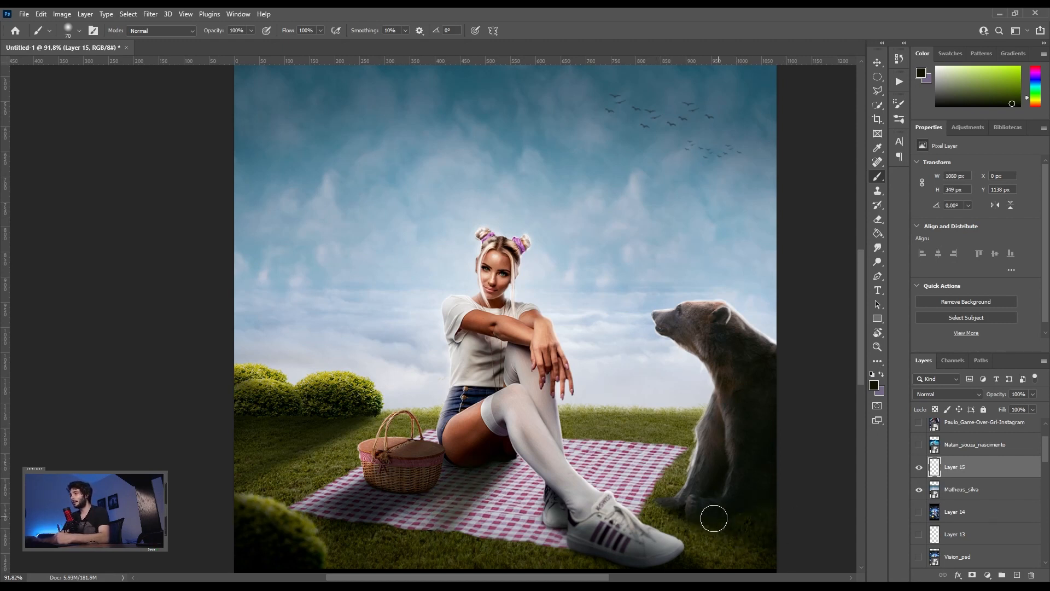
- Reduce the brush to 25, try dark horizontal guide strokes across the clouds at neck height and over the grass, and undo them
key("v")
scroll(581, 301, "down", 2)
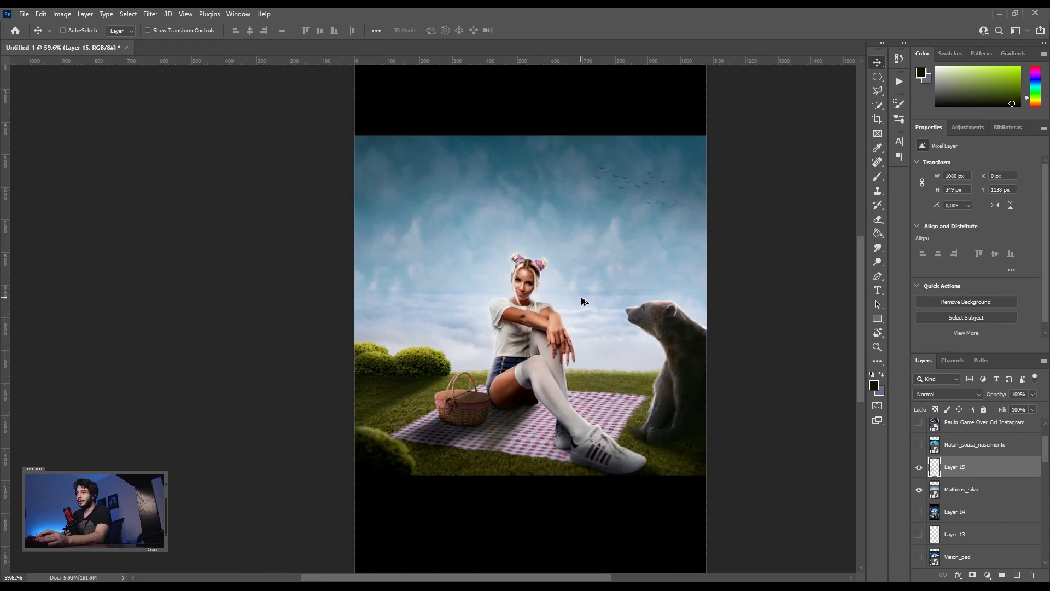
scroll(581, 302, "up", 1)
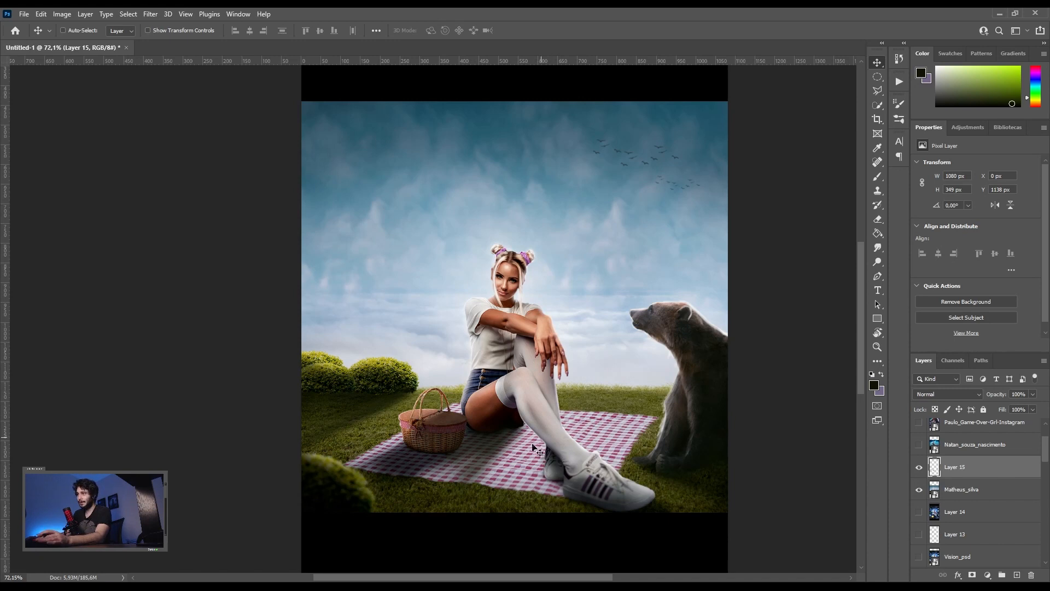
key("b")
key("bracketleft")
key("bracketleft")
key("bracketleft")
key("bracketleft")
key("bracketleft")
left_click_drag(277, 299, 738, 304)
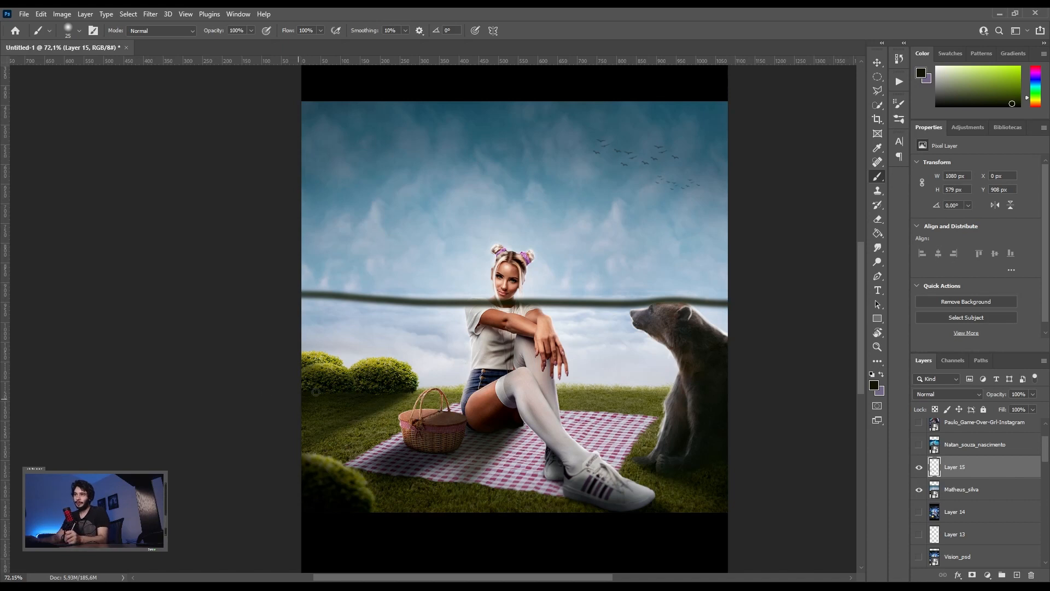
left_click_drag(404, 402, 750, 407)
key("ctrl+z")
key("ctrl+z")
- Try marking the grass edge and the cloud horizon with dark strokes spanning the picnic scene, and undo each attempt
left_click_drag(394, 394, 692, 386)
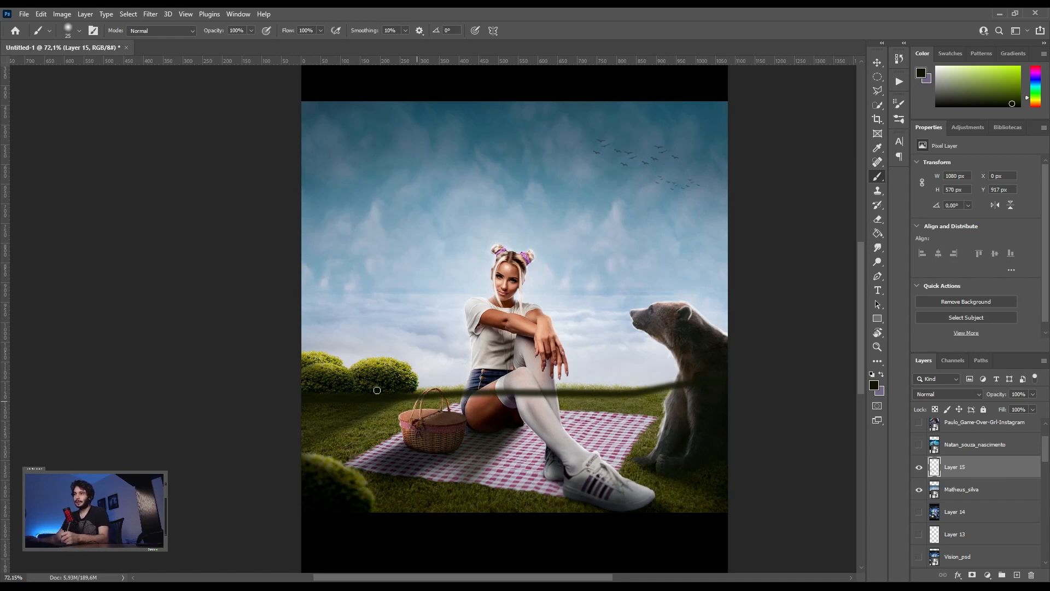
mouse_move(281, 306)
left_mouse_down()
mouse_move(690, 295)
mouse_move(770, 306)
left_mouse_up()
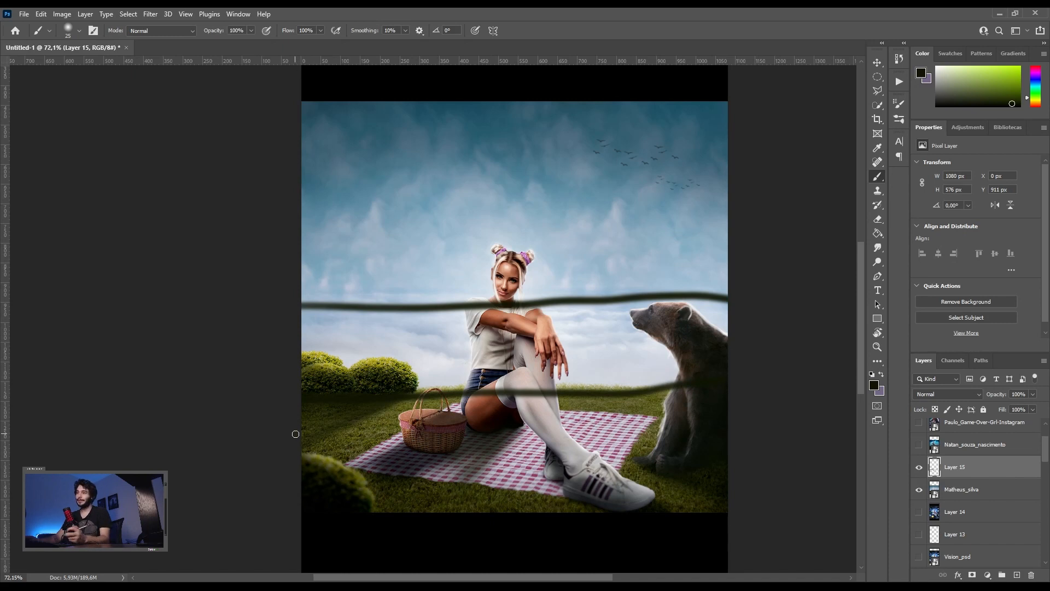
key("ctrl+z")
key("ctrl+z")
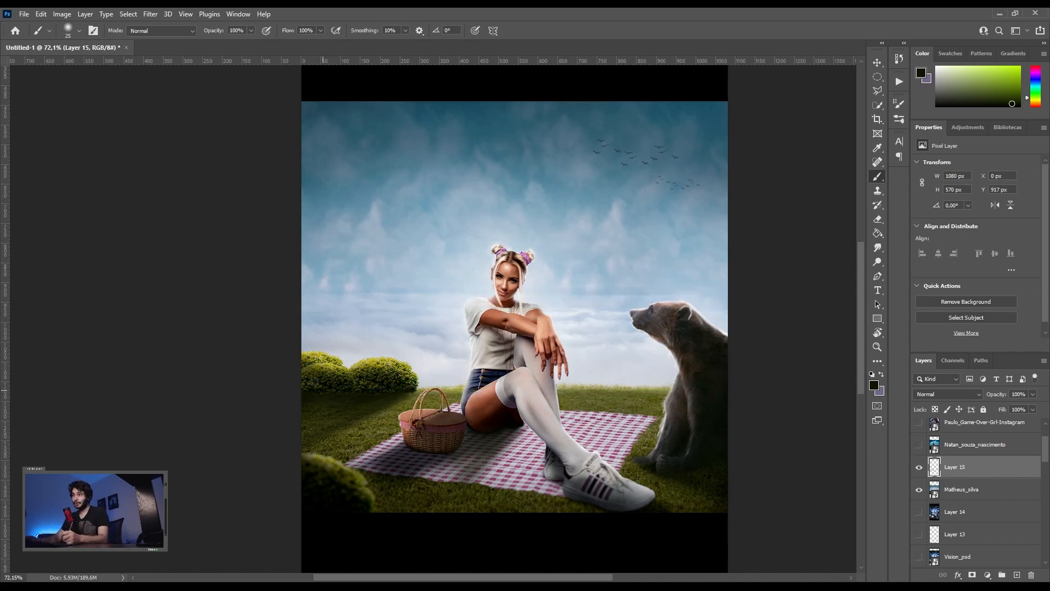
left_click_drag(248, 319, 740, 311)
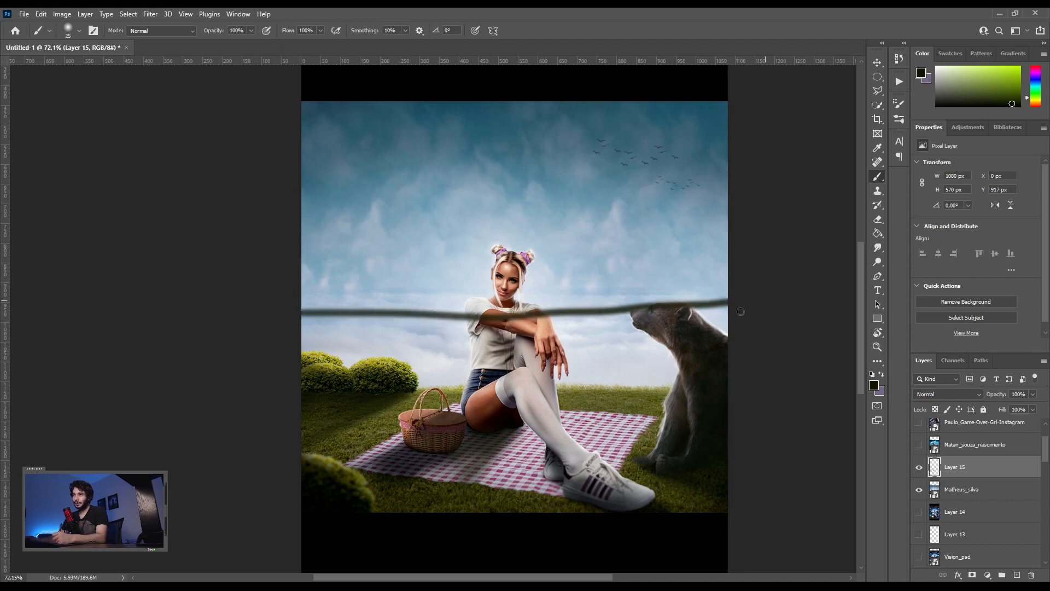
key("ctrl+z")
mouse_move(453, 373)
left_mouse_down()
mouse_move(693, 381)
mouse_move(589, 100)
mouse_move(621, 340)
left_mouse_up()
key("ctrl+z")
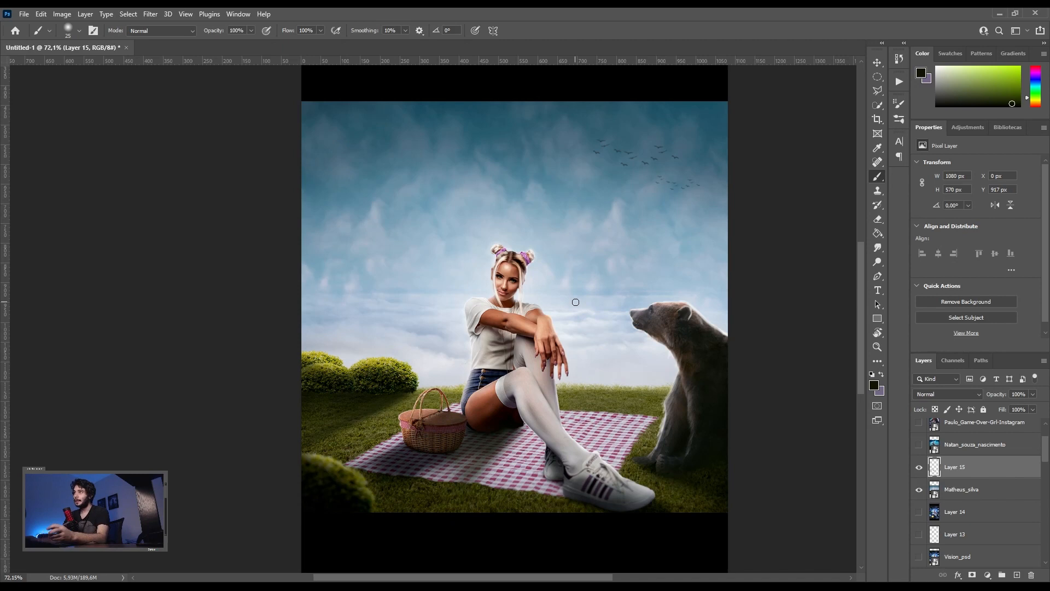
- Try short dark streaks in the sky and in the clouds above the bushes, and clear the paint from Layer 15
mouse_move(587, 133)
left_mouse_down()
mouse_move(684, 210)
mouse_move(723, 168)
mouse_move(614, 126)
mouse_move(570, 137)
left_mouse_up()
key("ctrl+z")
mouse_move(437, 361)
left_mouse_down()
mouse_move(328, 327)
mouse_move(423, 348)
mouse_move(389, 350)
left_mouse_up()
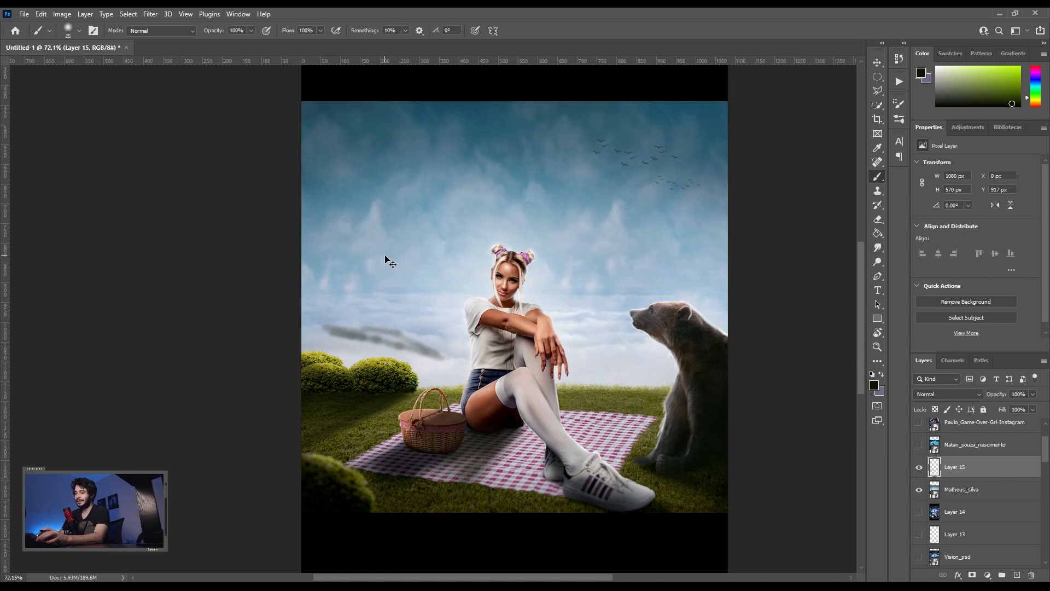
key("ctrl+z")
key("v")
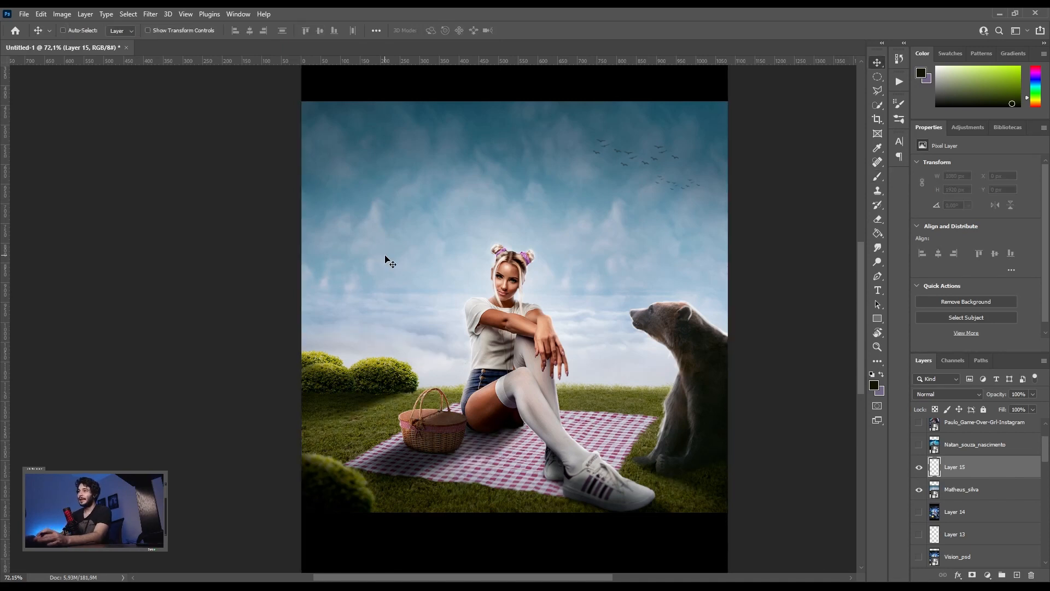
scroll(480, 252, "down", 1)
scroll(479, 253, "up", 1)
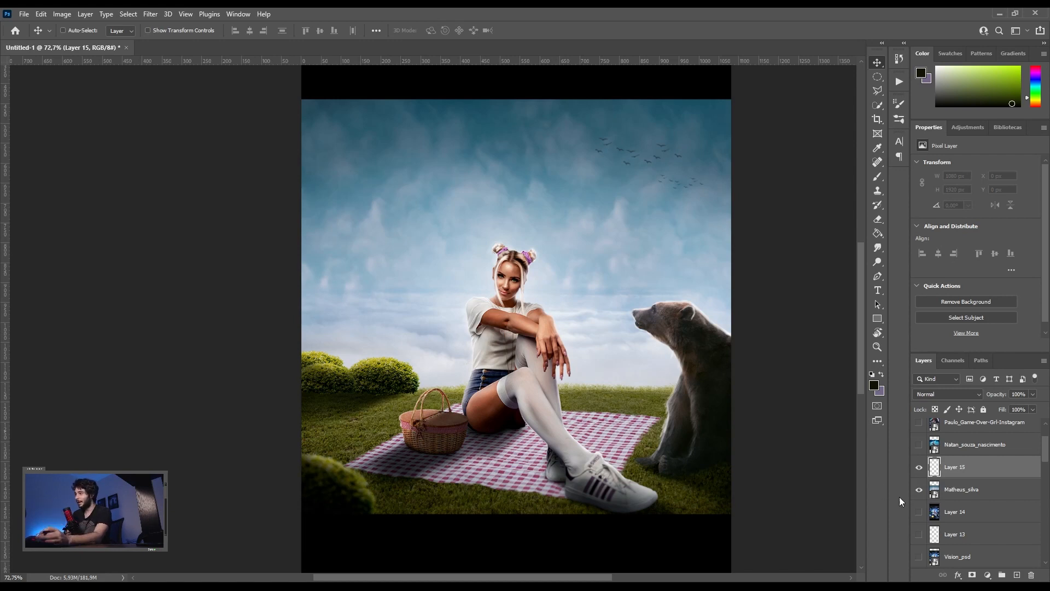
- Hide the picnic artwork and its paint layer, show the blue artwork with the money piles, and add a new layer above it
left_click_drag(921, 484, 919, 468)
left_click(920, 444)
left_click(970, 447)
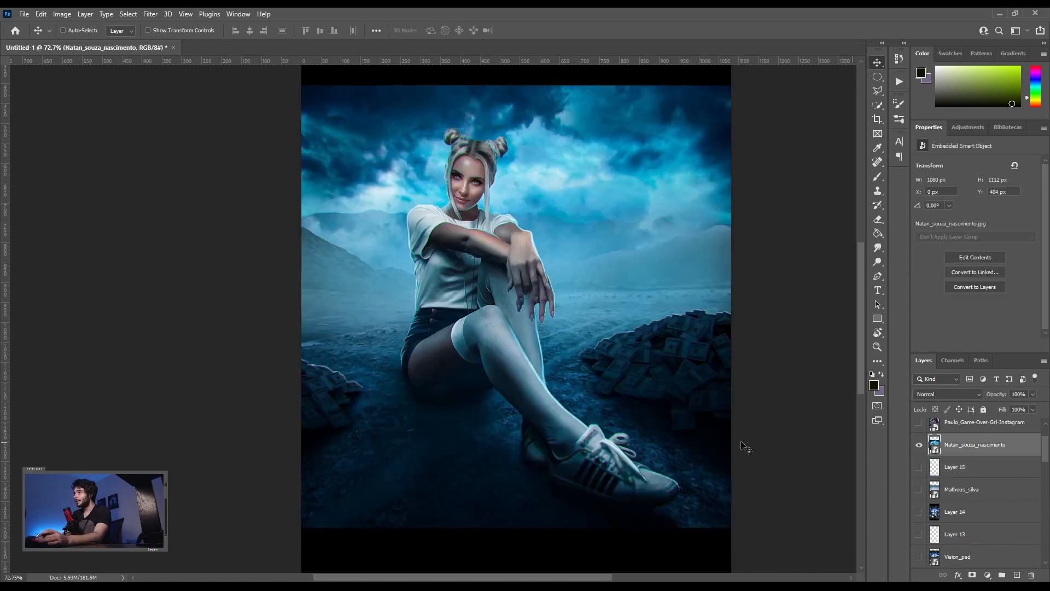
scroll(678, 414, "up", 2)
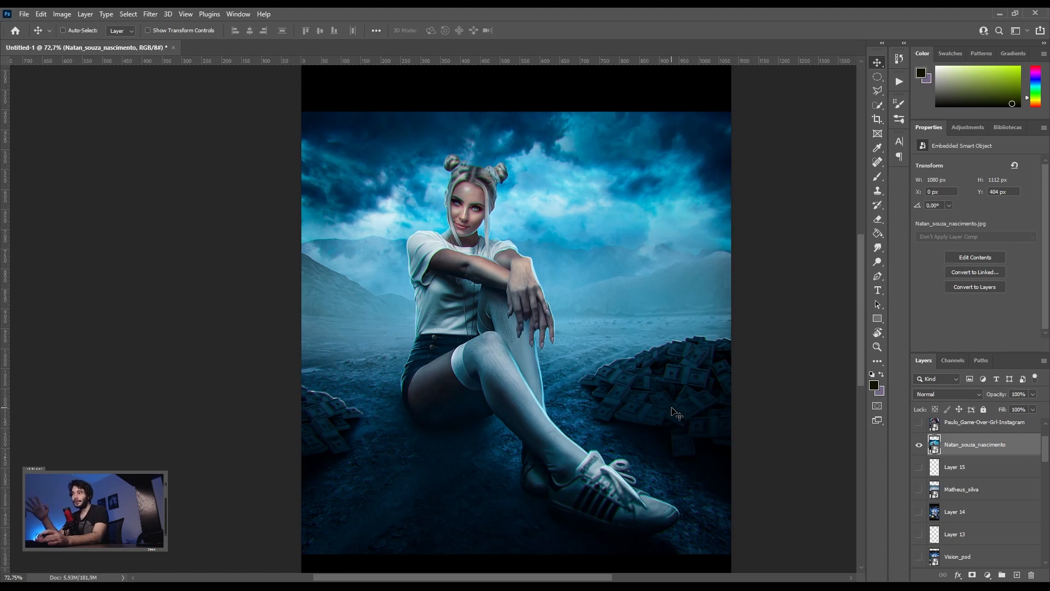
key("b")
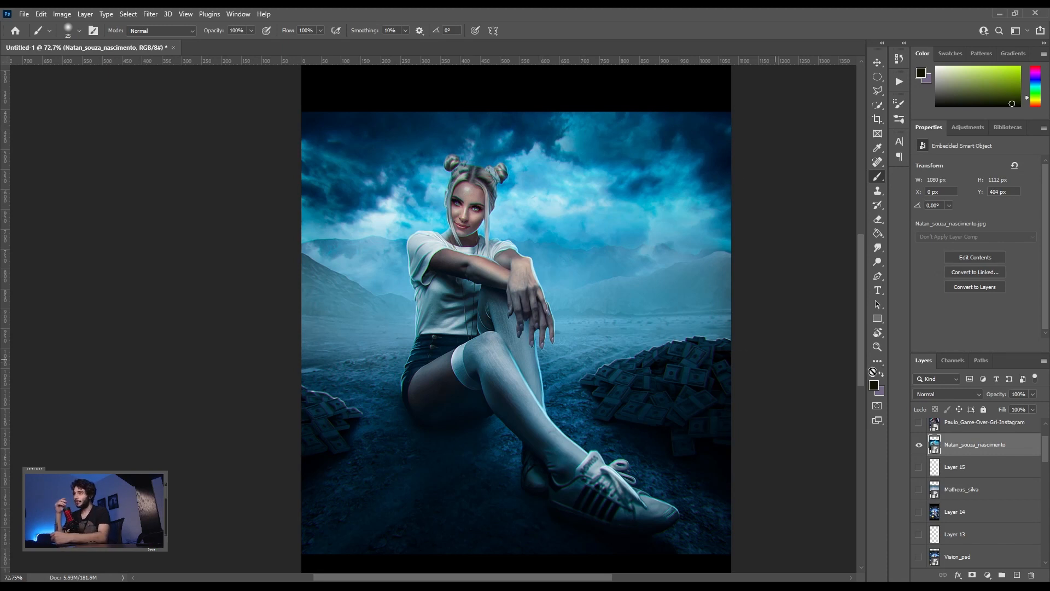
key("v")
left_click(1017, 575)
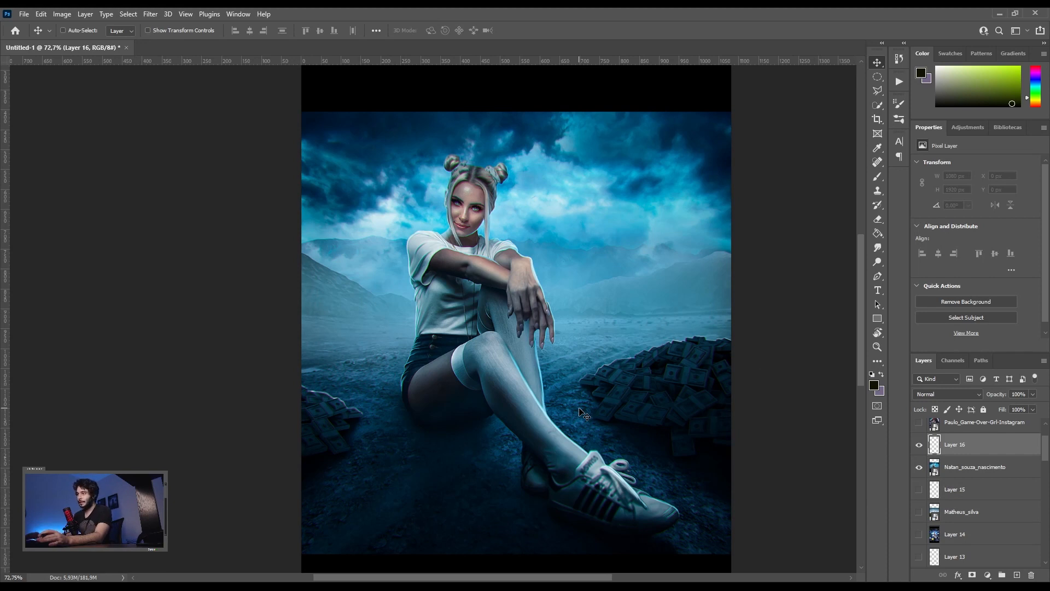
- Inspect the sneaker's contact with the ground, try a dark brush stroke along the edge of the larger money pile, and undo it
scroll(438, 433, "up", 5)
scroll(307, 403, "down", 6)
scroll(680, 528, "up", 4)
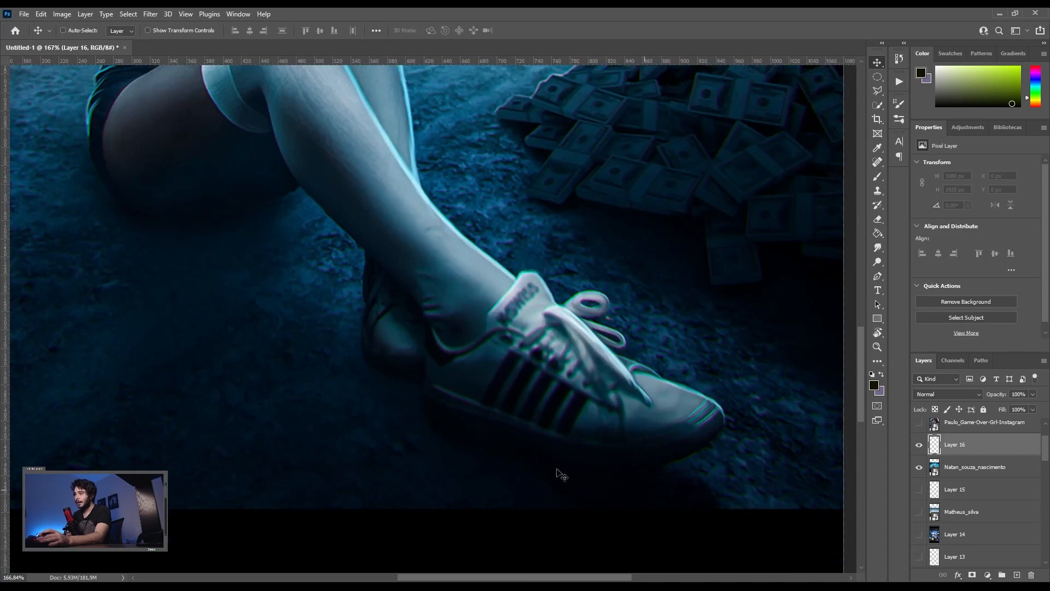
scroll(425, 424, "down", 5)
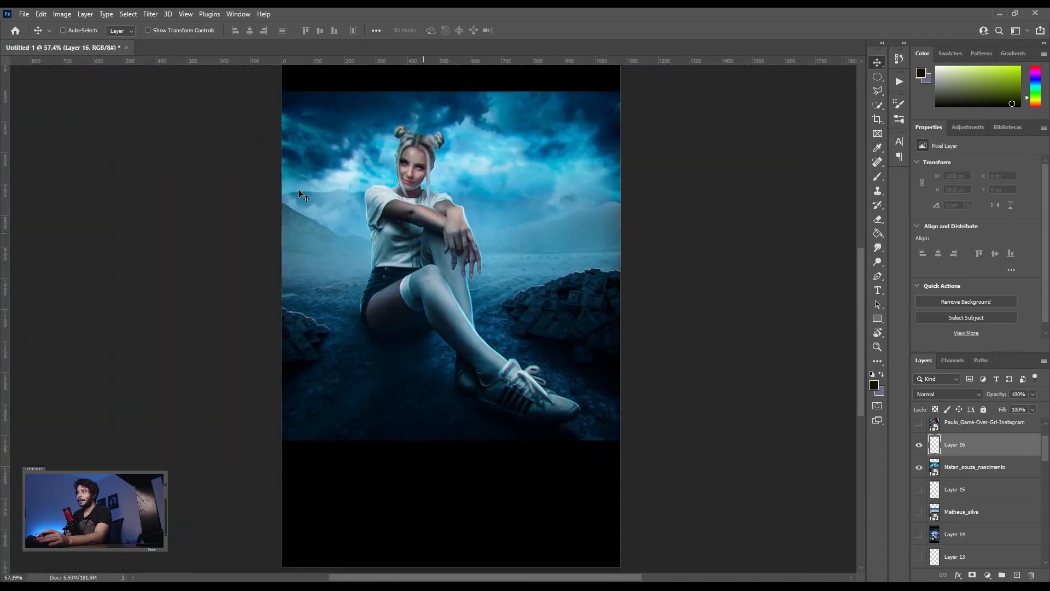
scroll(334, 143, "up", 3)
key("b")
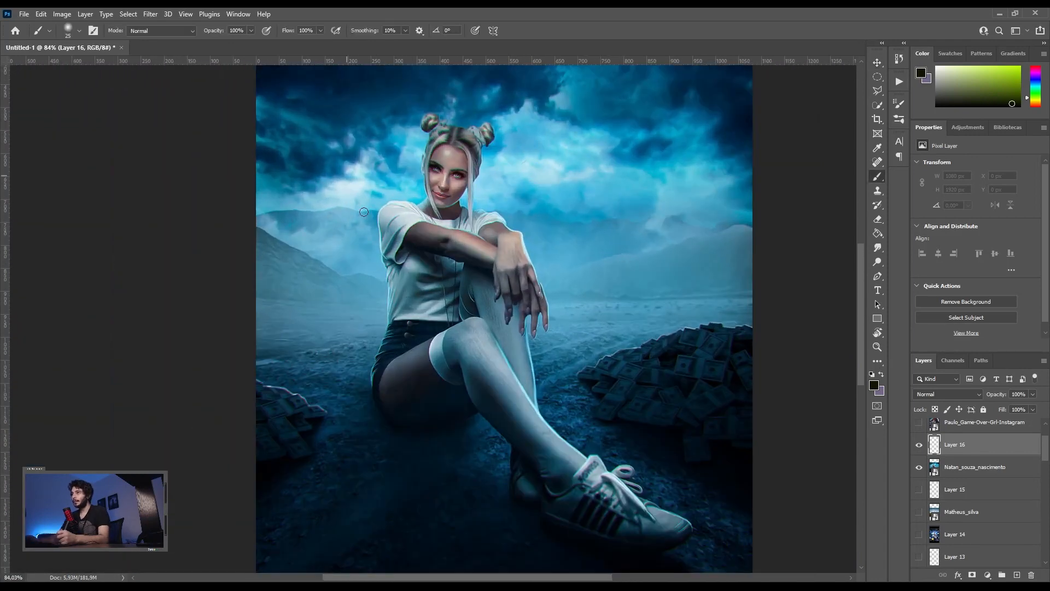
left_click_drag(579, 388, 593, 413)
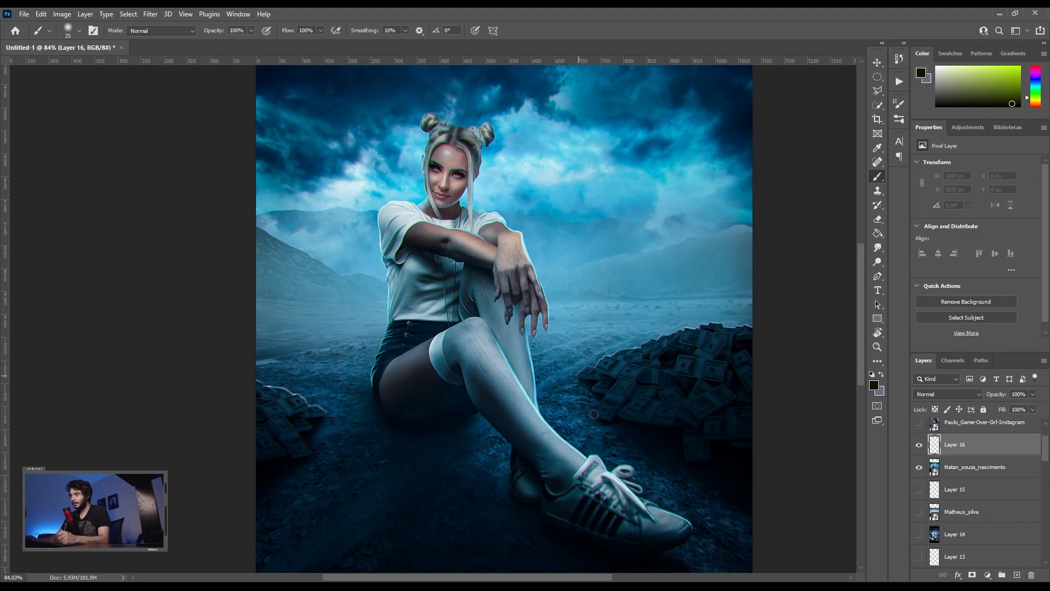
key("ctrl+z")
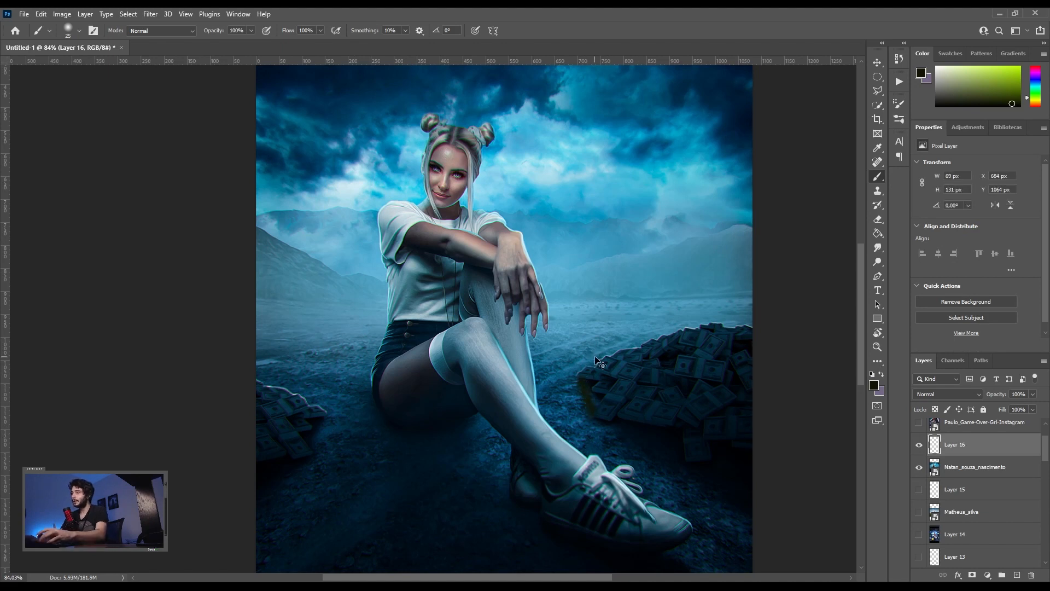
- Sample the ground's dark blue, darken it, and paint shadows around the bases of both money piles with a progressively larger brush
key("alt")
left_click(582, 393, "alt")
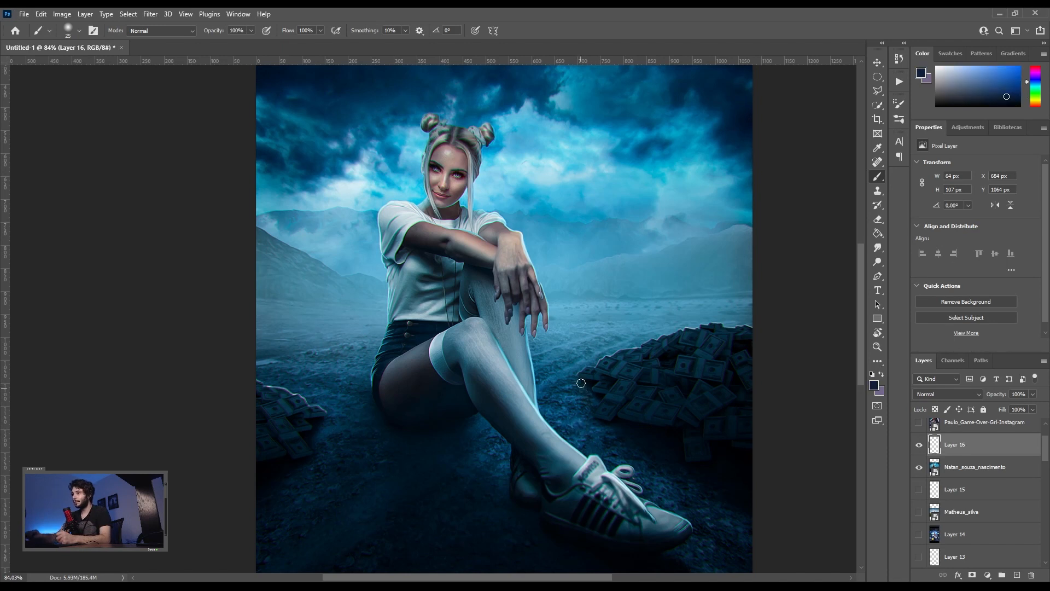
left_click_drag(1001, 108, 997, 104)
left_click_drag(570, 386, 600, 402)
left_click_drag(653, 459, 664, 478)
key("bracketright")
key("bracketright")
key("bracketright")
key("bracketright")
left_click_drag(589, 416, 647, 438)
mouse_move(281, 447)
left_mouse_down()
mouse_move(289, 504)
mouse_move(256, 533)
left_mouse_up()
key("bracketright")
key("bracketright")
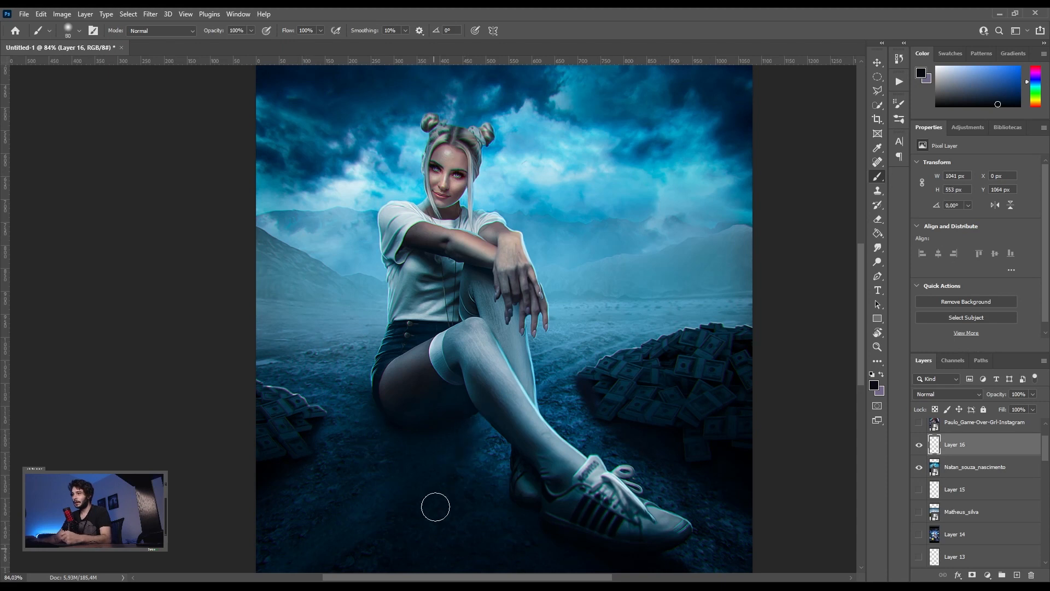
- Try a long dark diagonal stroke from the misty hills across the woman's knee to the ground with a smaller brush, and undo it
key("bracketleft")
key("bracketleft")
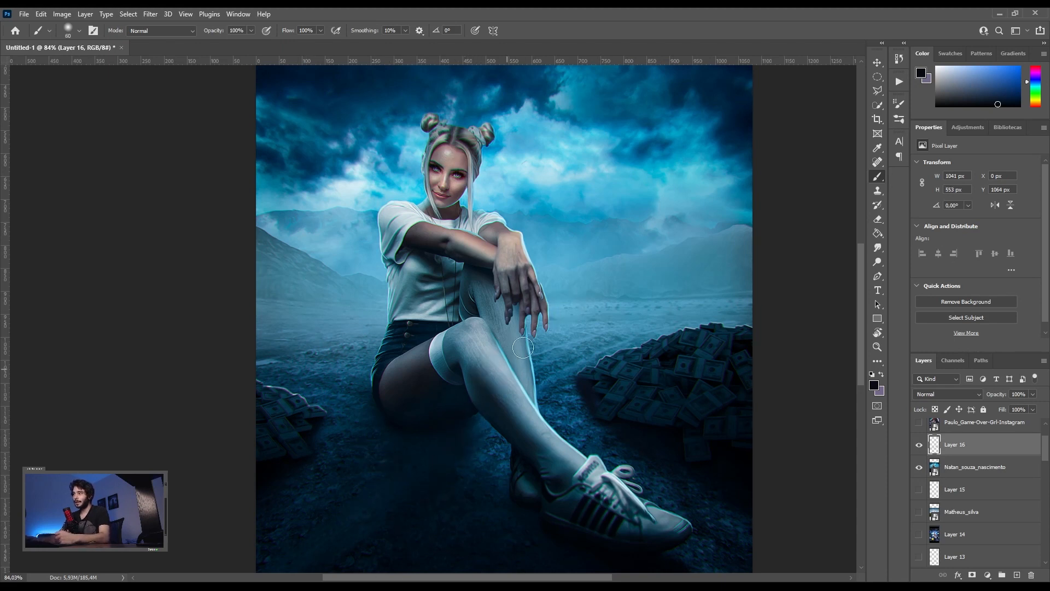
left_click_drag(588, 248, 323, 553)
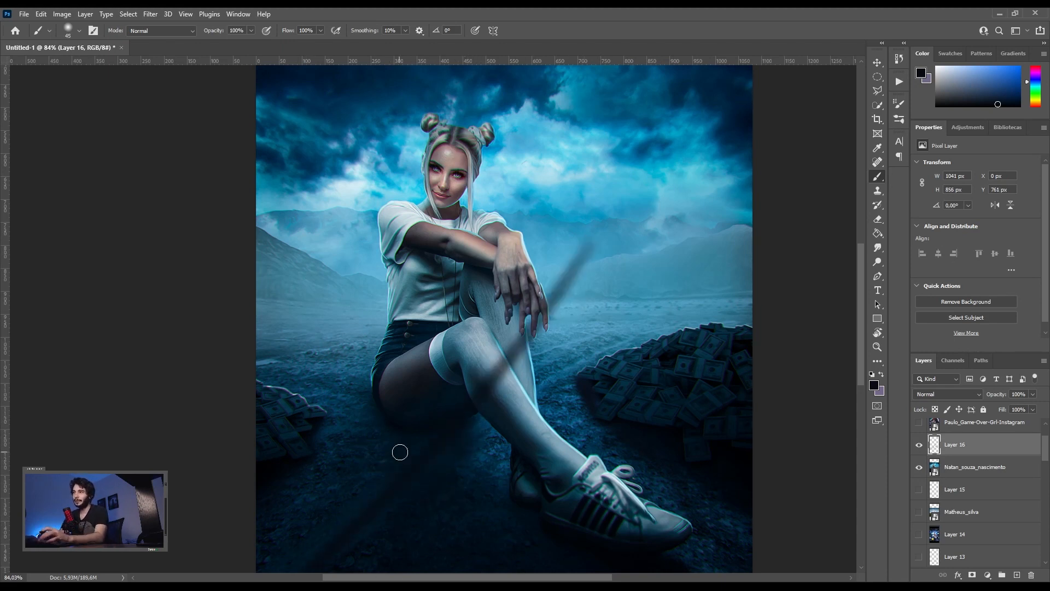
key("ctrl+z")
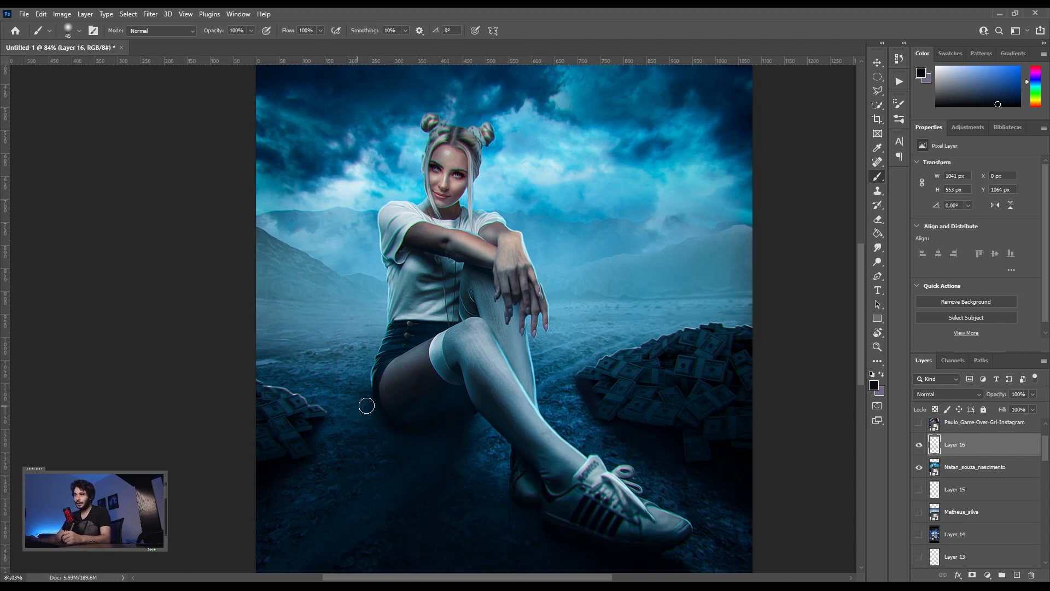
- Paint three pale blue guide streaks from her thigh and rear shoe to the artwork's lower edge, and clear everything on Layer 16
left_click(952, 66)
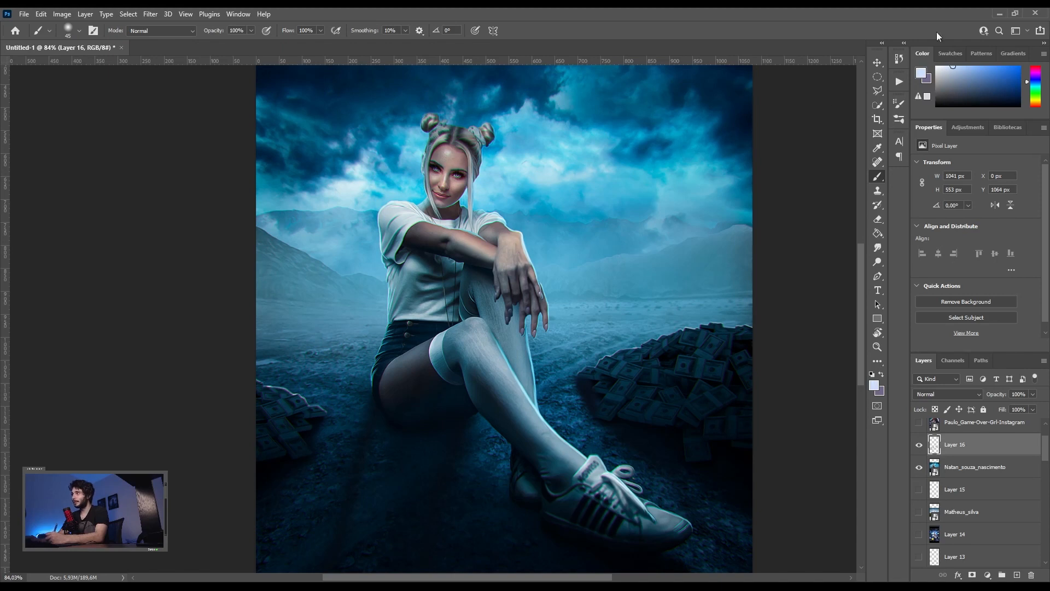
left_click_drag(371, 406, 325, 568)
left_click_drag(467, 411, 424, 568)
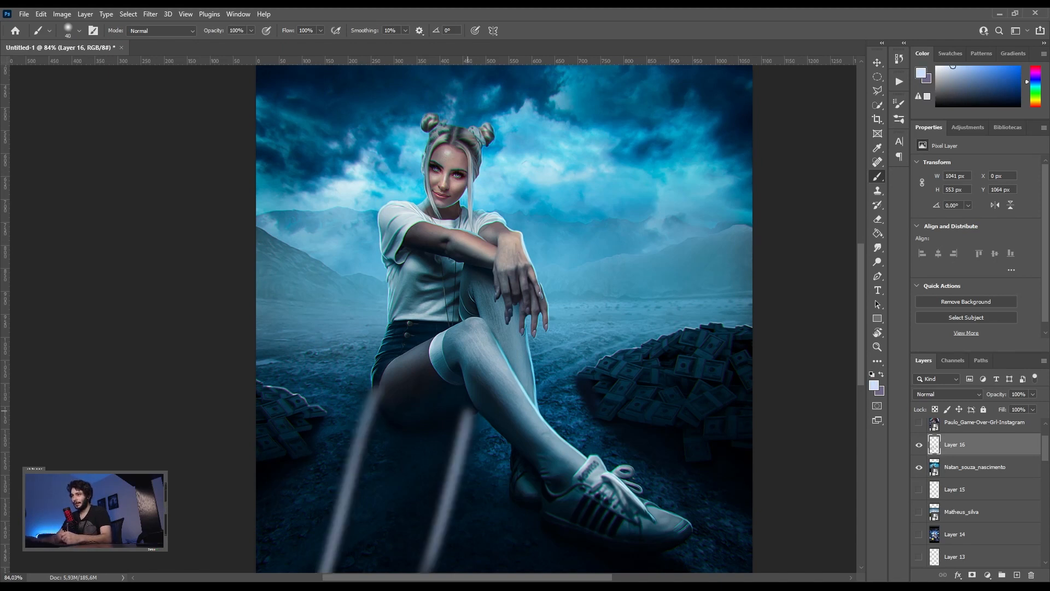
left_click_drag(515, 469, 501, 571)
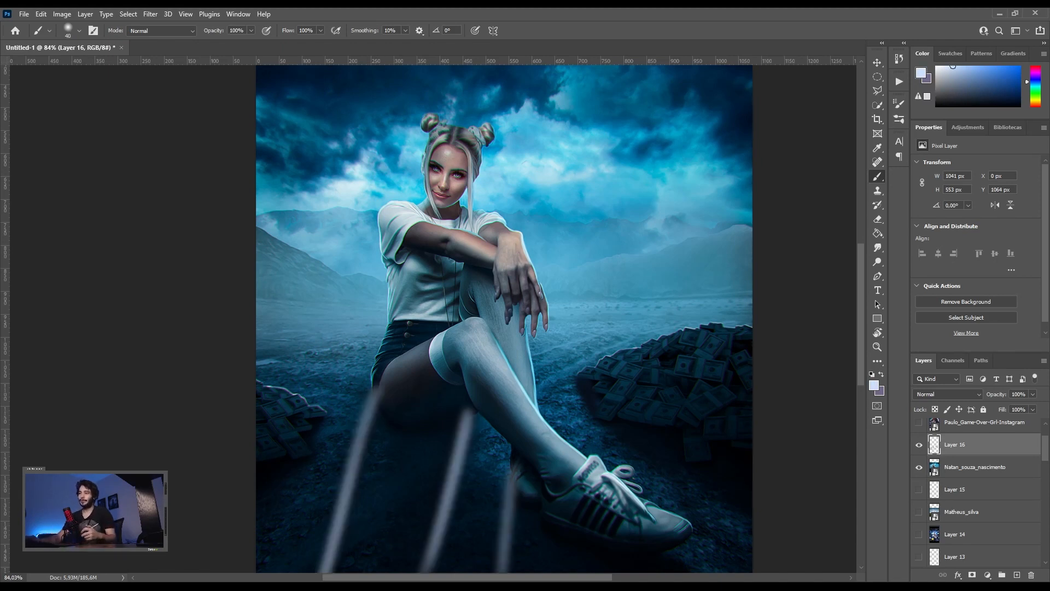
key("ctrl+a")
key("Delete")
key("ctrl+d")
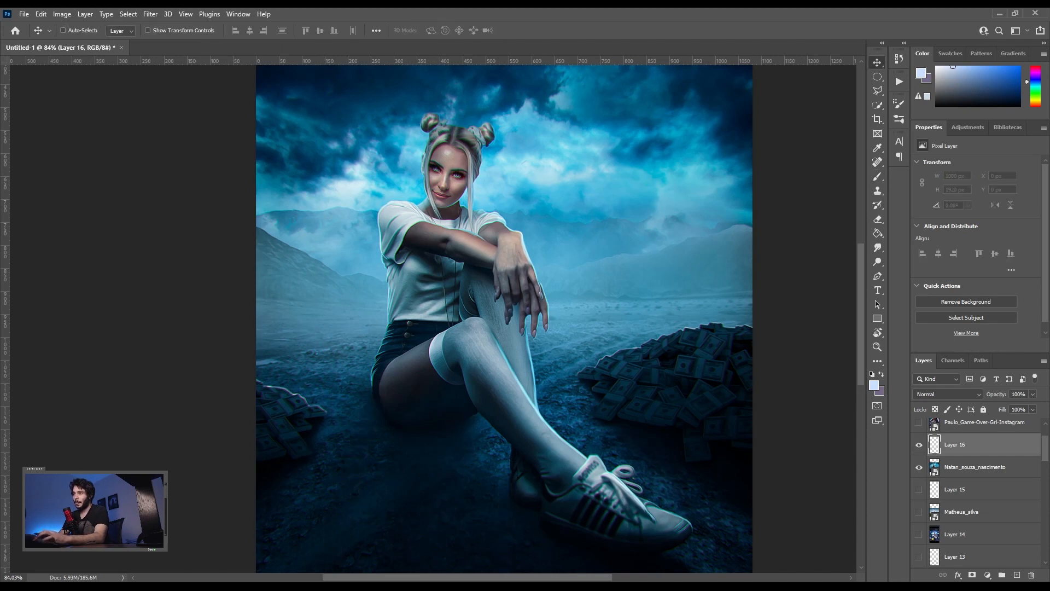
- Select the distant mountain range on both sides of the woman on the artwork's layer with the Quick Selection tool
scroll(569, 407, "up", 1)
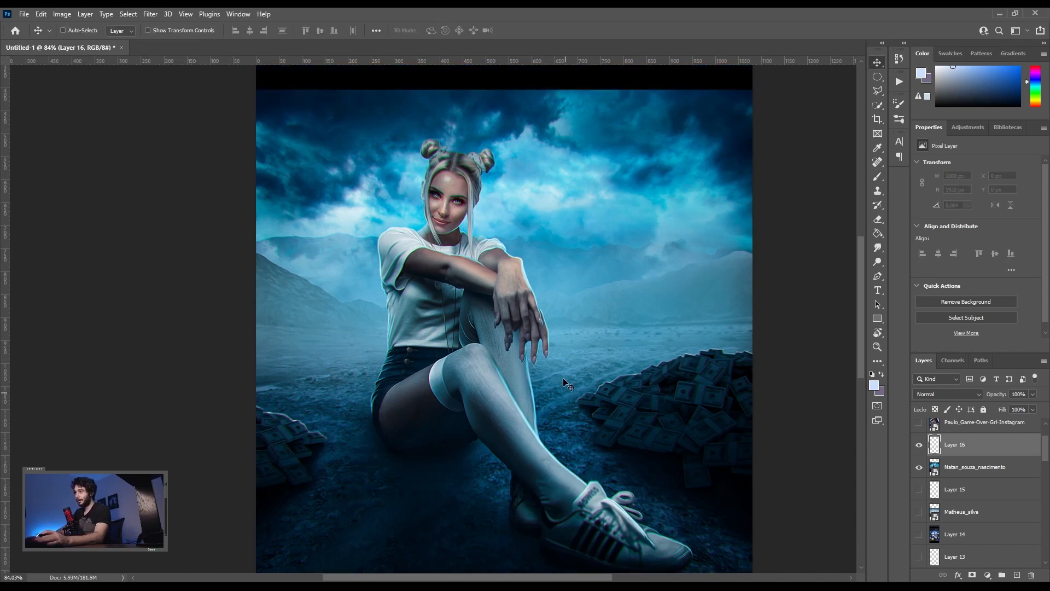
scroll(570, 301, "up", 3)
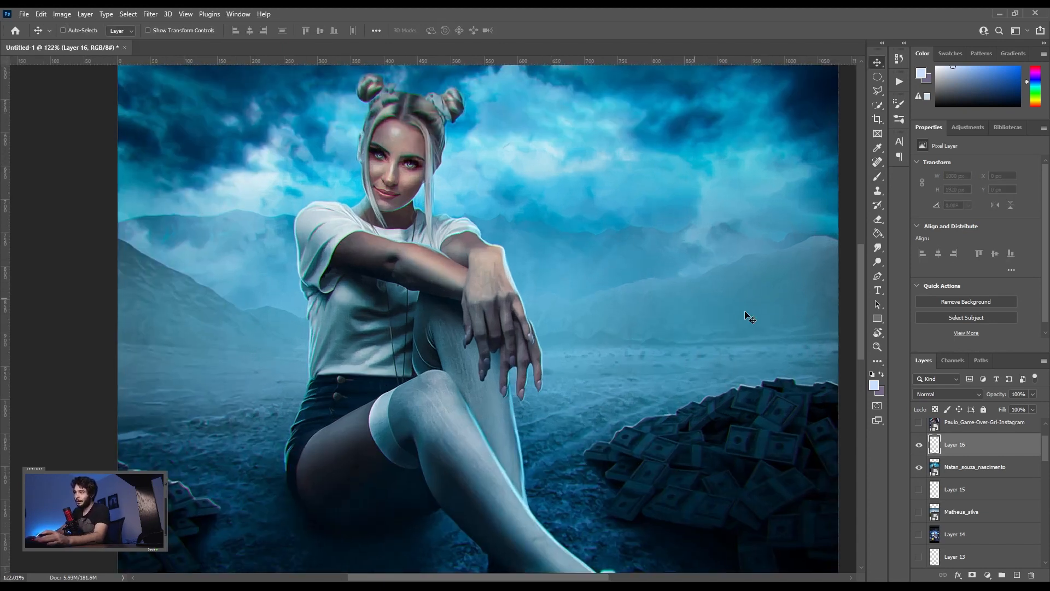
scroll(535, 330, "down", 2)
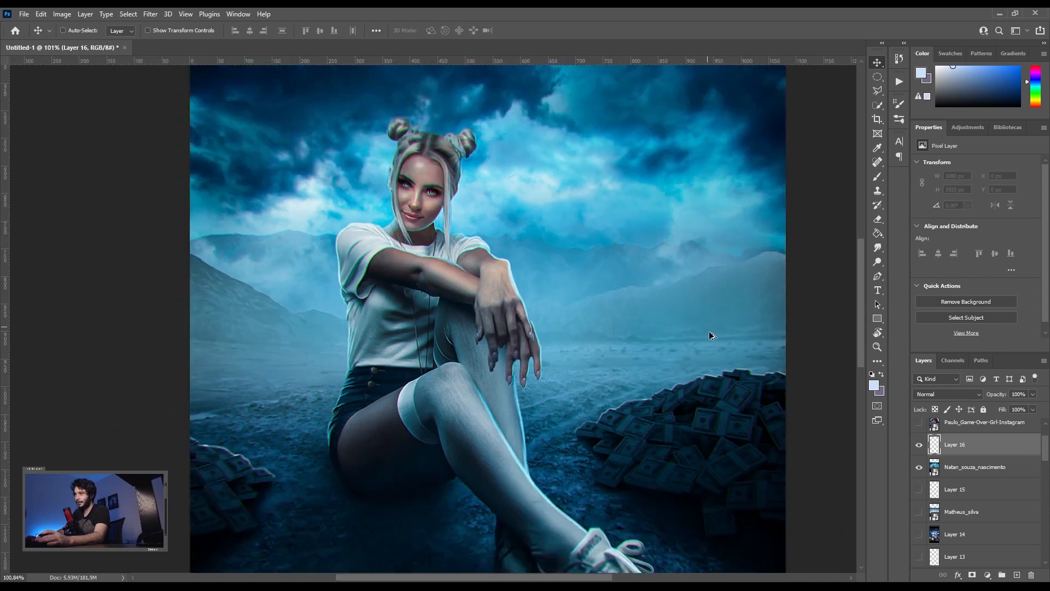
scroll(678, 349, "up", 2)
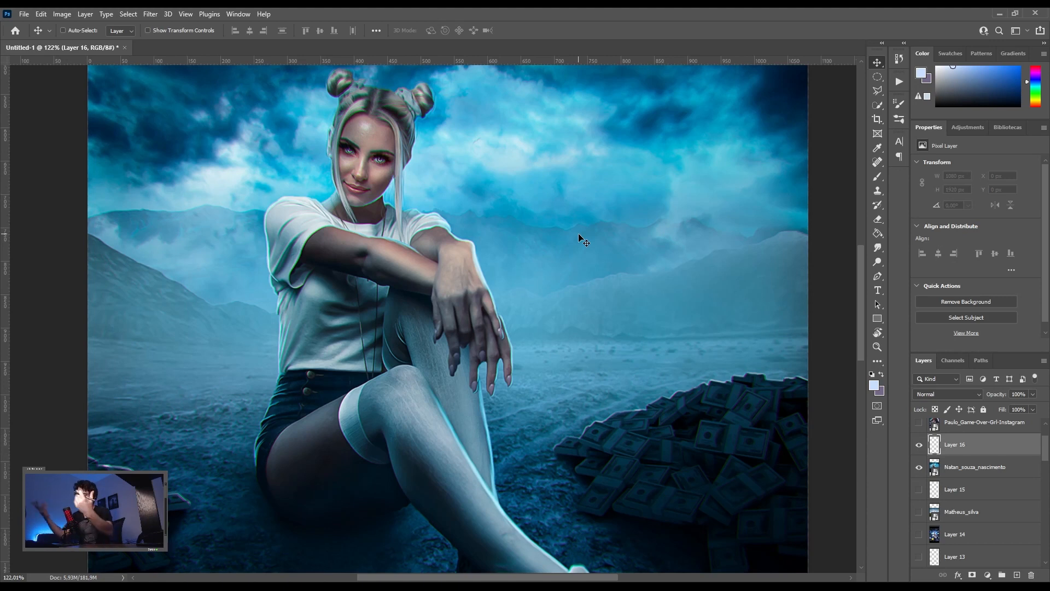
left_click(878, 105)
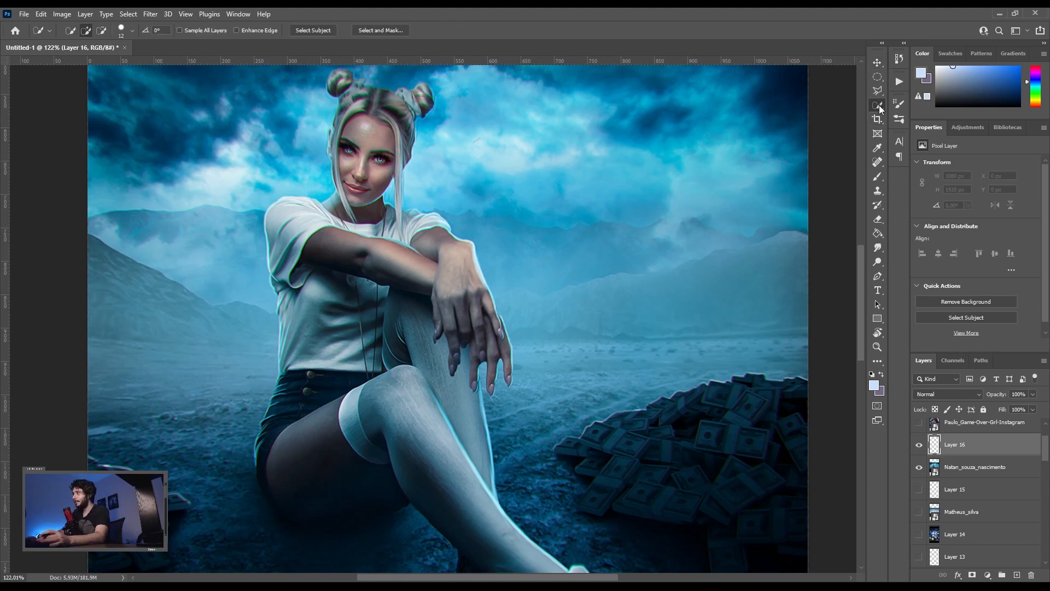
left_click(962, 469)
mouse_move(482, 240)
left_mouse_down()
mouse_move(437, 218)
mouse_move(503, 273)
mouse_move(607, 246)
mouse_move(693, 294)
left_mouse_up()
mouse_move(486, 320)
left_mouse_down()
mouse_move(731, 272)
mouse_move(778, 311)
left_mouse_up()
left_click_drag(547, 331, 498, 298)
mouse_move(429, 221)
left_mouse_down()
mouse_move(400, 213)
mouse_move(440, 226)
mouse_move(437, 215)
mouse_move(388, 208)
mouse_move(391, 225)
mouse_move(420, 168)
mouse_move(443, 188)
mouse_move(495, 197)
mouse_move(756, 183)
left_mouse_up()
left_click_drag(246, 239, 157, 225)
- Add a Levels adjustment to the selected mountain range and raise its output black level to 36
left_click(987, 574)
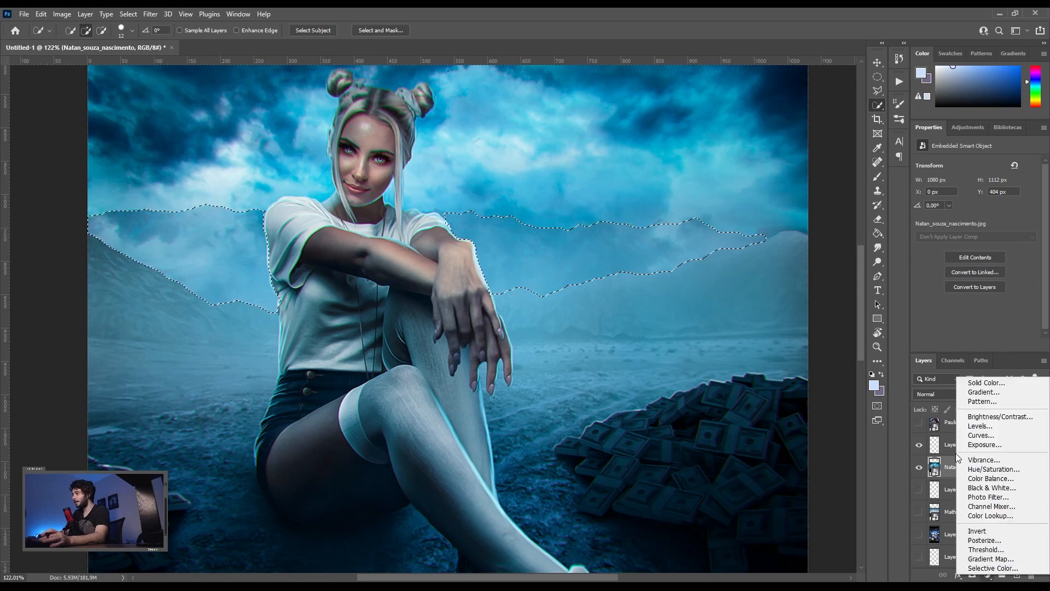
left_click(982, 422)
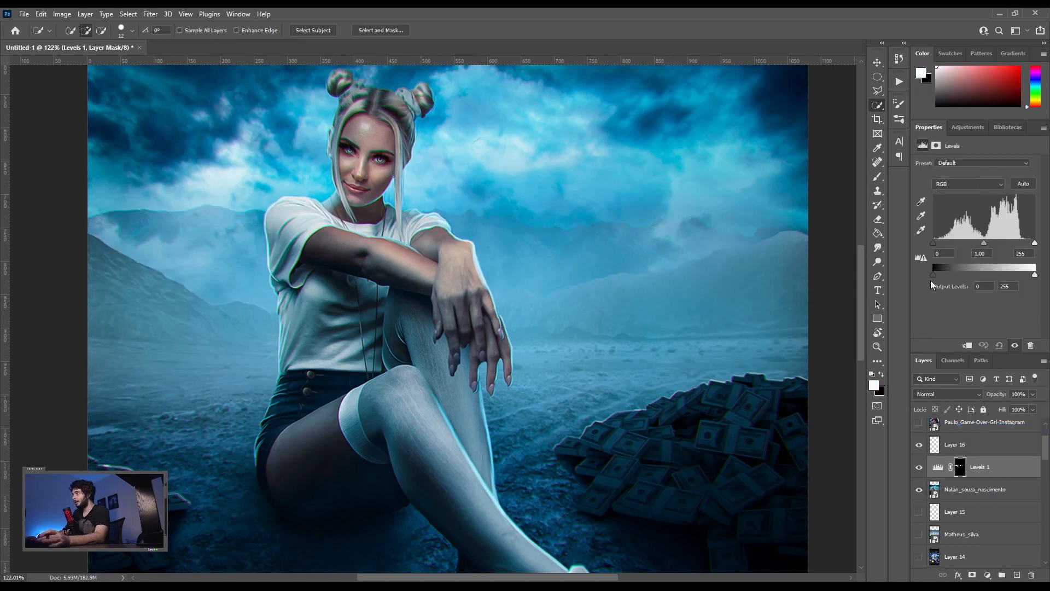
left_click_drag(934, 274, 947, 278)
key("ctrl+0")
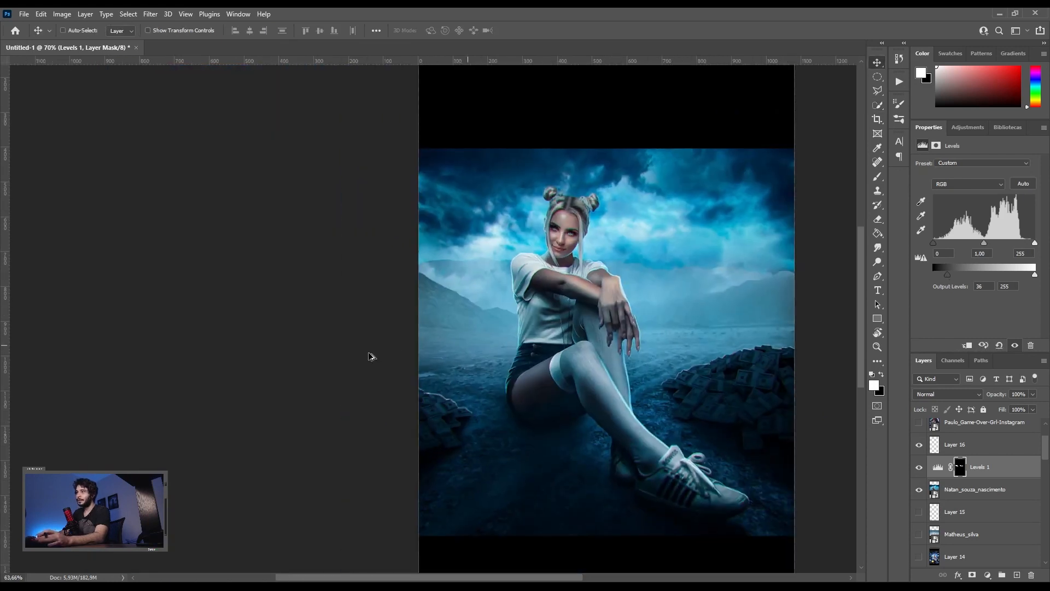
scroll(382, 354, "down", 3)
scroll(619, 361, "up", 4)
left_click(938, 466)
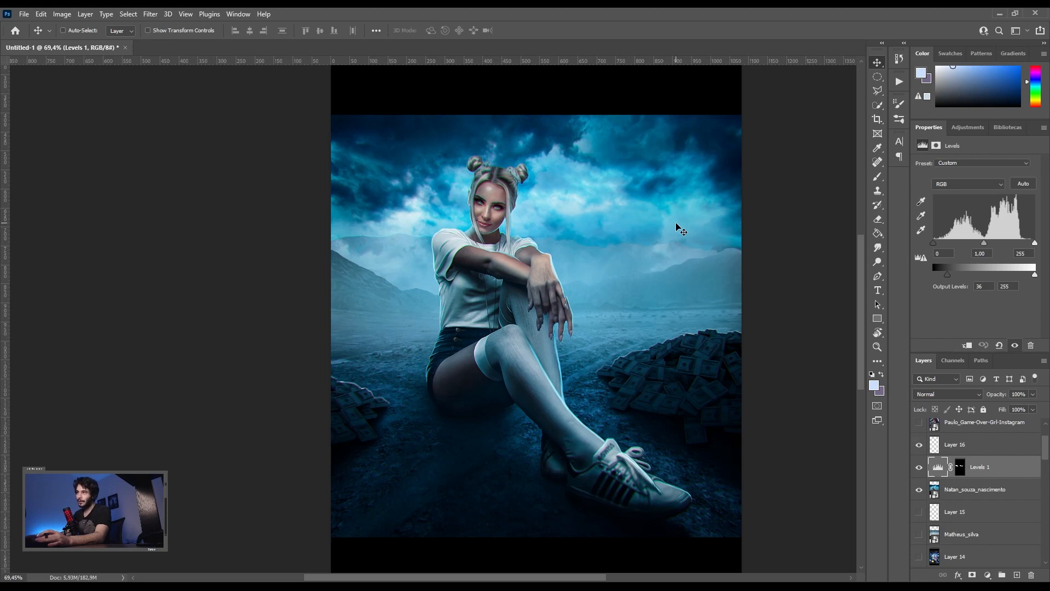
scroll(592, 331, "up", 1)
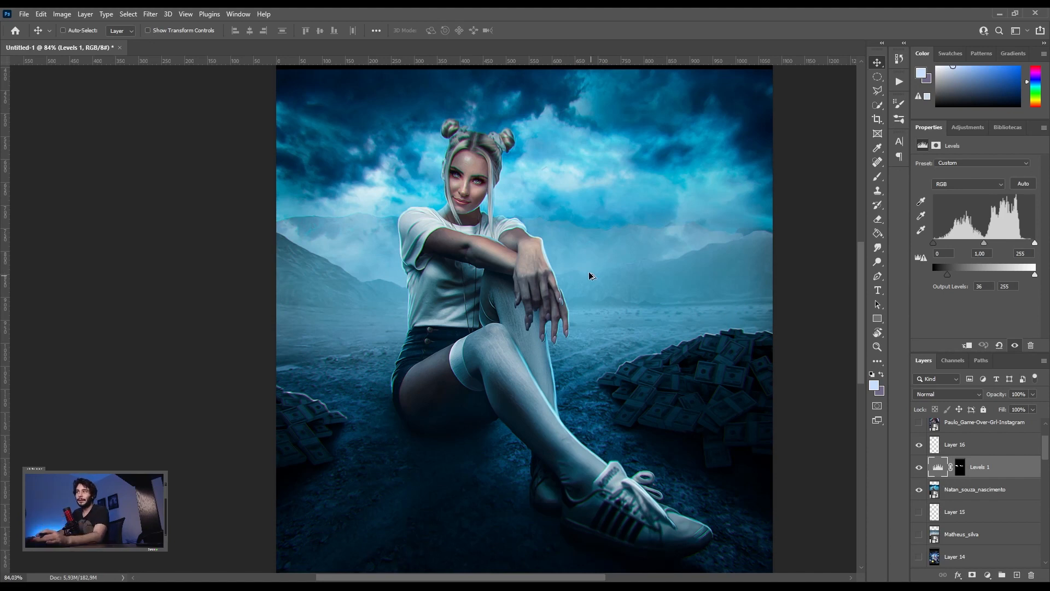
scroll(589, 275, "down", 2)
scroll(573, 267, "up", 2)
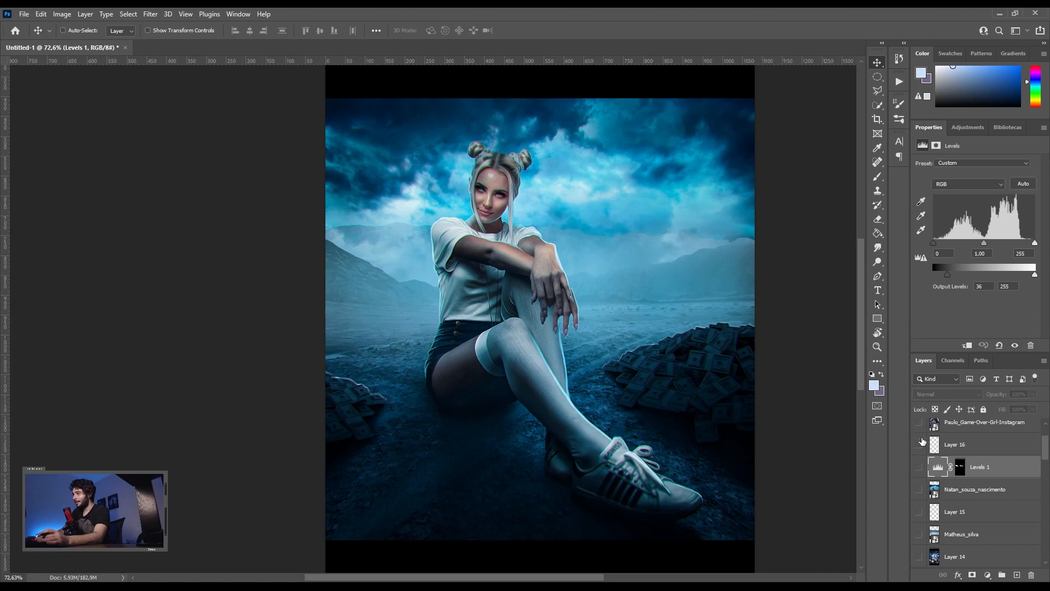
- Hide the misty mountain artwork, and show and select the Game-Over-Grl temple artwork's layer
left_click(918, 422)
scroll(984, 474, "up", 1)
left_click(985, 472)
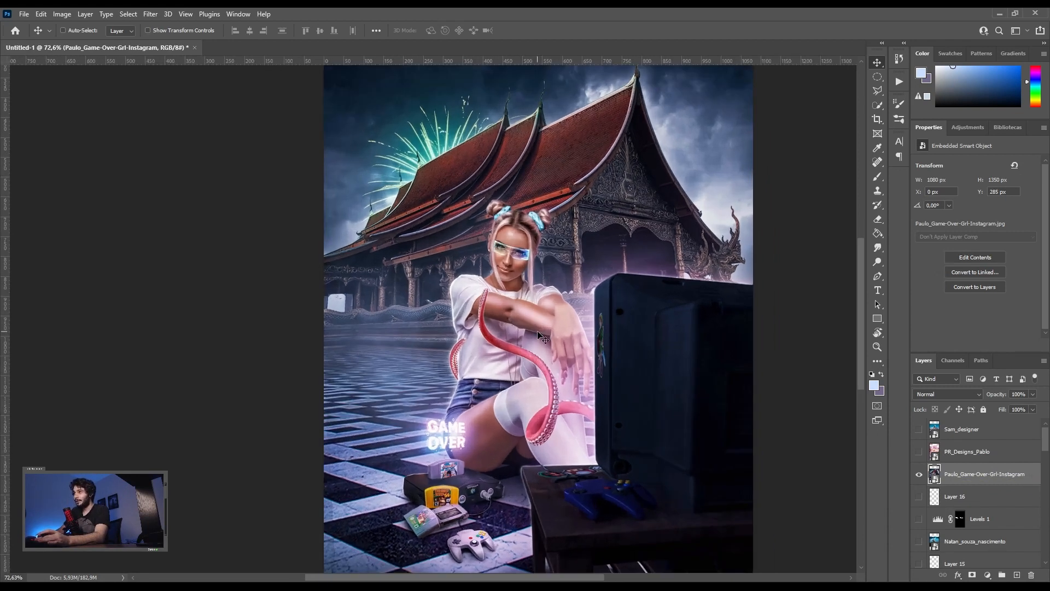
- Examine the temple artwork's checkered floor perspective, game console, GAME OVER sign and foreground television up close and as a whole
scroll(537, 338, "down", 1)
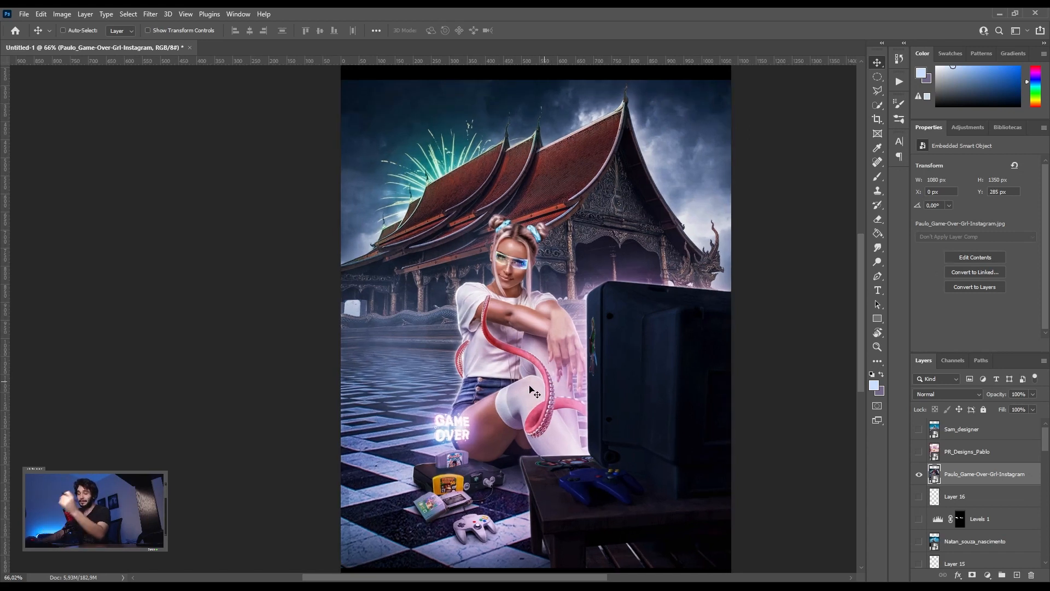
scroll(426, 451, "down", 2)
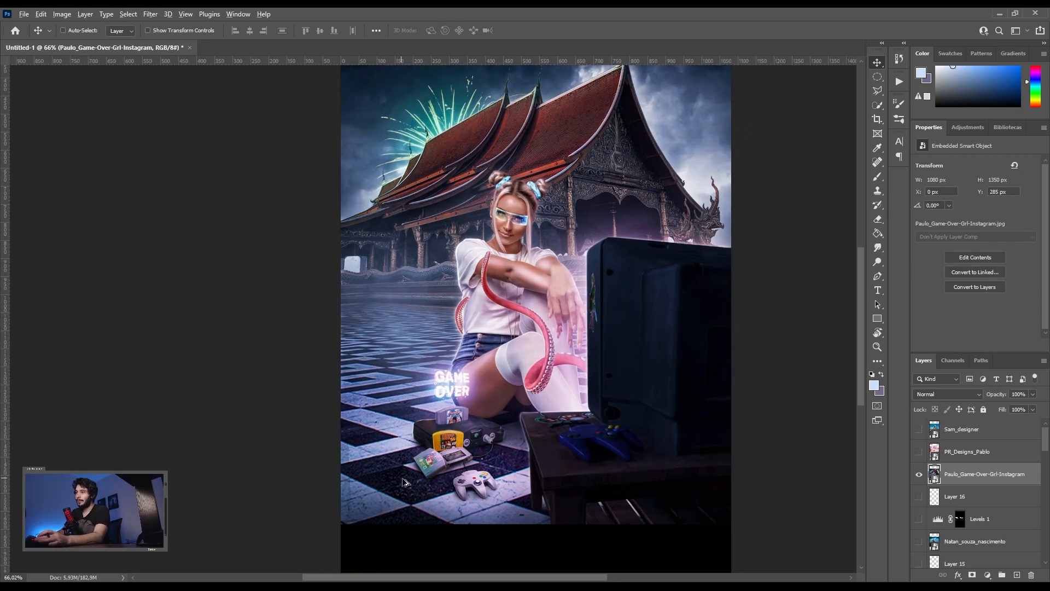
scroll(423, 472, "up", 3)
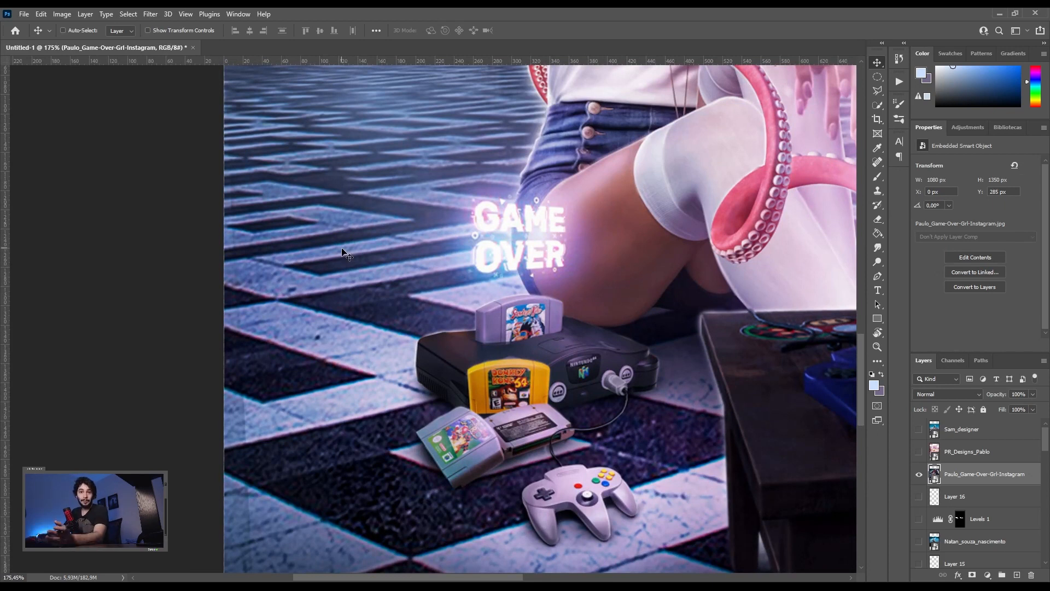
scroll(345, 253, "down", 2)
scroll(471, 350, "up", 4)
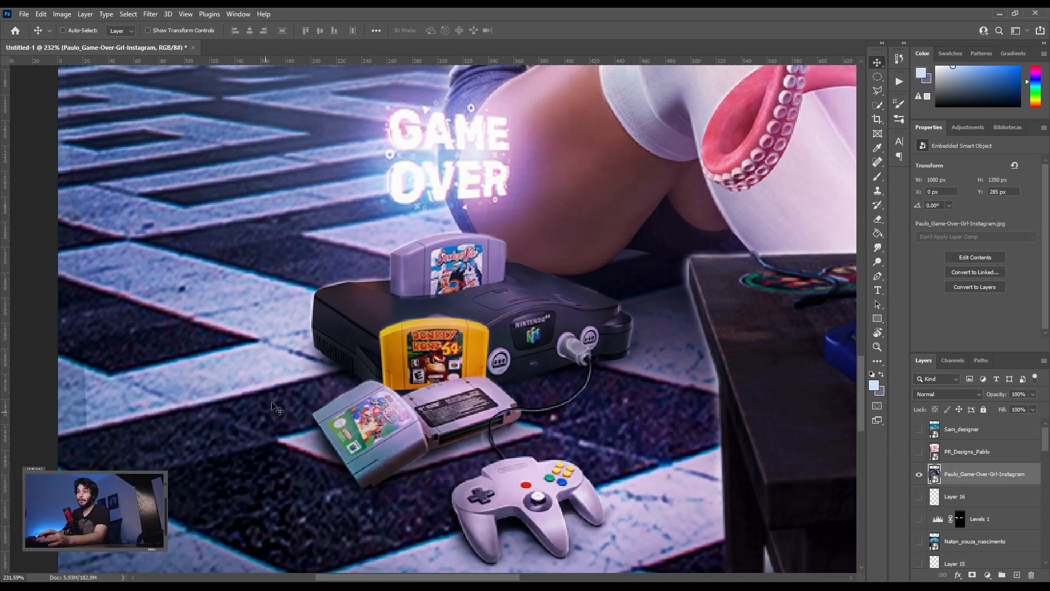
scroll(316, 479, "down", 3)
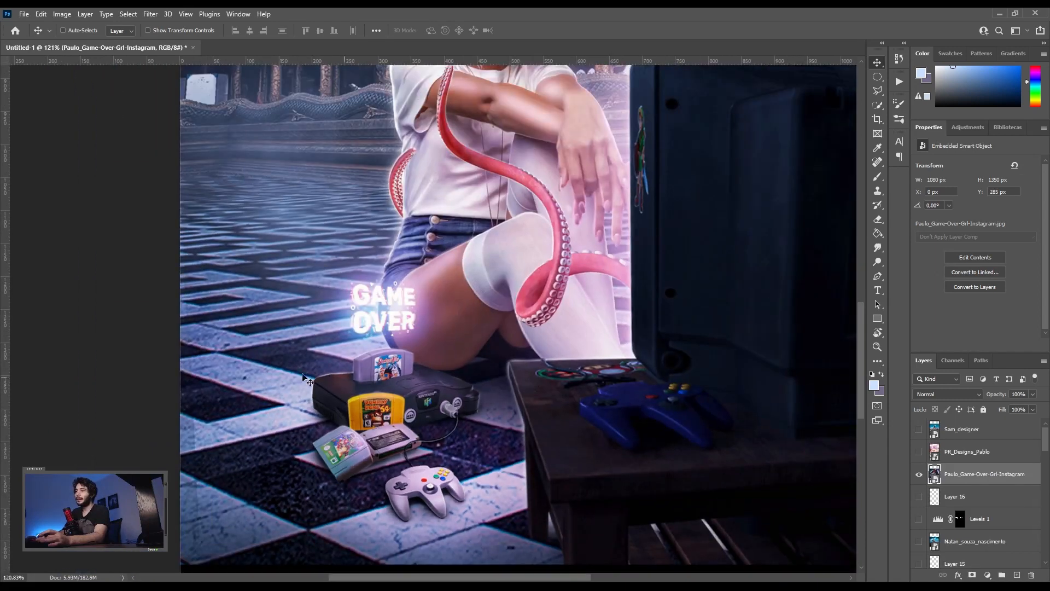
scroll(448, 389, "down", 2)
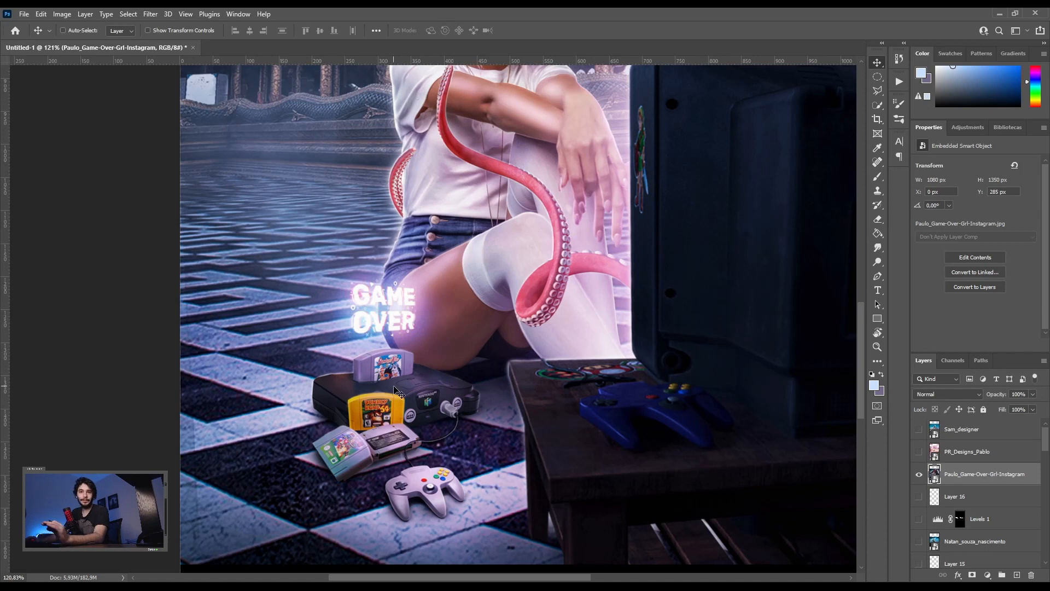
scroll(395, 389, "down", 3)
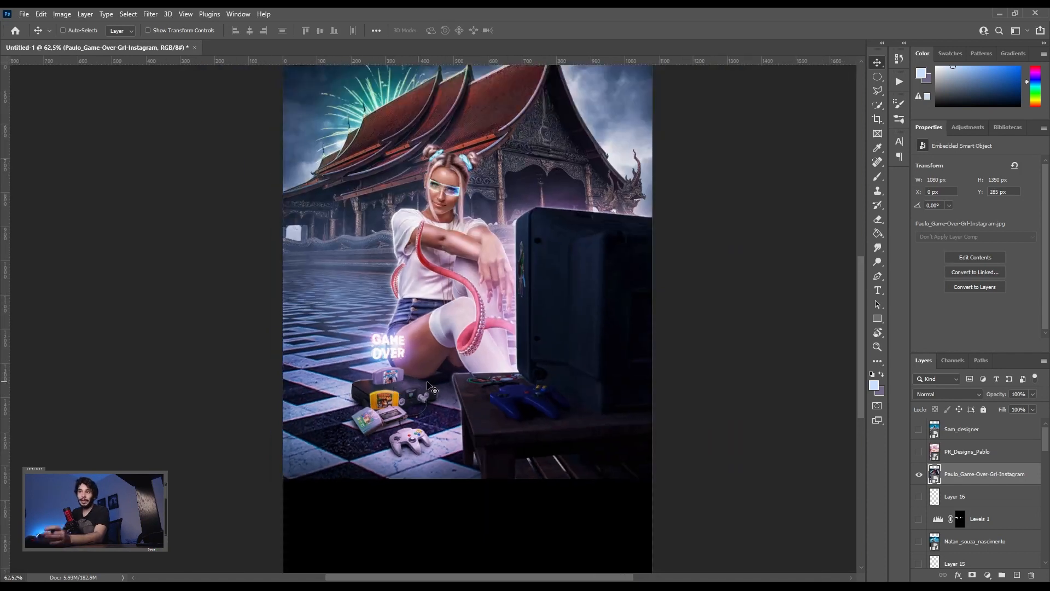
scroll(432, 388, "up", 5)
left_click_drag(260, 464, 402, 376)
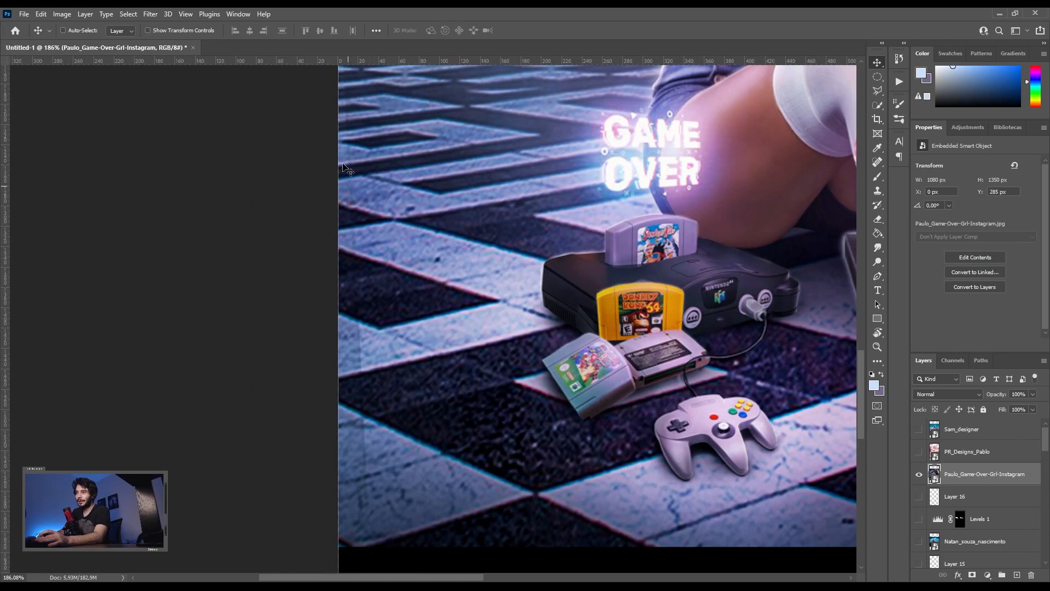
scroll(331, 429, "down", 6)
scroll(636, 374, "up", 4)
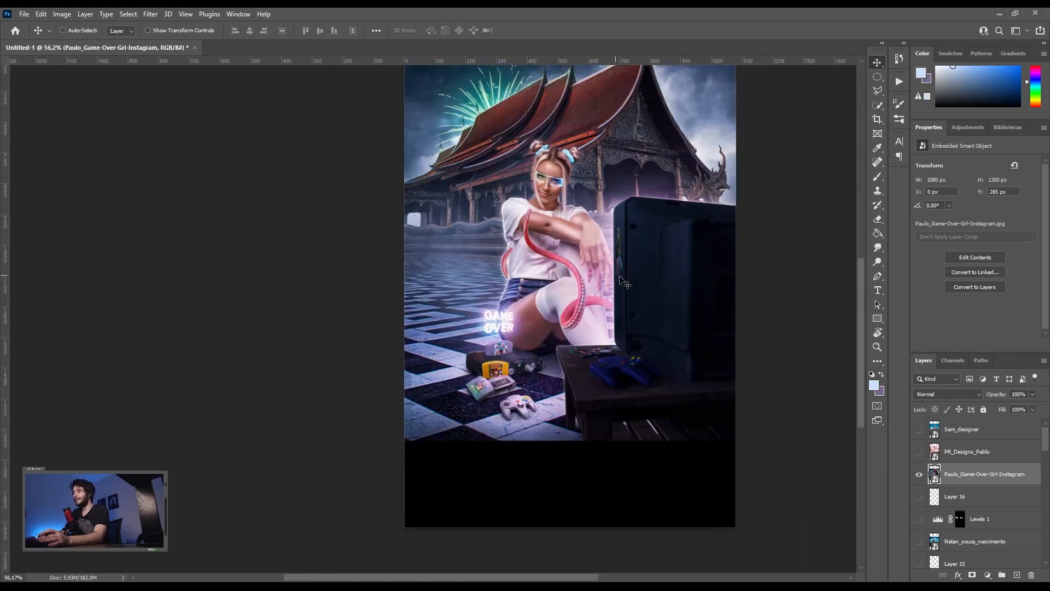
scroll(639, 377, "up", 3)
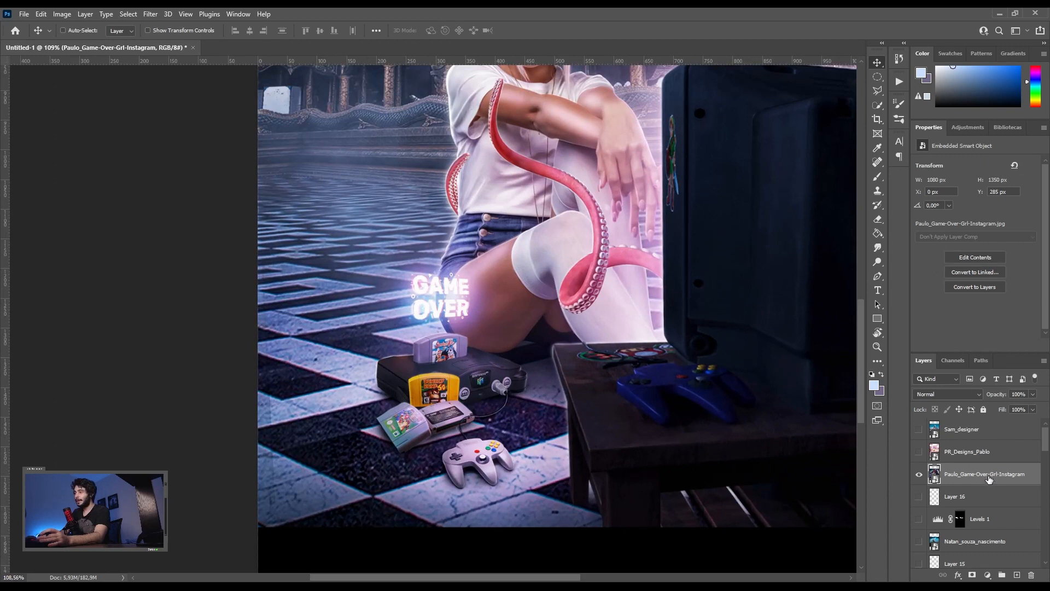
- Rasterize the temple artwork's smart object for smudging and size a large soft Smudge brush at 28% strength
left_click(878, 248)
left_click(574, 326)
left_click(499, 232)
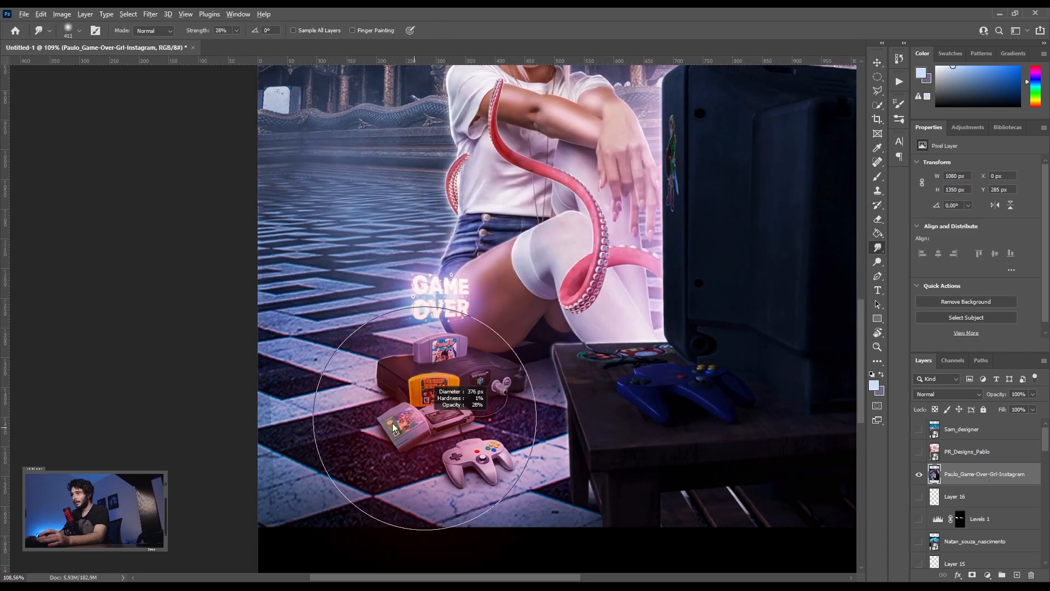
mouse_move(488, 449)
left_mouse_down()
mouse_move(435, 424)
mouse_move(435, 383)
mouse_move(498, 387)
mouse_move(398, 387)
left_mouse_up()
- Smudge the foreground table, controllers, game console and television out of focus with the large soft brush
mouse_move(665, 371)
left_mouse_down()
mouse_move(681, 372)
mouse_move(607, 372)
mouse_move(591, 399)
mouse_move(599, 448)
mouse_move(636, 485)
left_mouse_up()
left_click_drag(636, 485, 688, 485)
left_click_drag(603, 452, 355, 402)
mouse_move(436, 350)
left_mouse_down()
mouse_move(450, 350)
mouse_move(486, 442)
mouse_move(593, 433)
left_mouse_up()
left_click_drag(514, 365, 553, 448)
mouse_move(544, 314)
left_mouse_down()
mouse_move(536, 178)
mouse_move(622, 177)
mouse_move(554, 296)
left_mouse_up()
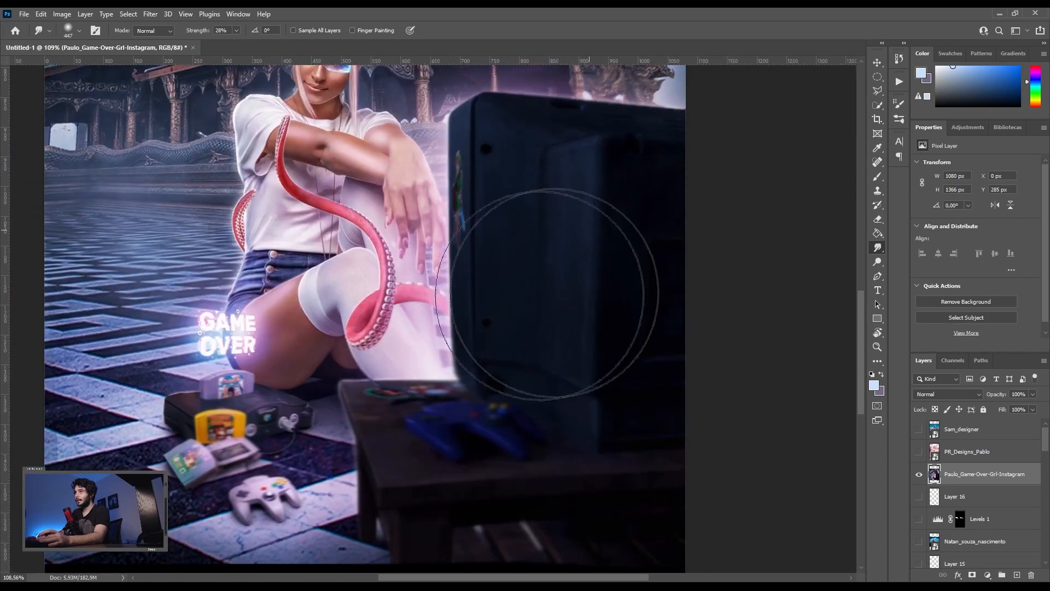
left_click_drag(469, 165, 524, 421)
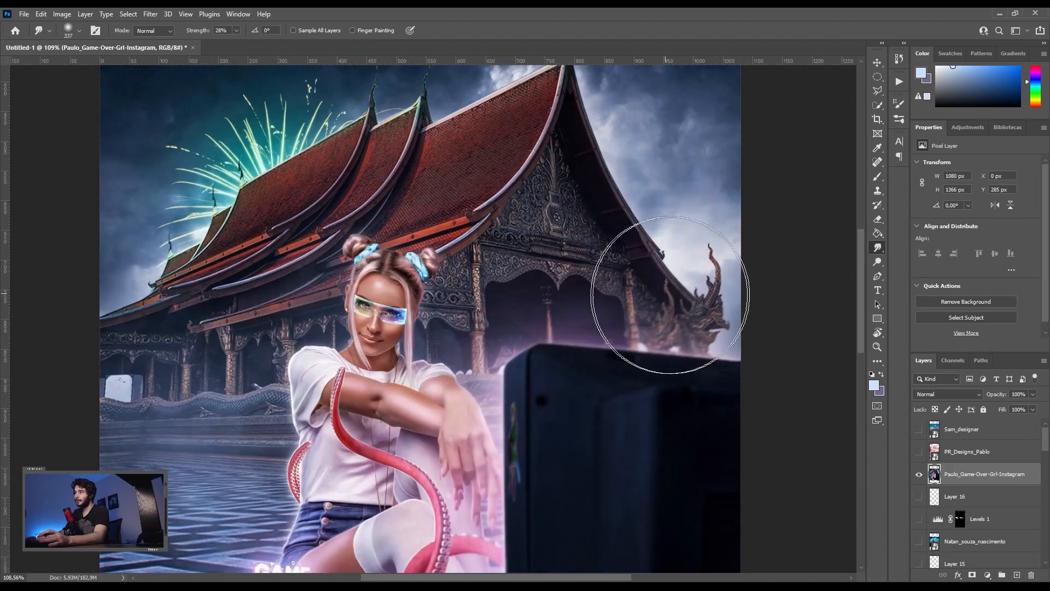
- Soften the background temple, its roofs and the fireworks with a smaller Smudge brush at 28% strength
mouse_move(666, 292)
left_mouse_down()
mouse_move(551, 128)
mouse_move(564, 133)
mouse_move(364, 121)
mouse_move(296, 143)
mouse_move(226, 201)
mouse_move(232, 240)
mouse_move(246, 237)
mouse_move(168, 275)
mouse_move(127, 322)
mouse_move(203, 326)
left_mouse_up()
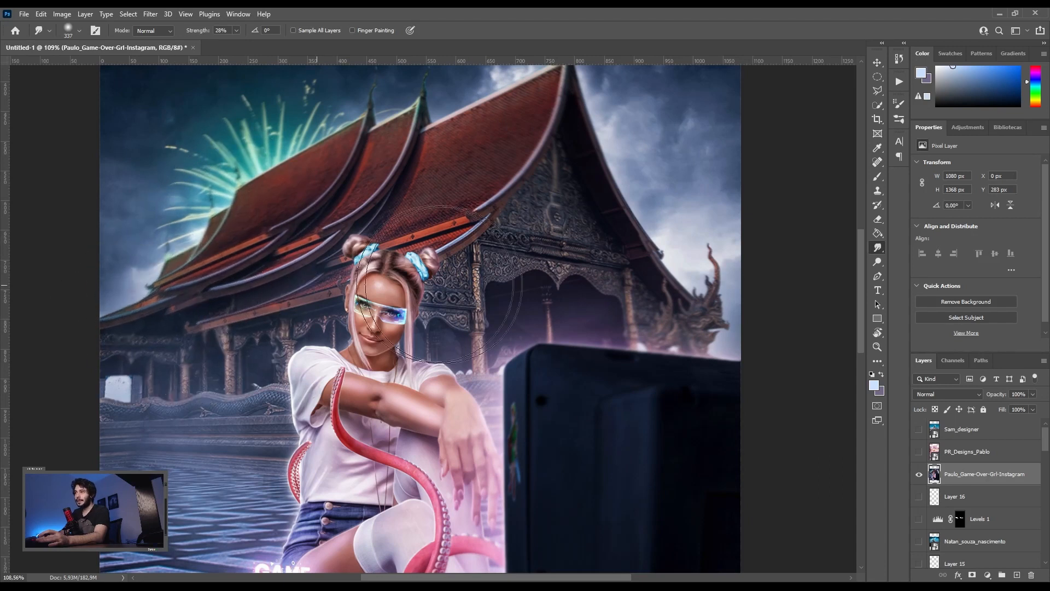
mouse_move(541, 266)
left_mouse_down()
mouse_move(487, 193)
mouse_move(448, 181)
left_mouse_up()
key("z")
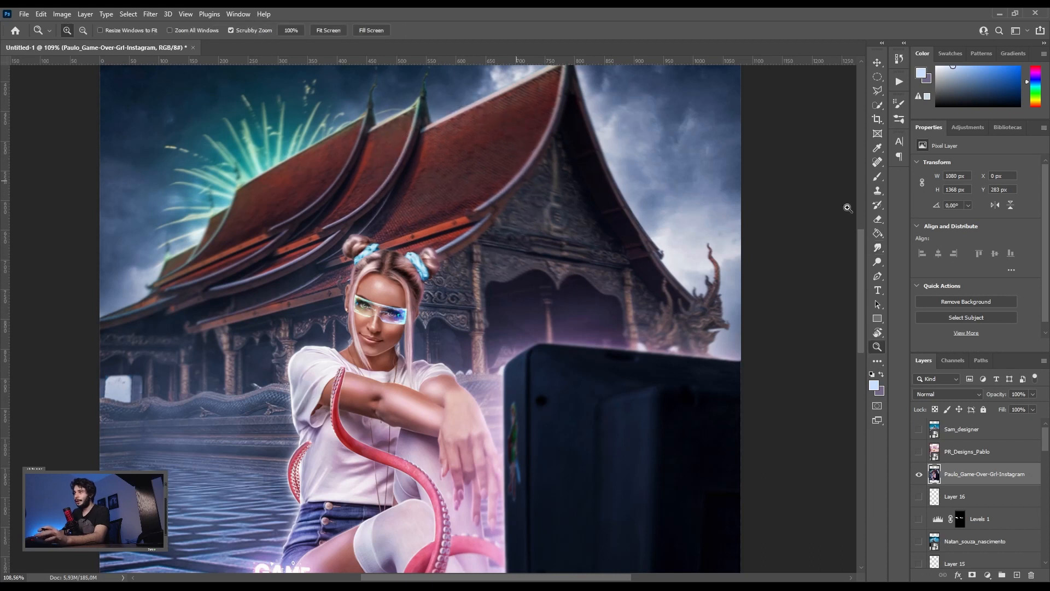
left_click(878, 249)
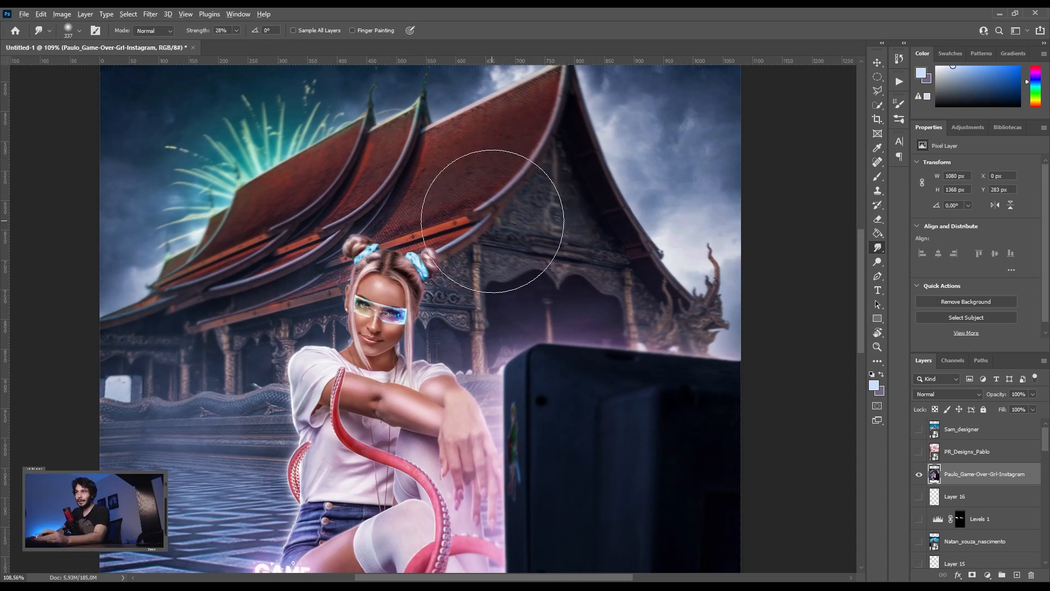
key("ctrl+0")
left_click_drag(585, 141, 574, 147)
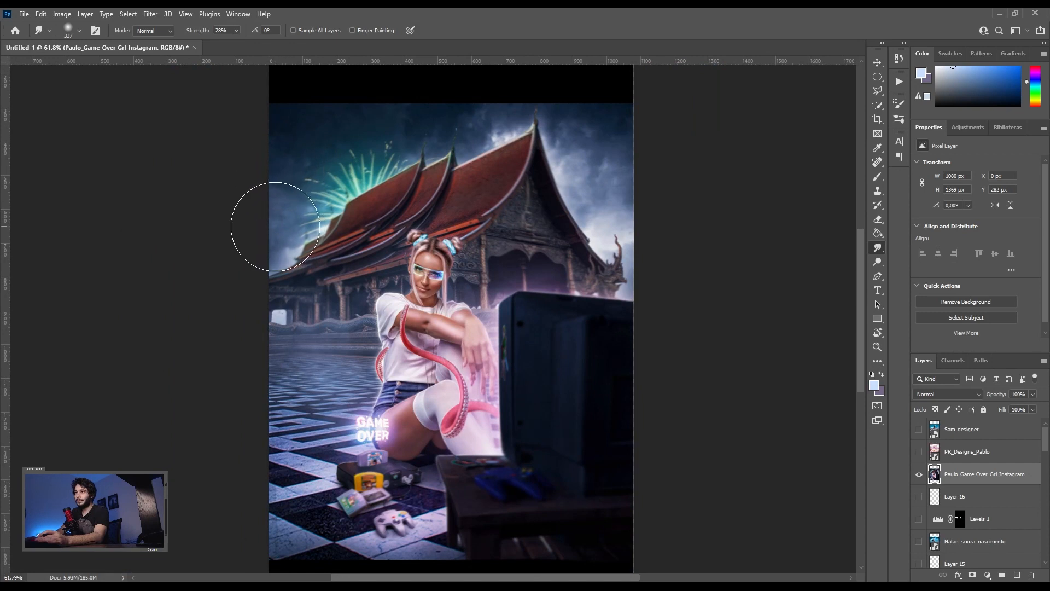
left_click_drag(603, 127, 605, 131)
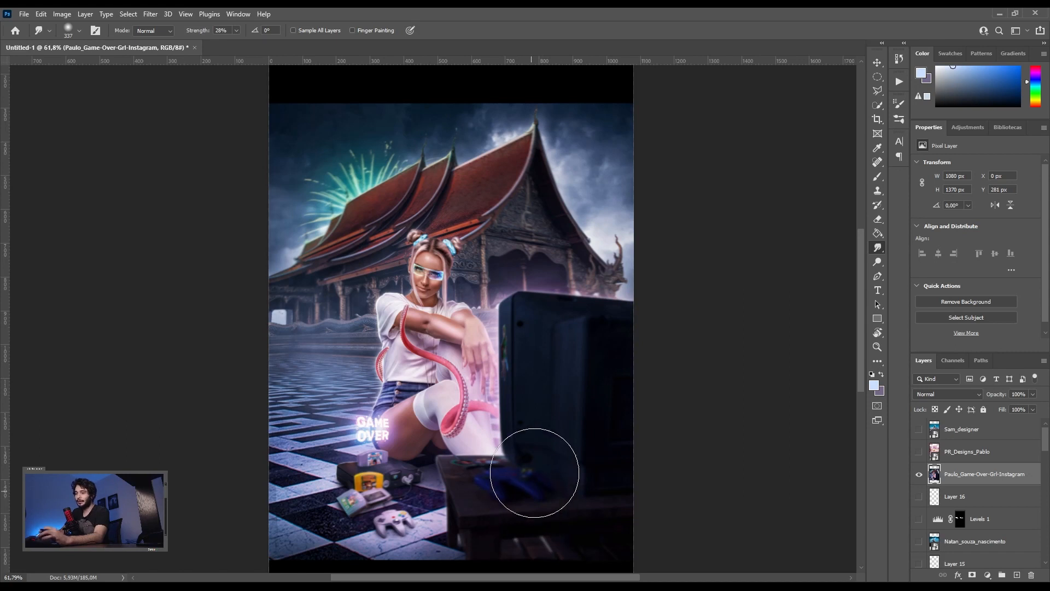
key("v")
scroll(483, 364, "down", 3)
scroll(469, 351, "up", 3)
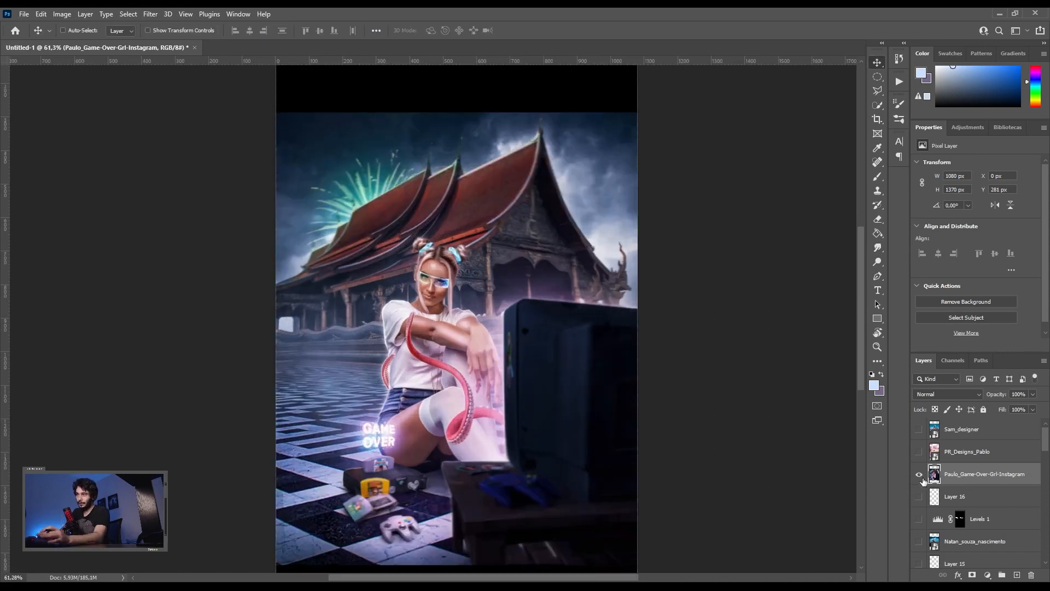
- Create a new layer above the temple artwork and paint a thin black shading stroke along the tentacle's upper part across her chest
scroll(431, 439, "up", 3)
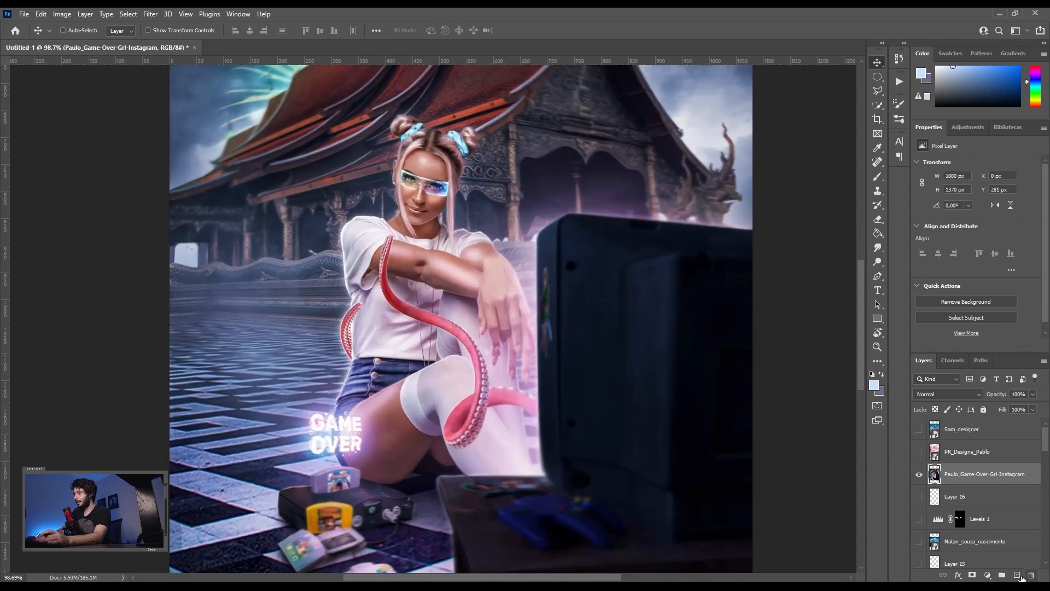
left_click(1018, 576)
key("b")
scroll(427, 362, "up", 2)
key("bracketleft")
key("bracketleft")
left_click(973, 102)
key("bracketleft")
key("bracketleft")
key("bracketleft")
mouse_move(374, 181)
left_mouse_down()
mouse_move(361, 256)
mouse_move(388, 285)
mouse_move(468, 314)
left_mouse_up()
- Paint black shading along the tentacle's lower curve around her knee and on the piece behind her waist, varying the brush size
key("bracketright")
key("bracketright")
mouse_move(399, 287)
left_mouse_down()
mouse_move(488, 341)
mouse_move(484, 333)
mouse_move(495, 359)
left_mouse_up()
left_click_drag(477, 321, 498, 405)
left_click_drag(492, 348, 500, 429)
mouse_move(500, 383)
left_mouse_down()
mouse_move(460, 472)
mouse_move(494, 435)
mouse_move(464, 468)
left_mouse_up()
key("bracketright")
mouse_move(488, 418)
left_mouse_down()
mouse_move(451, 478)
mouse_move(460, 451)
mouse_move(567, 403)
mouse_move(518, 422)
mouse_move(589, 444)
left_mouse_up()
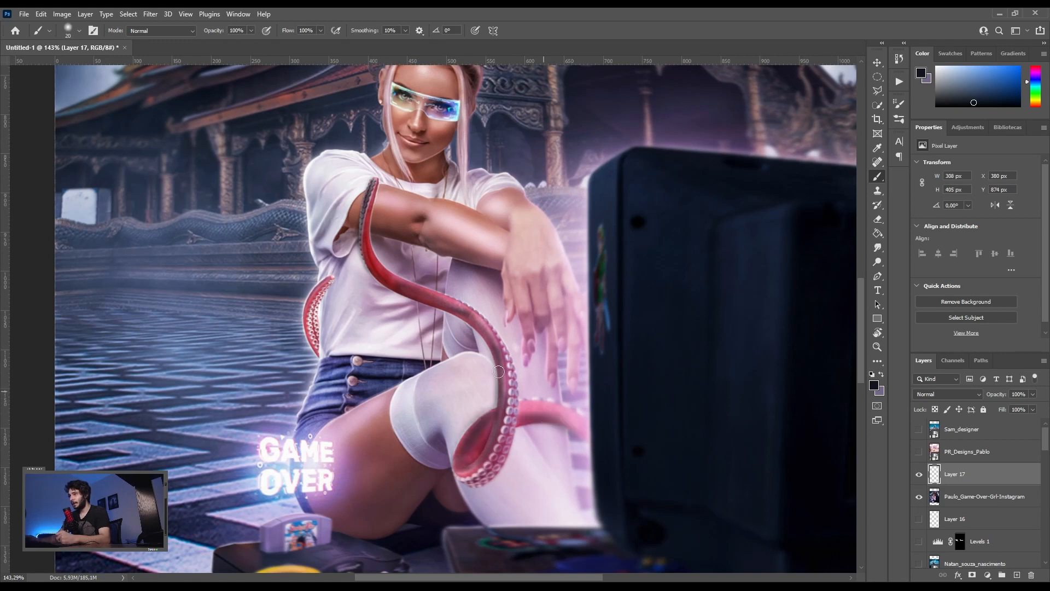
key("bracketleft")
mouse_move(314, 297)
left_mouse_down()
mouse_move(331, 277)
mouse_move(311, 304)
mouse_move(317, 351)
left_mouse_up()
- Paint a medium-blue highlight along the tentacle's suckers from her hip down to the knee
key("bracketleft")
left_click(981, 70)
key("bracketright")
key("bracketright")
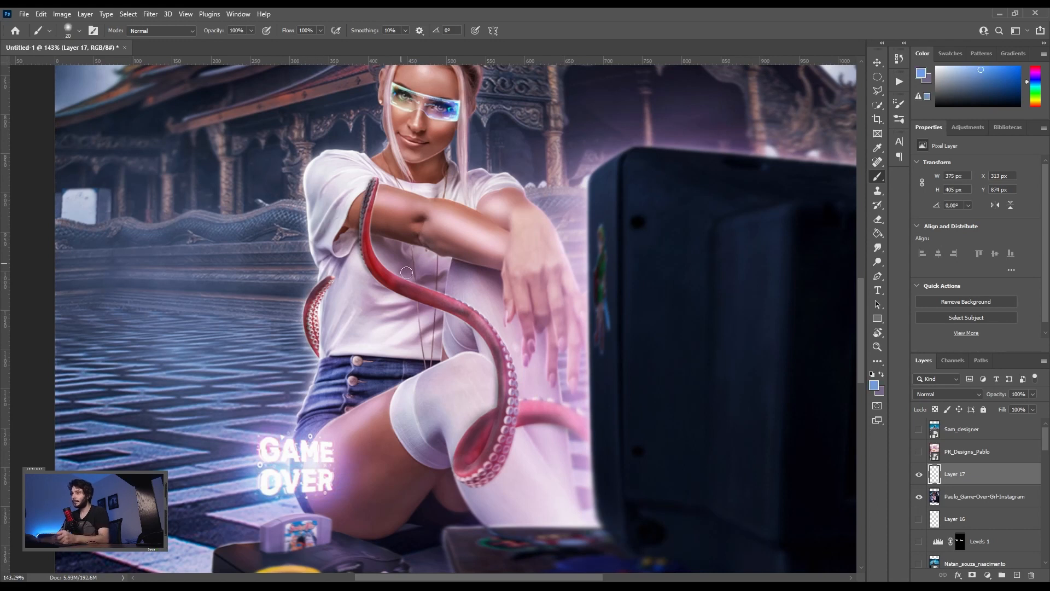
mouse_move(461, 300)
left_mouse_down()
mouse_move(510, 412)
mouse_move(507, 371)
mouse_move(507, 400)
mouse_move(473, 464)
left_mouse_up()
- Paint near-white highlights at 50% brush opacity along the edges of the knee, chest and rear parts of the tentacle
left_click(942, 67)
key("5")
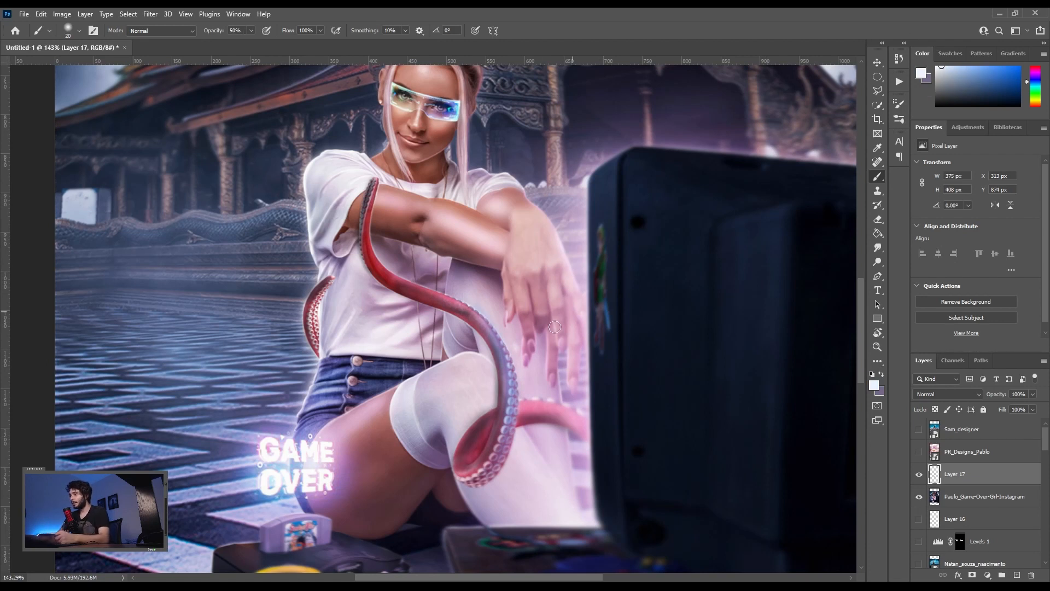
mouse_move(484, 323)
left_mouse_down()
mouse_move(499, 460)
mouse_move(513, 382)
mouse_move(497, 463)
left_mouse_up()
mouse_move(519, 402)
left_mouse_down()
mouse_move(584, 418)
mouse_move(580, 440)
mouse_move(456, 412)
mouse_move(481, 446)
mouse_move(463, 475)
mouse_move(505, 432)
left_mouse_up()
left_click_drag(373, 187, 373, 252)
mouse_move(327, 287)
left_mouse_down()
mouse_move(313, 310)
mouse_move(321, 354)
left_mouse_up()
- Paint a pale glow over the tentacle's far end and her lower stocking beside the television with a much larger brush
key("bracketright")
key("bracketright")
key("bracketright")
key("bracketright")
key("bracketright")
key("bracketright")
key("bracketright")
left_click_drag(535, 474, 567, 534)
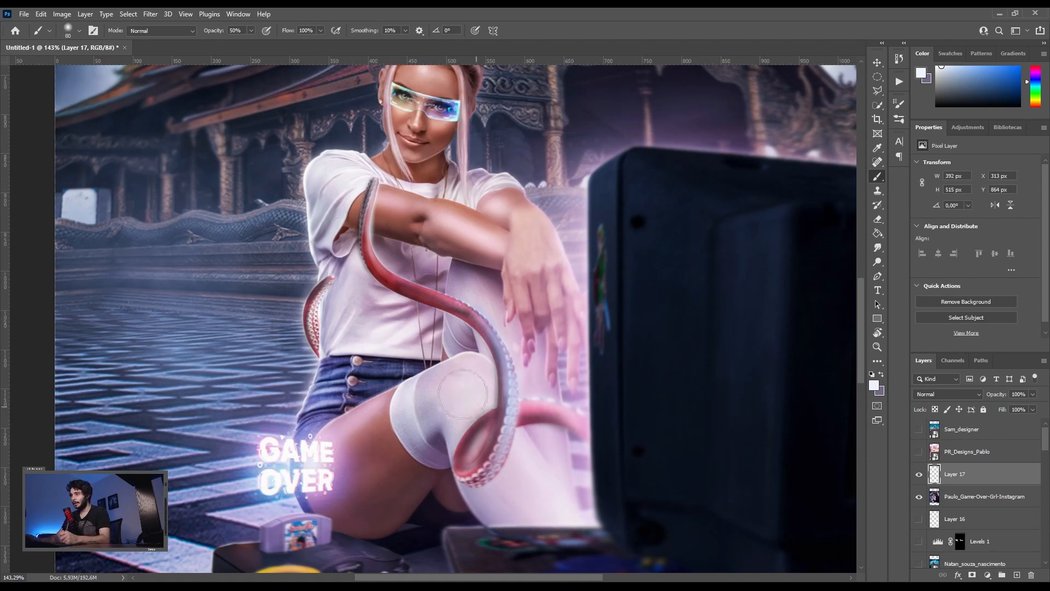
- Paint pale light over her hanging hand and fingers with a smaller brush of about 40 px
key("bracketleft")
key("bracketleft")
key("bracketleft")
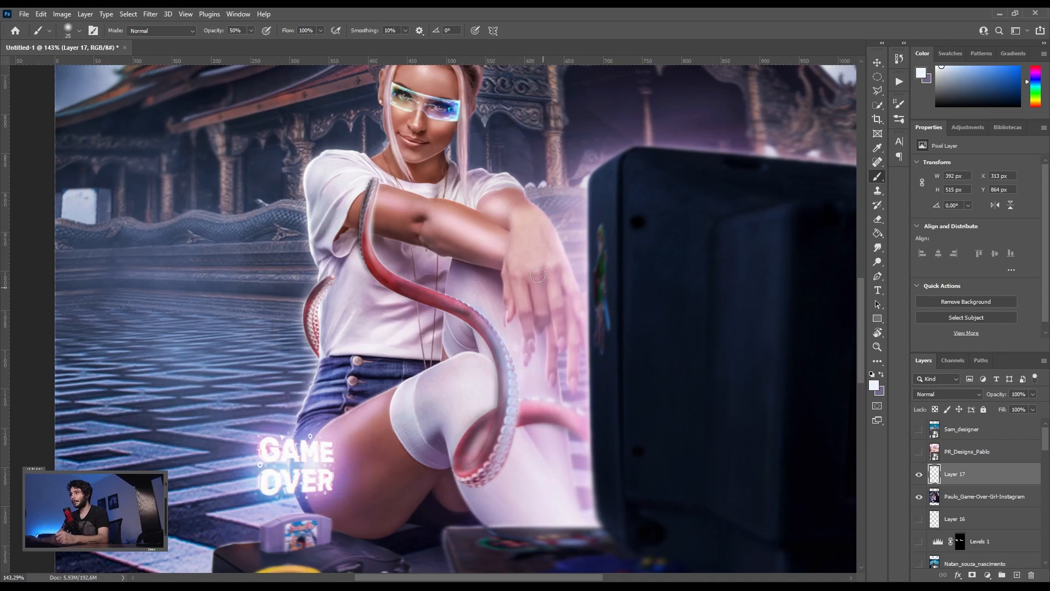
key("bracketright")
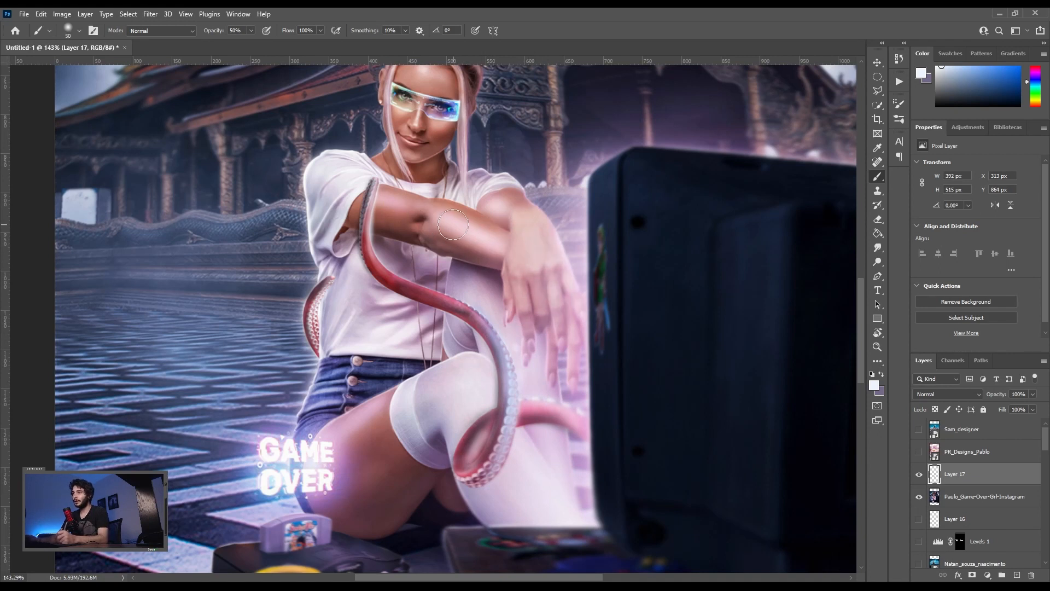
left_click_drag(551, 335, 550, 375)
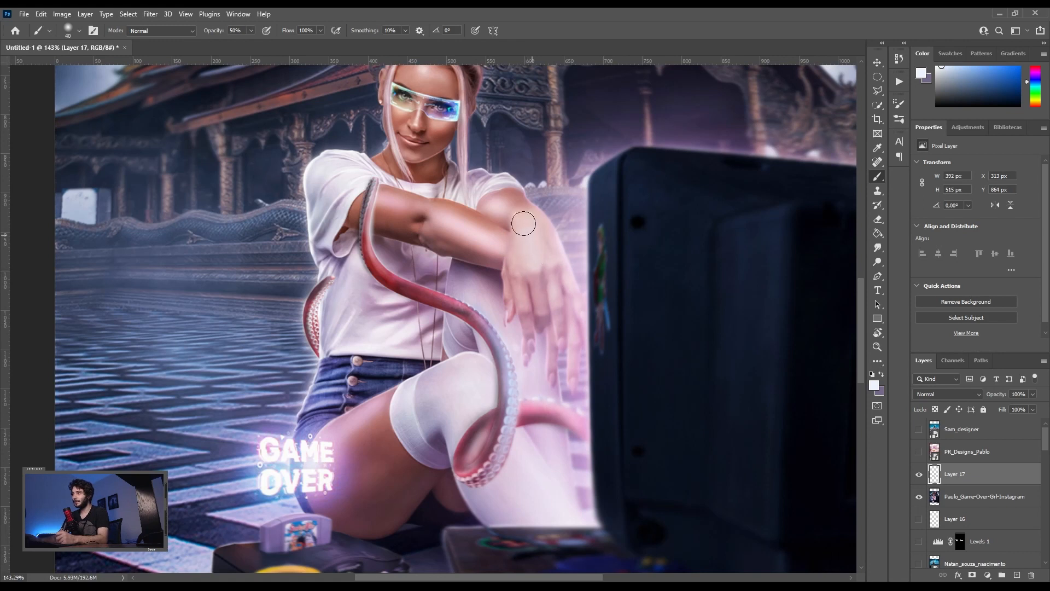
key("bracketright")
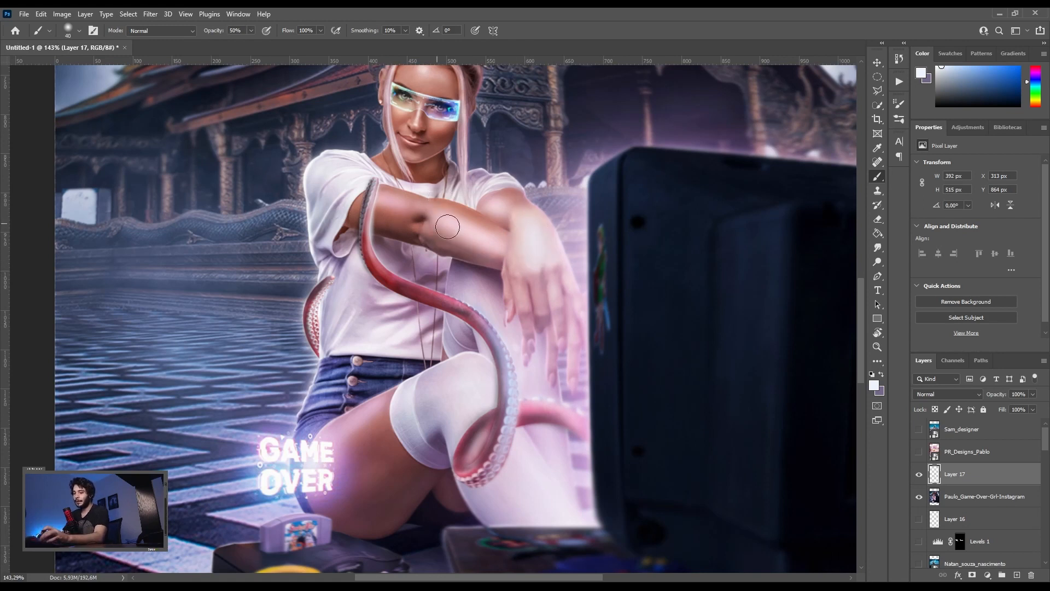
- Add a new layer above the highlight layer and set the painting colour to black
key("v")
scroll(530, 268, "down", 4)
scroll(531, 268, "down", 3)
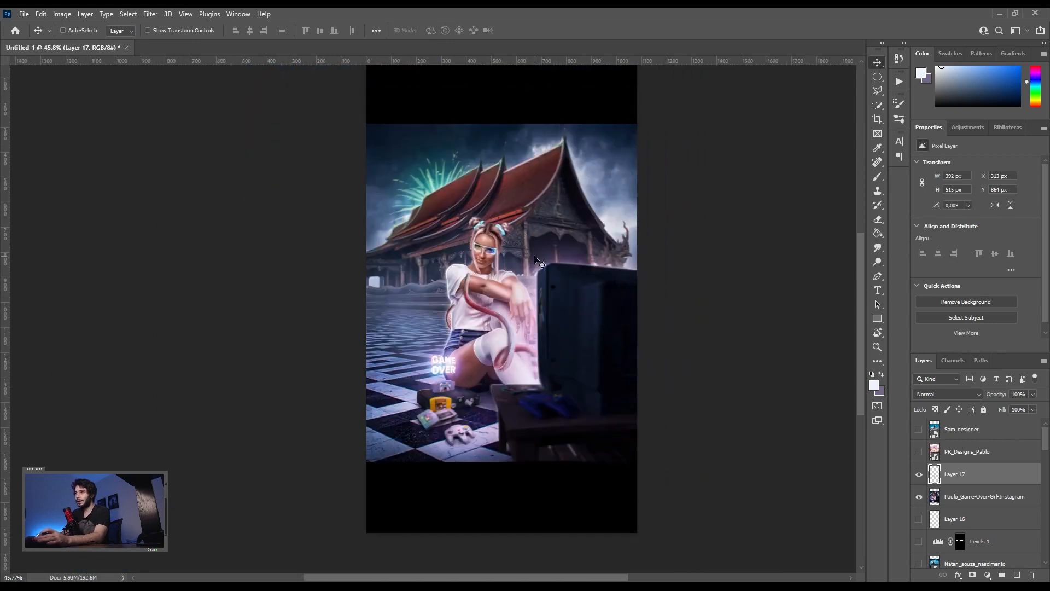
scroll(533, 269, "up", 2)
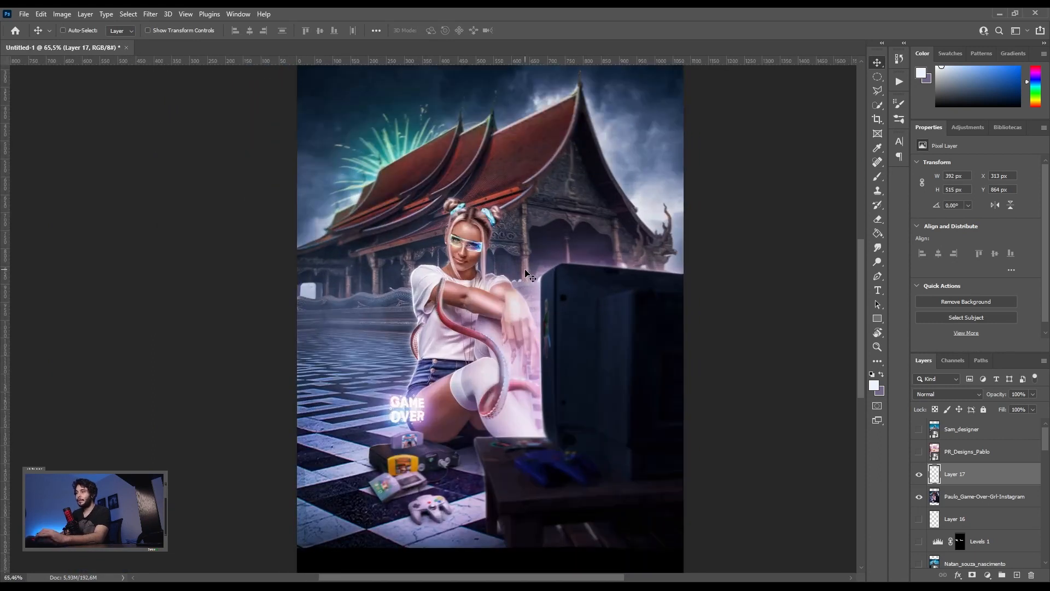
key("b")
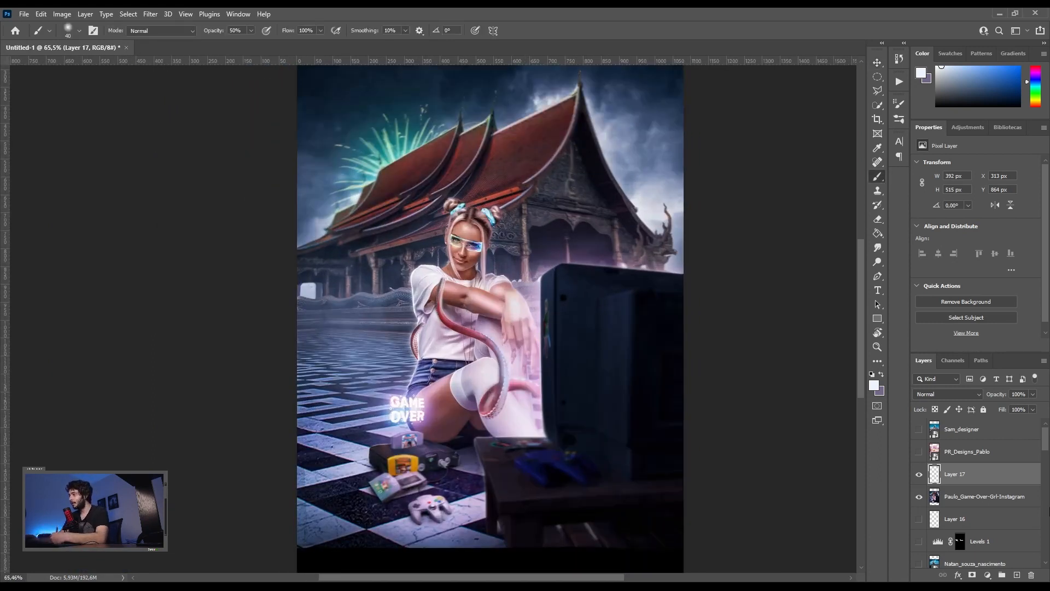
left_click(1015, 575)
left_click(971, 105)
left_click_drag(407, 430, 341, 388)
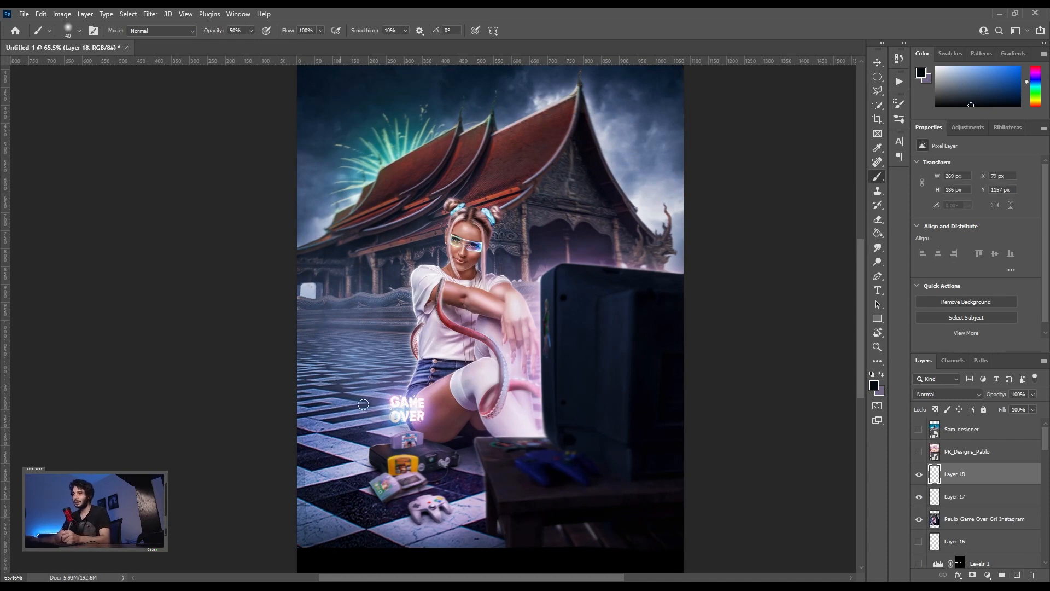
left_click_drag(406, 430, 333, 394)
key("p")
left_click(402, 435)
left_click_drag(311, 371, 335, 352)
left_click_drag(404, 347, 413, 381)
key("ctrl+z")
key("ctrl+z")
key("ctrl+z")
key("b")
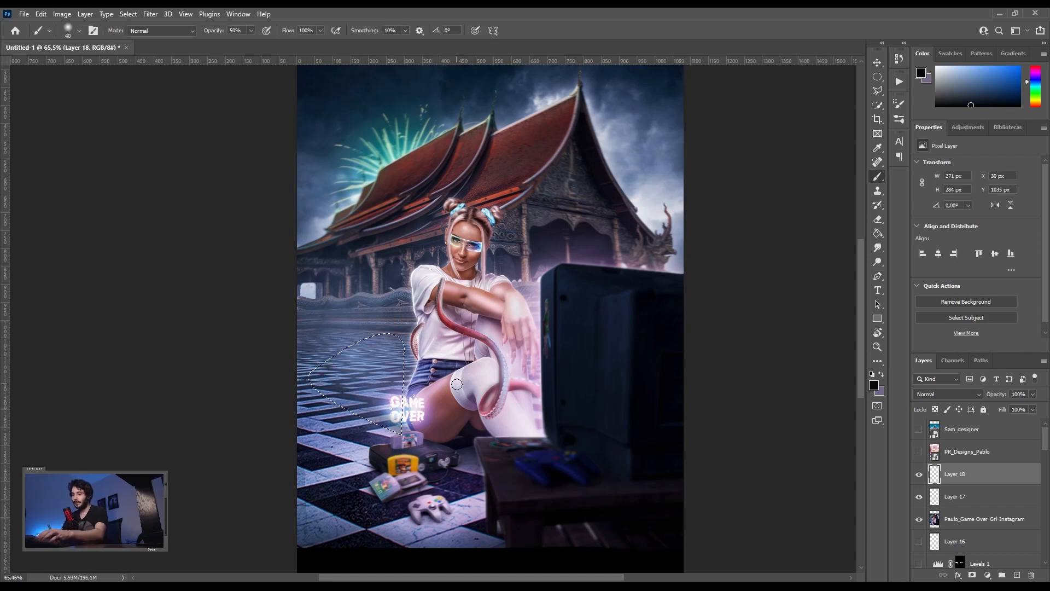
- Paint a black shadow at 50% opacity over the checkered floor behind her hip, enlarging the brush to 60 px
mouse_move(406, 431)
left_mouse_down()
mouse_move(392, 389)
mouse_move(340, 352)
mouse_move(408, 387)
mouse_move(296, 359)
left_mouse_up()
key("bracketright")
key("bracketright")
mouse_move(403, 403)
left_mouse_down()
mouse_move(295, 373)
mouse_move(377, 405)
mouse_move(410, 435)
mouse_move(362, 421)
left_mouse_up()
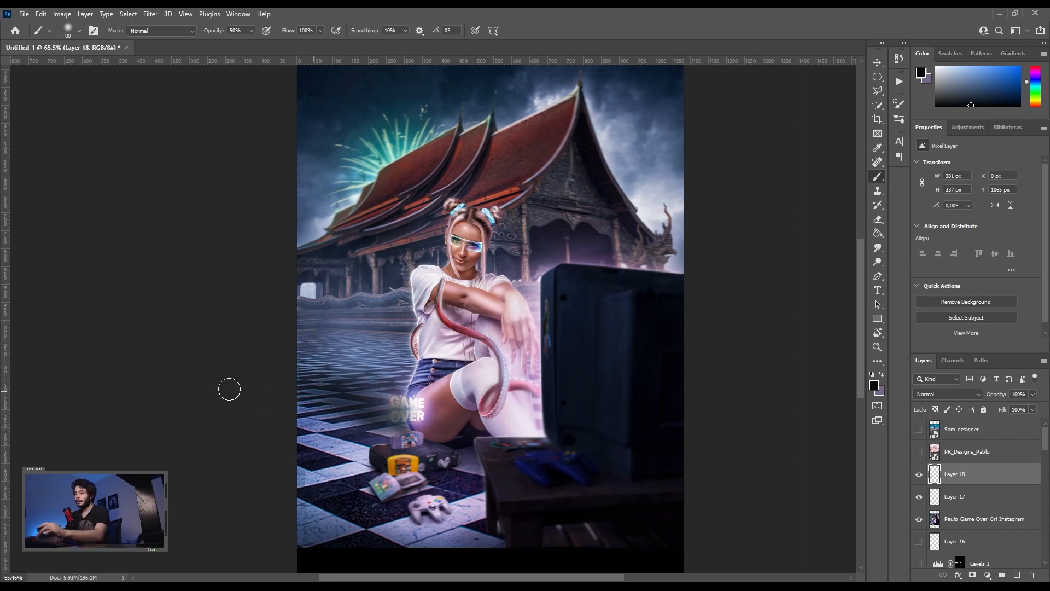
- Set the shadow layer's blend mode to Vivid Light
key("v")
left_click(948, 394)
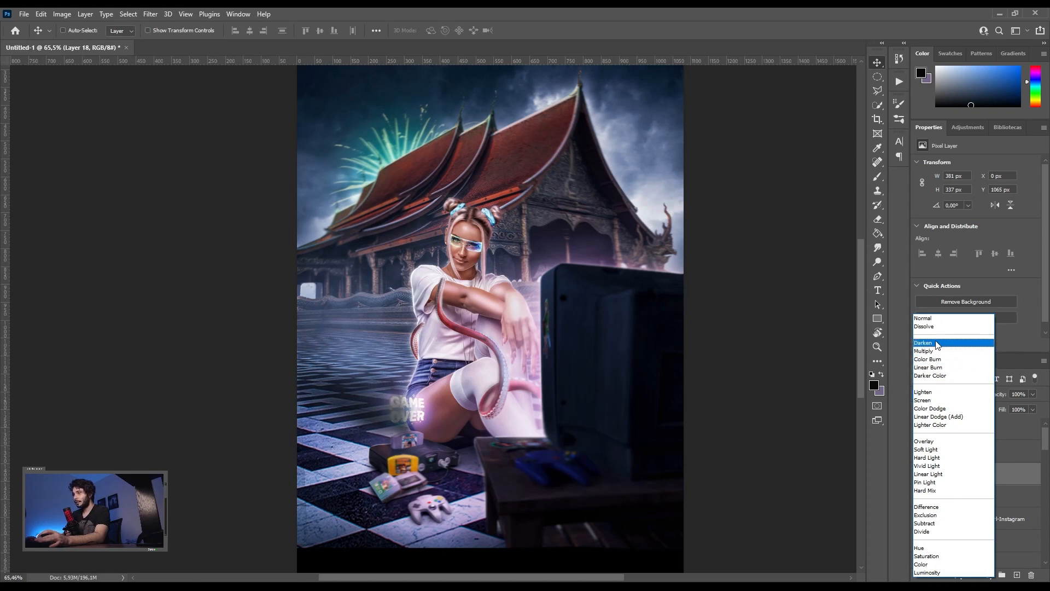
left_click(949, 466)
scroll(501, 403, "down", 3)
scroll(501, 403, "up", 3)
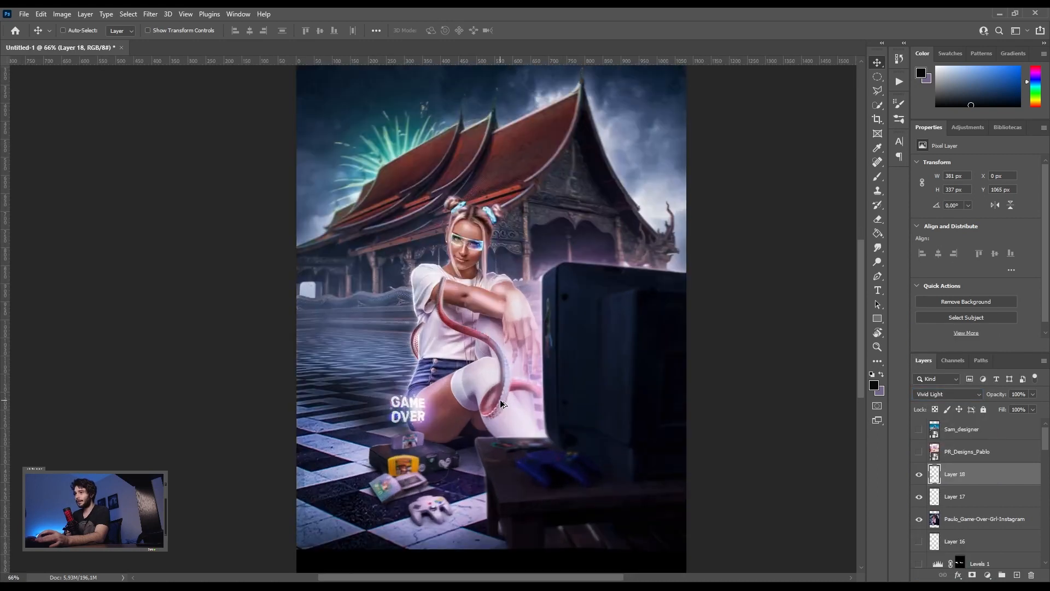
- Soften the shadow's far edge near the water with a large 50% opacity eraser
key("e")
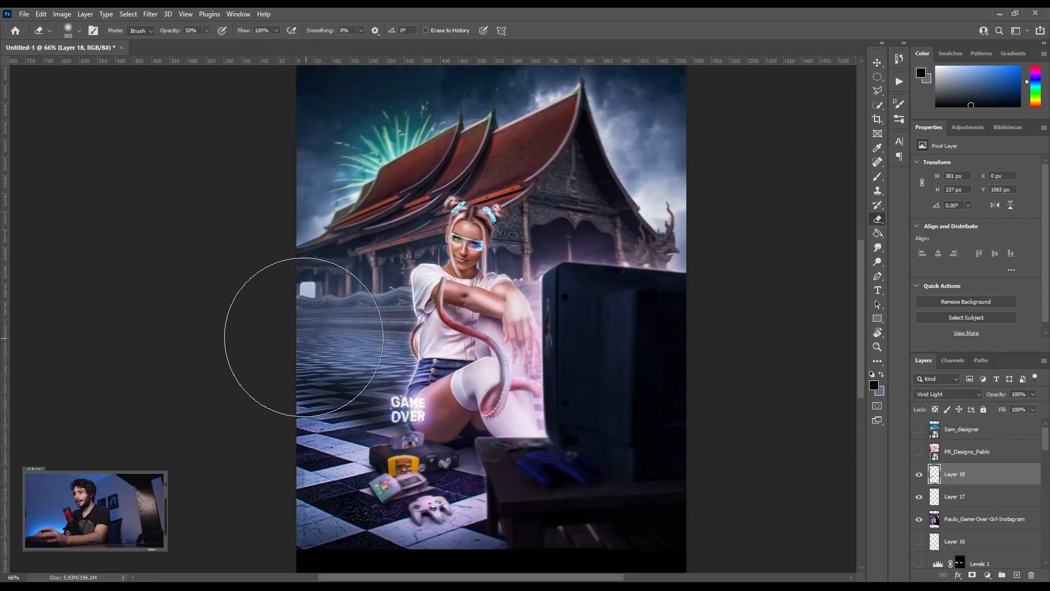
left_click_drag(293, 341, 241, 340)
mouse_move(405, 312)
left_mouse_down()
mouse_move(327, 323)
mouse_move(399, 286)
mouse_move(269, 400)
left_mouse_up()
key("v")
scroll(437, 395, "down", 2)
scroll(416, 413, "up", 3)
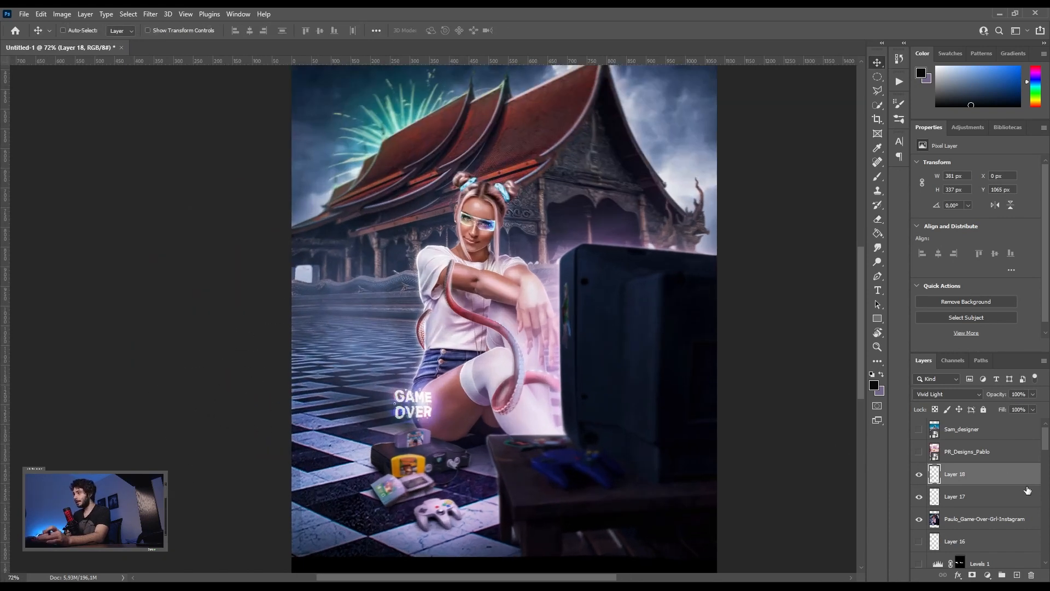
- Extend the black shadow across the floor beside the game console with a 40 px brush at 50% opacity
key("b")
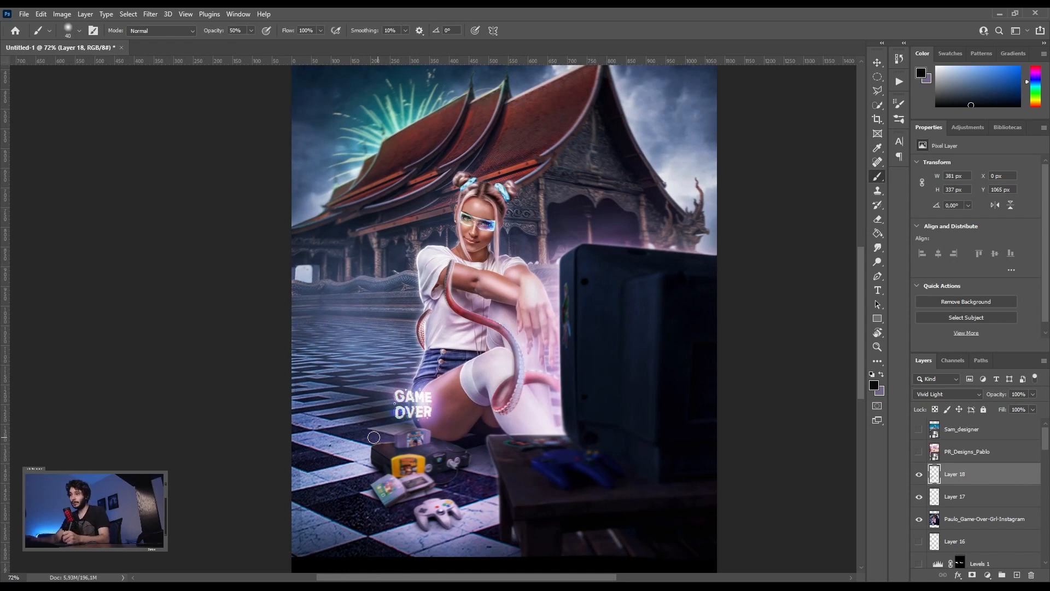
mouse_move(334, 426)
left_mouse_down()
mouse_move(350, 441)
mouse_move(315, 443)
mouse_move(263, 423)
mouse_move(348, 424)
mouse_move(272, 415)
mouse_move(371, 498)
mouse_move(400, 461)
left_mouse_up()
key("v")
scroll(607, 377, "down", 2)
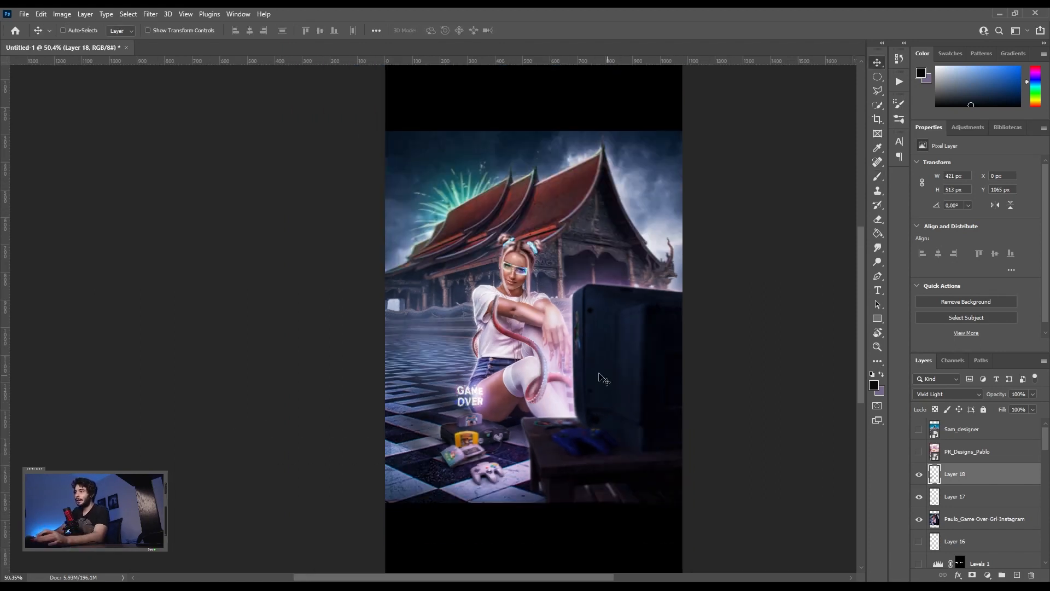
scroll(597, 389, "up", 1)
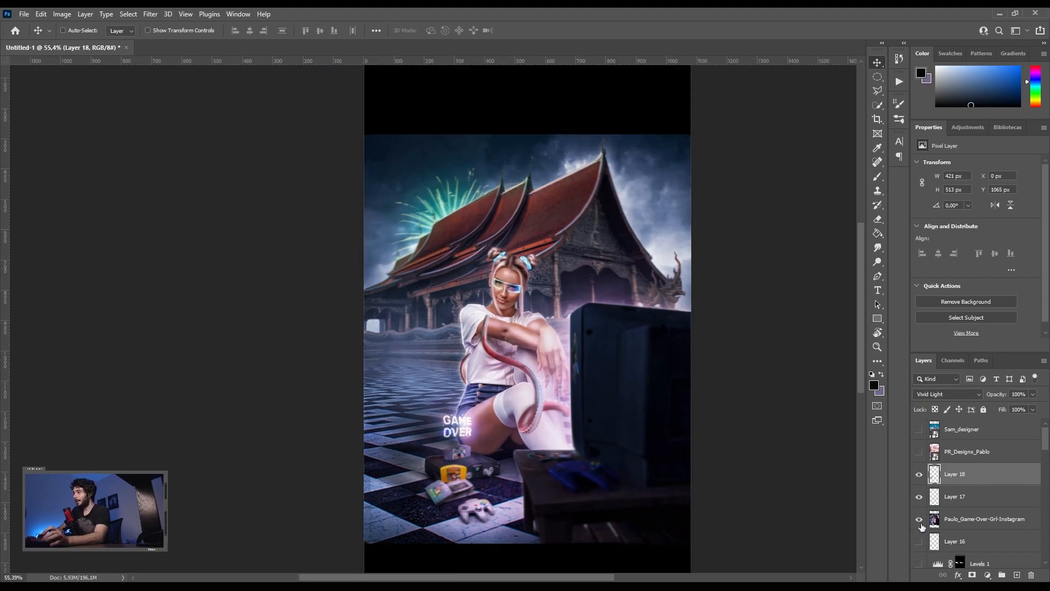
- Compare the Game Over artwork with and without the painted highlight and shadow layers
left_click(919, 518)
left_click(919, 518)
left_click(919, 519)
left_click(919, 518)
mouse_move(918, 474)
left_mouse_down()
mouse_move(919, 497)
mouse_move(917, 476)
left_mouse_up()
scroll(564, 380, "down", 2)
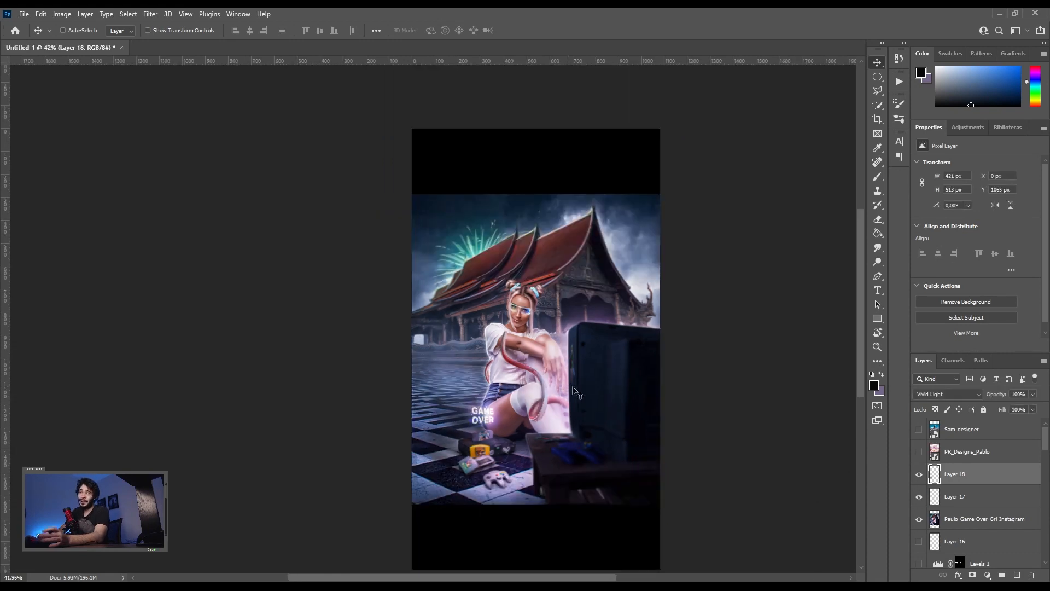
left_click(919, 474)
left_click_drag(917, 496, 917, 474)
scroll(526, 409, "up", 3)
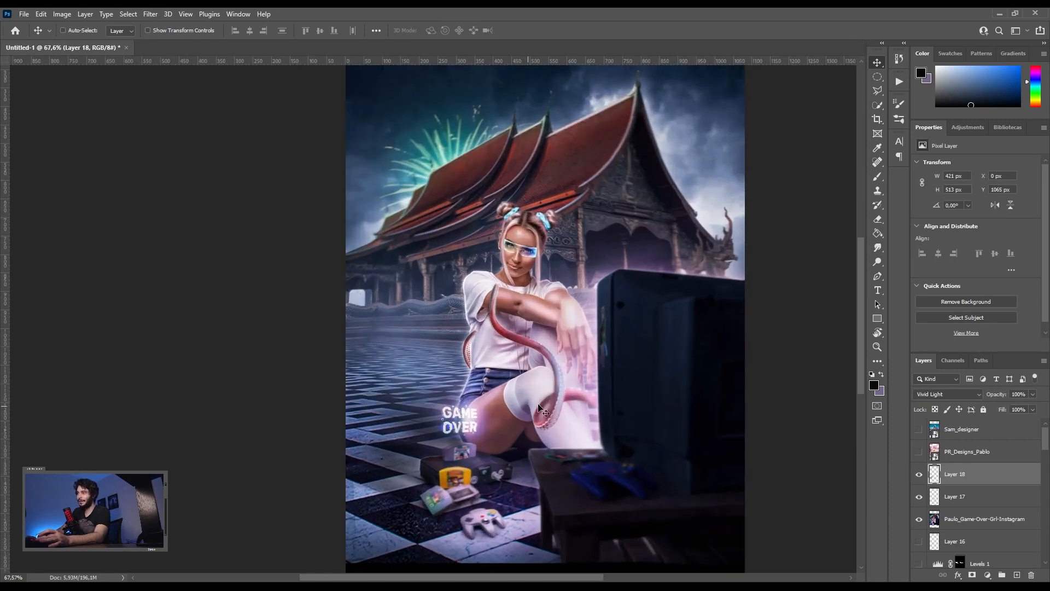
scroll(551, 406, "up", 3)
scroll(474, 418, "down", 2)
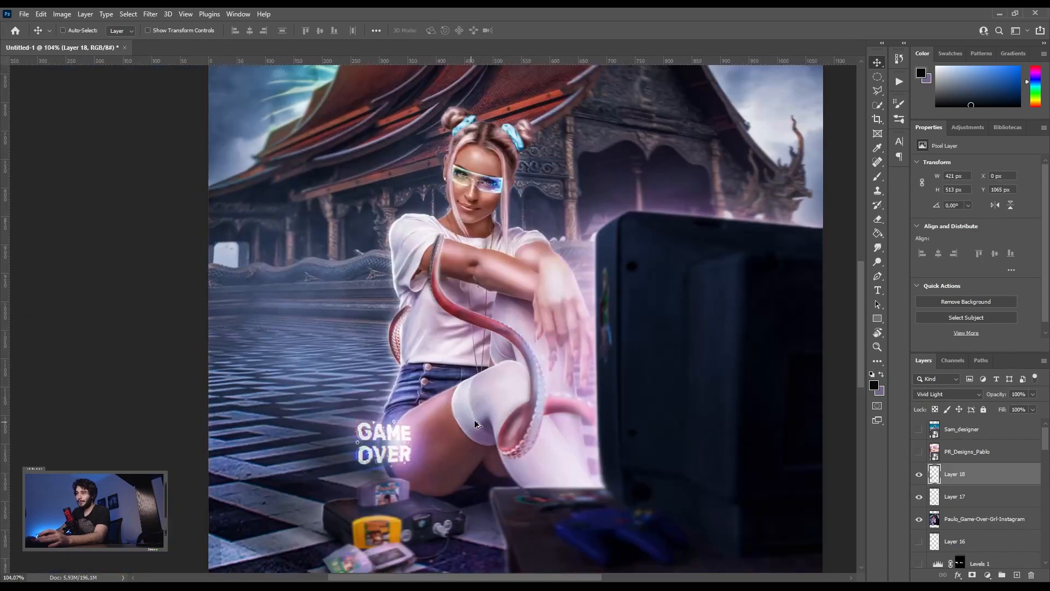
scroll(474, 419, "down", 2)
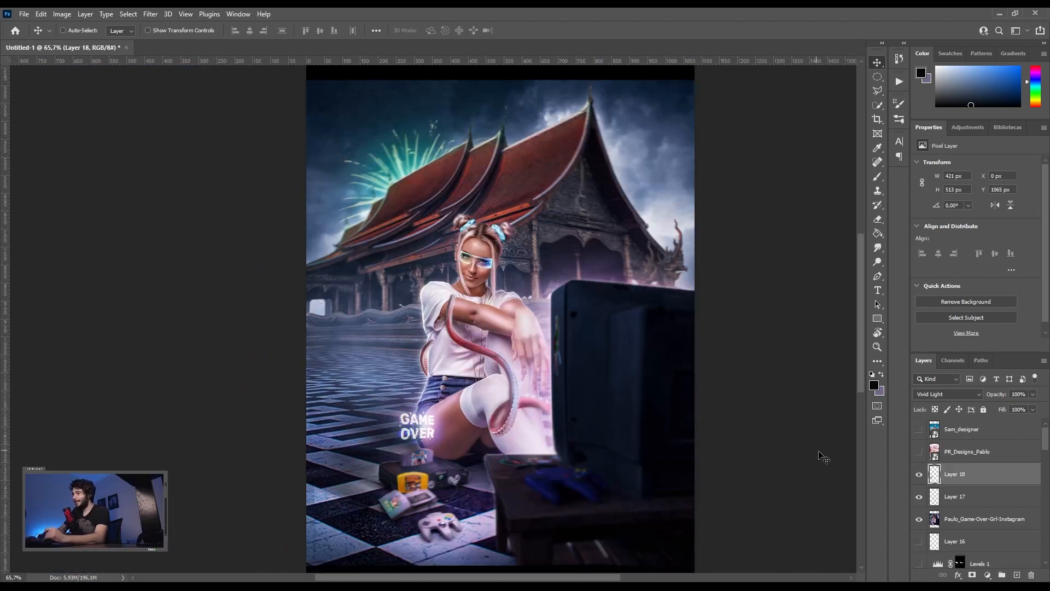
- Hide the Game Over artwork with its correction layers and show the winged-girl palace composite
left_click(916, 518)
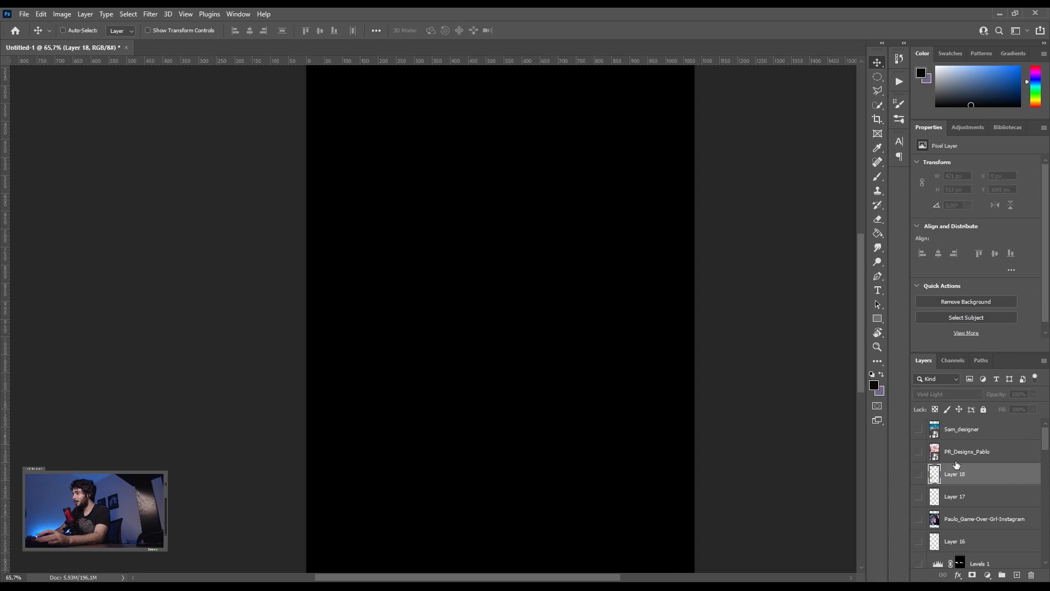
left_click(962, 452)
left_click(919, 452)
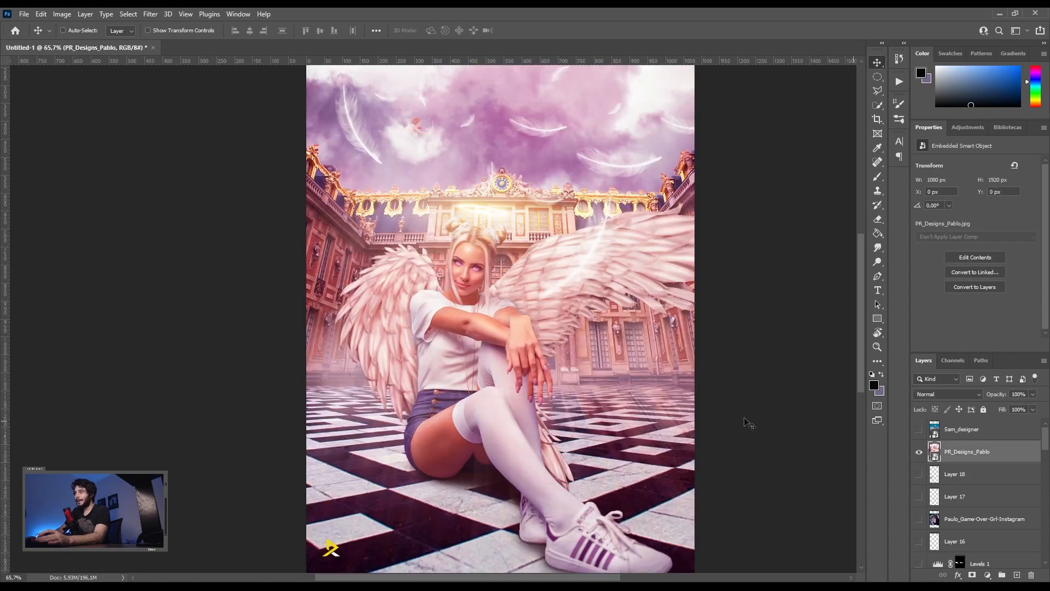
scroll(543, 419, "down", 1)
scroll(543, 402, "down", 1)
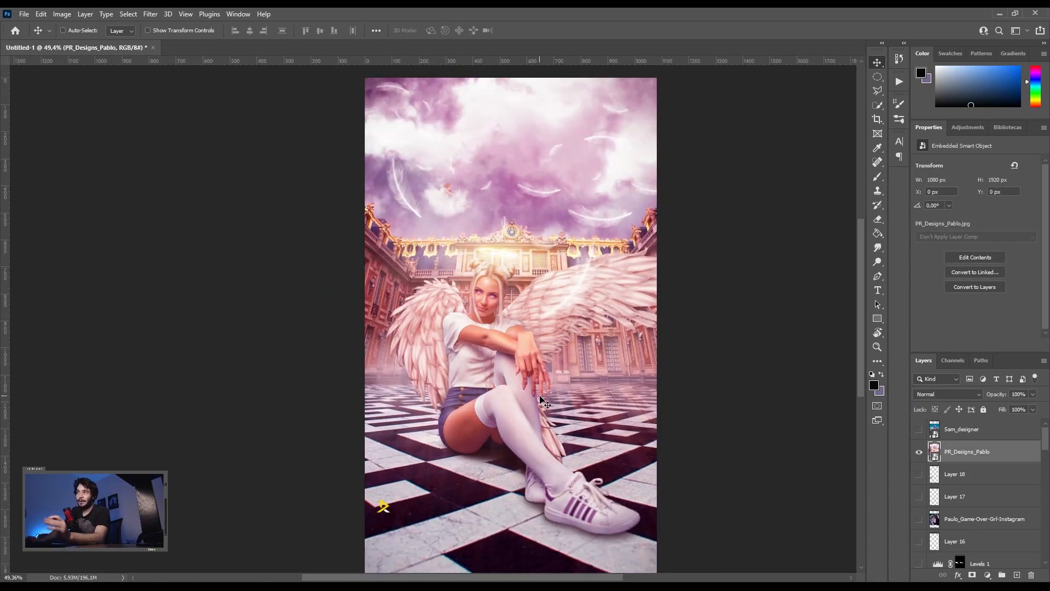
scroll(549, 403, "up", 1)
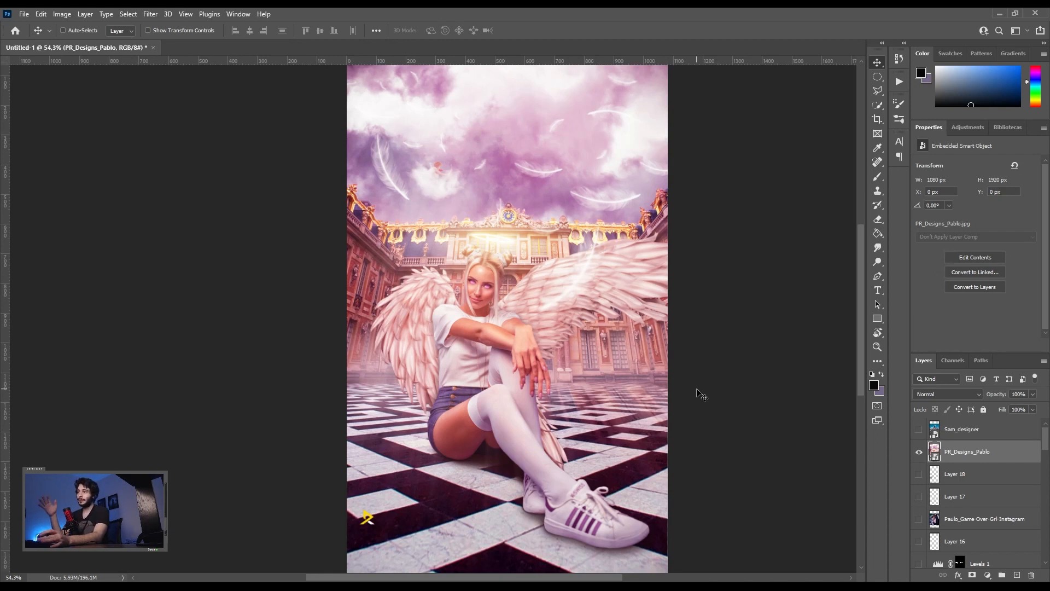
scroll(656, 385, "down", 2)
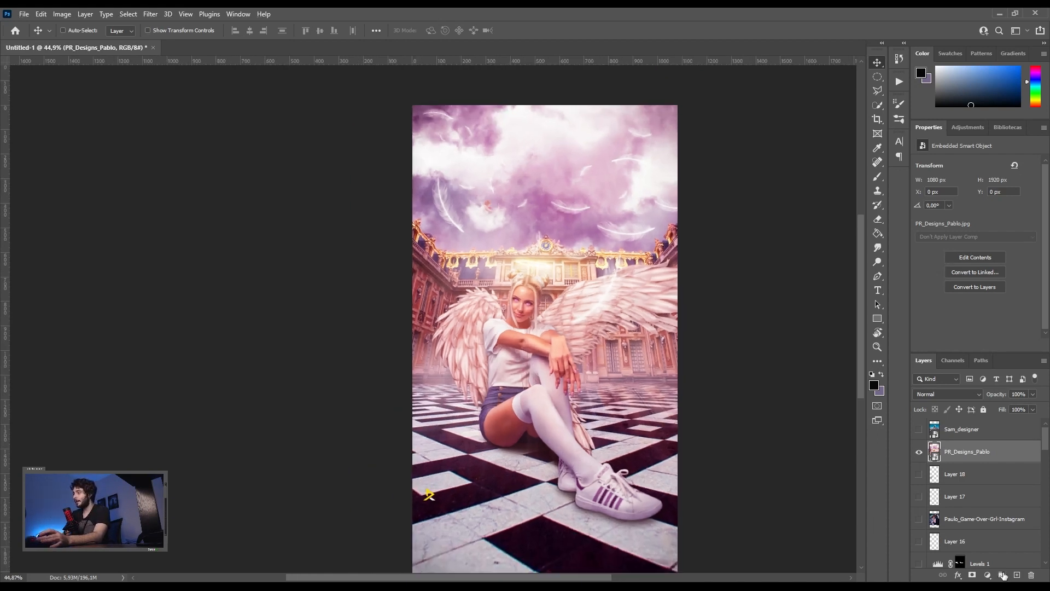
- On a new layer, darken the sky and outer areas around the girl with a very large black brush at 30% opacity
left_click(1016, 574)
key("b")
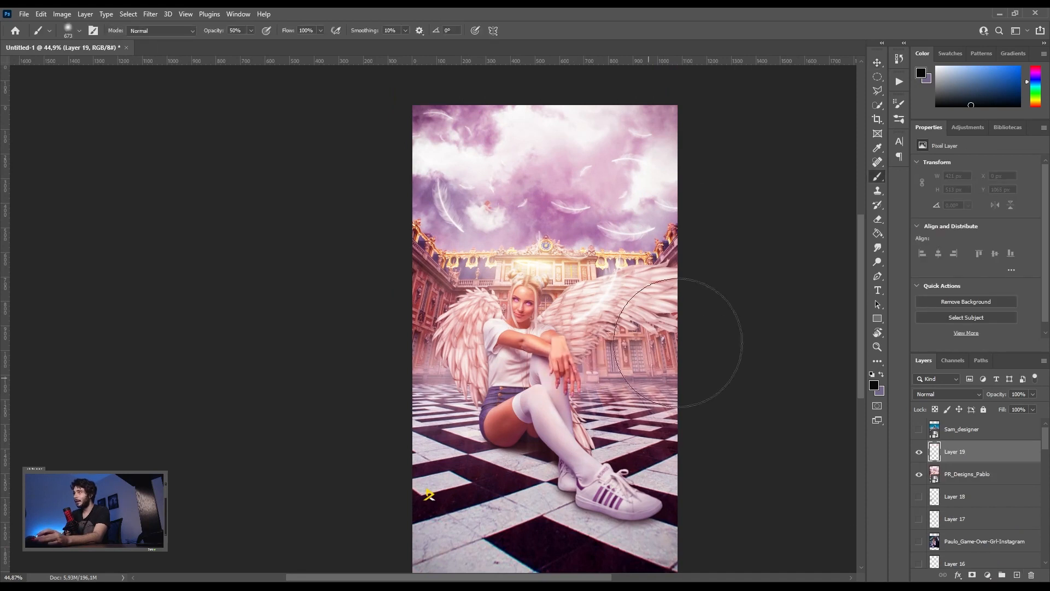
left_click_drag(642, 122, 659, 290)
key("ctrl+z")
key("3")
mouse_move(628, 146)
left_mouse_down()
mouse_move(585, 547)
mouse_move(536, 590)
mouse_move(293, 504)
mouse_move(312, 375)
mouse_move(410, 253)
mouse_move(448, 99)
mouse_move(209, 145)
mouse_move(276, 176)
mouse_move(271, 207)
left_mouse_up()
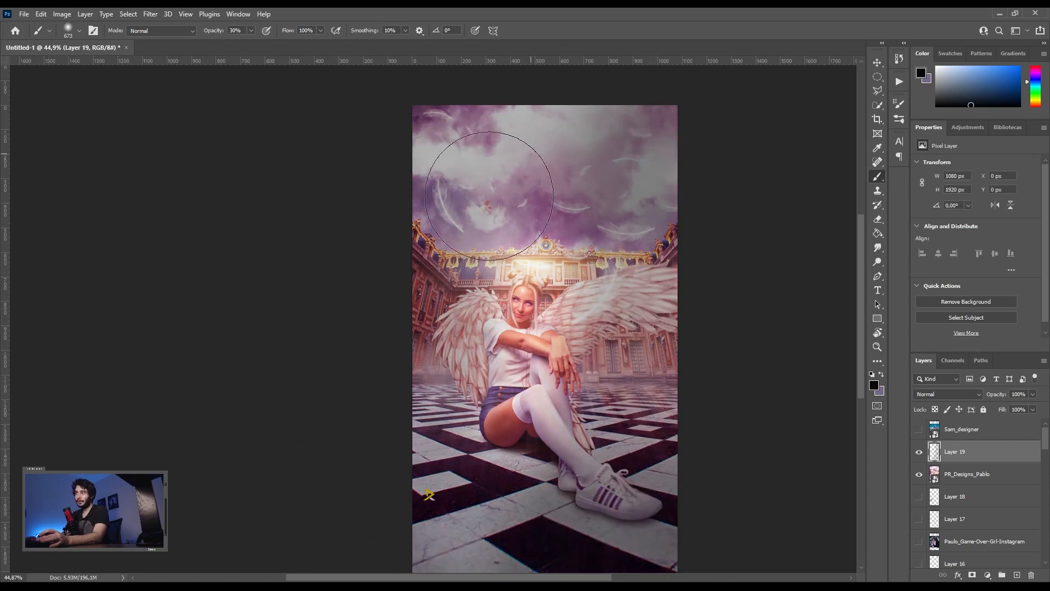
mouse_move(397, 216)
left_mouse_down()
mouse_move(388, 215)
mouse_move(384, 347)
mouse_move(640, 530)
mouse_move(727, 257)
mouse_move(715, 223)
mouse_move(726, 304)
left_mouse_up()
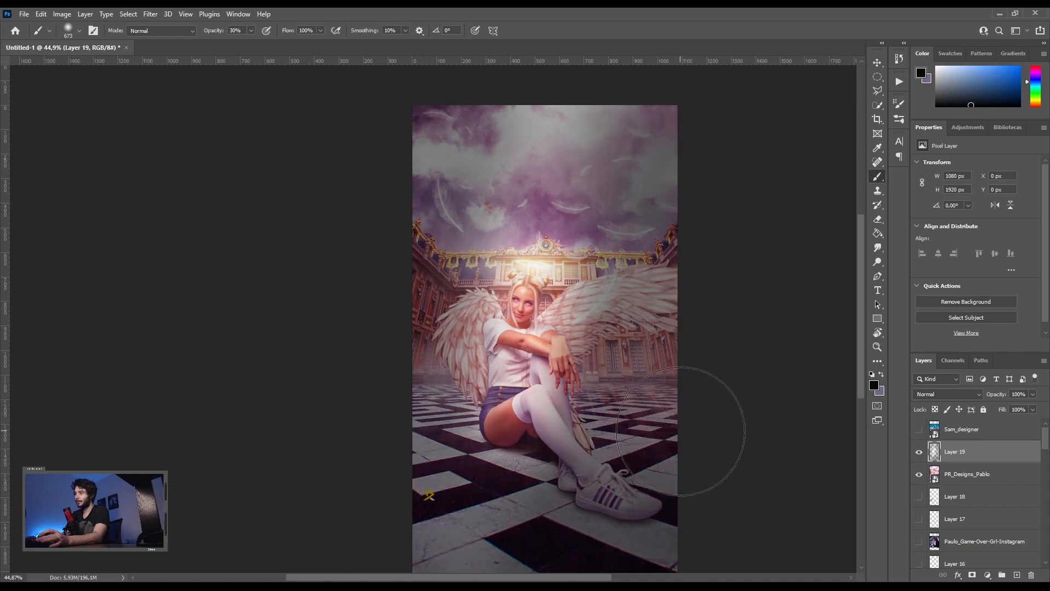
scroll(598, 338, "down", 2)
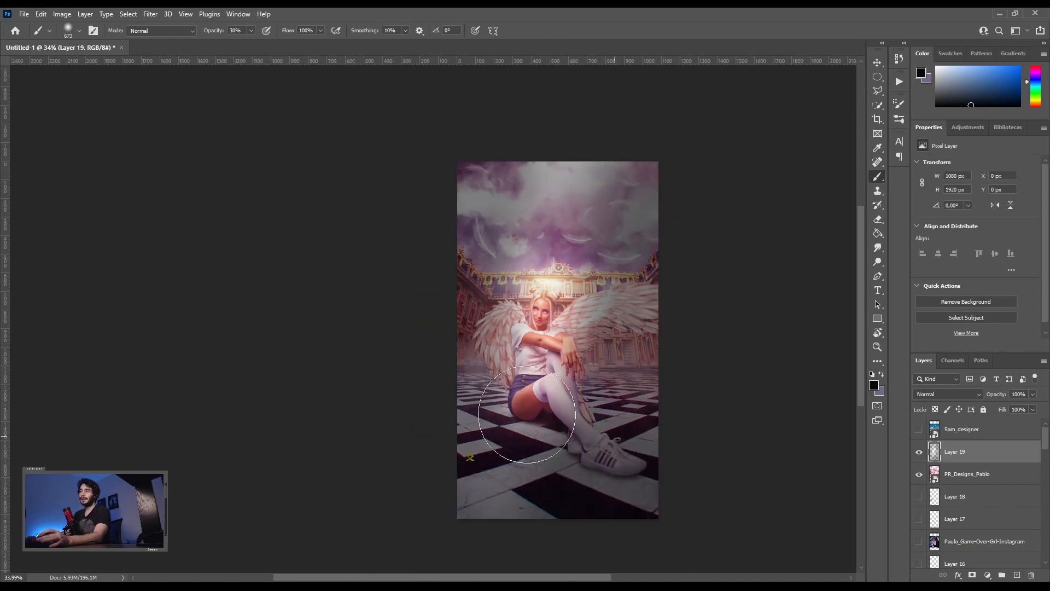
scroll(569, 320, "up", 2)
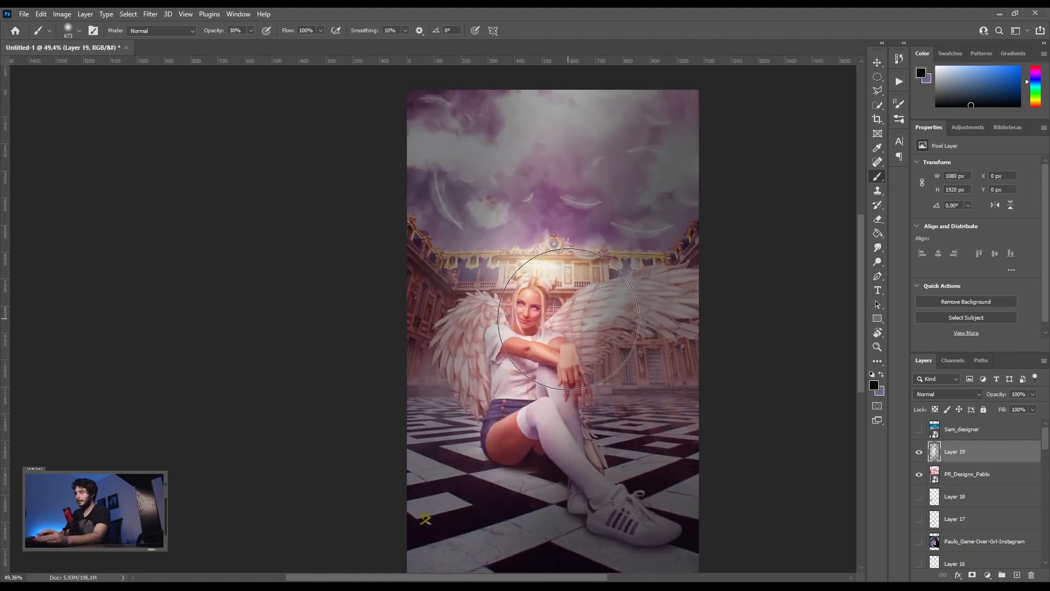
left_click_drag(476, 133, 804, 161)
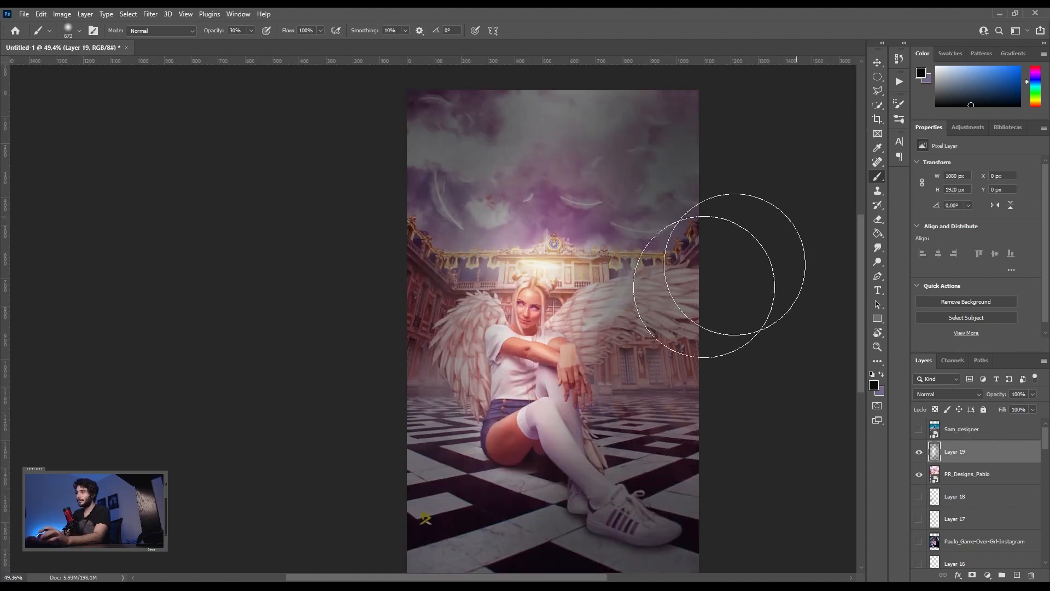
key("ctrl+z")
key("v")
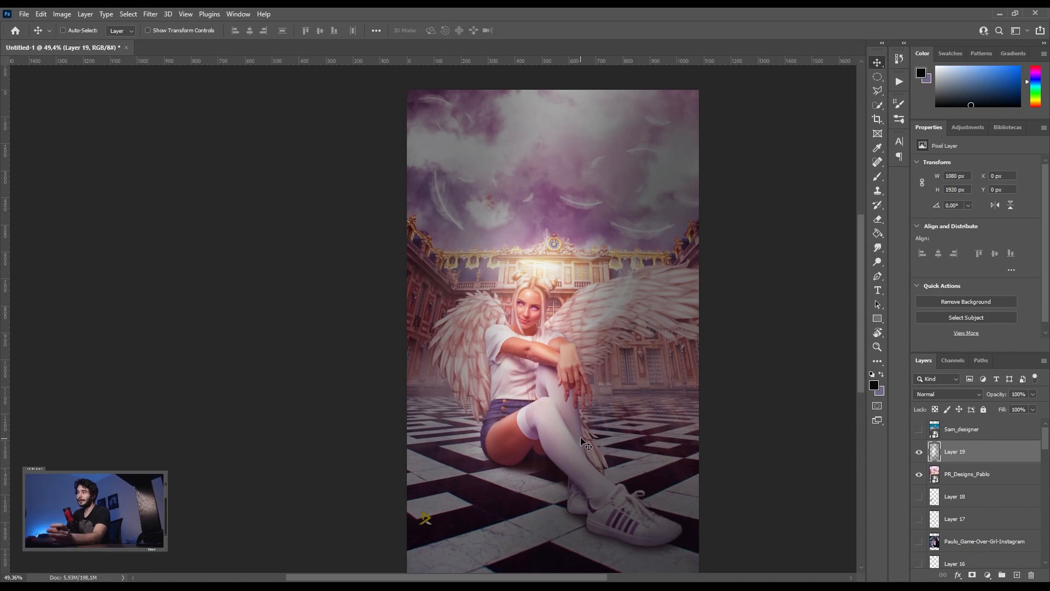
- On a new layer in Screen blend mode, paint pale peach light onto the girl's hair with a 10 px brush at 30% opacity
scroll(527, 276, "up", 4)
scroll(506, 265, "up", 3)
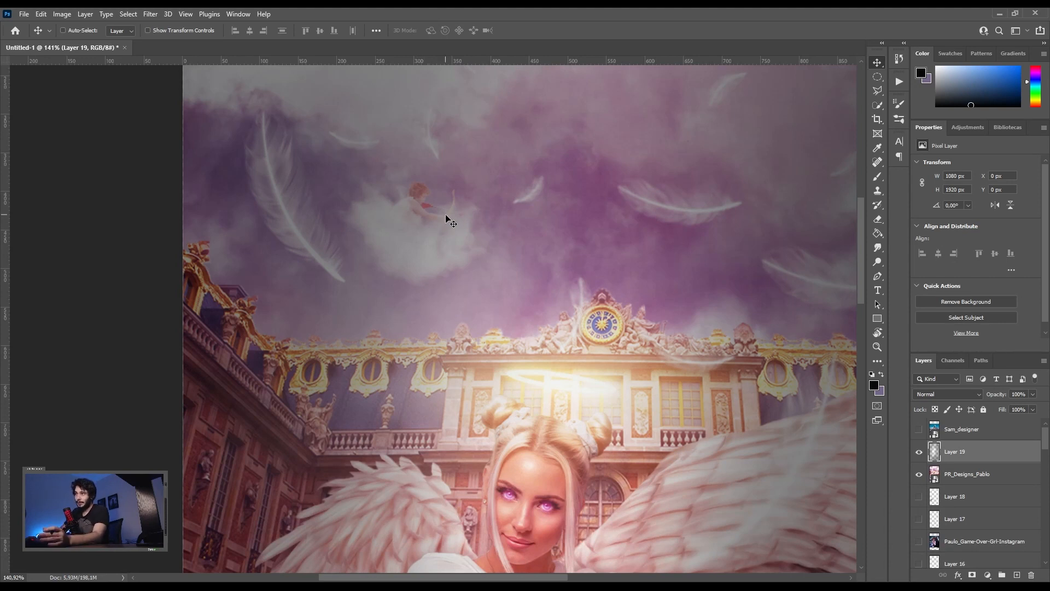
scroll(458, 222, "down", 3)
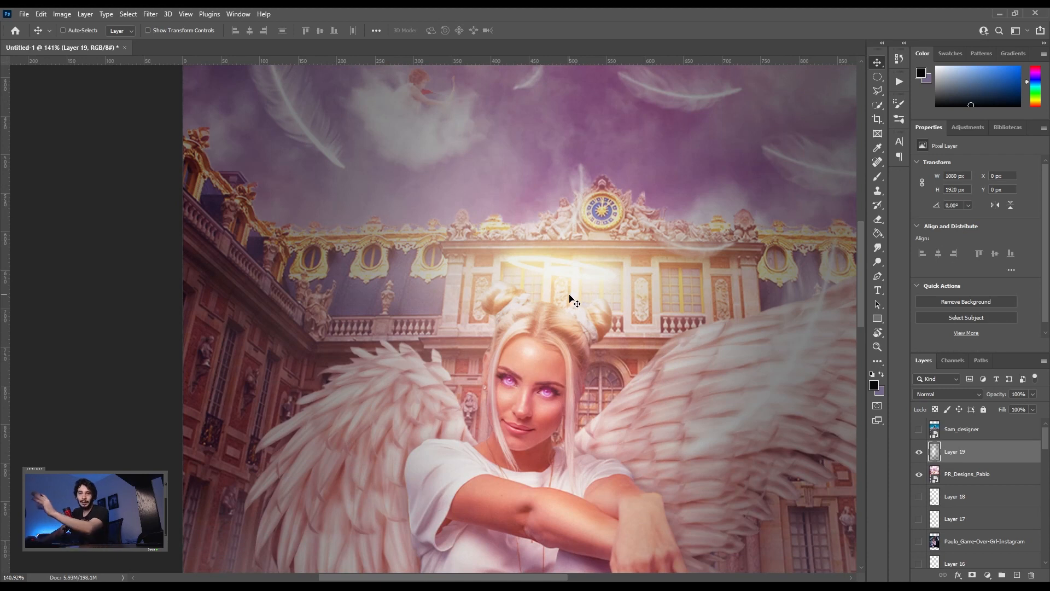
scroll(609, 378, "up", 3)
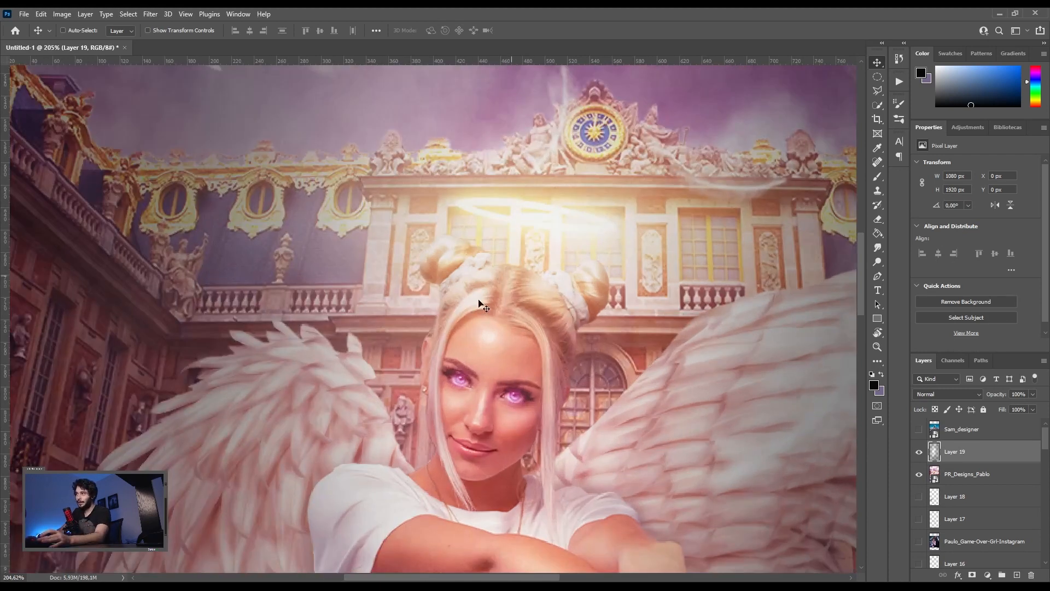
scroll(416, 332, "down", 2)
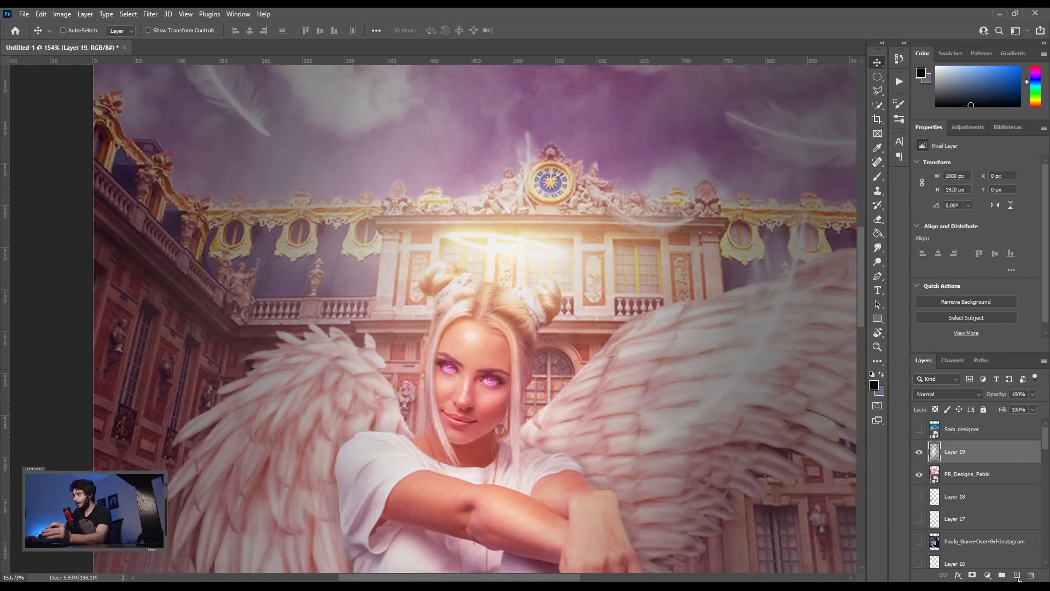
left_click(1017, 575)
key("b")
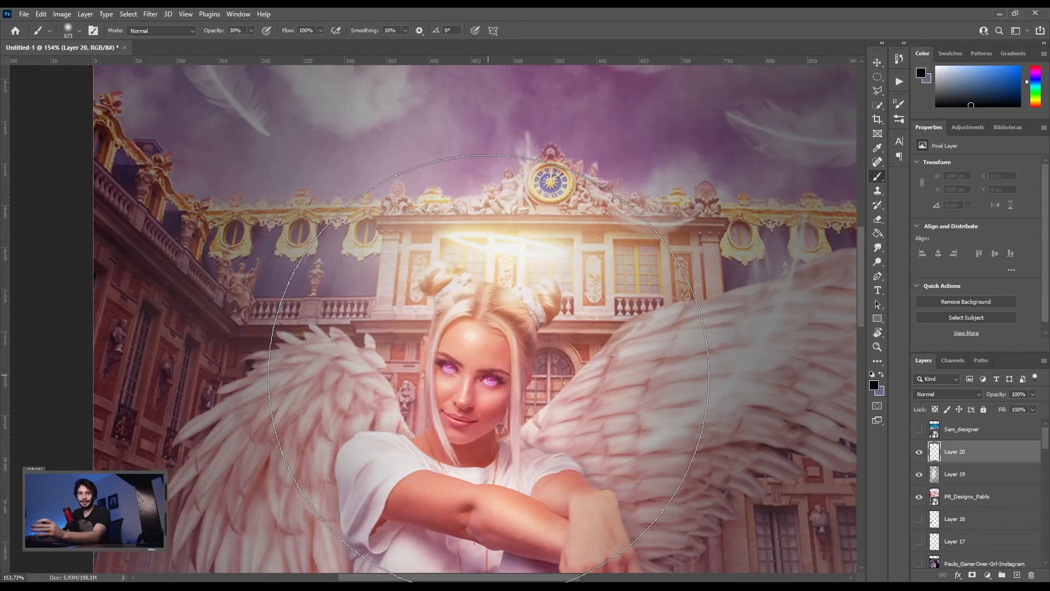
key("bracketleft")
key("bracketleft")
key("bracketleft")
key("bracketleft")
key("bracketleft")
key("bracketleft")
key("bracketleft")
key("bracketleft")
key("bracketleft")
key("bracketleft")
key("bracketleft")
key("bracketleft")
key("bracketleft")
key("bracketleft")
key("bracketleft")
key("bracketleft")
key("bracketleft")
key("bracketleft")
key("bracketleft")
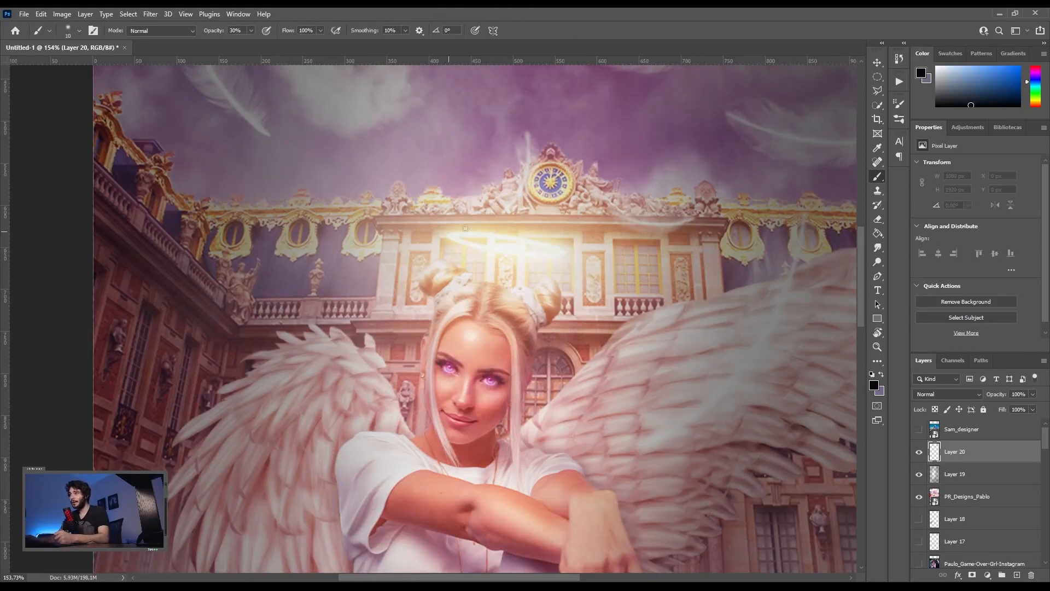
left_click(930, 393)
left_click(929, 398)
left_click(1002, 86)
left_click_drag(1035, 81, 1031, 114)
left_click_drag(461, 290, 486, 282)
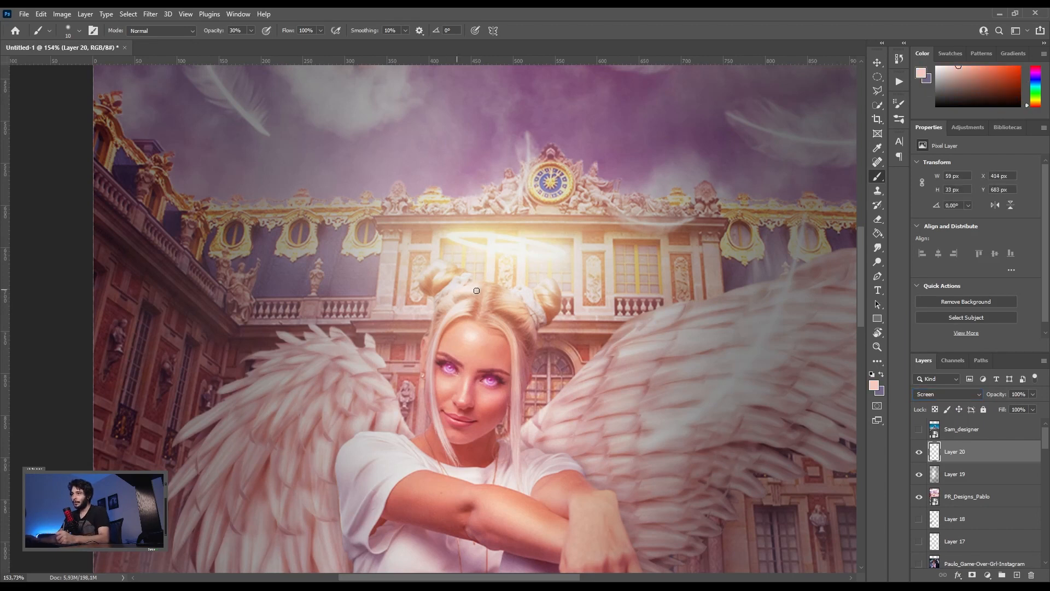
mouse_move(487, 286)
left_mouse_down()
mouse_move(515, 312)
mouse_move(498, 298)
mouse_move(431, 361)
left_mouse_up()
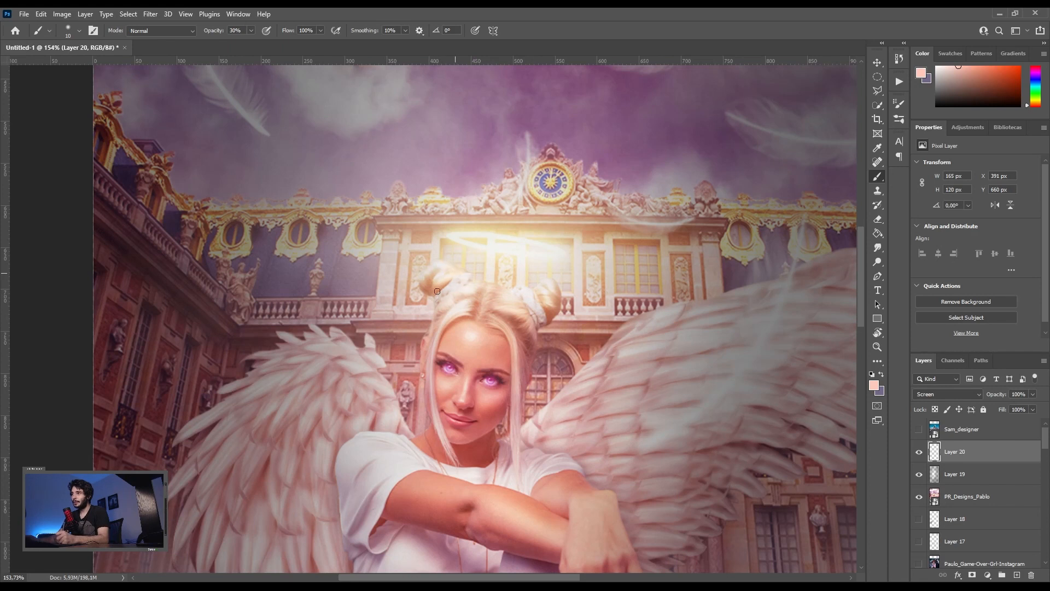
- Brighten both hair buns with a larger soft peach brush on the same Screen layer
key("bracketright")
key("bracketright")
key("bracketright")
key("bracketright")
mouse_move(436, 278)
left_mouse_down()
mouse_move(508, 297)
mouse_move(487, 291)
mouse_move(547, 287)
left_mouse_up()
- Paint peach highlights along the feathers of both wings with a soft brush of about 25 px at 100% opacity
key("bracketleft")
key("bracketleft")
key("bracketleft")
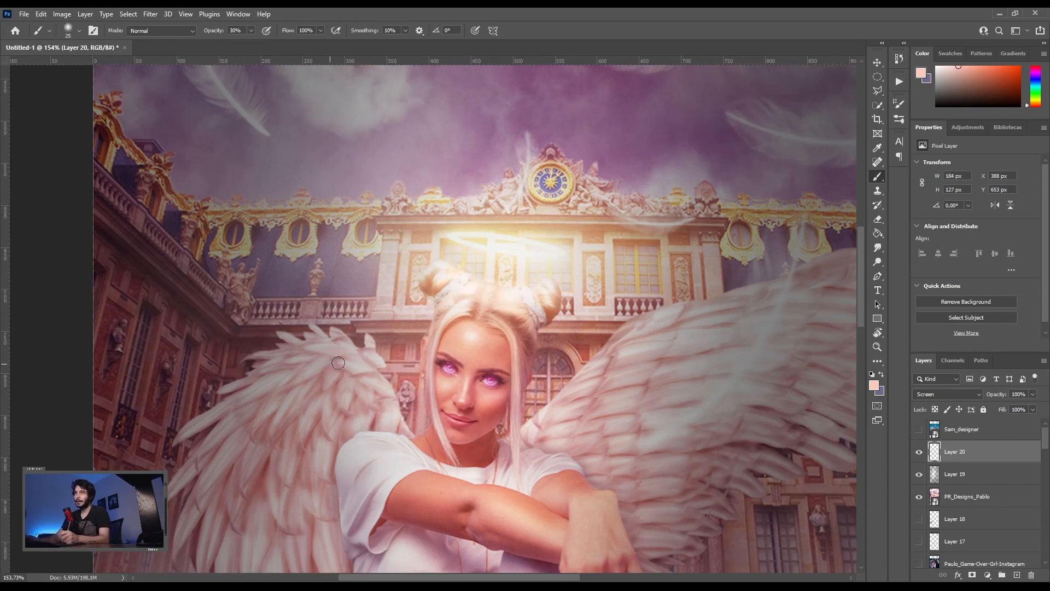
key("0")
key("bracketleft")
mouse_move(369, 366)
left_mouse_down()
mouse_move(363, 337)
mouse_move(370, 352)
mouse_move(292, 346)
mouse_move(337, 326)
mouse_move(344, 352)
mouse_move(319, 328)
mouse_move(304, 329)
mouse_move(296, 346)
mouse_move(288, 335)
mouse_move(295, 354)
mouse_move(264, 372)
mouse_move(310, 358)
mouse_move(292, 386)
mouse_move(350, 378)
mouse_move(355, 408)
mouse_move(382, 392)
mouse_move(374, 406)
mouse_move(357, 398)
mouse_move(346, 433)
mouse_move(292, 386)
mouse_move(277, 428)
mouse_move(301, 366)
mouse_move(269, 377)
mouse_move(288, 360)
mouse_move(271, 364)
mouse_move(277, 353)
mouse_move(244, 385)
mouse_move(272, 392)
mouse_move(276, 412)
mouse_move(245, 416)
mouse_move(274, 491)
left_mouse_up()
mouse_move(310, 423)
left_mouse_down()
mouse_move(560, 397)
mouse_move(645, 333)
mouse_move(668, 341)
mouse_move(615, 391)
mouse_move(515, 433)
mouse_move(532, 422)
mouse_move(572, 447)
mouse_move(634, 441)
left_mouse_up()
left_click_drag(570, 448, 629, 466)
key("bracketright")
key("bracketright")
key("bracketright")
mouse_move(642, 325)
left_mouse_down()
mouse_move(674, 317)
mouse_move(691, 332)
mouse_move(628, 360)
mouse_move(742, 314)
mouse_move(709, 306)
mouse_move(664, 346)
mouse_move(719, 362)
mouse_move(637, 392)
mouse_move(646, 369)
mouse_move(628, 412)
mouse_move(604, 413)
mouse_move(745, 382)
mouse_move(648, 414)
mouse_move(773, 413)
mouse_move(689, 392)
mouse_move(746, 405)
mouse_move(657, 439)
mouse_move(626, 426)
mouse_move(695, 422)
mouse_move(586, 432)
mouse_move(701, 427)
mouse_move(629, 447)
mouse_move(723, 419)
mouse_move(649, 451)
mouse_move(591, 449)
mouse_move(650, 444)
mouse_move(648, 463)
mouse_move(609, 479)
mouse_move(610, 471)
mouse_move(690, 476)
left_mouse_up()
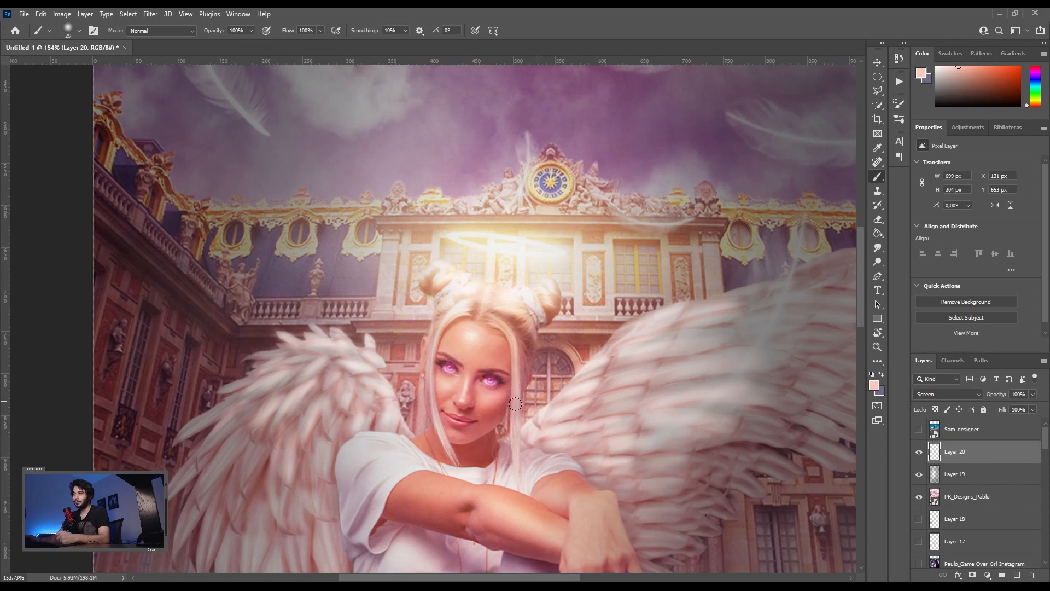
- Hide the winged-girl composite with its correction layers, then show and select the sports-car mountain-road composite
key("v")
key("ctrl+0")
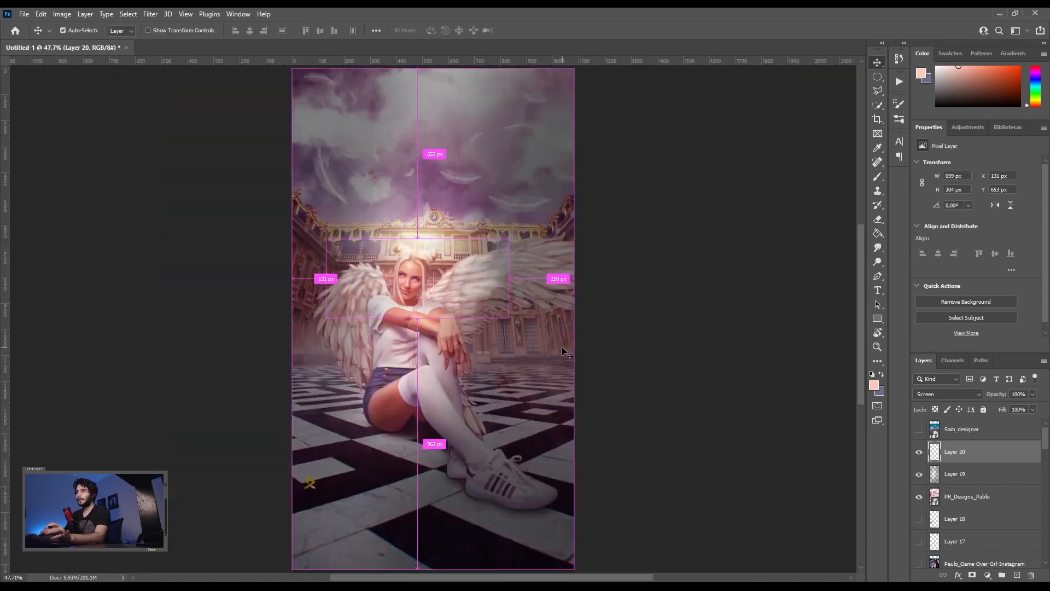
mouse_move(919, 452)
left_mouse_down()
mouse_move(918, 496)
mouse_move(918, 458)
left_mouse_up()
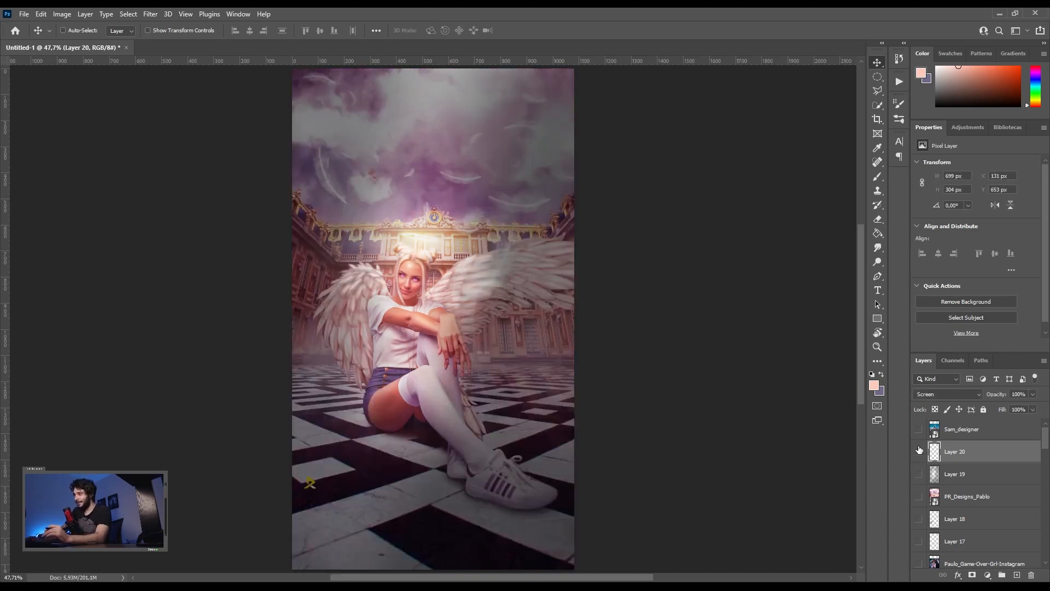
left_click(919, 430, "alt")
left_click(961, 432)
- Inspect the girl, ground shadows and flying banknotes, and add a new empty layer above the car composite for painting
scroll(264, 350, "up", 2)
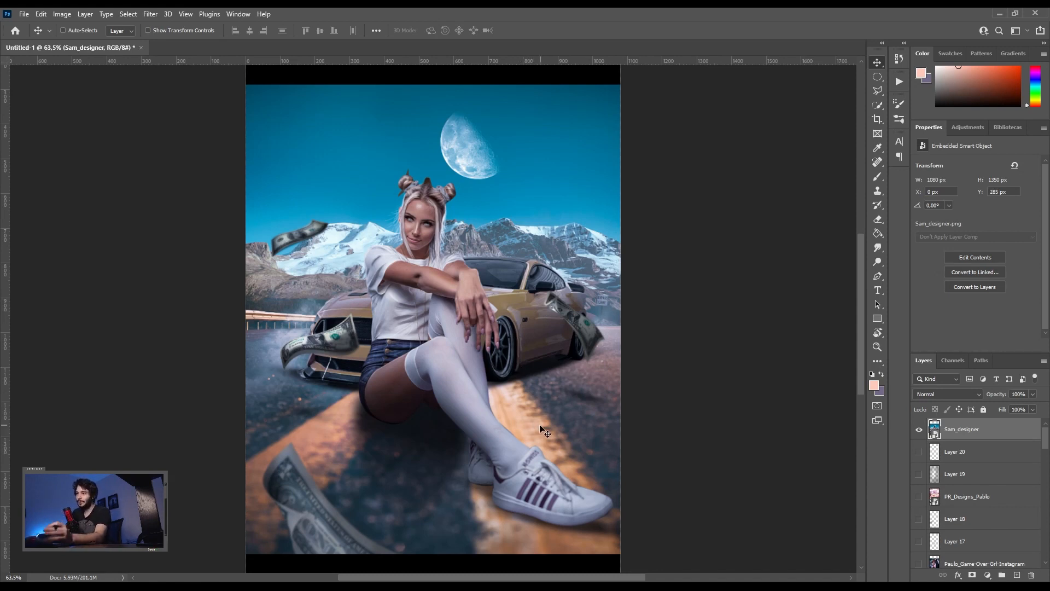
scroll(417, 479, "up", 5)
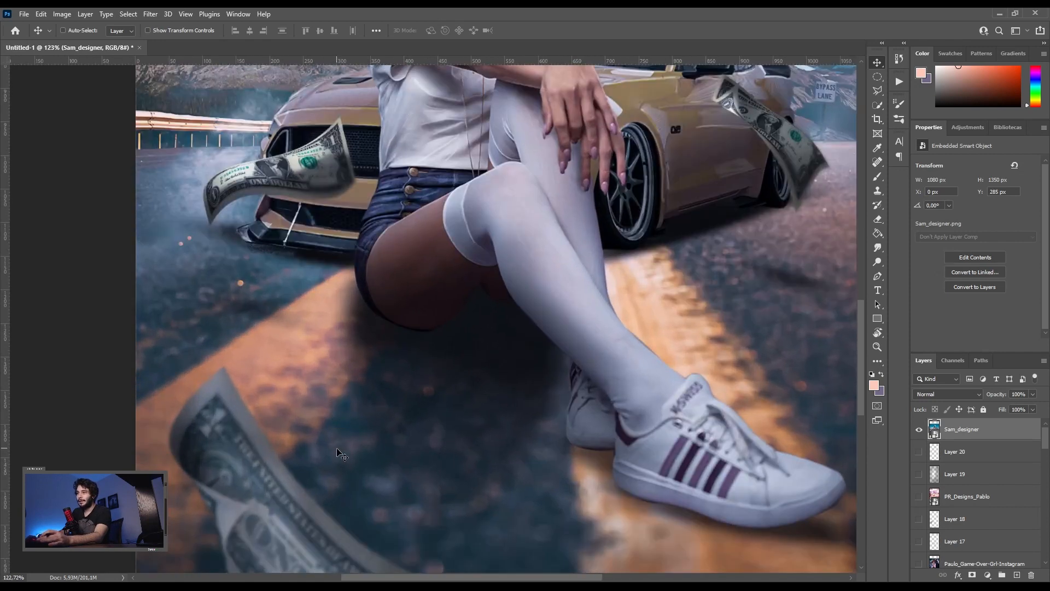
scroll(267, 434, "down", 3)
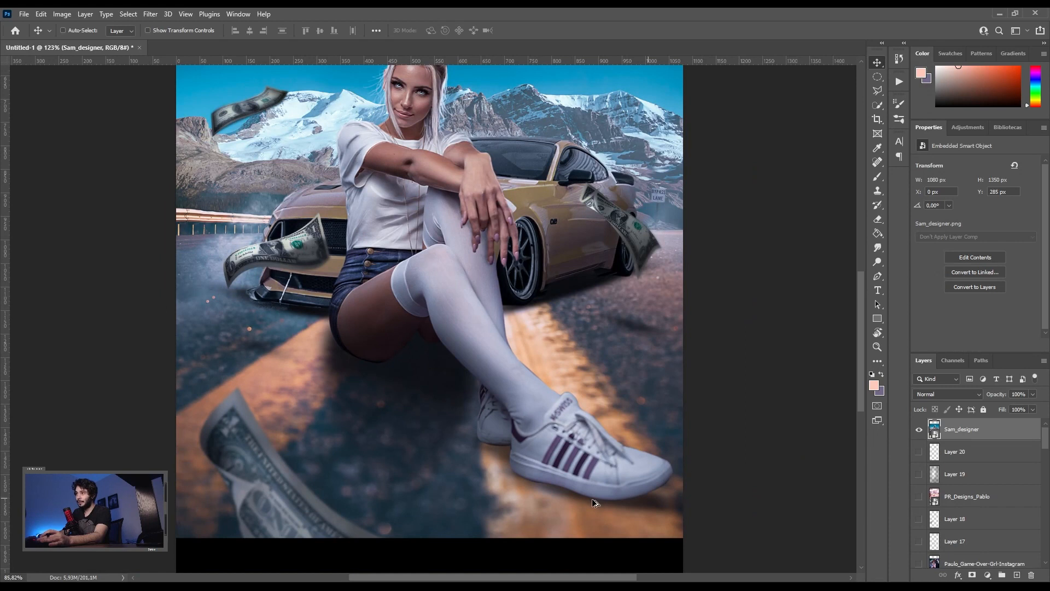
scroll(547, 438, "down", 2)
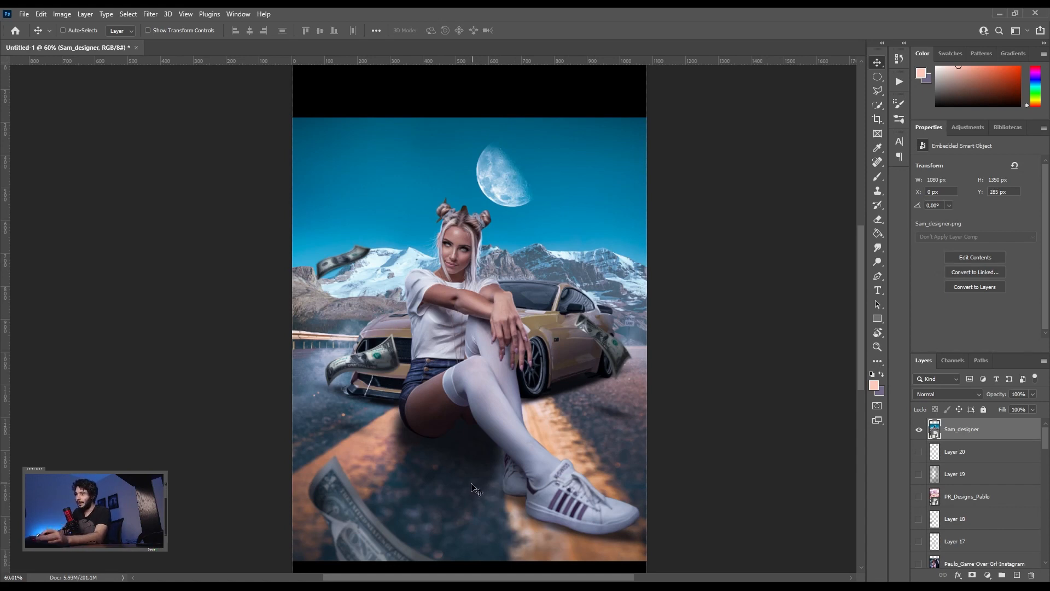
scroll(477, 488, "up", 1)
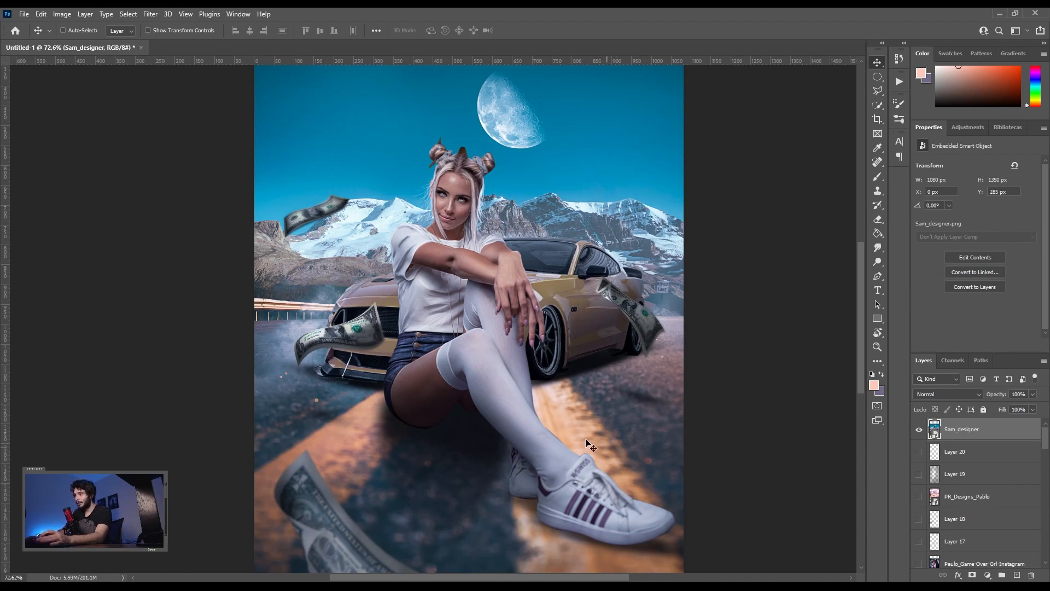
left_click(1016, 574)
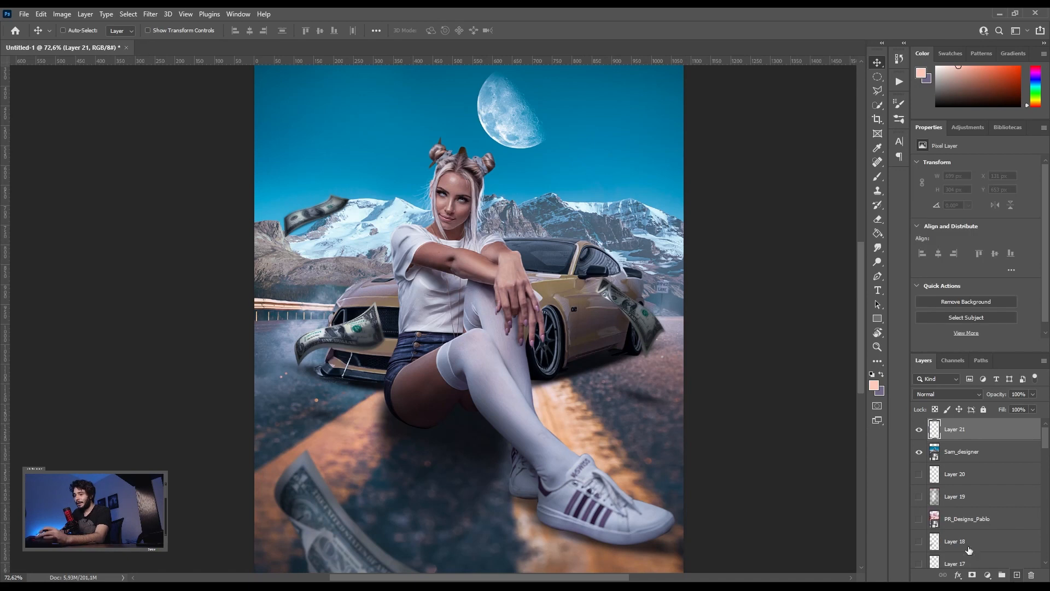
key("b")
- Sketch two broad peach guide strokes down the road across the girl's legs with a soft 45 px brush at 100% opacity
scroll(656, 443, "down", 3)
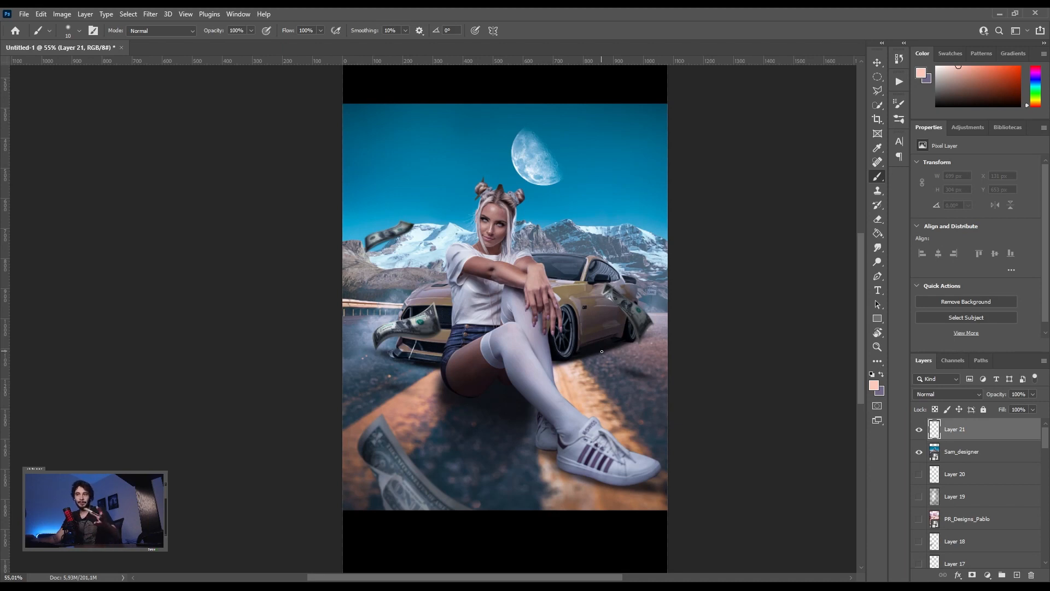
mouse_move(541, 454)
left_mouse_down()
mouse_move(538, 465)
mouse_move(648, 523)
mouse_move(624, 452)
mouse_move(552, 441)
left_mouse_up()
key("ctrl+z")
key("bracketright")
key("bracketright")
mouse_move(559, 367)
left_mouse_down()
mouse_move(597, 516)
mouse_move(548, 365)
mouse_move(588, 511)
mouse_move(542, 358)
mouse_move(503, 355)
mouse_move(497, 515)
left_mouse_up()
key("bracketright")
key("bracketright")
key("bracketright")
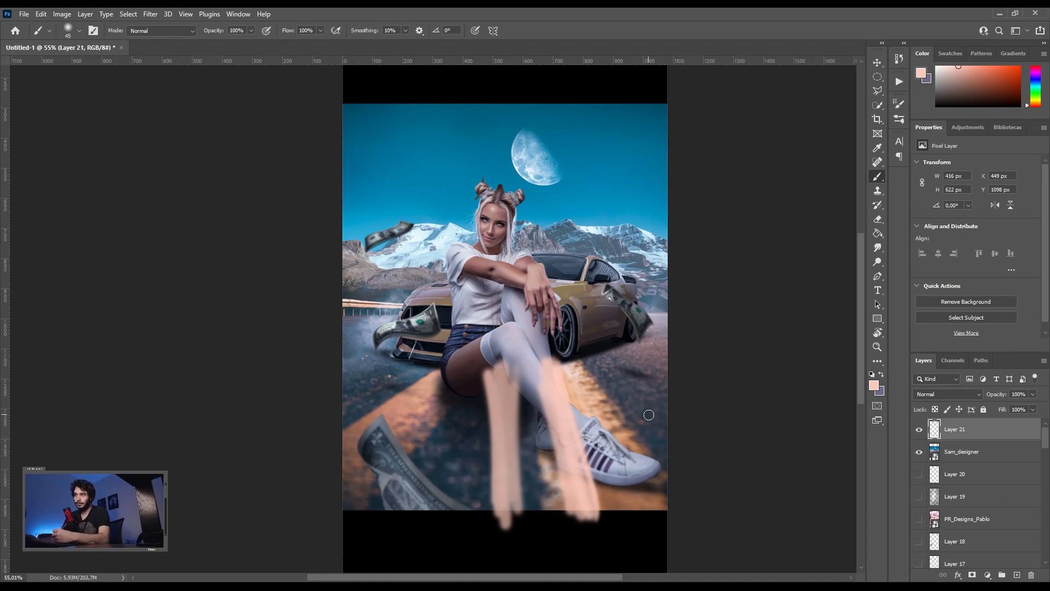
- Clear the painted guide strokes from the new layer and remove the selection
key("v")
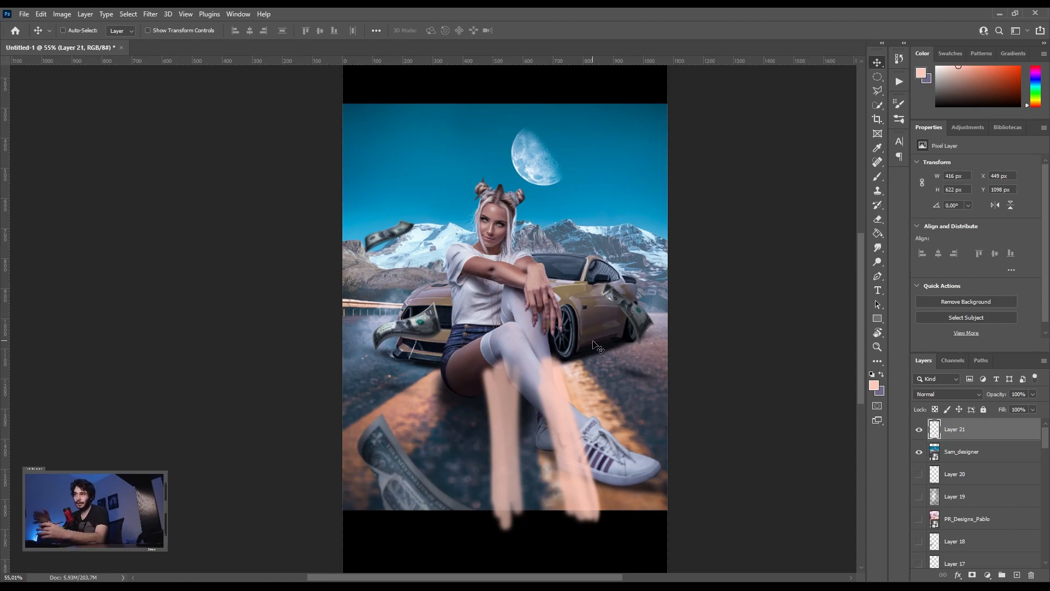
key("ctrl+a")
key("Delete")
key("ctrl+d")
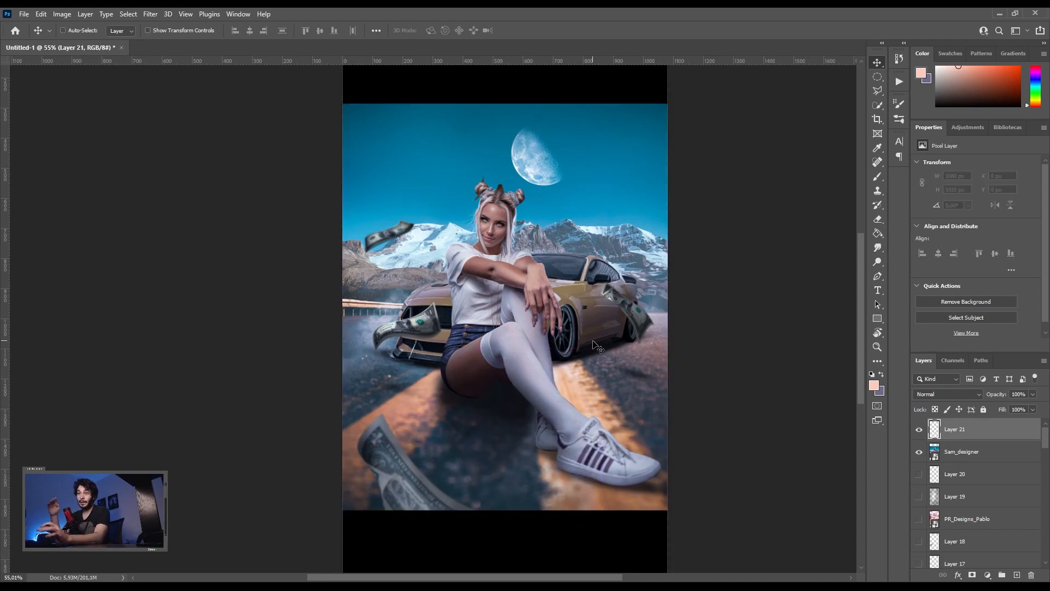